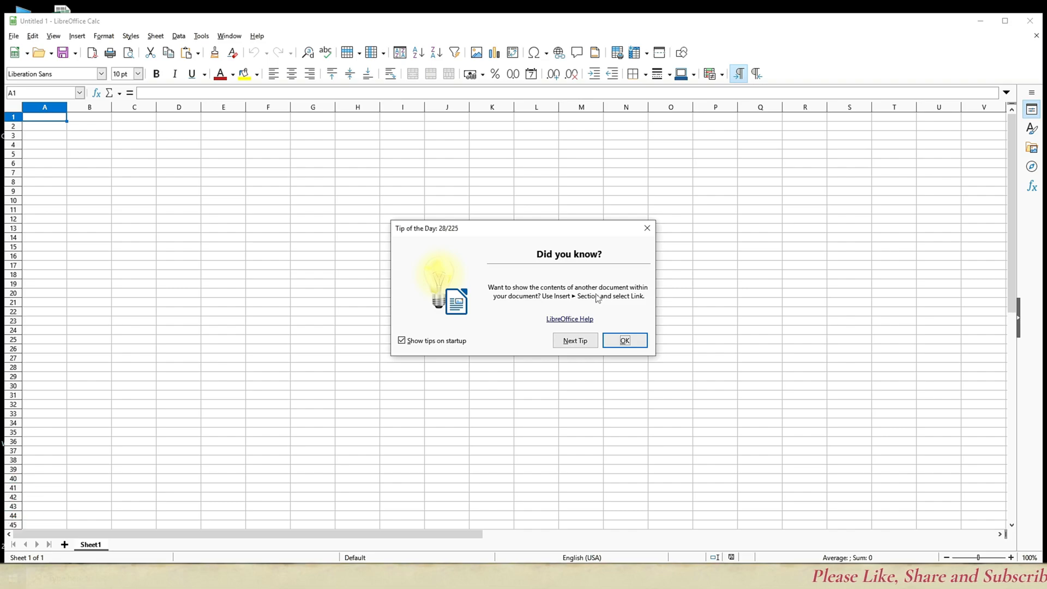
Step: Dismiss the tip of the day and magnify the screen to 200% with Magnifier
{"action": "left_click", "coordinate": [647, 228]}
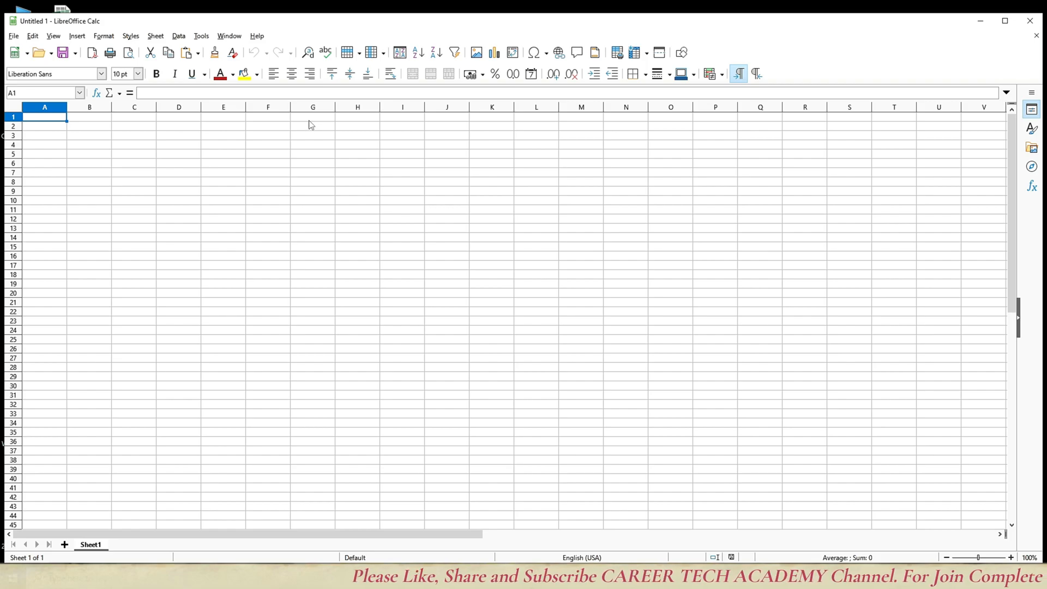
{"action": "left_click_drag", "start_coordinate": [310, 118], "coordinate": [492, 144]}
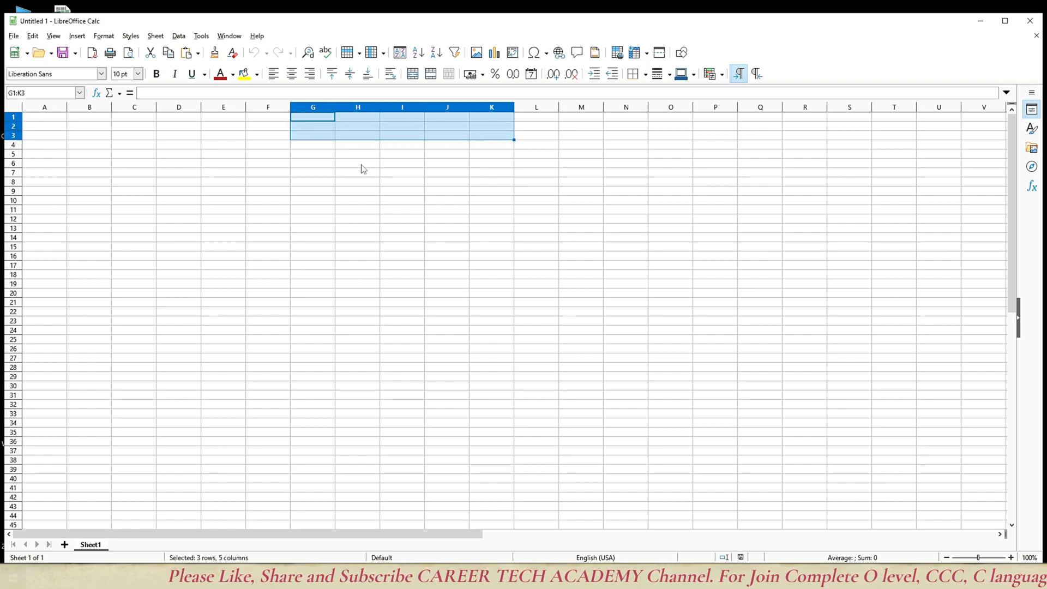
{"action": "left_click", "coordinate": [387, 156]}
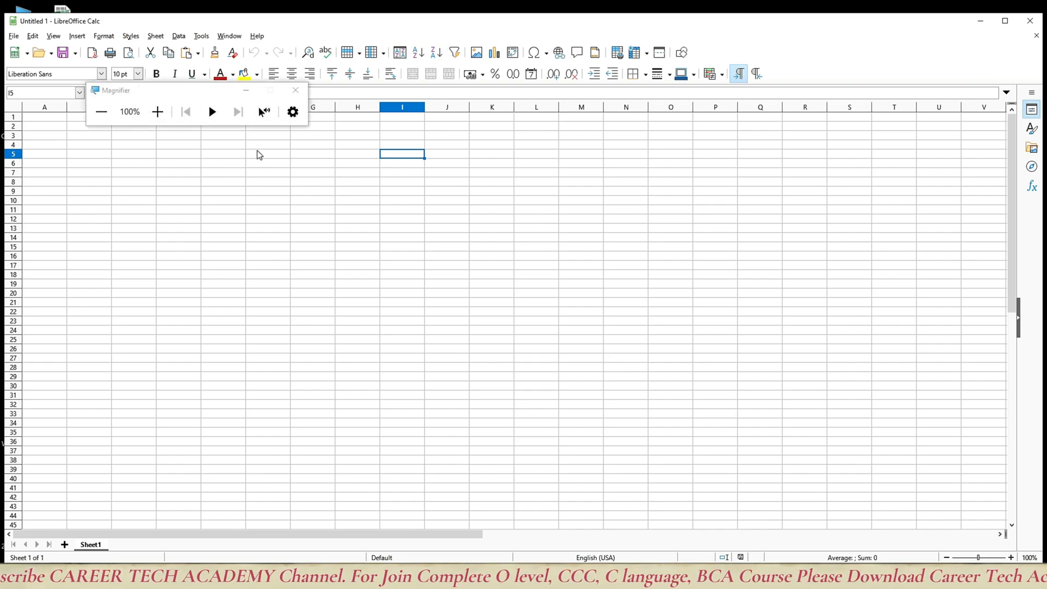
{"action": "left_click", "coordinate": [158, 112]}
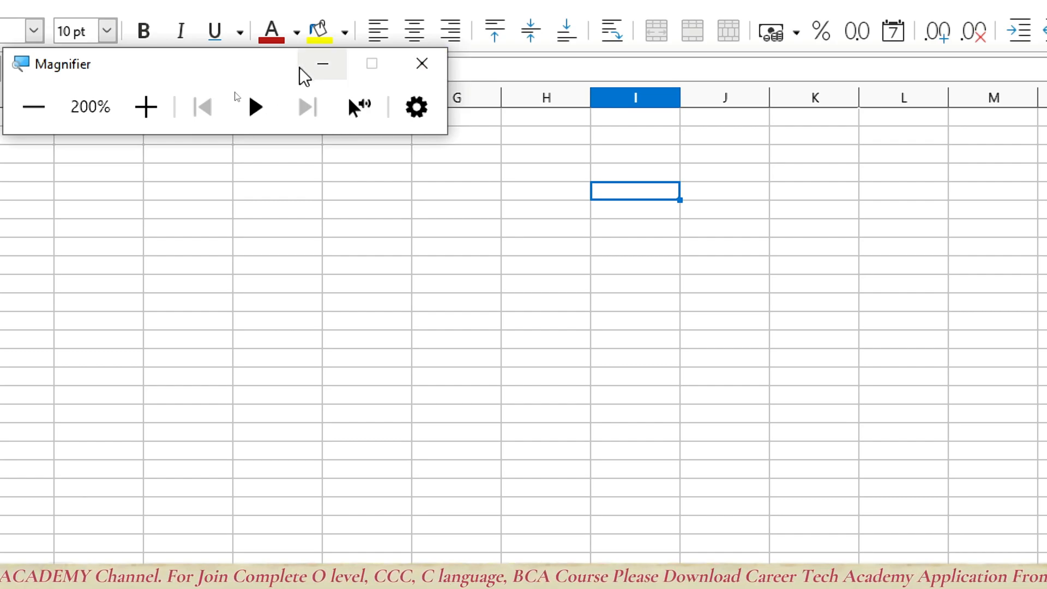
{"action": "left_click", "coordinate": [316, 66]}
Step: Merge cells F1:I2 and enter the title "Cell Reference" in the merged cell
{"action": "left_click_drag", "start_coordinate": [355, 117], "coordinate": [617, 140]}
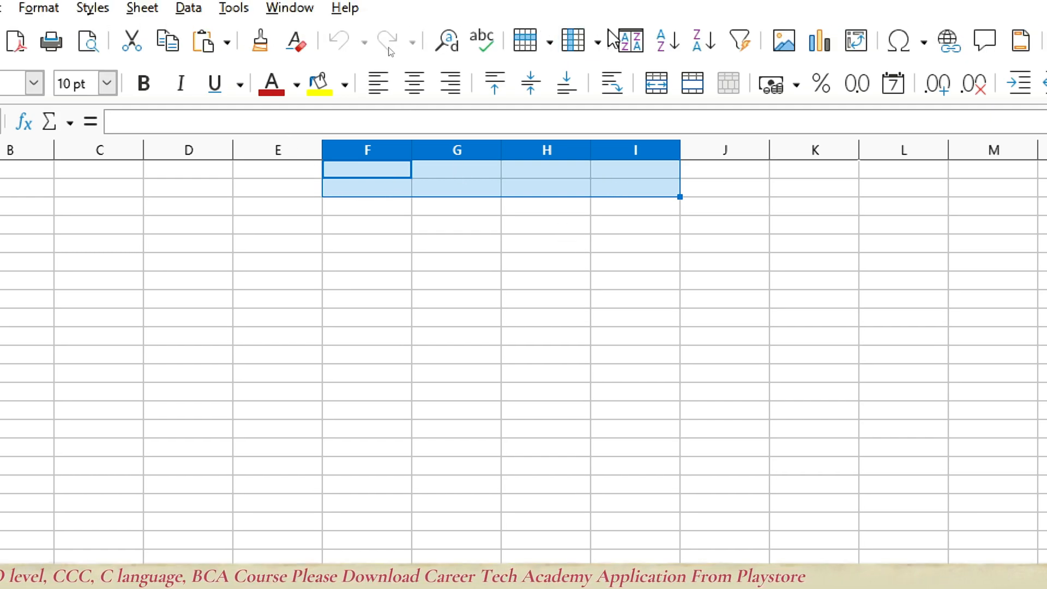
{"action": "left_click", "coordinate": [695, 92]}
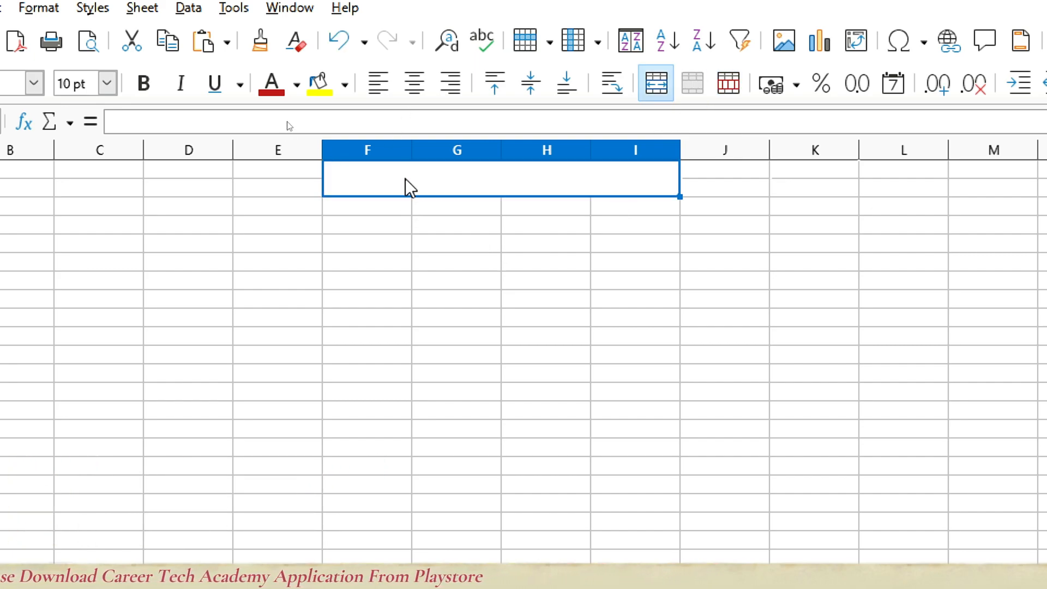
{"action": "type", "text": "C"}
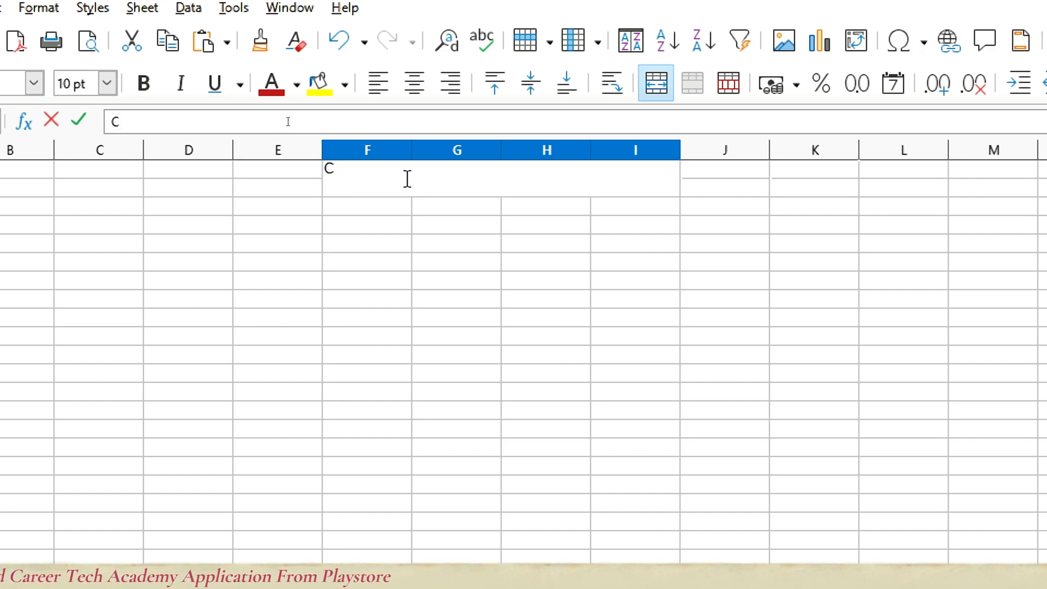
{"action": "type", "text": "ell Reference"}
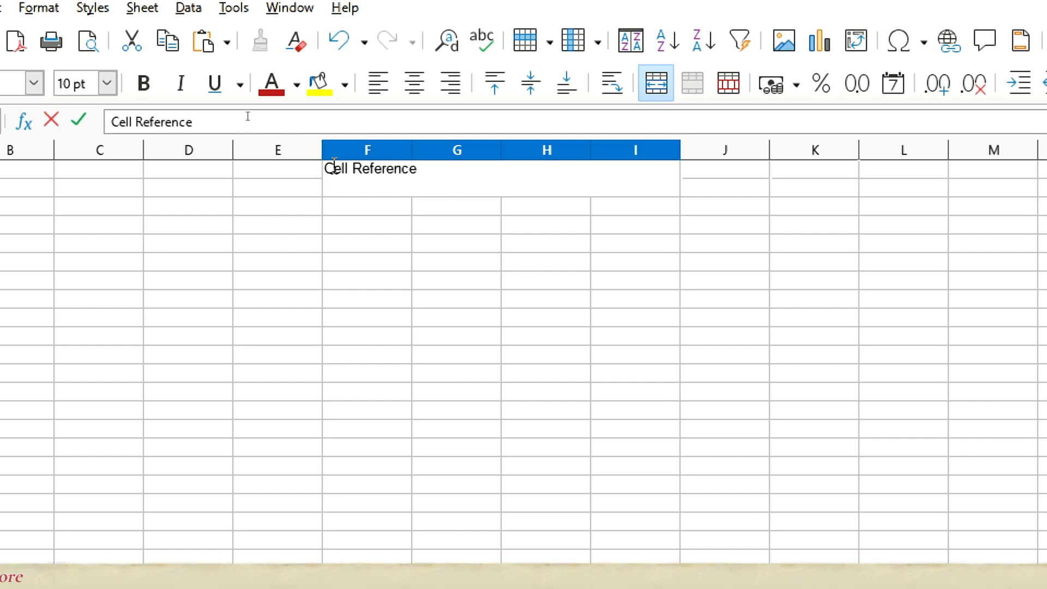
Step: Center the "Cell Reference" title horizontally and vertically within its merged cell
{"action": "left_click", "coordinate": [424, 82]}
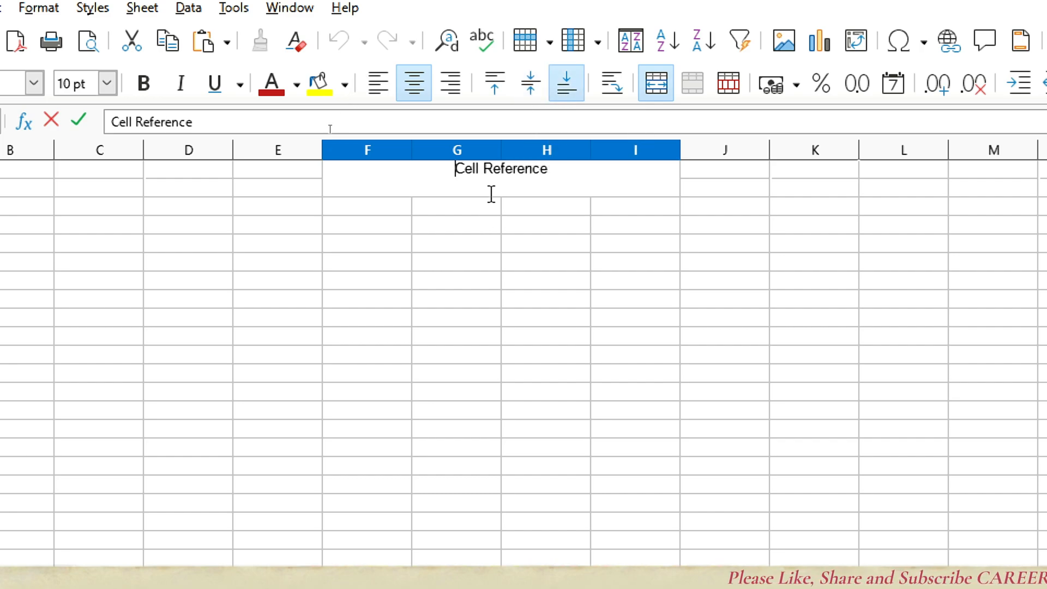
{"action": "left_click", "coordinate": [494, 81]}
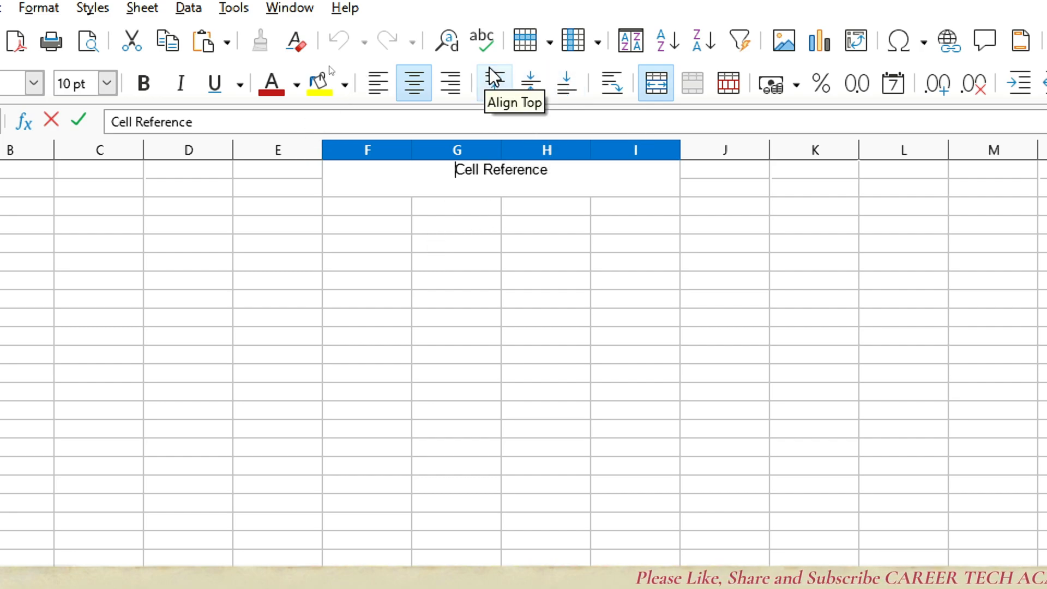
{"action": "left_click", "coordinate": [527, 87]}
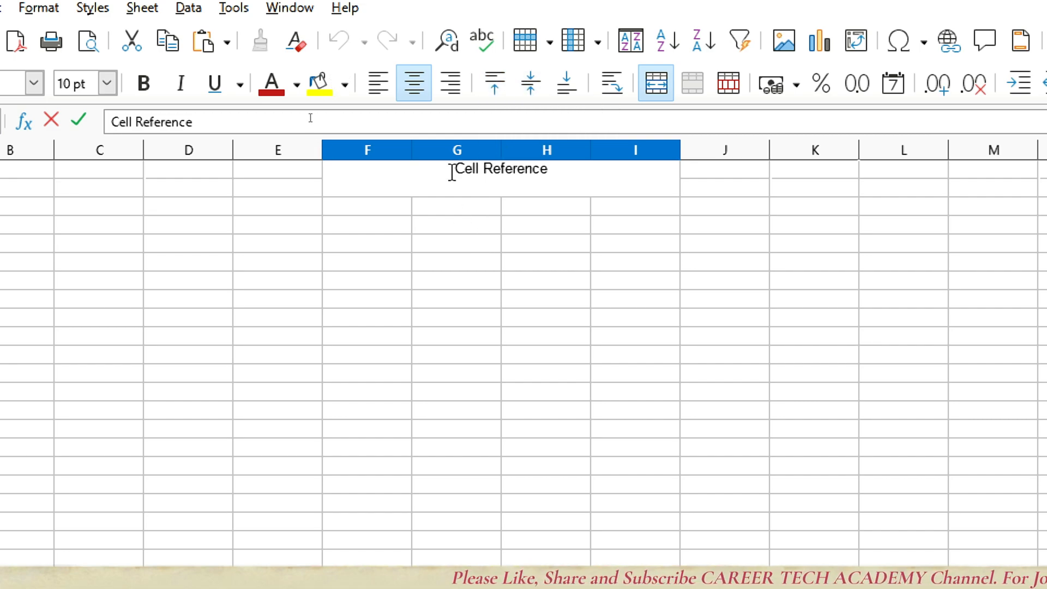
Step: Make the "Cell Reference" title text bold and set its font size to 21 pt
{"action": "left_click_drag", "start_coordinate": [456, 170], "coordinate": [548, 170]}
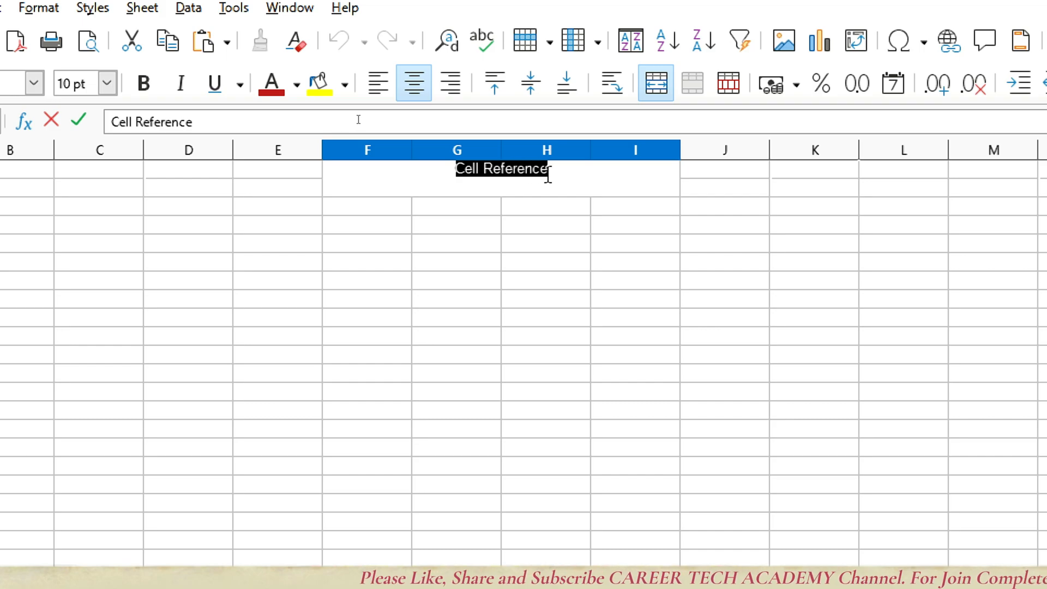
{"action": "left_click", "coordinate": [150, 84]}
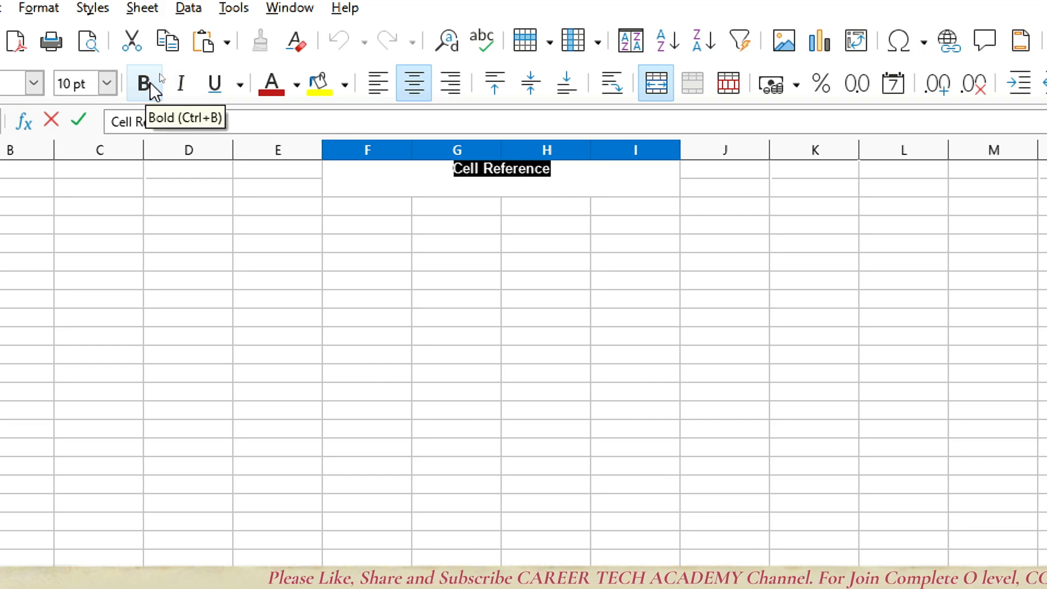
{"action": "left_click", "coordinate": [106, 86]}
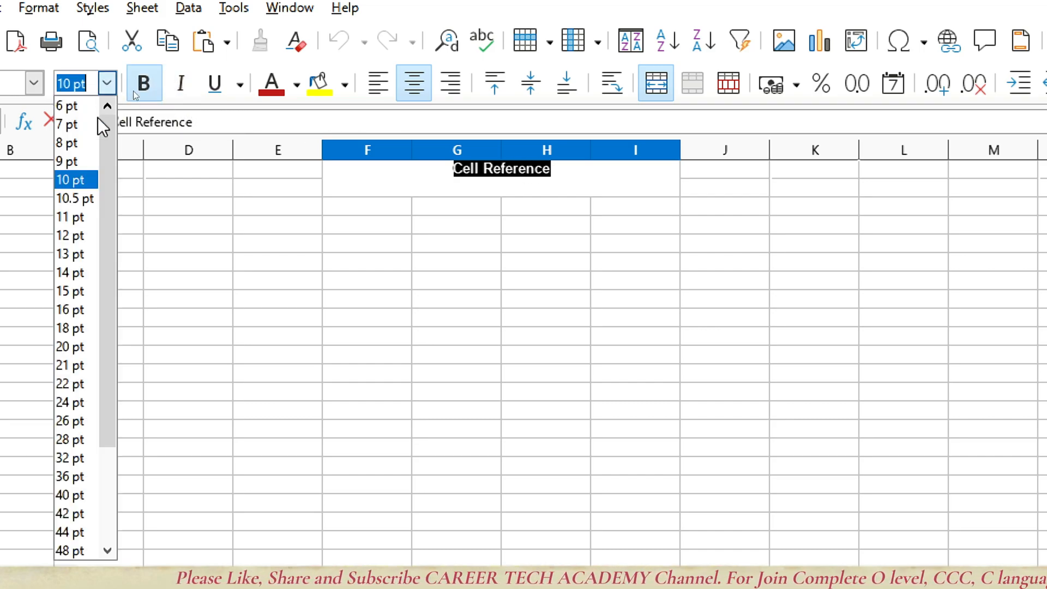
{"action": "left_click", "coordinate": [74, 365]}
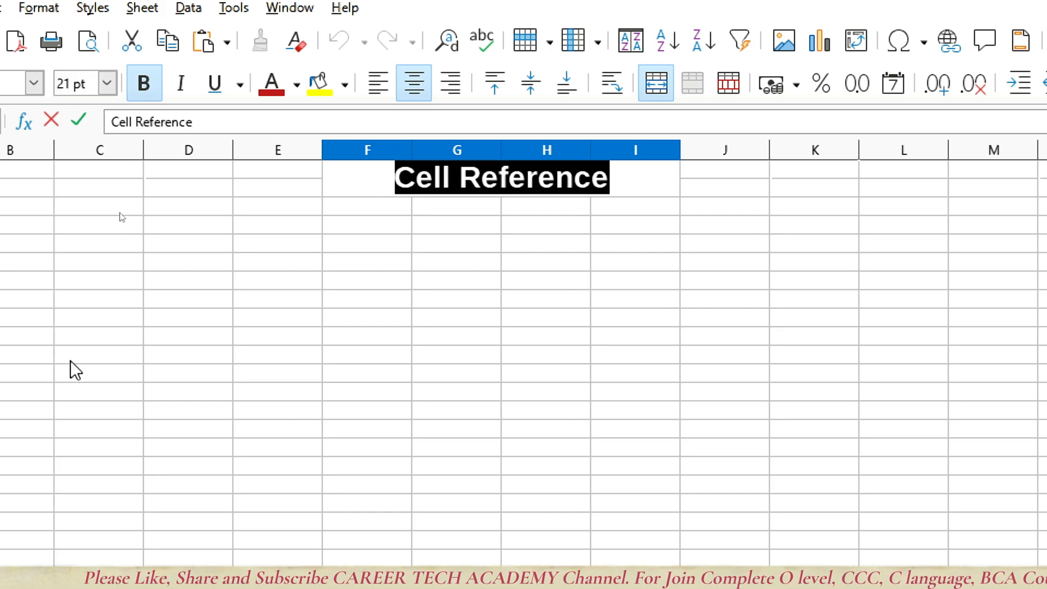
Step: Try a light orange font color on the title text and undo it
{"action": "left_click", "coordinate": [296, 84]}
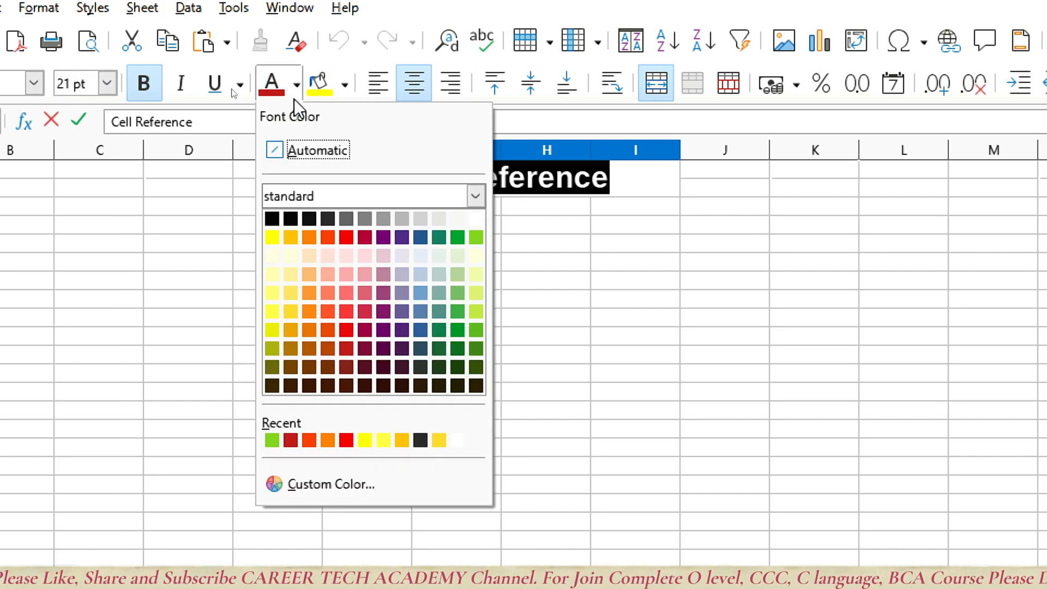
{"action": "left_click", "coordinate": [307, 268]}
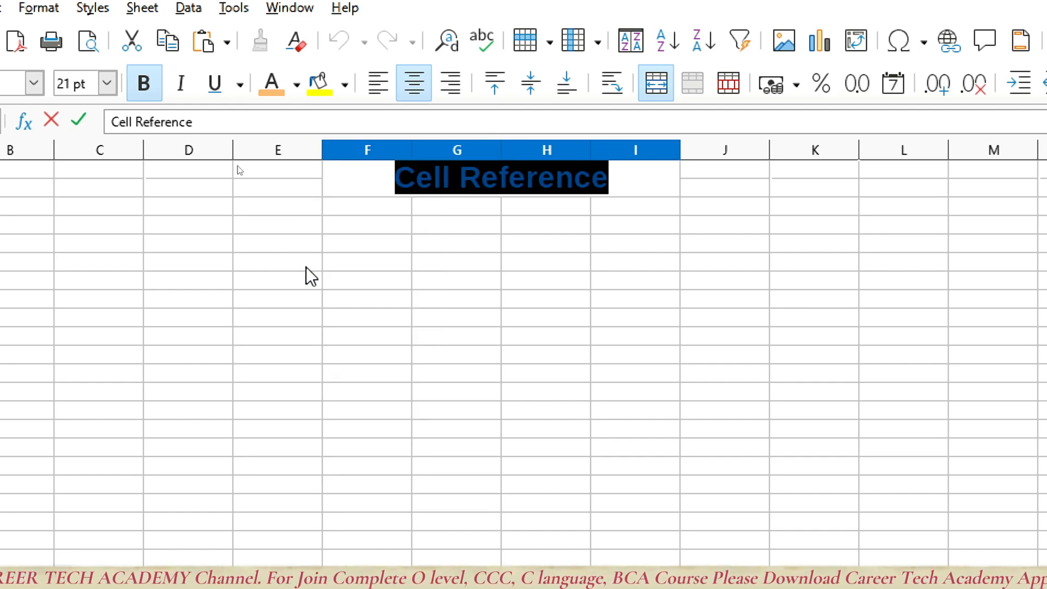
{"action": "left_click", "coordinate": [356, 180]}
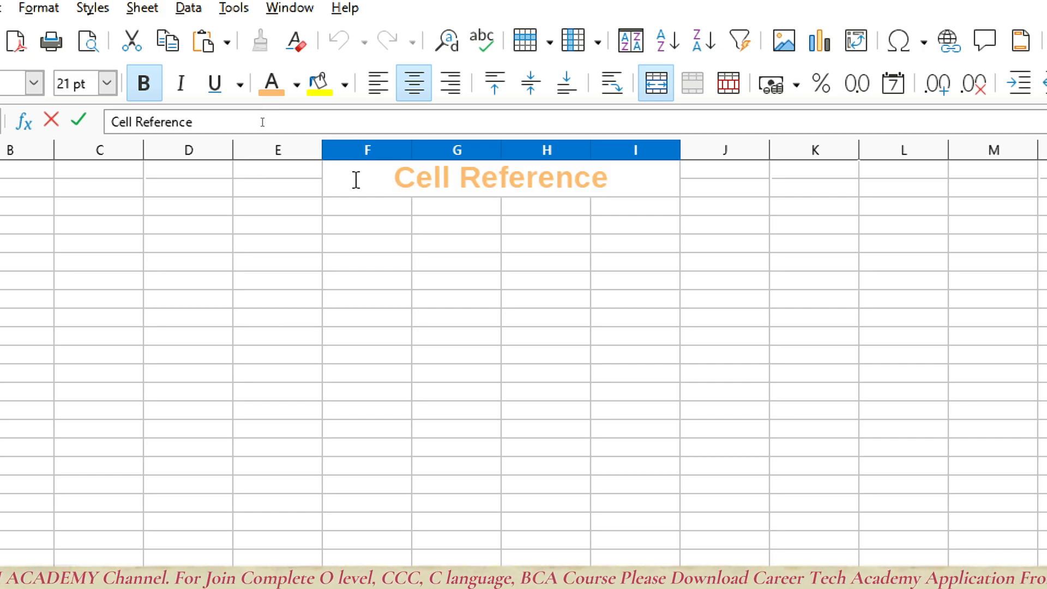
{"action": "key", "text": "ctrl+z"}
{"action": "left_click", "coordinate": [356, 180]}
Step: Give the merged title cell an orange background color and finish editing it
{"action": "left_click", "coordinate": [344, 84]}
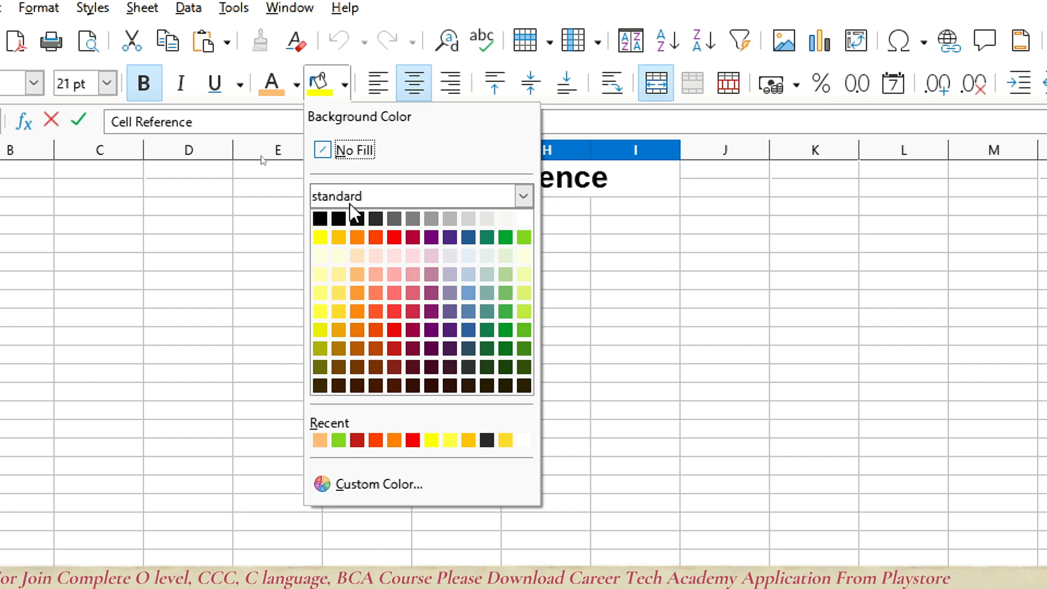
{"action": "left_click", "coordinate": [362, 241]}
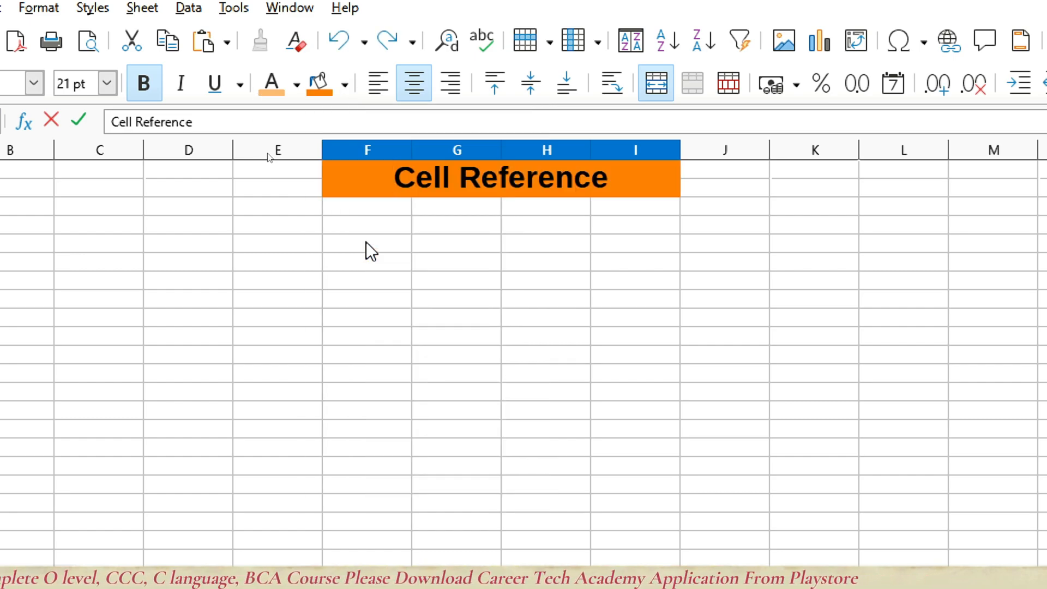
{"action": "left_click", "coordinate": [365, 242]}
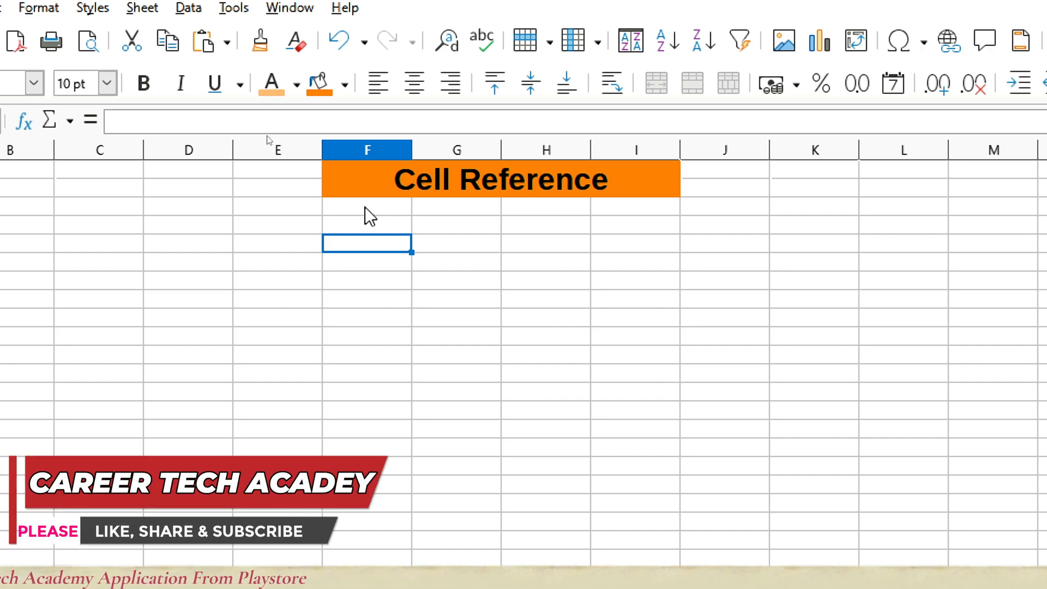
Step: Enter the formula =F3 in cell H3 to reference cell F3
{"action": "left_click", "coordinate": [365, 207]}
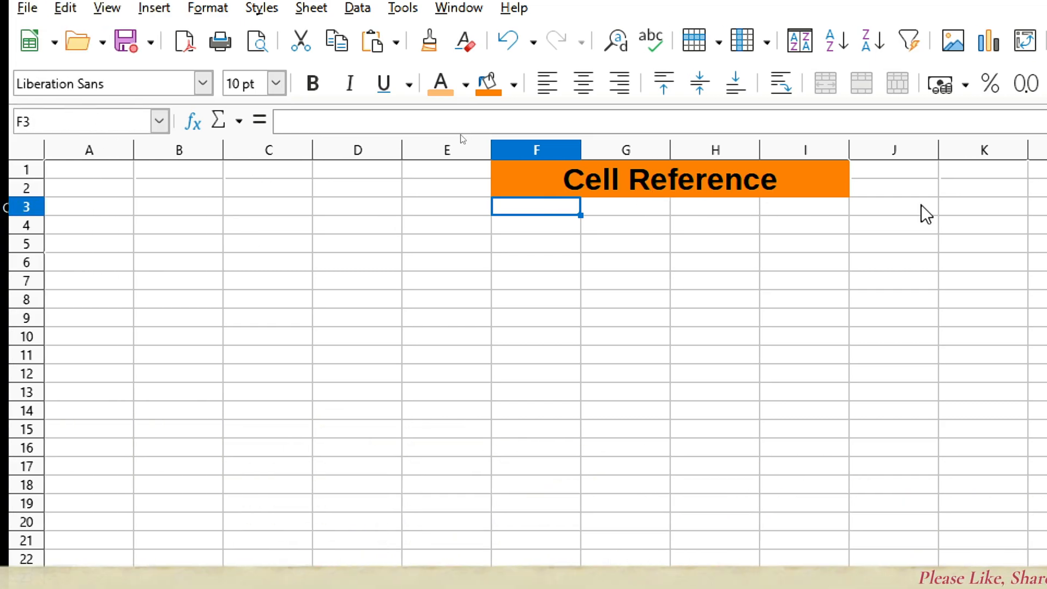
{"action": "left_click", "coordinate": [747, 202]}
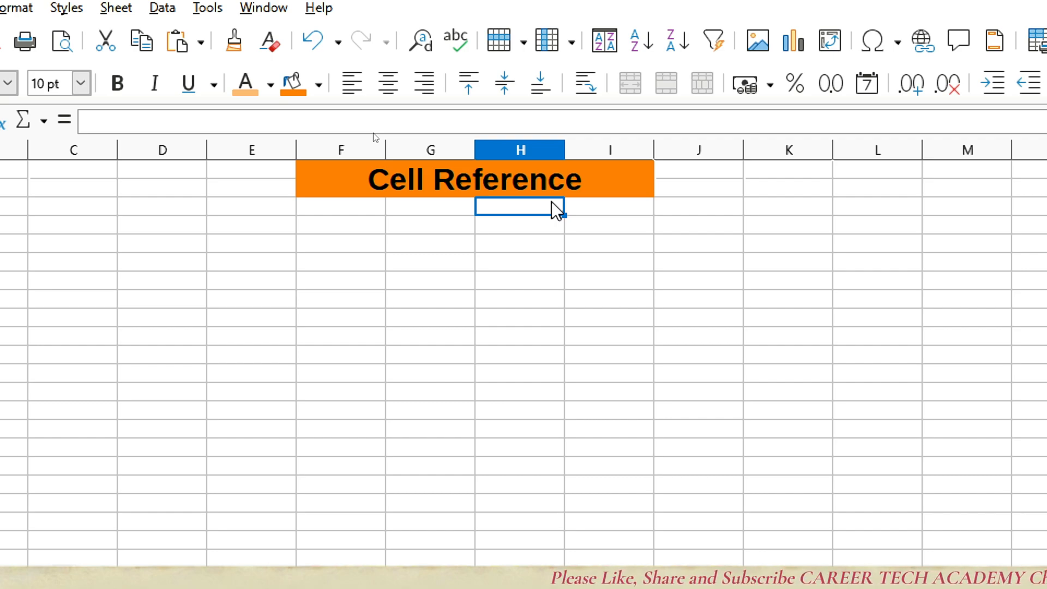
{"action": "type", "text": "="}
{"action": "key", "text": "Left"}
{"action": "key", "text": "Left"}
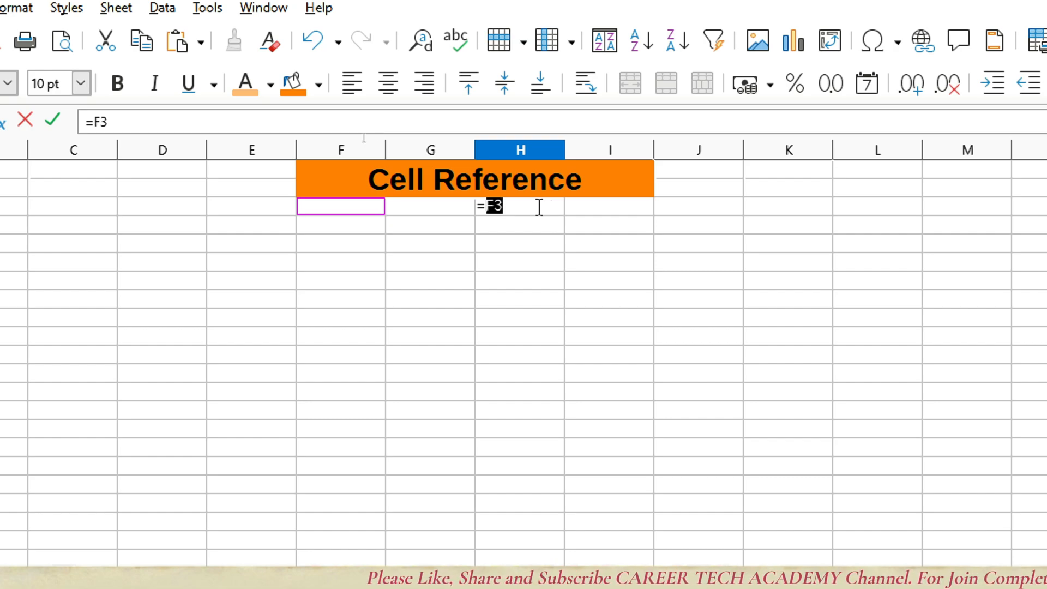
{"action": "key", "text": "Return"}
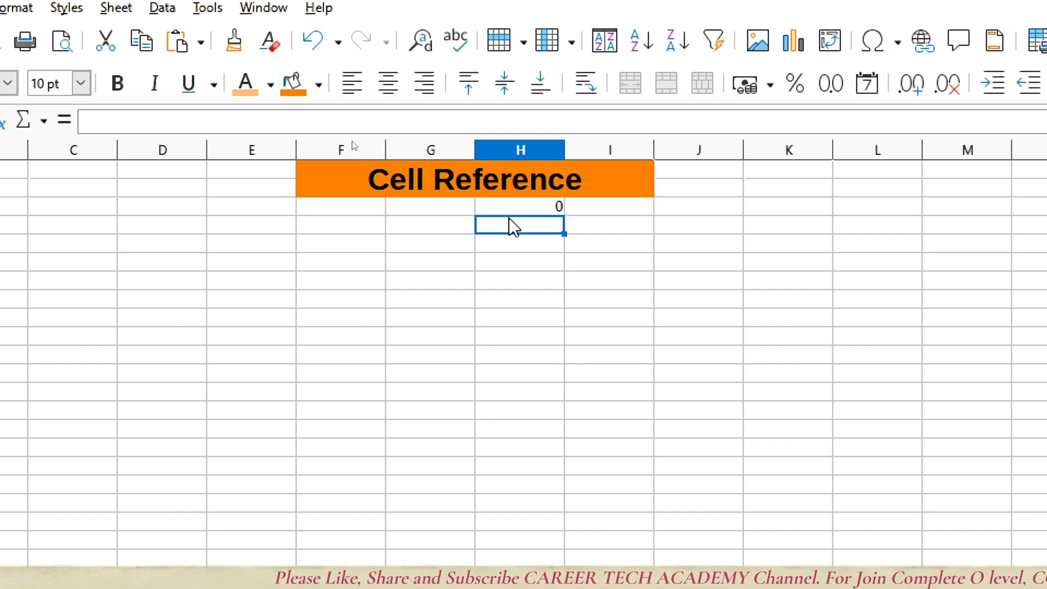
Step: Enter the text "students" in cell F3 to test the reference in H3
{"action": "key", "text": "Left"}
{"action": "key", "text": "Left"}
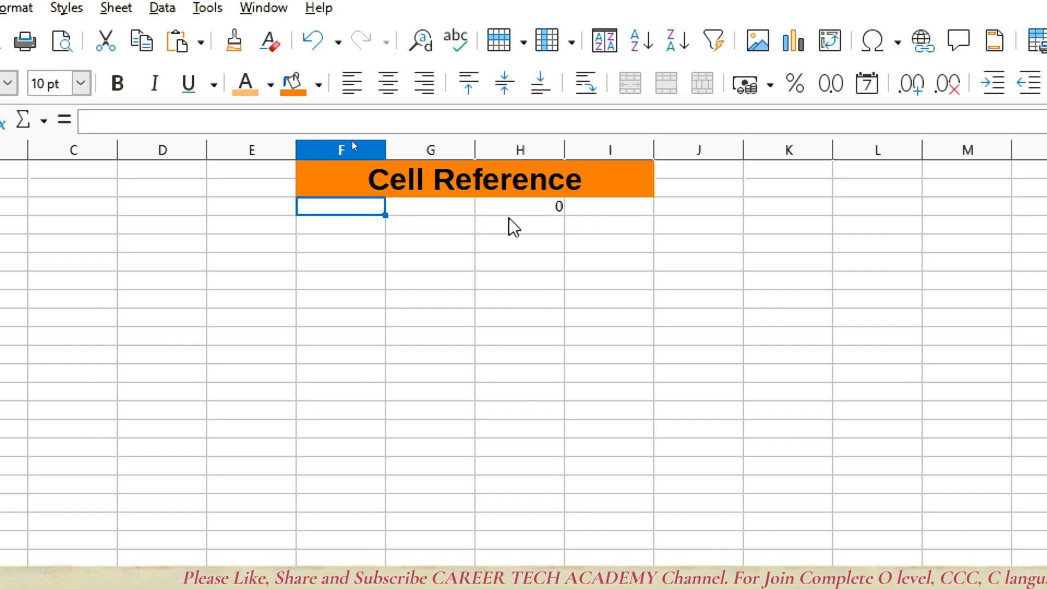
{"action": "type", "text": "stu"}
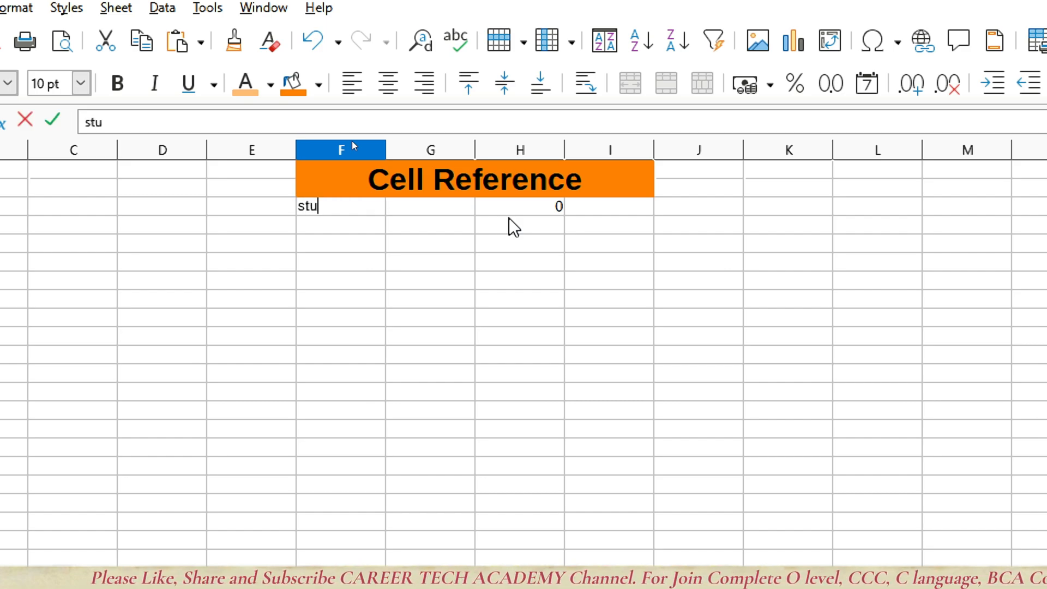
{"action": "type", "text": "dents"}
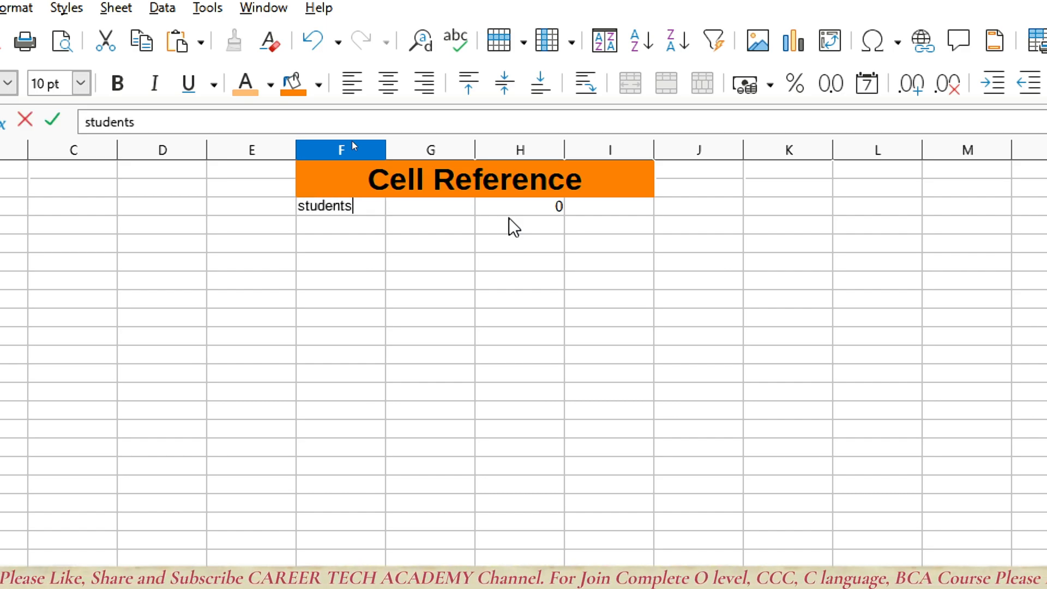
{"action": "key", "text": "Return"}
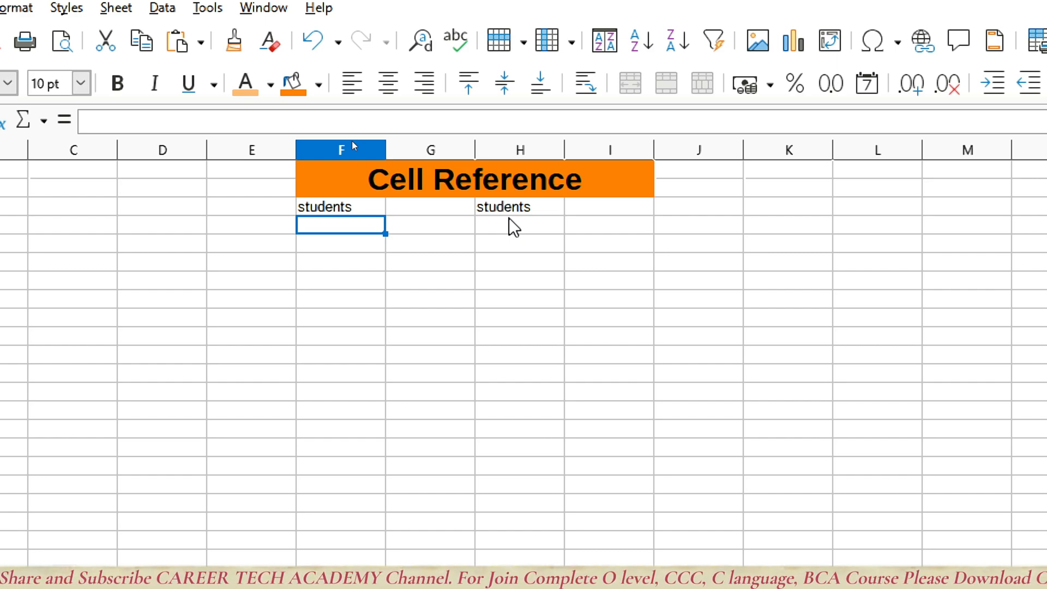
Step: Fill the formula in H3 down to H8 and the text in F3 down to F8
{"action": "left_click", "coordinate": [506, 206]}
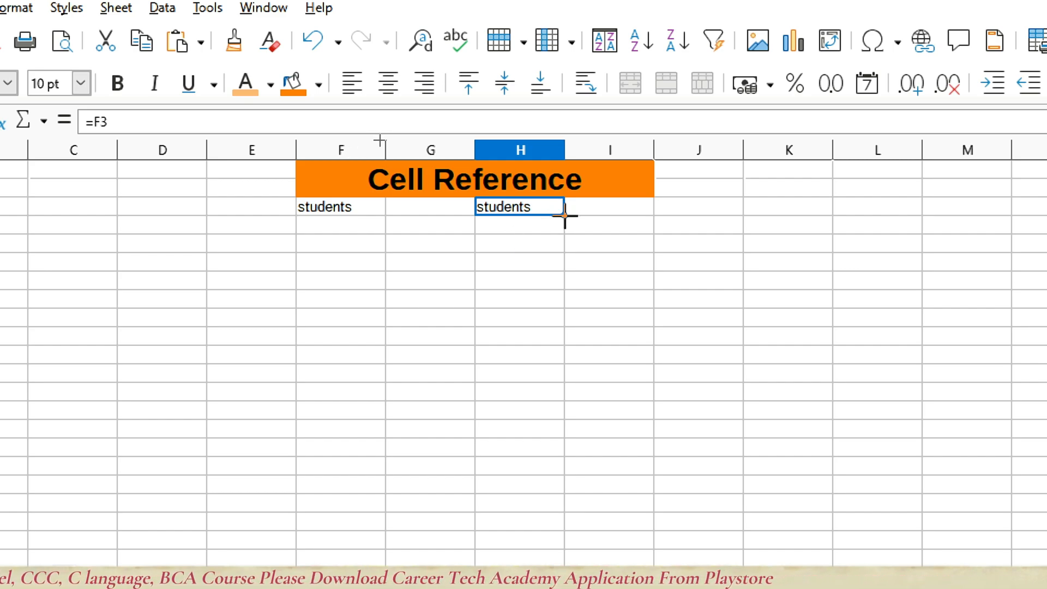
{"action": "left_click_drag", "start_coordinate": [565, 216], "coordinate": [564, 306]}
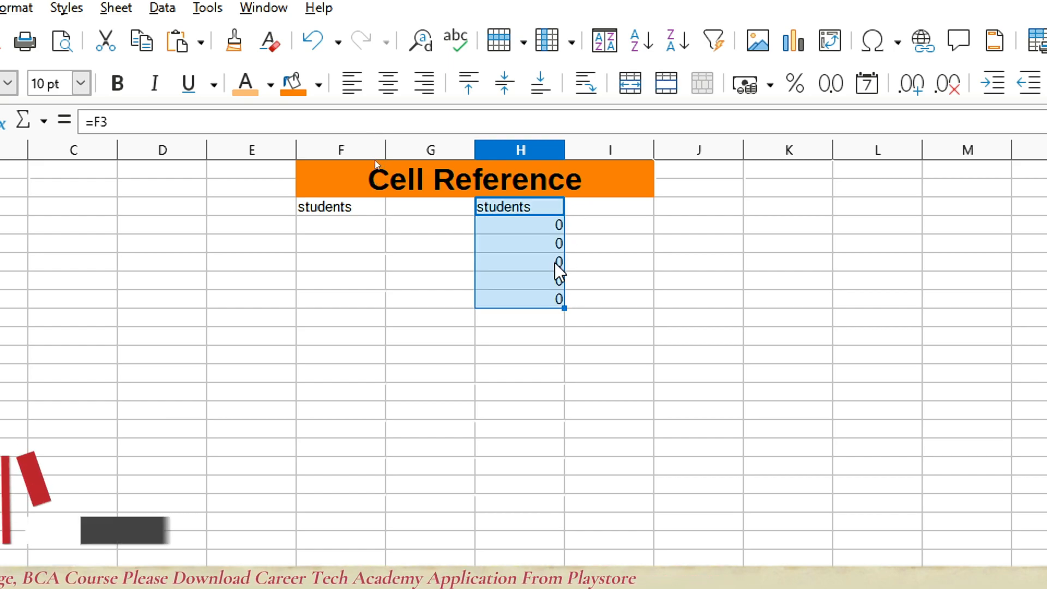
{"action": "left_click", "coordinate": [359, 229]}
{"action": "left_click", "coordinate": [358, 203]}
{"action": "left_click_drag", "start_coordinate": [386, 216], "coordinate": [388, 306]}
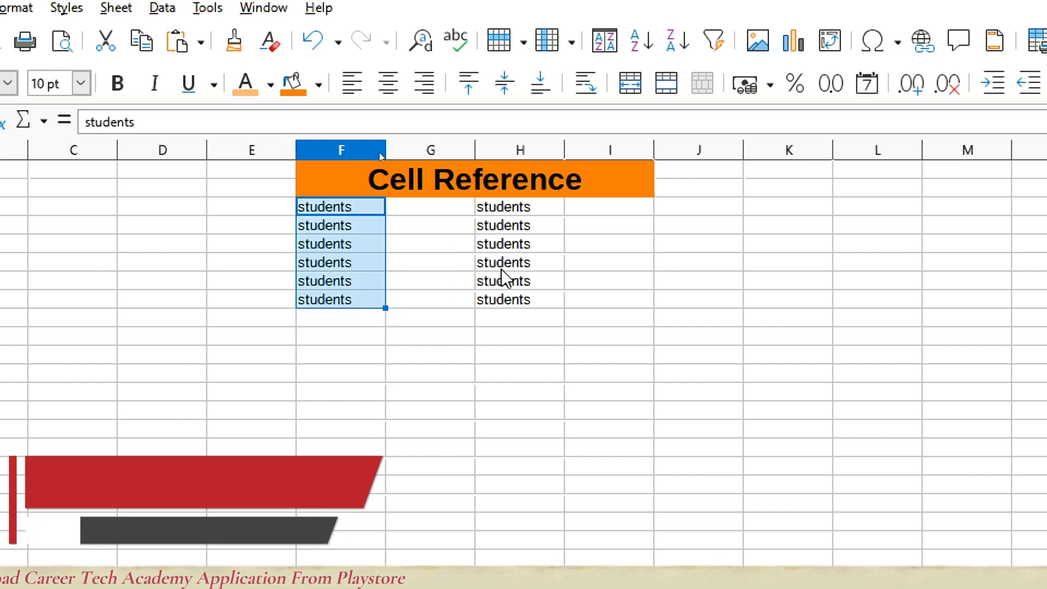
Step: Inspect the cell references in H3 through H8 one by one
{"action": "left_click", "coordinate": [536, 205]}
{"action": "left_click", "coordinate": [536, 225]}
{"action": "left_click", "coordinate": [533, 244]}
{"action": "left_click", "coordinate": [529, 263]}
{"action": "left_click", "coordinate": [527, 279]}
{"action": "left_click", "coordinate": [523, 301]}
Step: Undo the fills in columns F and H and the text entry in F3
{"action": "key", "text": "ctrl+z"}
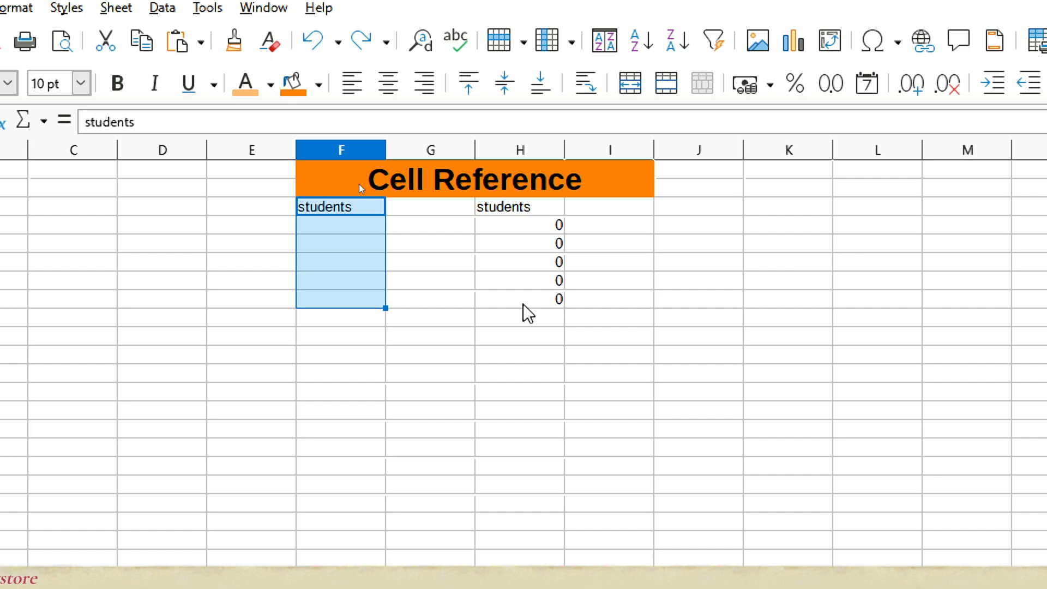
{"action": "key", "text": "ctrl+z"}
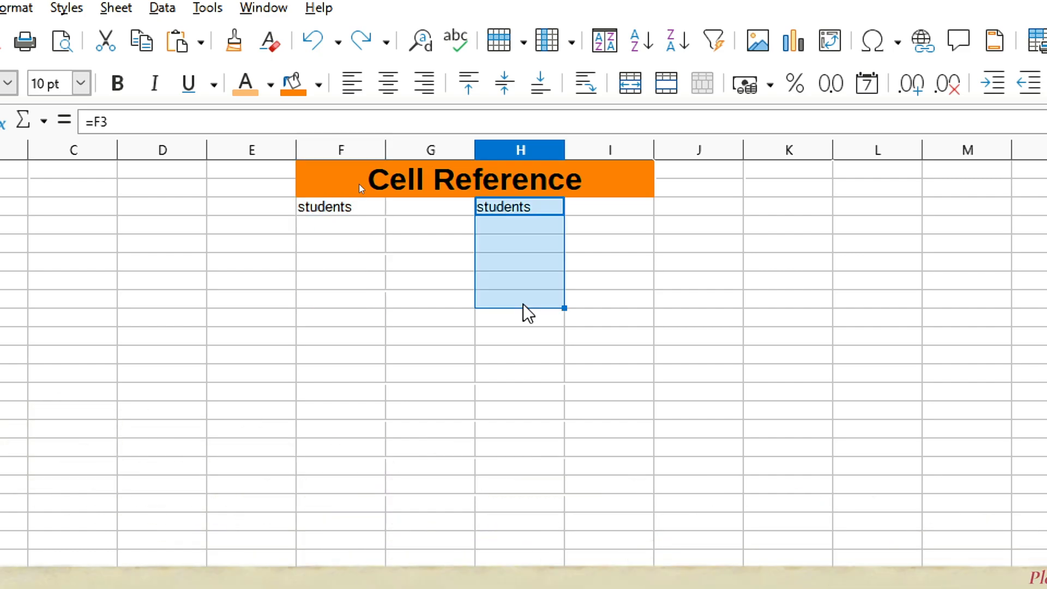
{"action": "key", "text": "ctrl+z"}
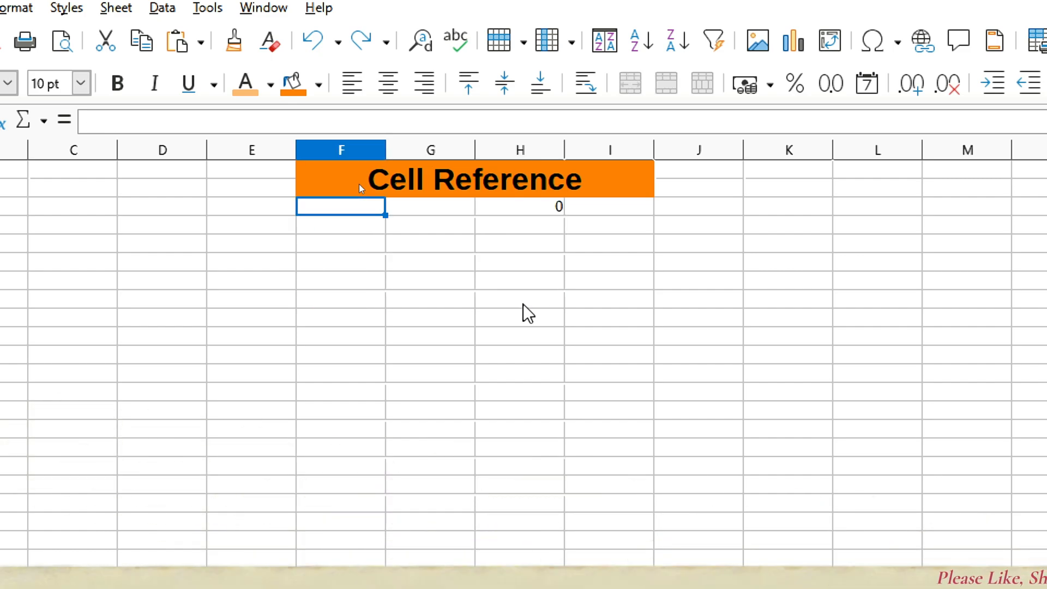
Step: Enter 100 in cell F3 and check the formula in H3 that refers to it
{"action": "type", "text": "100"}
{"action": "key", "text": "Return"}
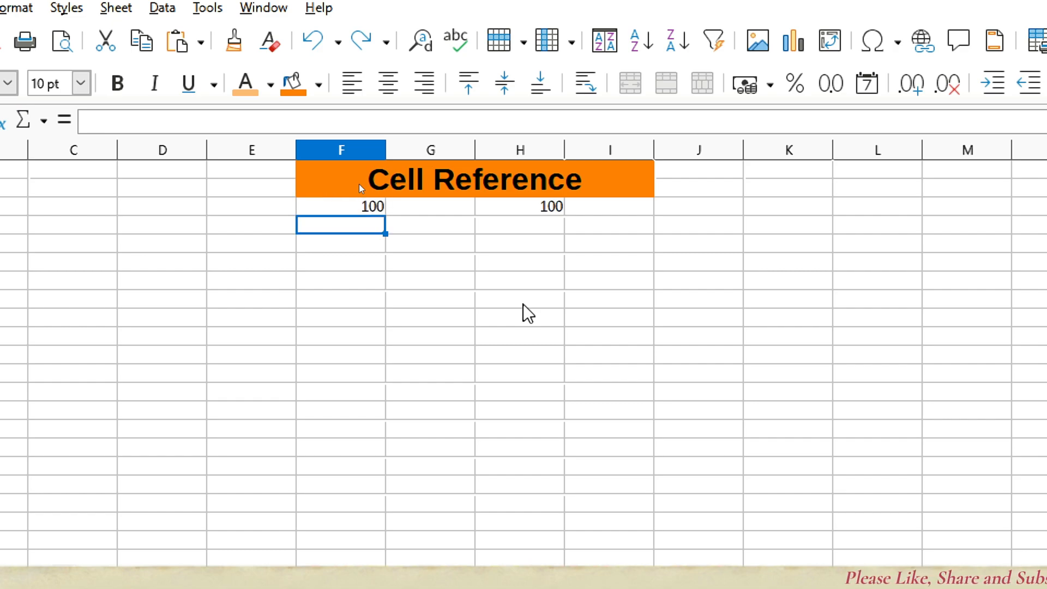
{"action": "left_click", "coordinate": [528, 211]}
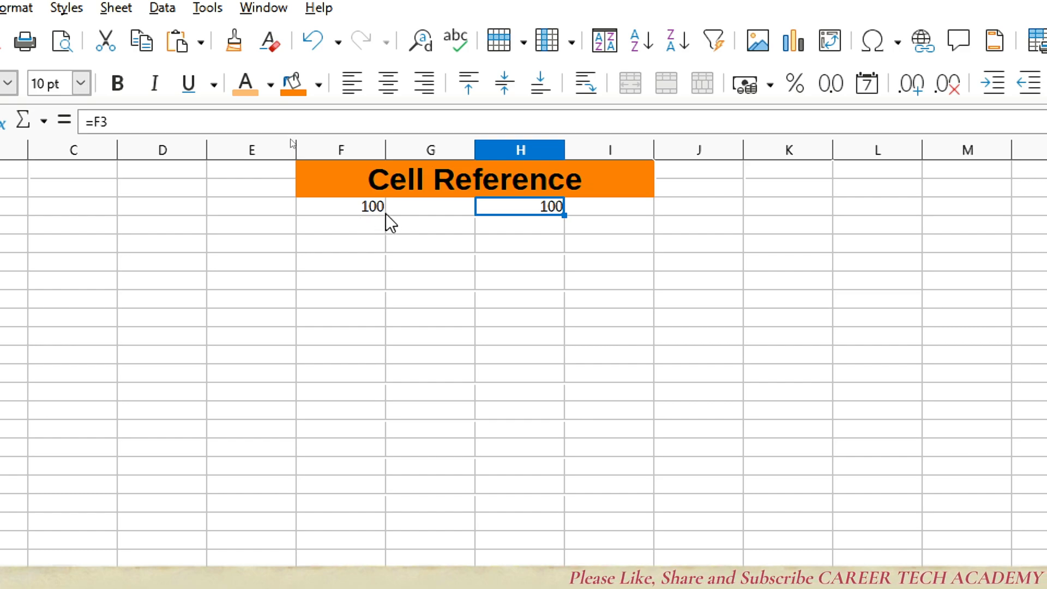
{"action": "left_click", "coordinate": [522, 229]}
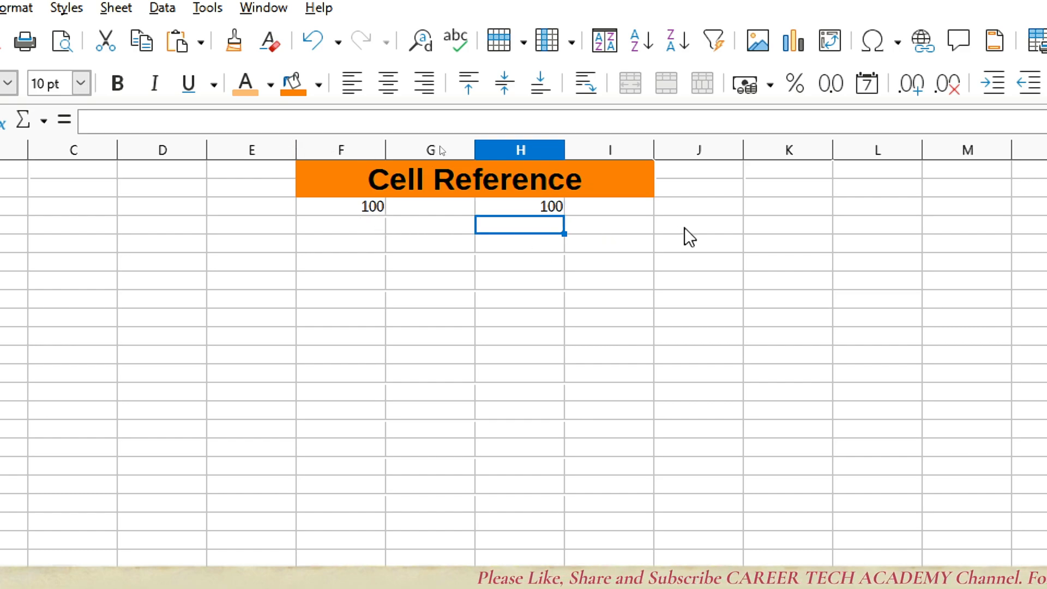
Step: Enter a formula in cell J4 that references cell H4
{"action": "left_click", "coordinate": [702, 225]}
{"action": "type", "text": "="}
{"action": "key", "text": "Left"}
{"action": "key", "text": "Left"}
{"action": "key", "text": "Return"}
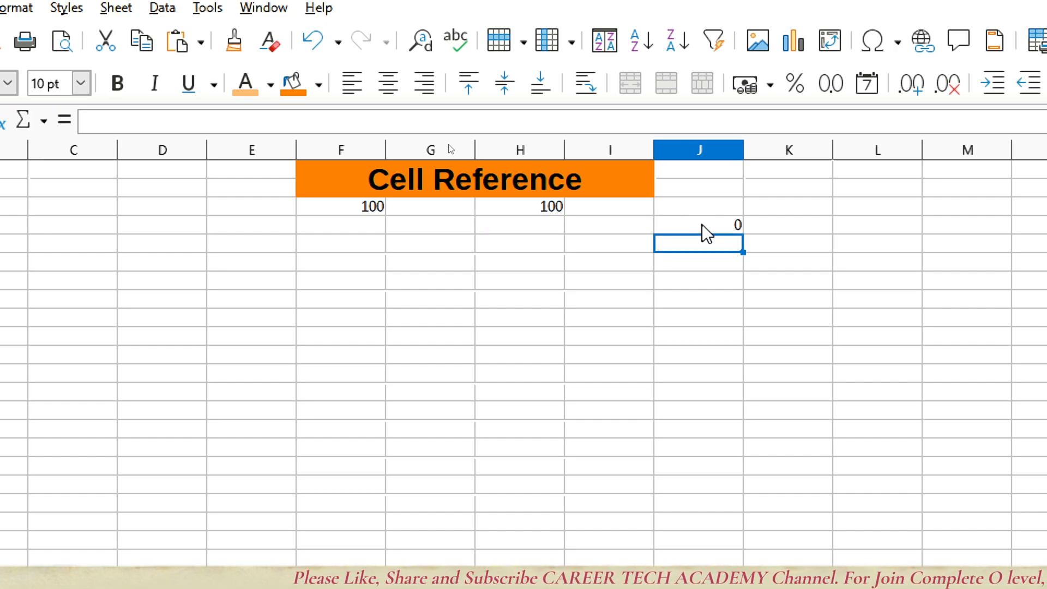
Step: Enter 4587 in cells H5 and H4 to test the reference in J4
{"action": "left_click", "coordinate": [513, 251]}
{"action": "type", "text": "4587"}
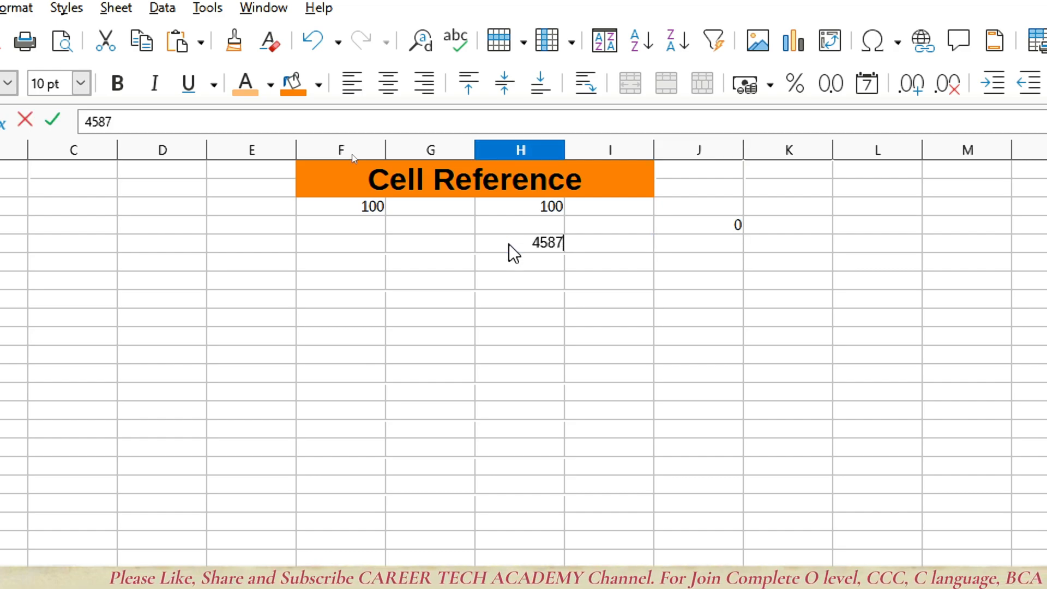
{"action": "key", "text": "Return"}
{"action": "key", "text": "Up"}
{"action": "key", "text": "Up"}
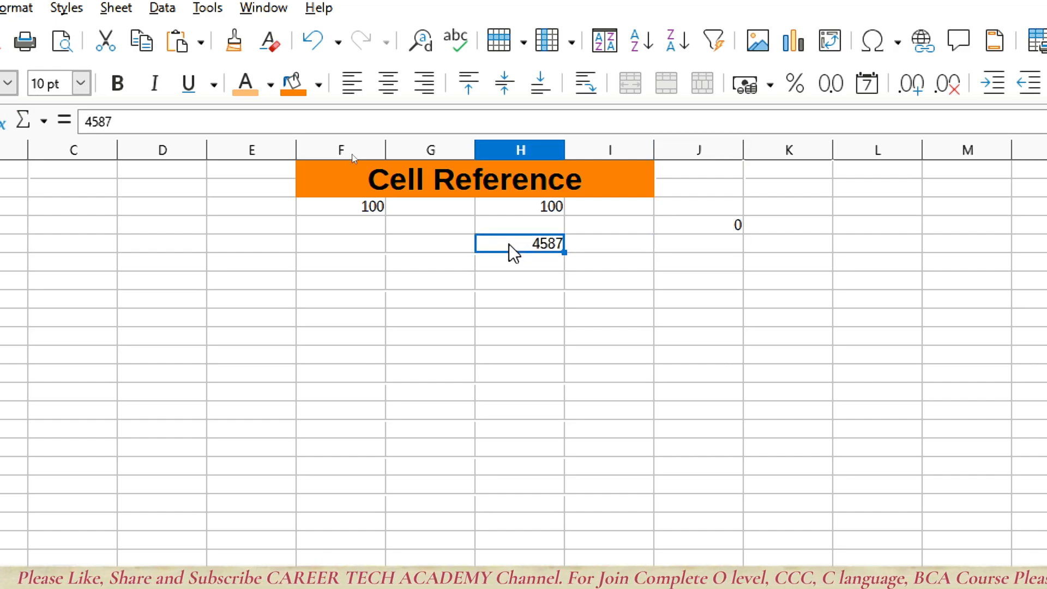
{"action": "type", "text": "4587"}
{"action": "key", "text": "Return"}
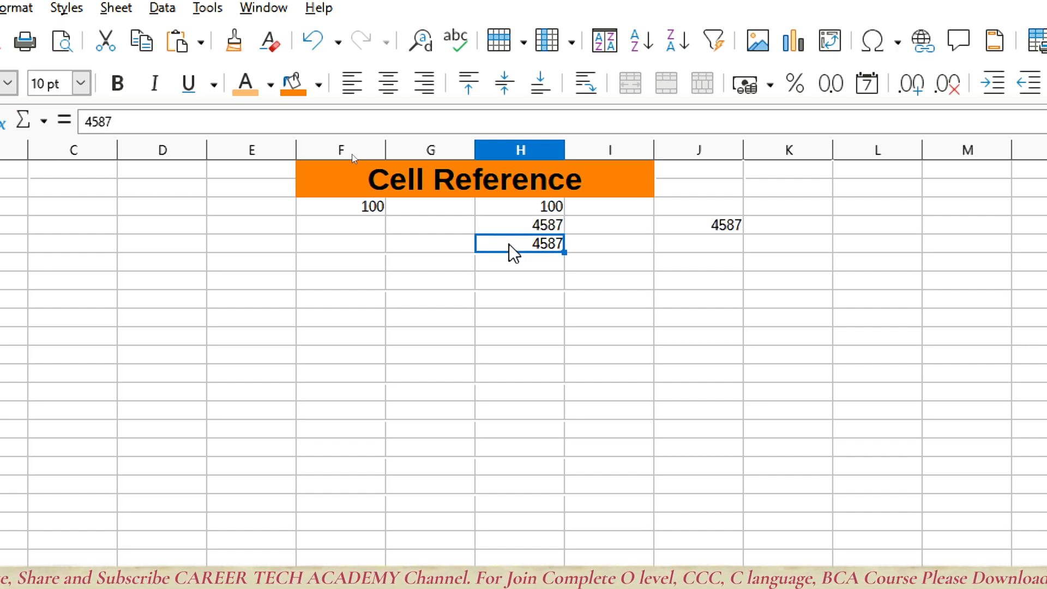
Step: Inspect the formula in J4 to see which cell it references
{"action": "left_click", "coordinate": [728, 224]}
{"action": "double_click", "coordinate": [727, 225]}
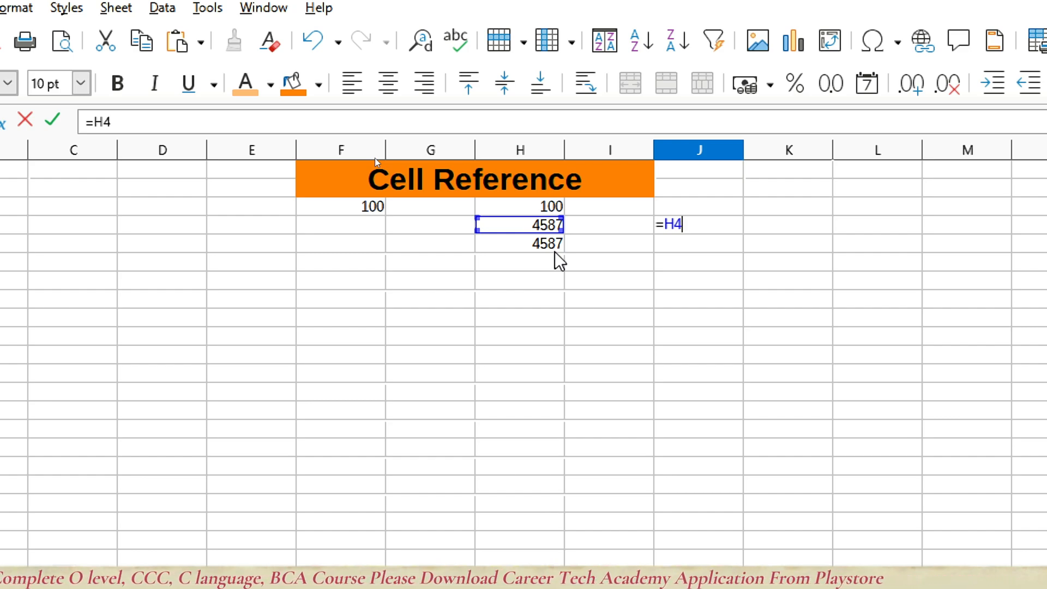
{"action": "key", "text": "Return"}
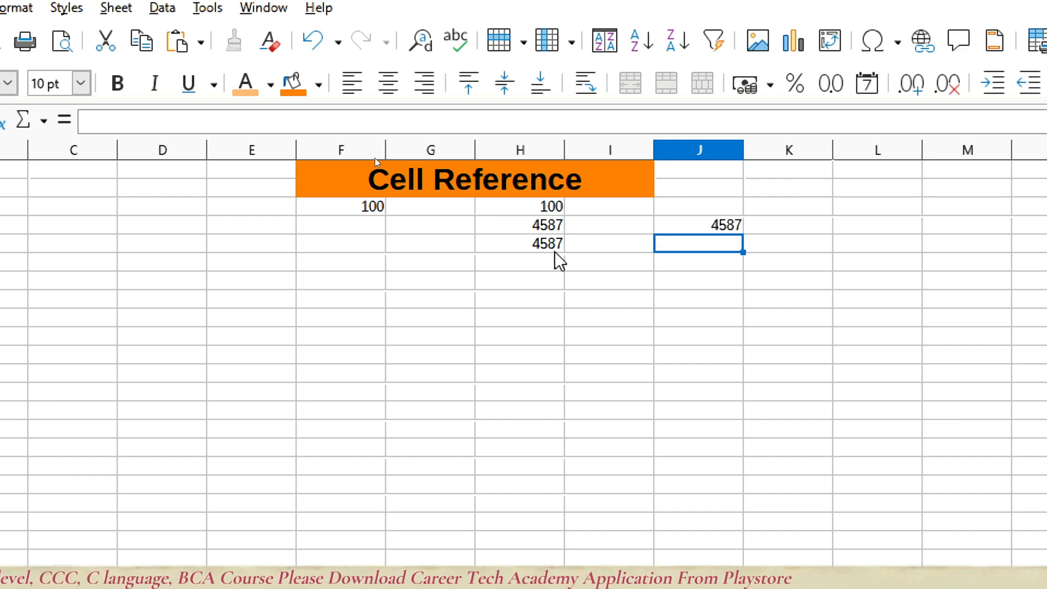
{"action": "key", "text": "ctrl+a"}
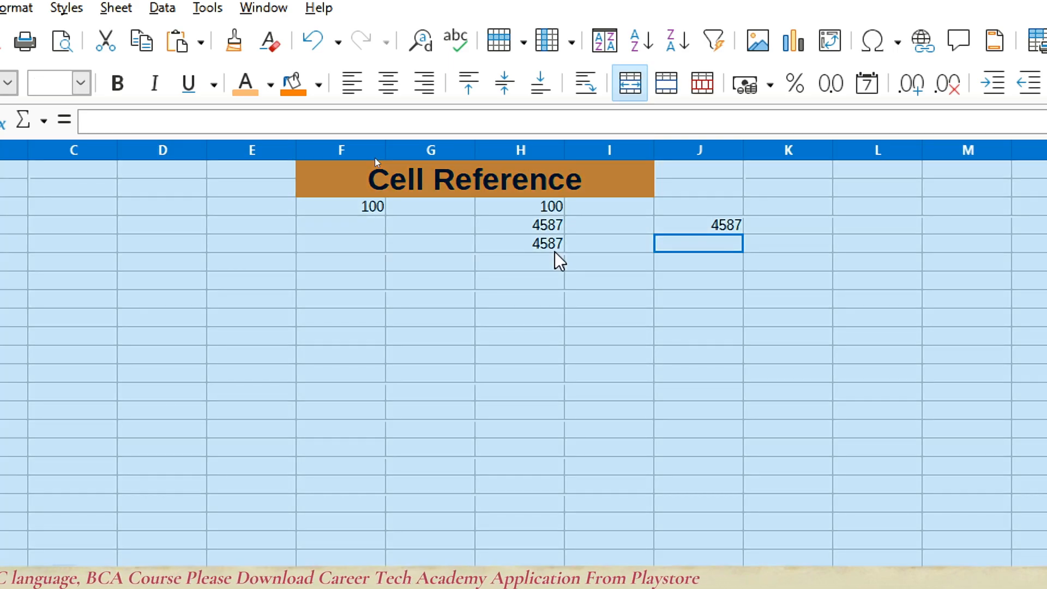
{"action": "key", "text": "Delete"}
{"action": "key", "text": "ctrl+z"}
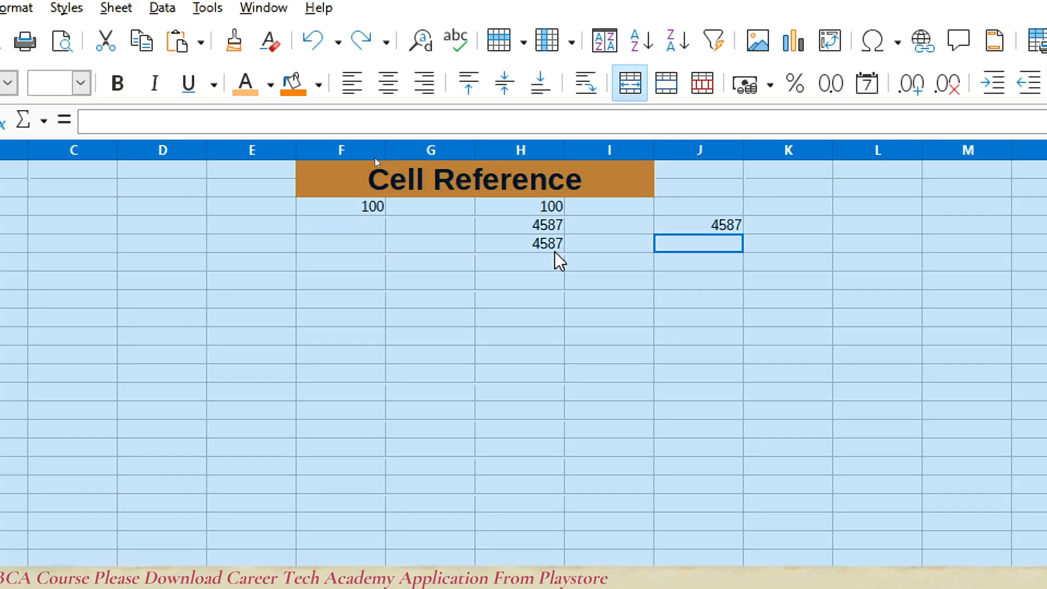
{"action": "key", "text": "Escape"}
{"action": "key", "text": "Up"}
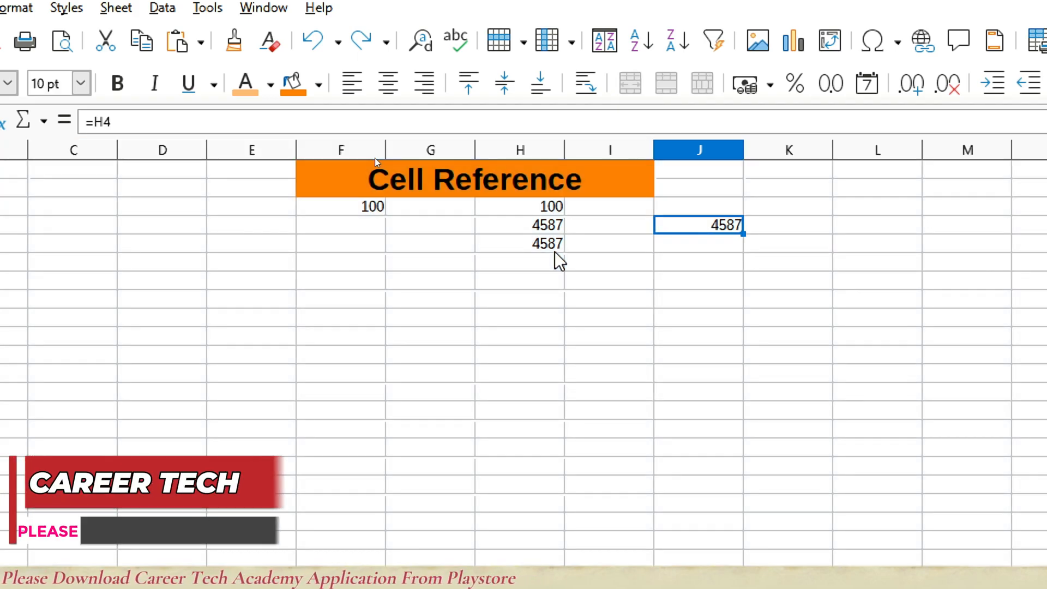
{"action": "key", "text": "Down"}
{"action": "left_click", "coordinate": [555, 251]}
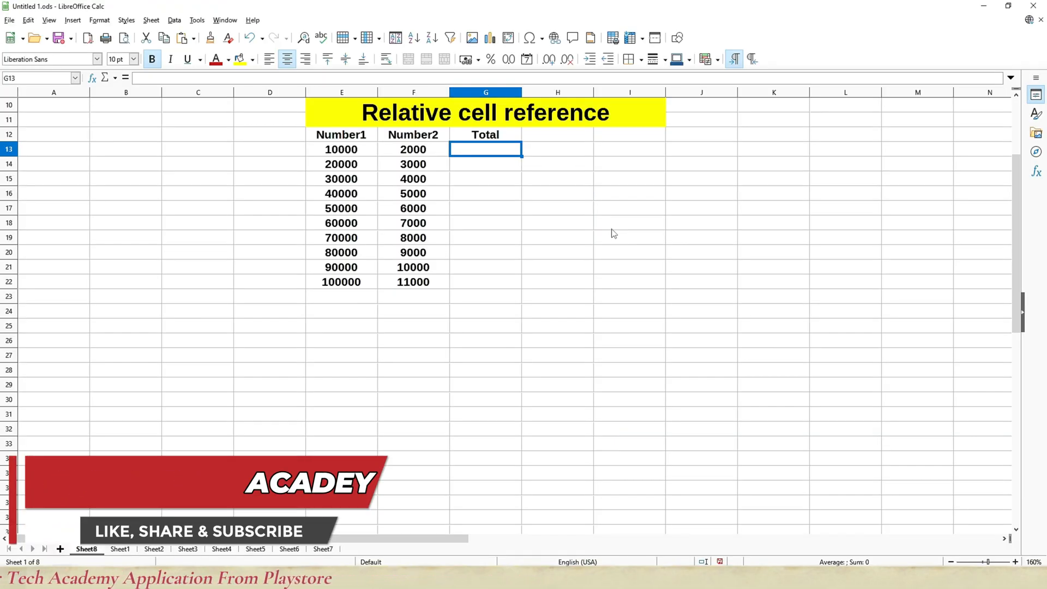
Step: Apply outer borders and all inner lines to the Number1, Number2 and Total table in E12:G22
{"action": "key", "text": "Up"}
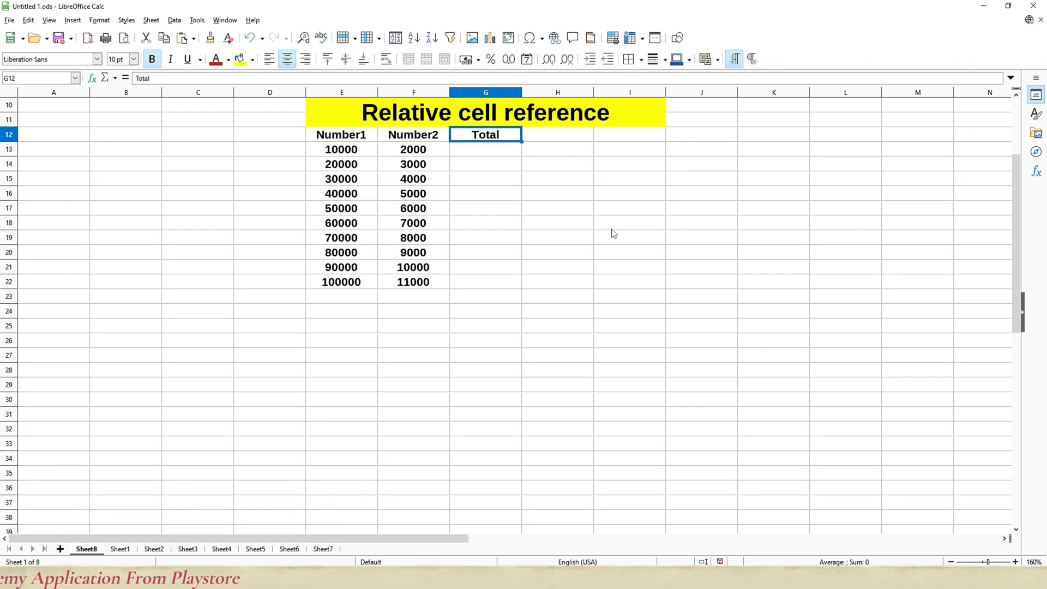
{"action": "key", "text": "Left"}
{"action": "key", "text": "Left"}
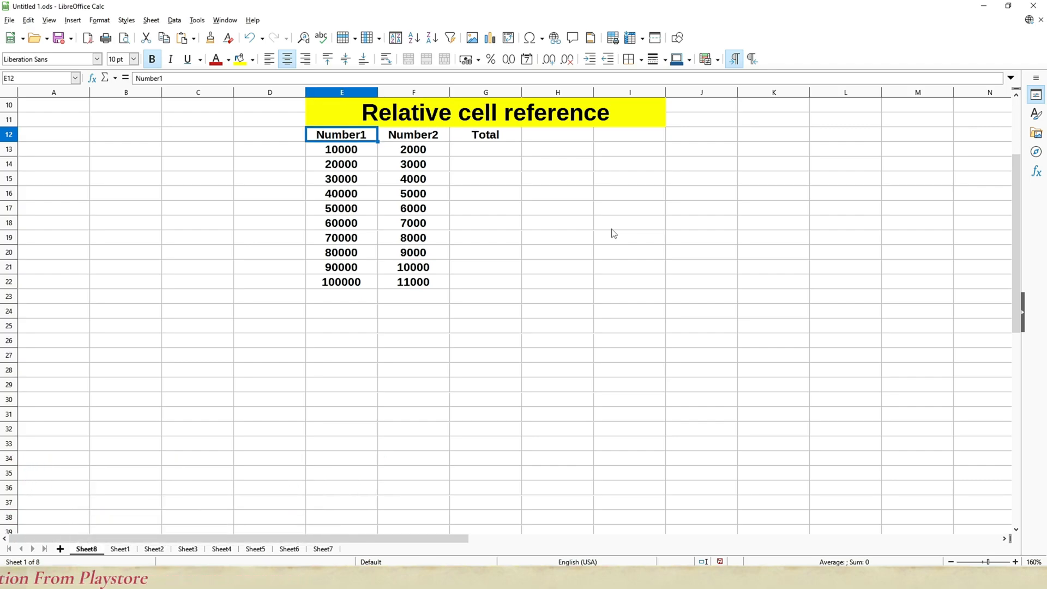
{"action": "key", "text": "shift+Down"}
{"action": "key", "text": "shift+Down"}
{"action": "key", "text": "shift+Down"}
{"action": "key", "text": "shift+Down"}
{"action": "key", "text": "shift+Down"}
{"action": "key", "text": "shift+Down"}
{"action": "key", "text": "shift+Down"}
{"action": "key", "text": "shift+Down"}
{"action": "key", "text": "shift+Down"}
{"action": "key", "text": "shift+Down"}
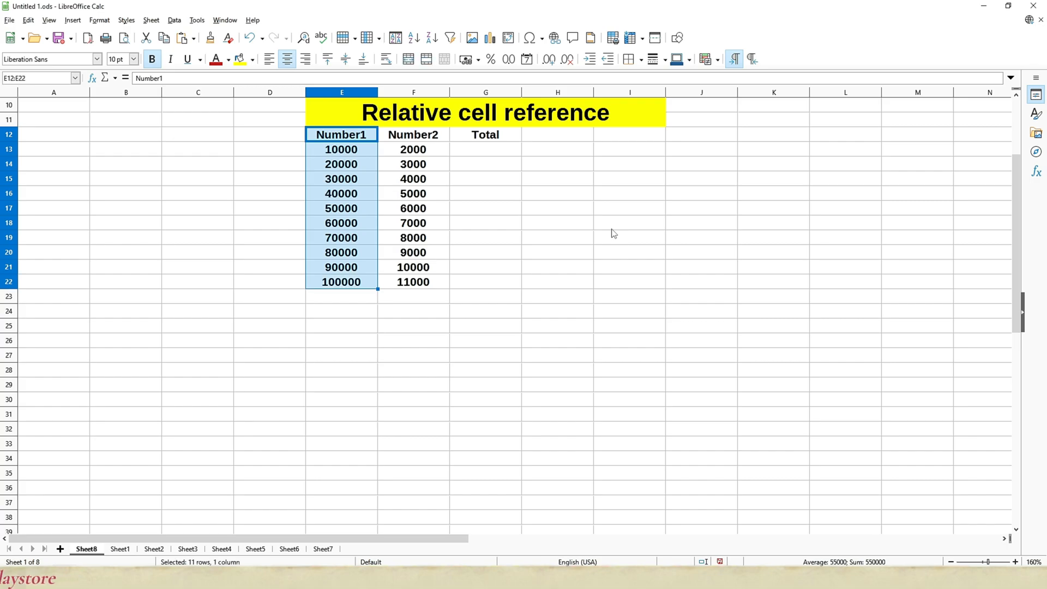
{"action": "key", "text": "shift+Right"}
{"action": "key", "text": "shift+Right"}
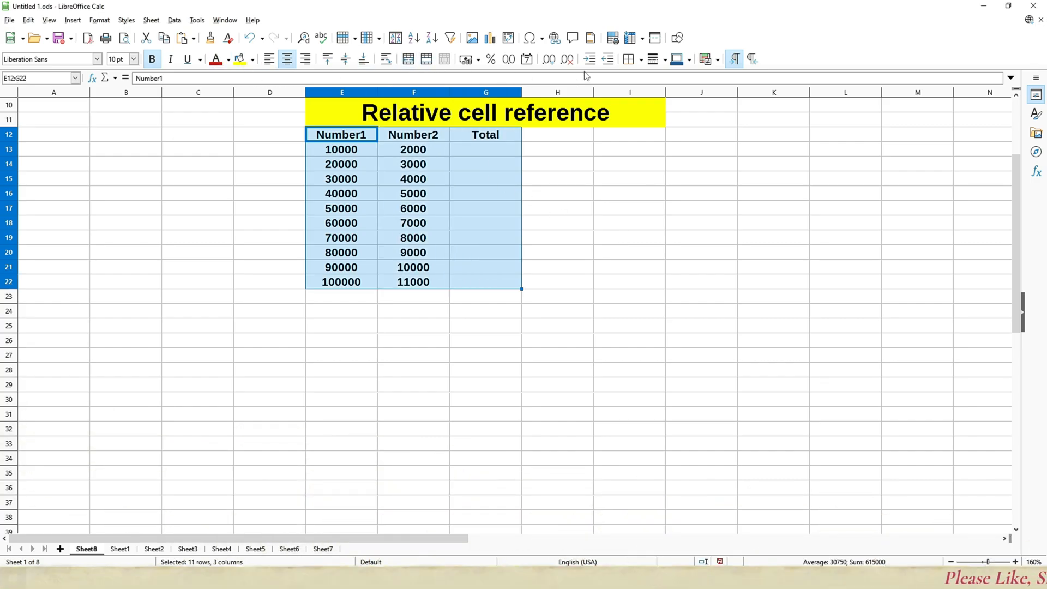
{"action": "left_click", "coordinate": [642, 60]}
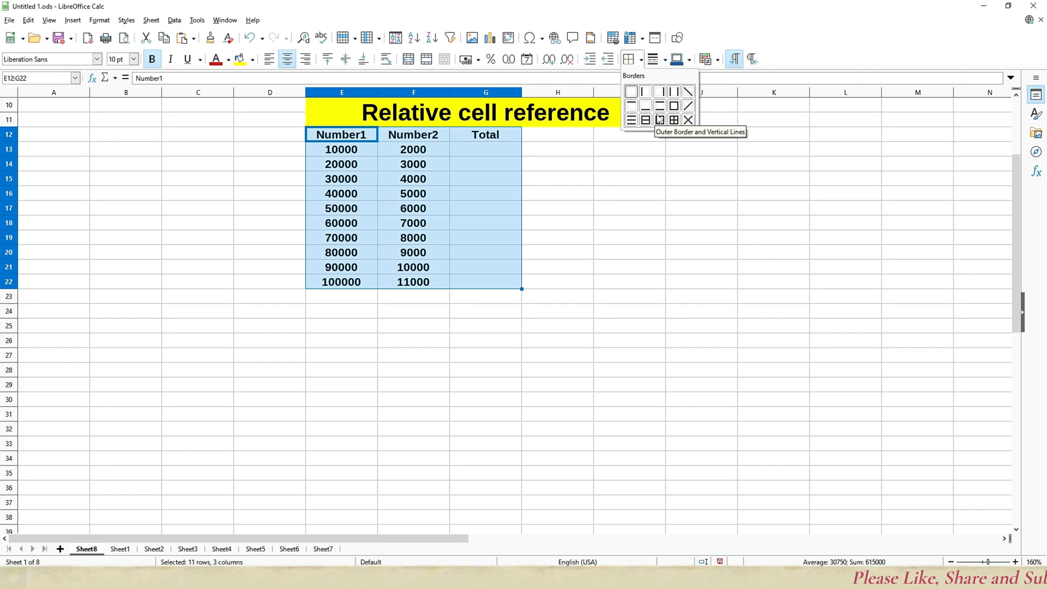
{"action": "left_click", "coordinate": [674, 120]}
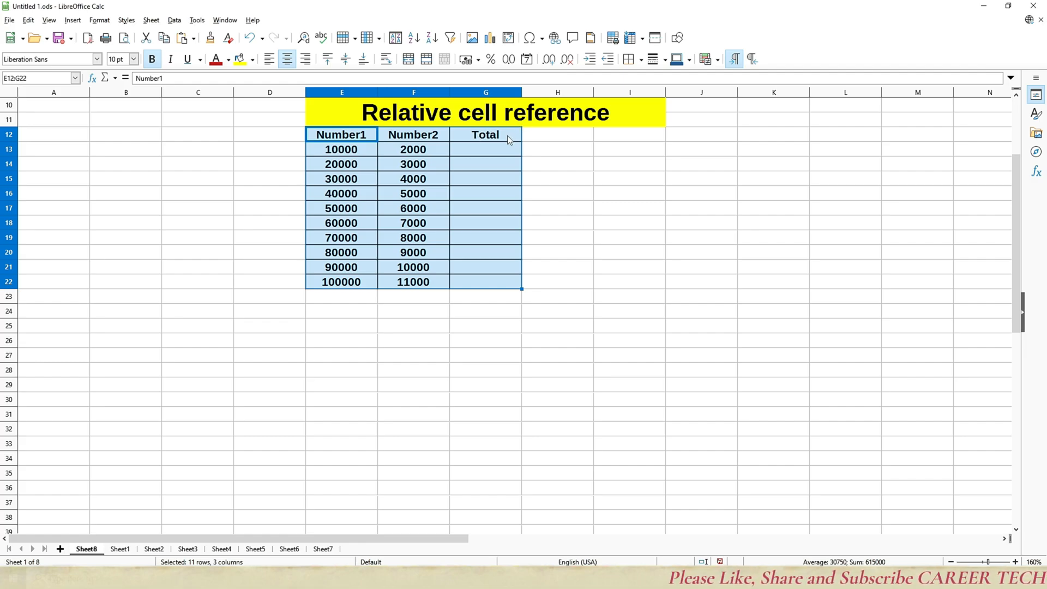
Step: Review the cells under Number1, Number2 and Total in rows 13 to 22, column by column
{"action": "left_click", "coordinate": [499, 150]}
{"action": "left_click_drag", "start_coordinate": [352, 155], "coordinate": [365, 285]}
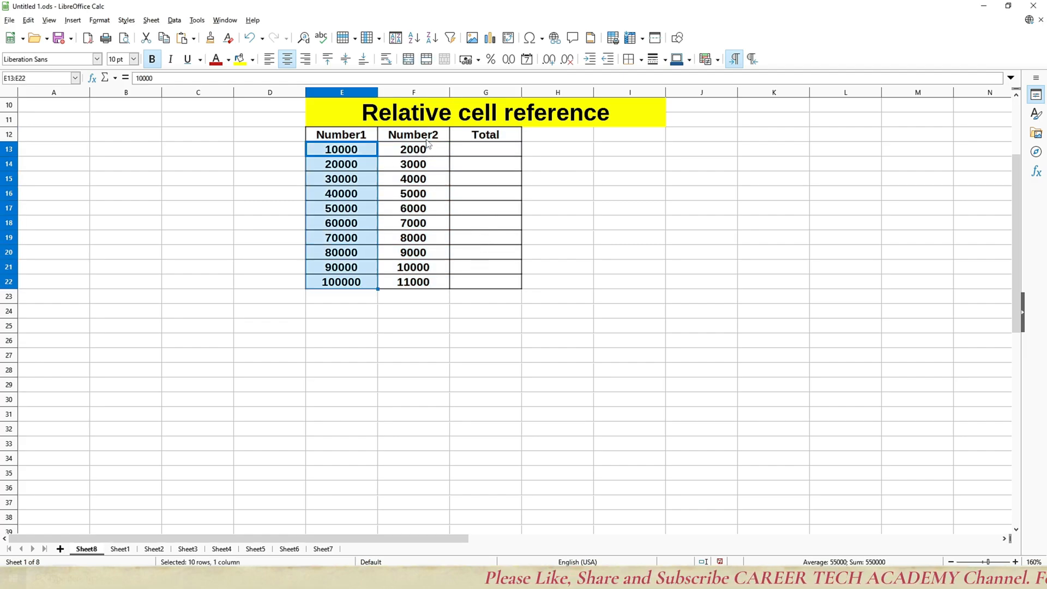
{"action": "left_click_drag", "start_coordinate": [425, 155], "coordinate": [429, 284]}
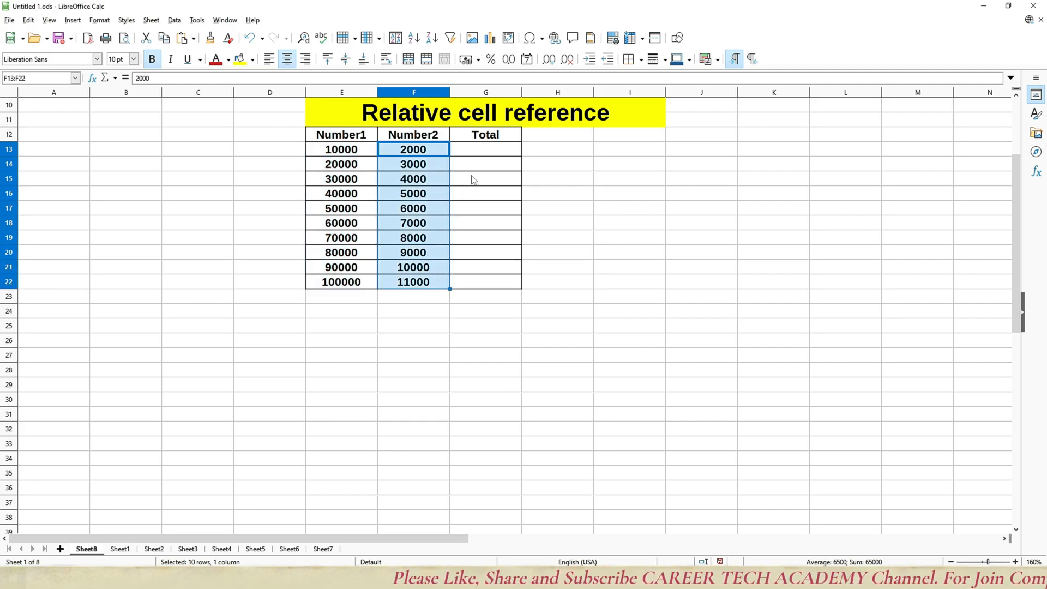
{"action": "left_click_drag", "start_coordinate": [485, 151], "coordinate": [488, 281]}
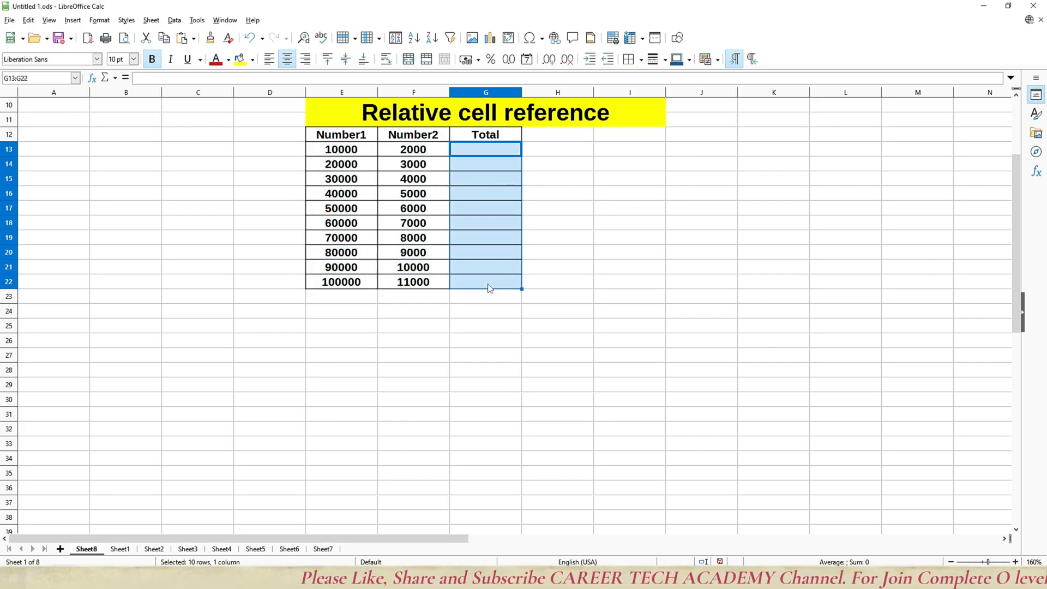
Step: Enter the note "Sum number1 with number2" in cell E25 below the table
{"action": "left_click", "coordinate": [326, 330]}
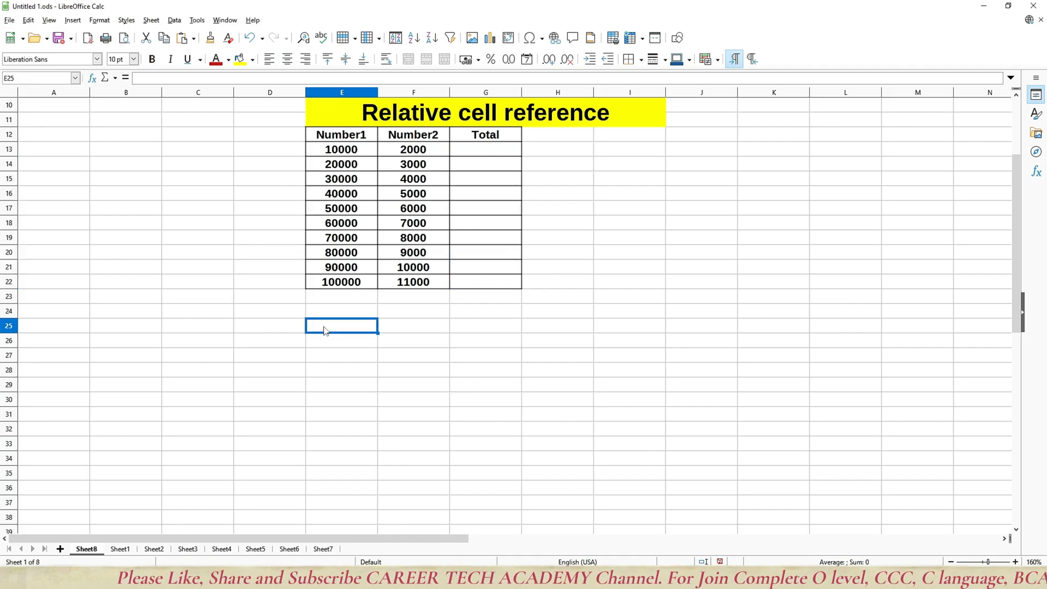
{"action": "type", "text": "Sum the"}
{"action": "key", "text": "BackSpace"}
{"action": "key", "text": "BackSpace"}
{"action": "key", "text": "BackSpace"}
{"action": "key", "text": "BackSpace"}
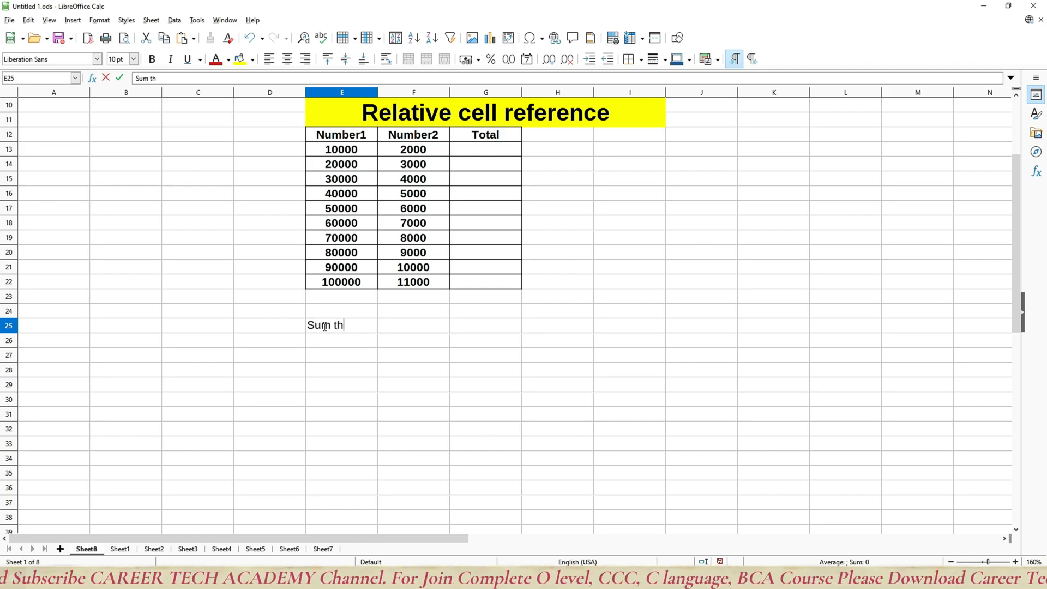
{"action": "type", "text": "numbe"}
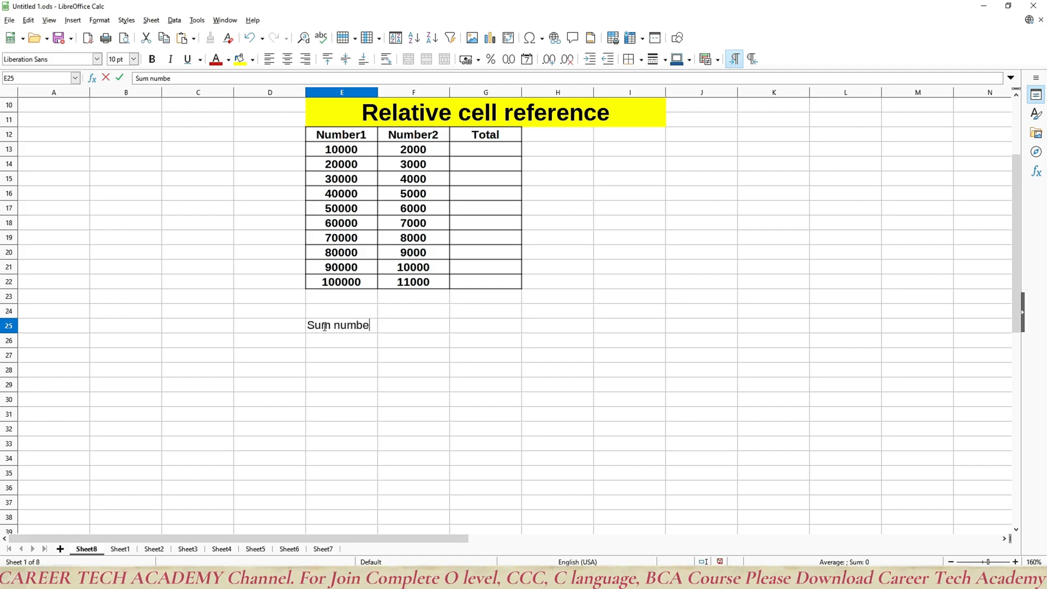
{"action": "type", "text": "r1 with n"}
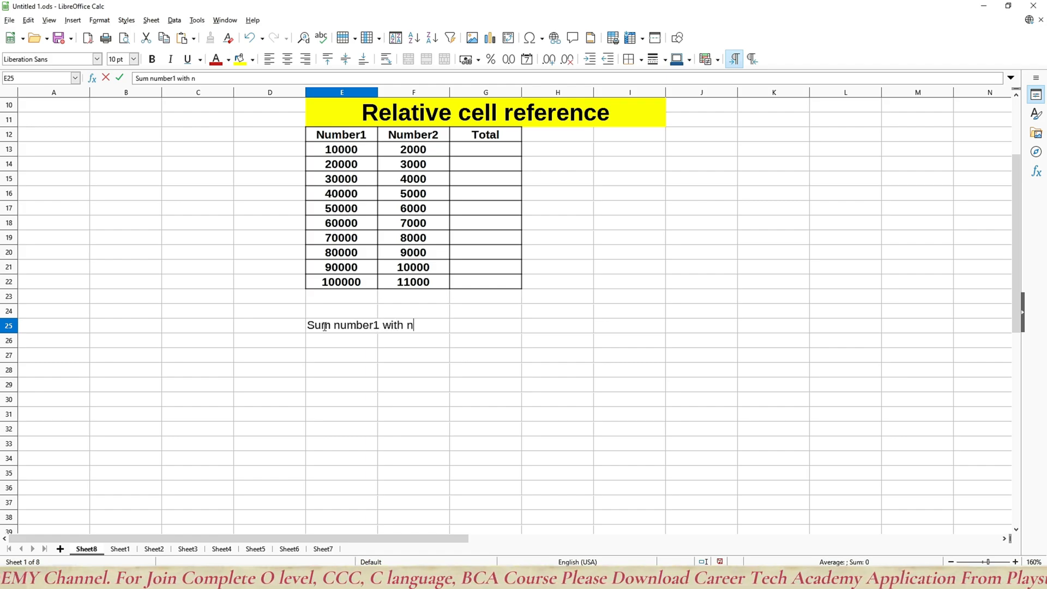
{"action": "type", "text": "umber2"}
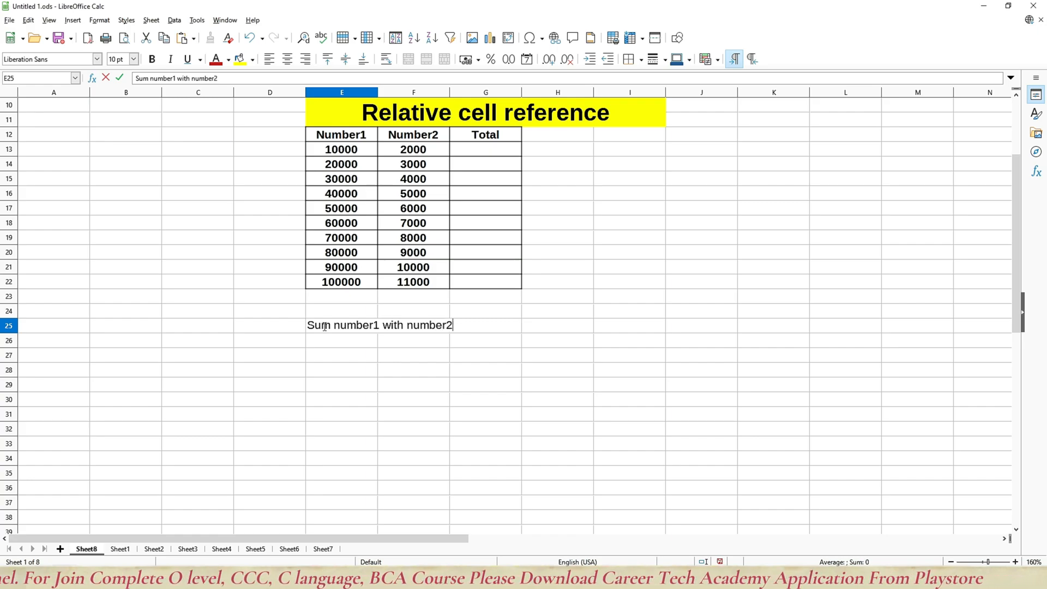
{"action": "key", "text": "Return"}
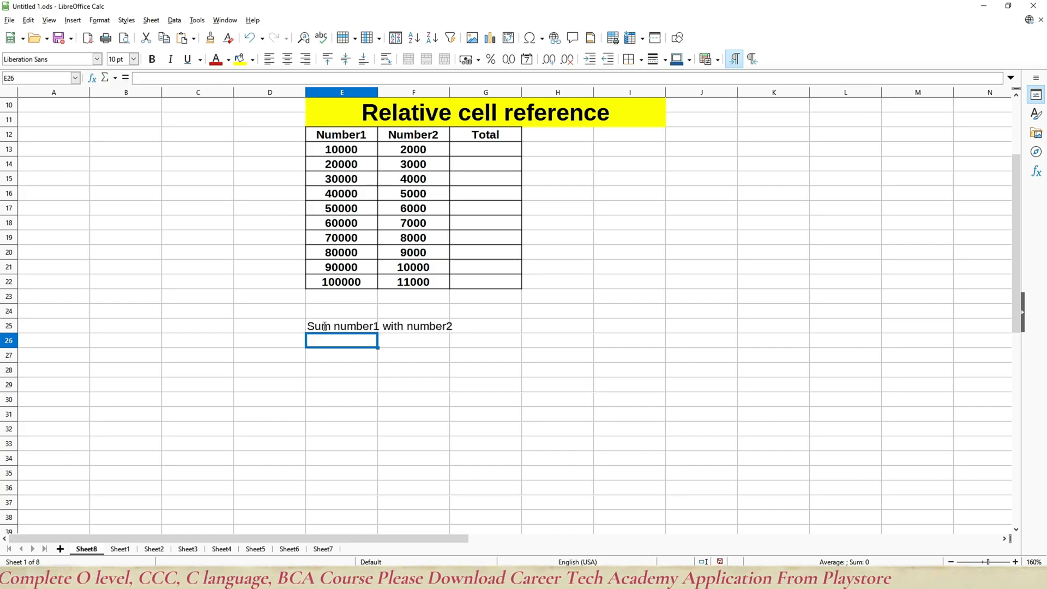
Step: Enter the note "multiply number1 with number2" in cell E26
{"action": "type", "text": "P"}
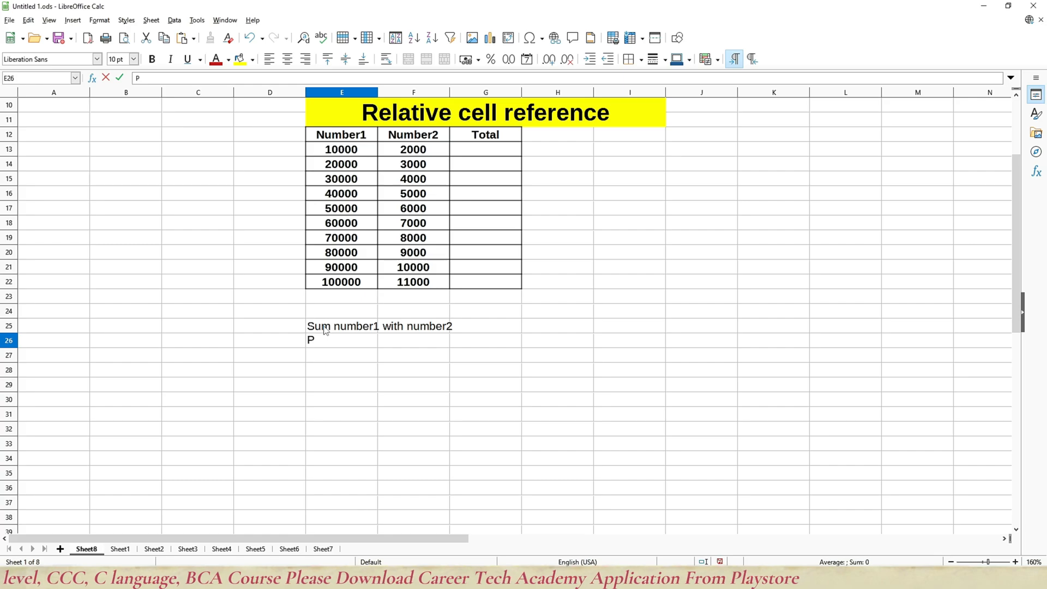
{"action": "type", "text": "multip"}
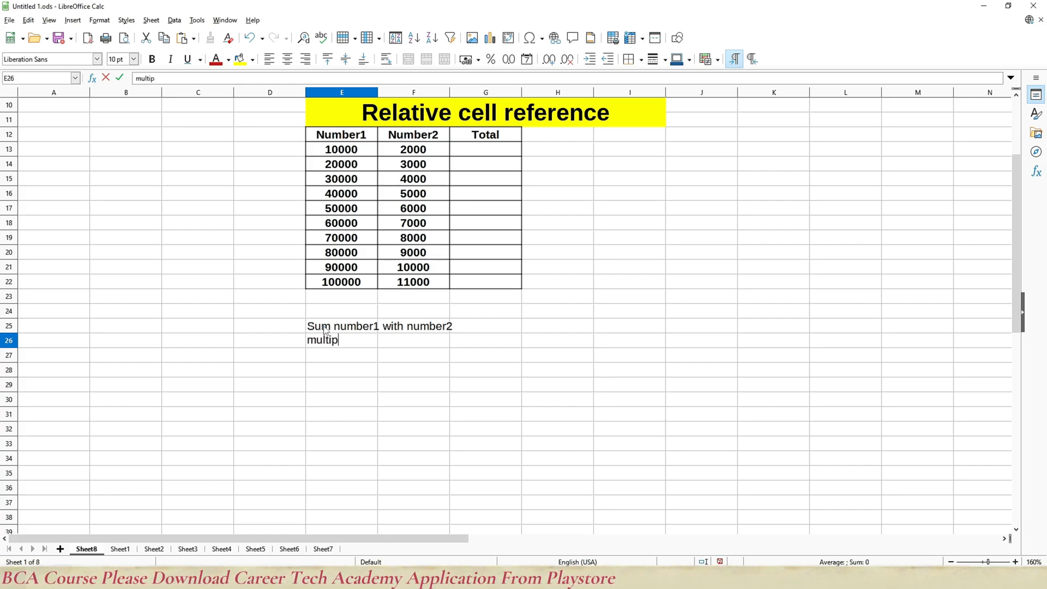
{"action": "type", "text": "ly number1 "}
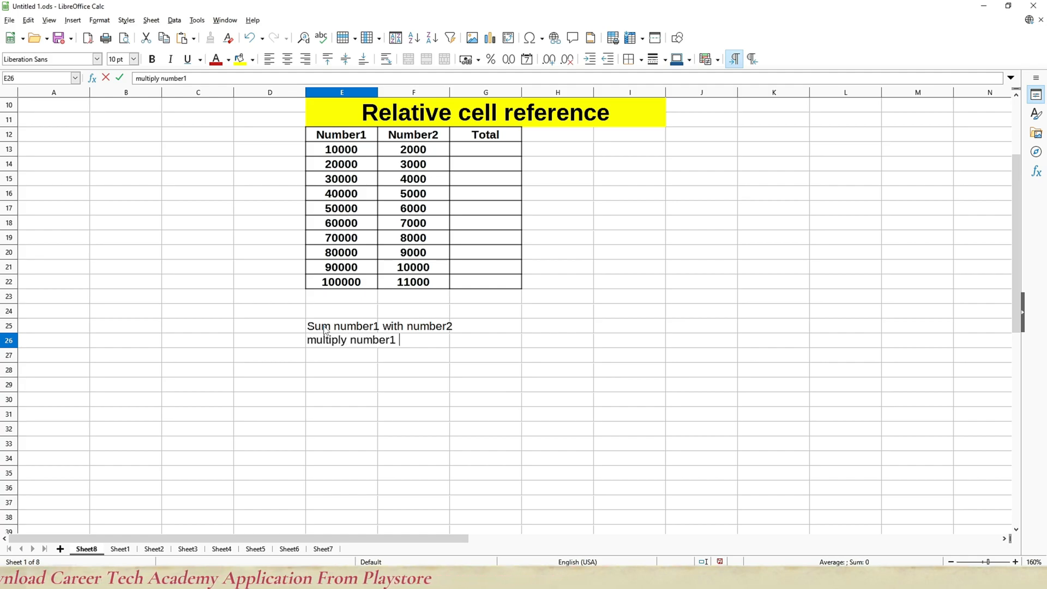
{"action": "type", "text": "with number2"}
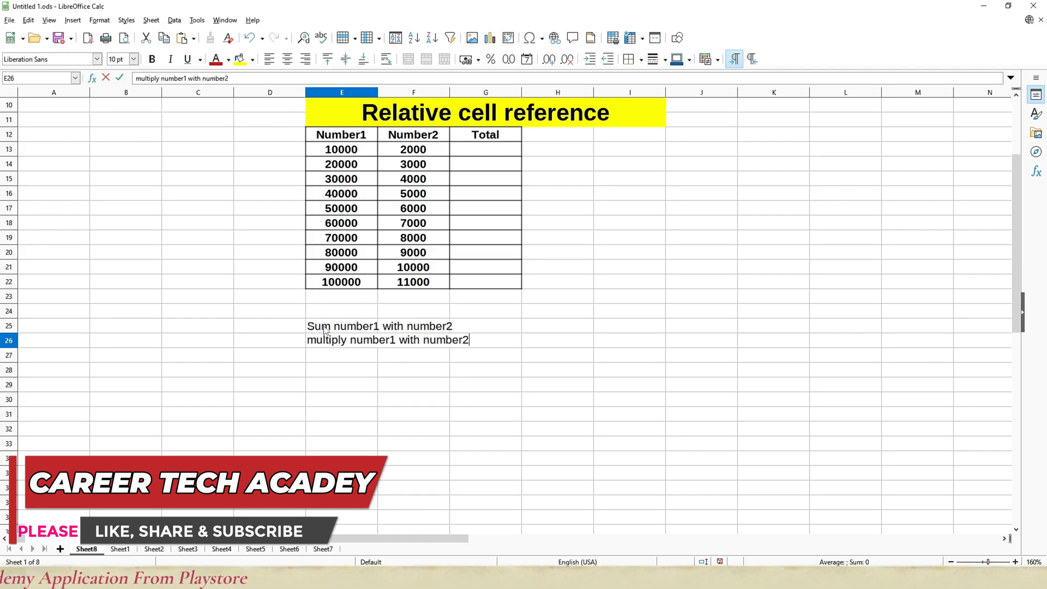
{"action": "key", "text": "Return"}
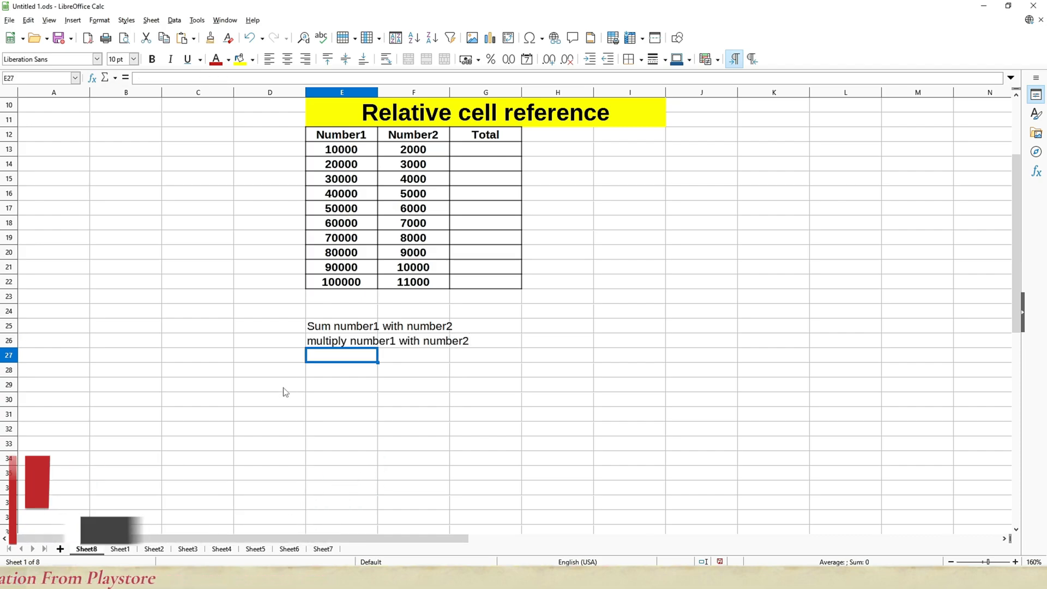
Step: Enter the formula =E13+F13 in the first Total cell, G13, using relative references to Number1 and Number2
{"action": "left_click", "coordinate": [493, 152]}
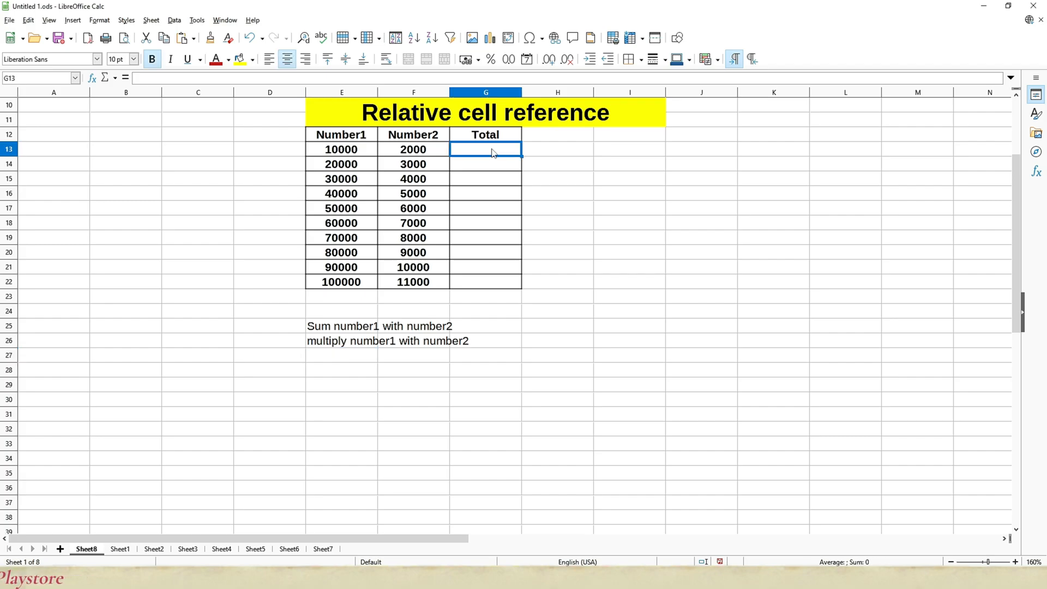
{"action": "type", "text": "="}
{"action": "key", "text": "Left"}
{"action": "key", "text": "Left"}
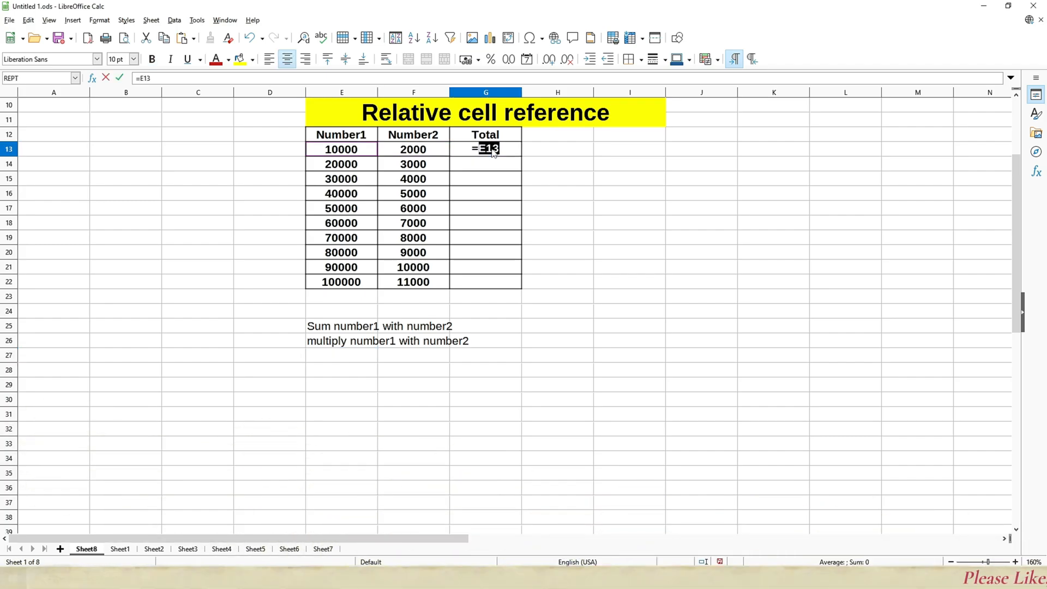
{"action": "type", "text": "+"}
{"action": "key", "text": "Left"}
{"action": "key", "text": "Left"}
{"action": "key", "text": "Left"}
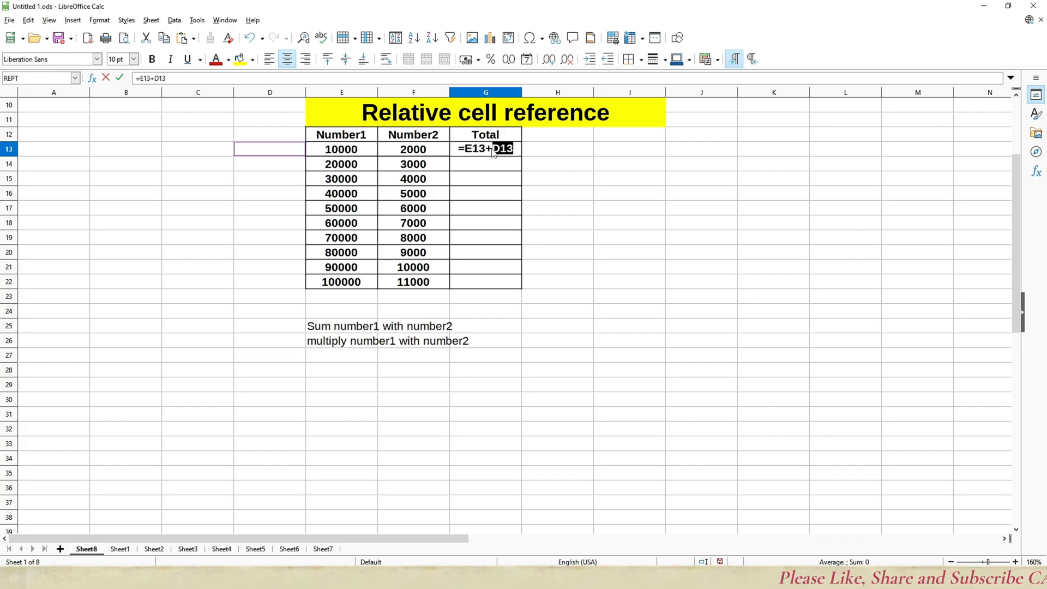
{"action": "key", "text": "Right"}
{"action": "key", "text": "Right"}
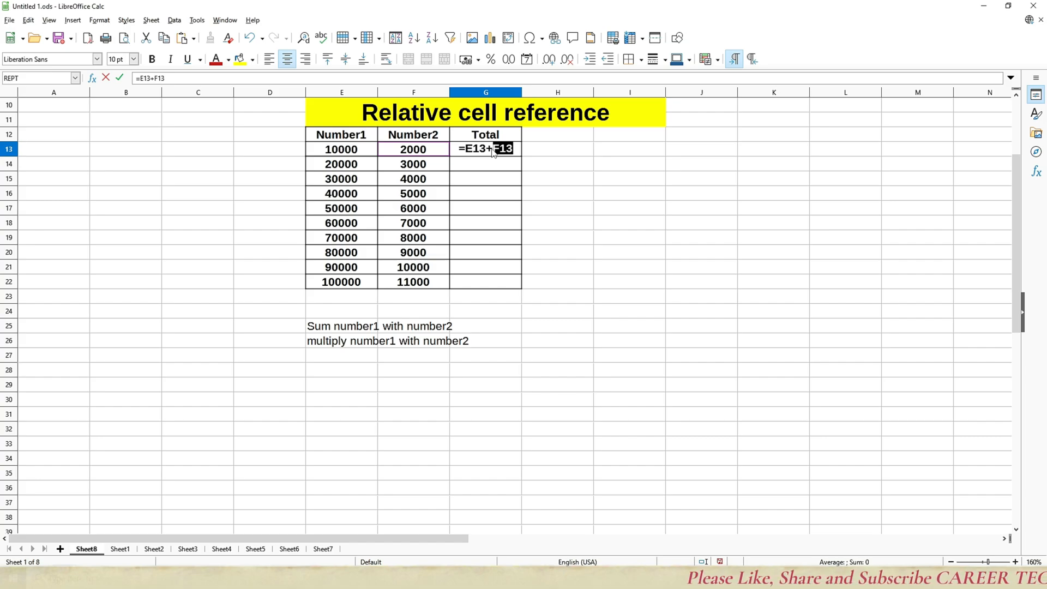
{"action": "key", "text": "Return"}
Step: Fill the sum formula from G13 down to G22 and show formulas instead of results in the sheet
{"action": "left_click", "coordinate": [494, 152]}
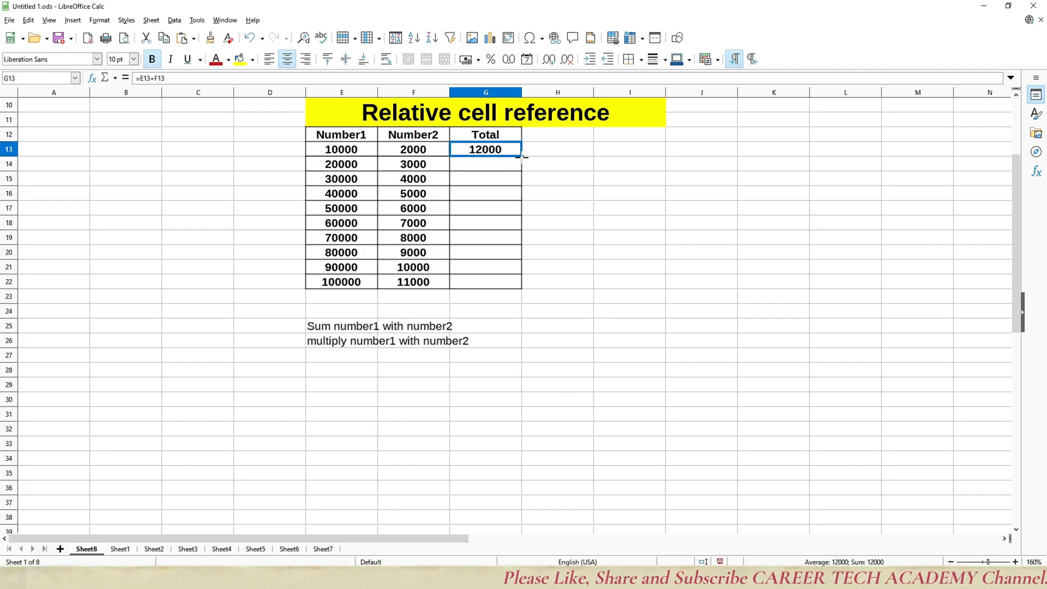
{"action": "double_click", "coordinate": [522, 156]}
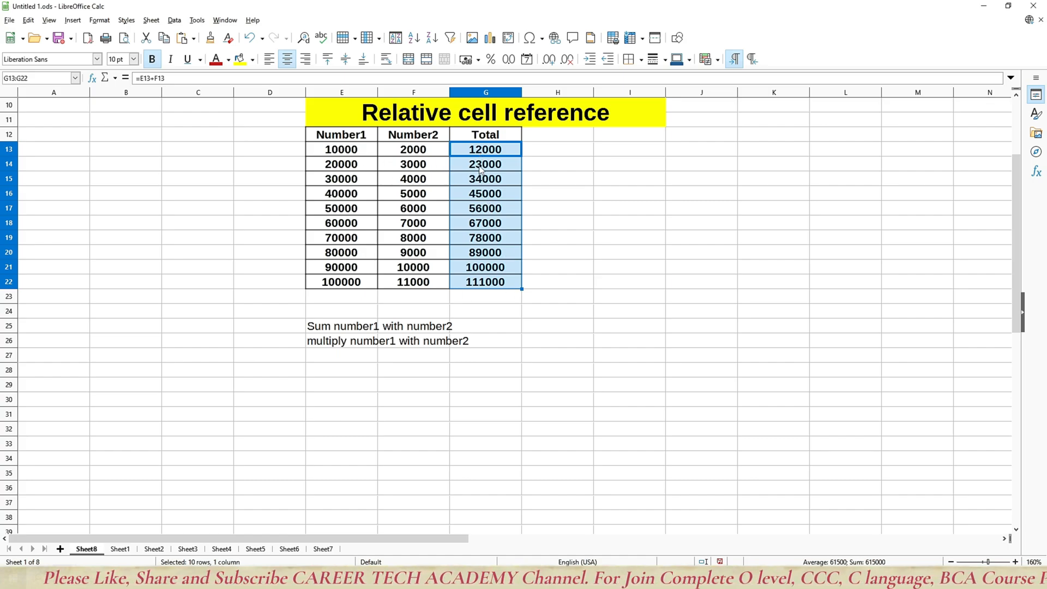
{"action": "key", "text": "ctrl+grave"}
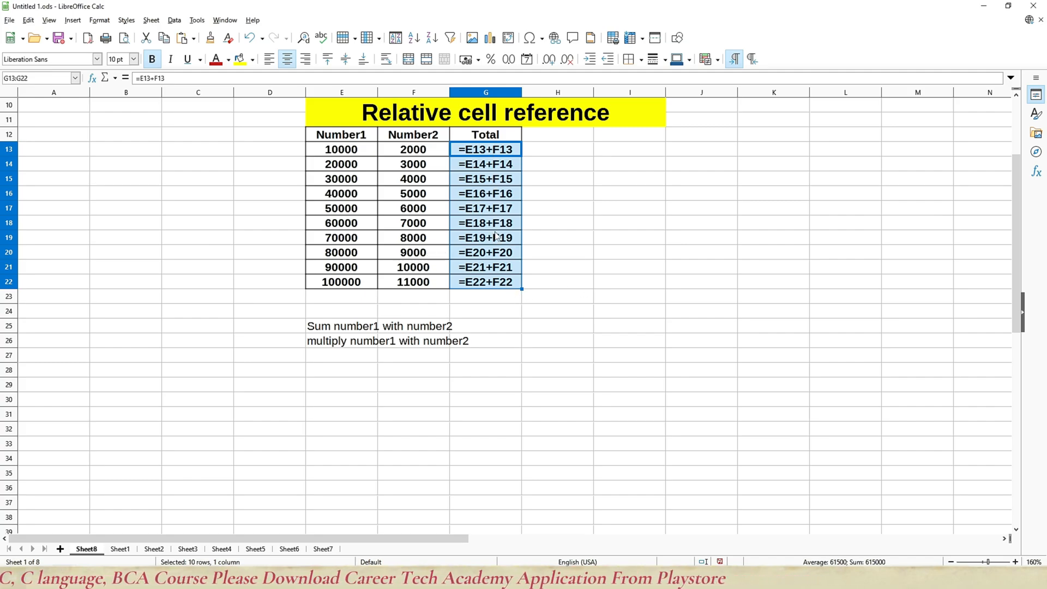
Step: Enter the column heading "mutiply" in H12 beside the Total heading
{"action": "left_click", "coordinate": [559, 135]}
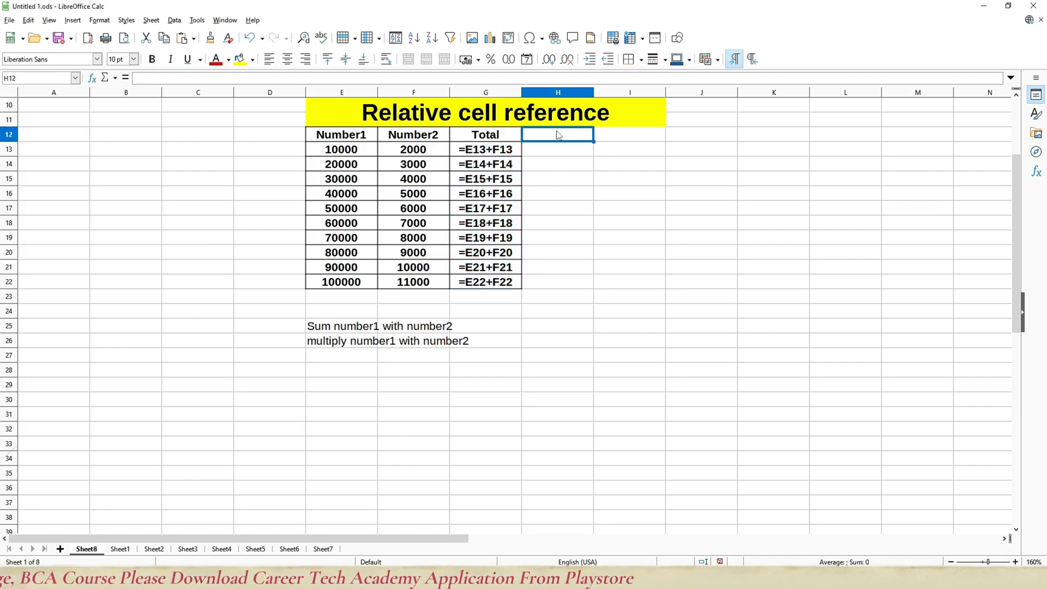
{"action": "type", "text": "mu"}
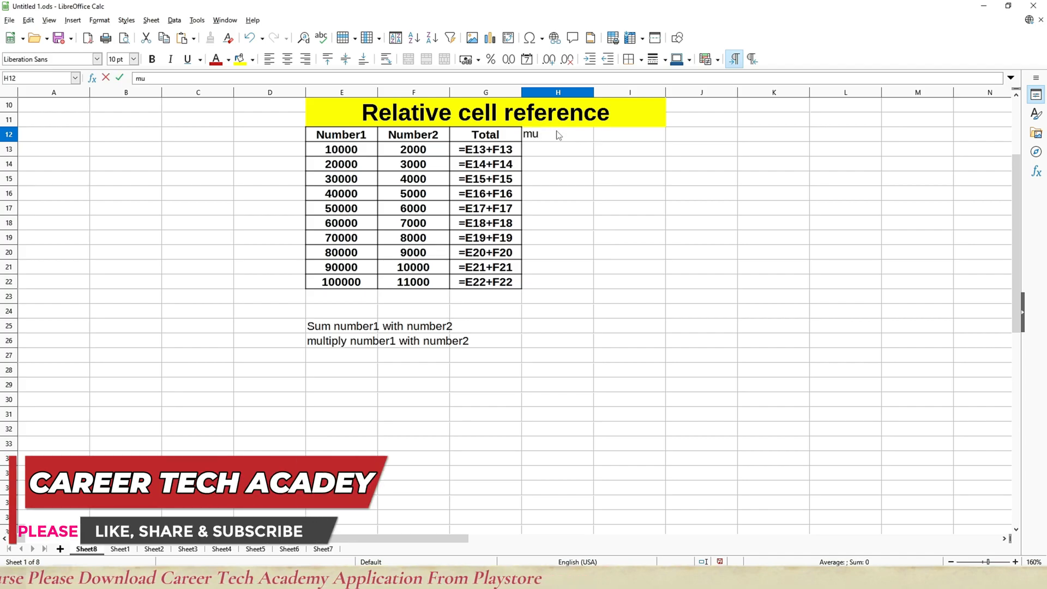
{"action": "type", "text": "tiply"}
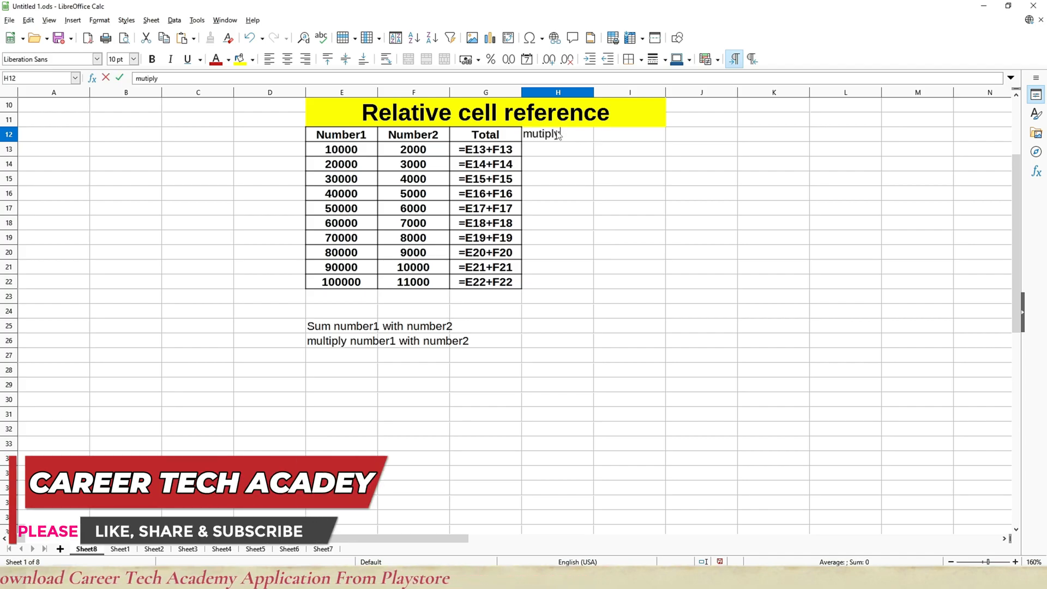
{"action": "key", "text": "Return"}
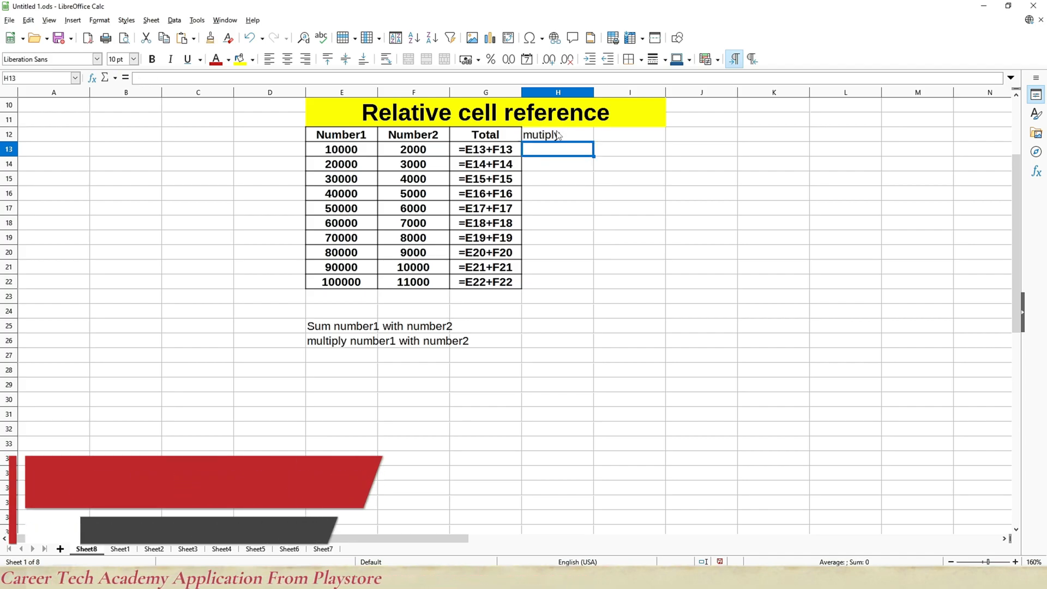
Step: Copy the Total heading's bold, centred, bordered formatting onto H12:H22
{"action": "left_click", "coordinate": [464, 139]}
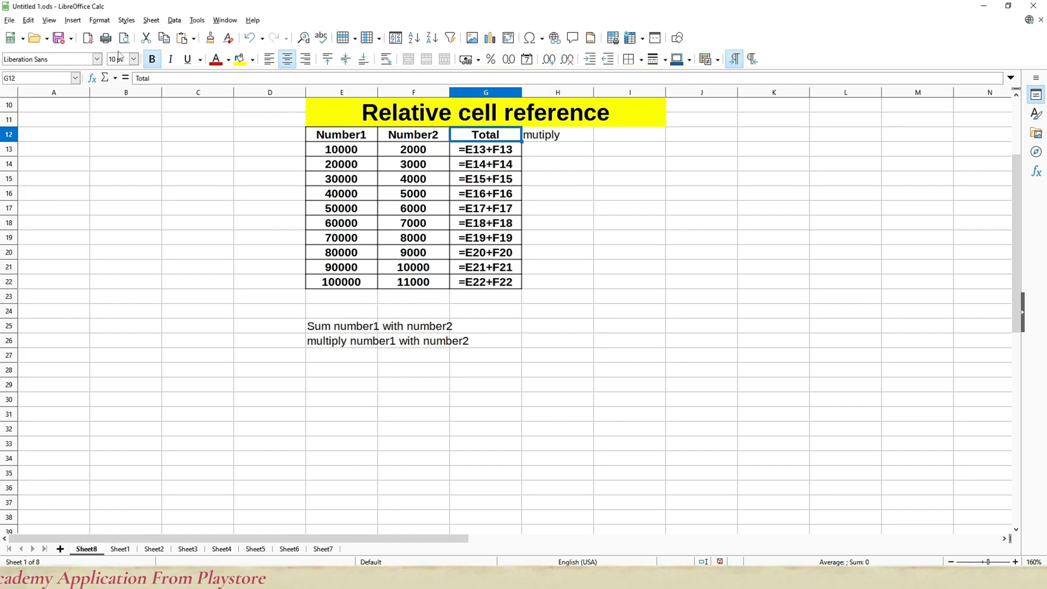
{"action": "left_click", "coordinate": [210, 38]}
{"action": "left_click_drag", "start_coordinate": [549, 134], "coordinate": [558, 279]}
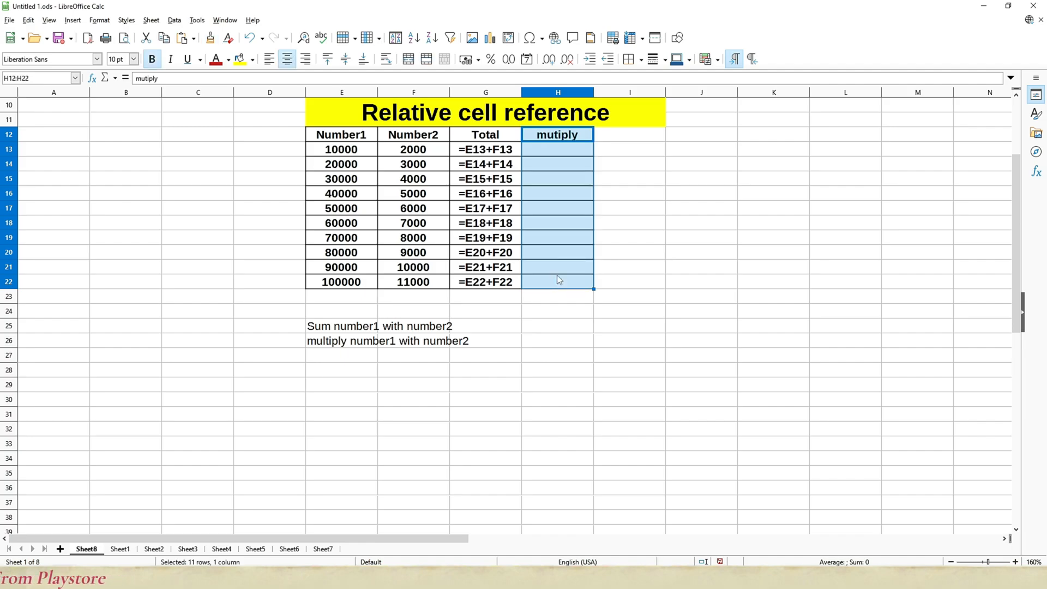
Step: Enter the formula =E13*F13 in H13 and switch the sheet back to showing results
{"action": "left_click", "coordinate": [554, 153]}
{"action": "type", "text": "="}
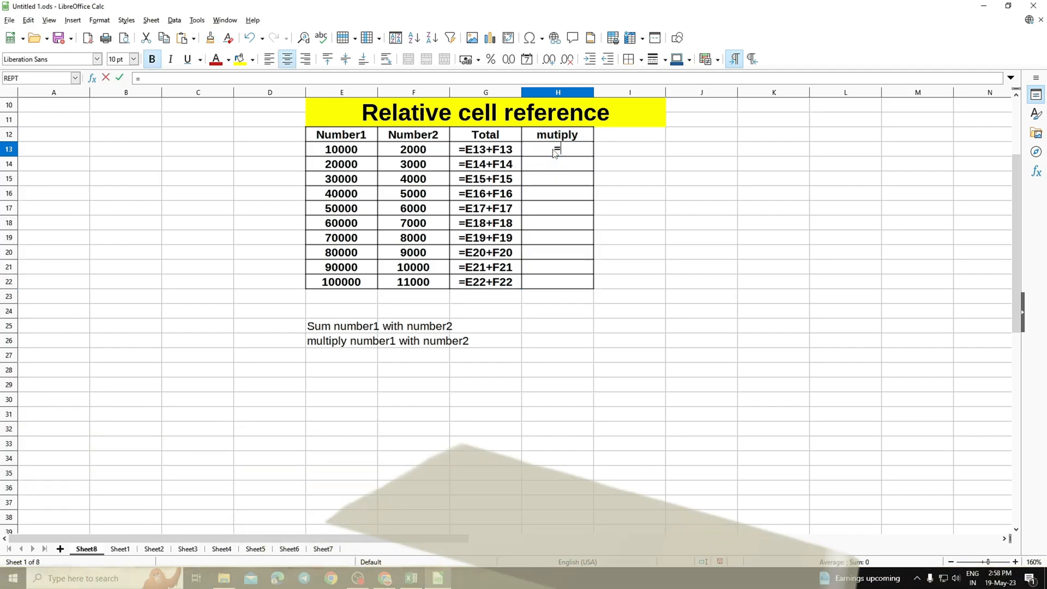
{"action": "key", "text": "ctrl+grave"}
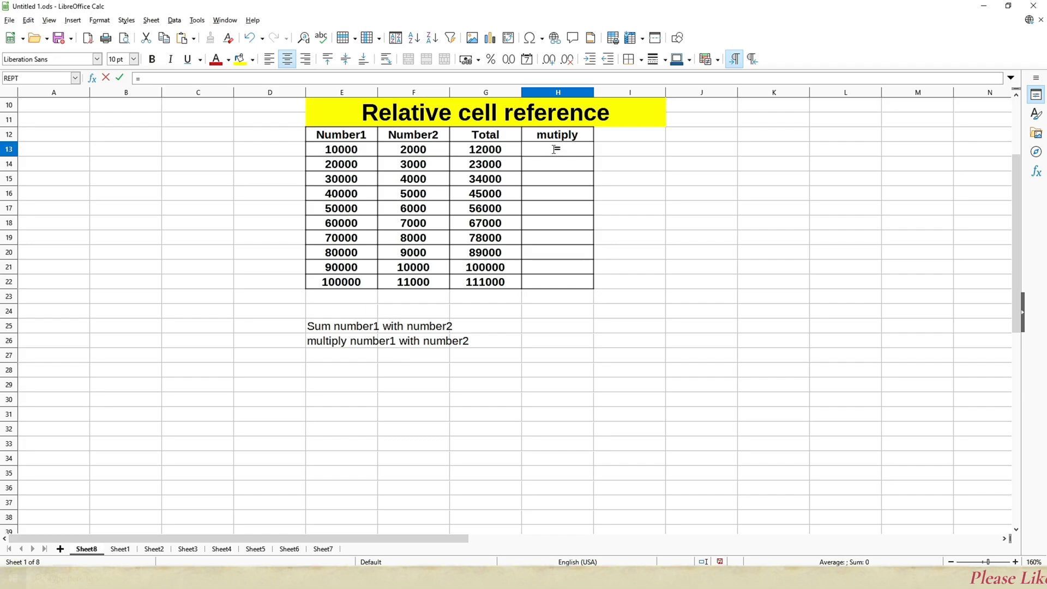
{"action": "key", "text": "Left"}
{"action": "key", "text": "Left"}
{"action": "key", "text": "Left"}
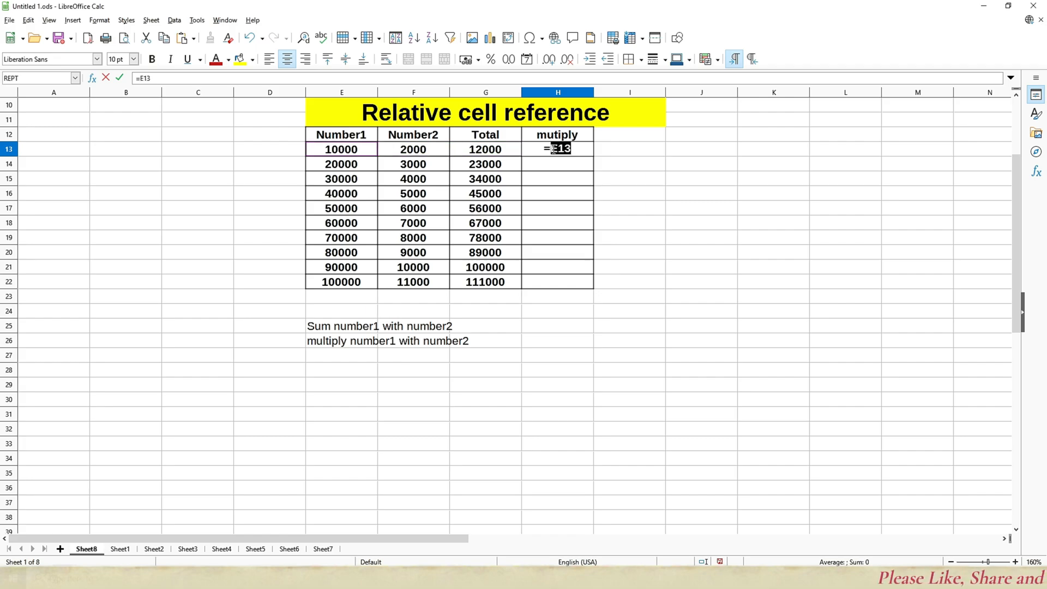
{"action": "type", "text": "*"}
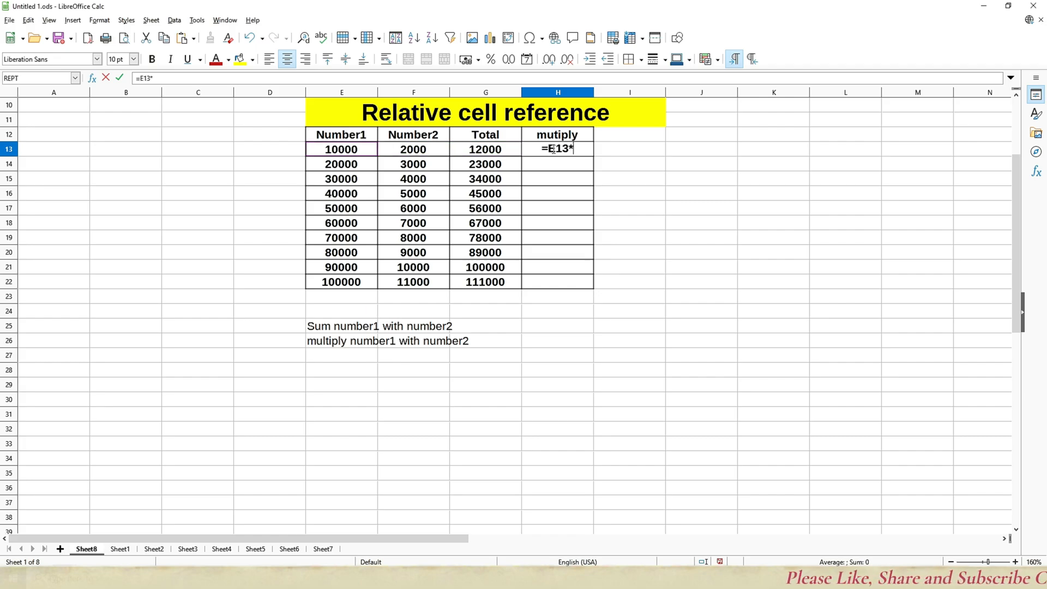
{"action": "key", "text": "Left"}
{"action": "key", "text": "Left"}
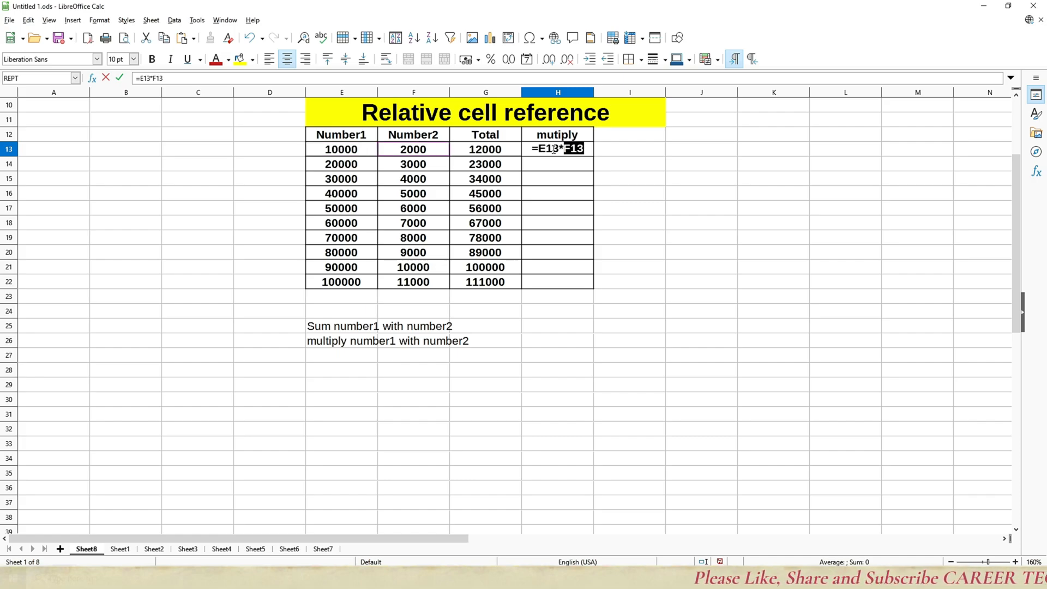
{"action": "key", "text": "Return"}
Step: Fill the multiplication formula from H13 down to H22 and check the Number1 and Number2 cells in row 22
{"action": "left_click", "coordinate": [556, 151]}
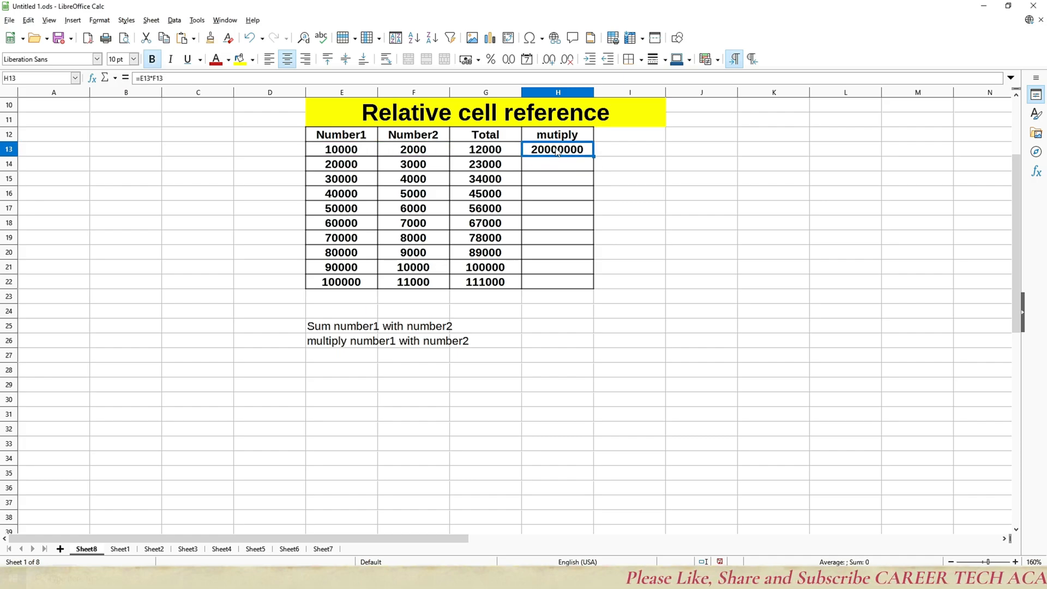
{"action": "double_click", "coordinate": [594, 156]}
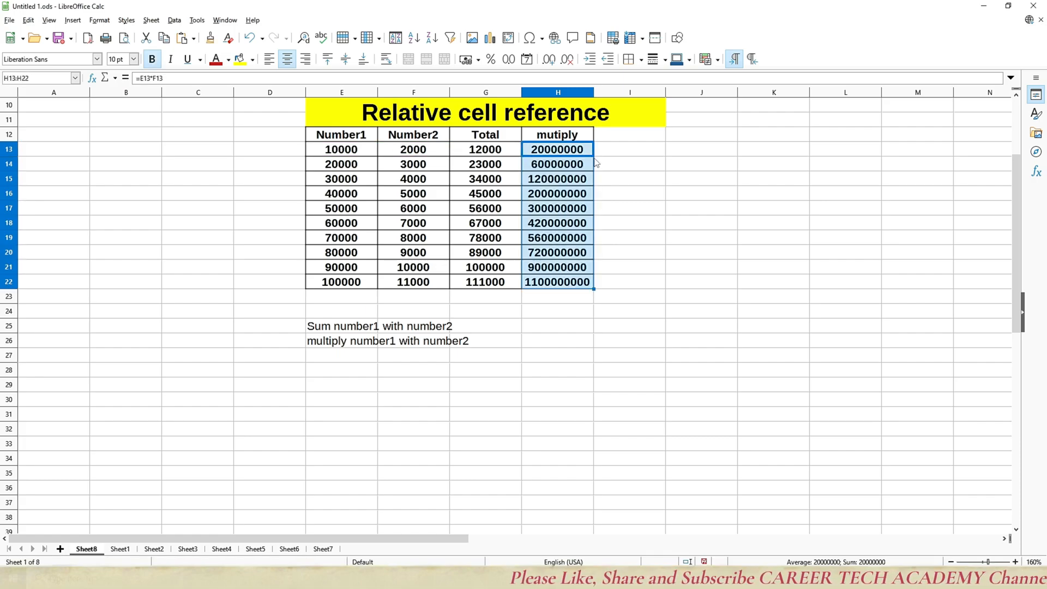
{"action": "left_click", "coordinate": [348, 282]}
{"action": "left_click", "coordinate": [427, 288]}
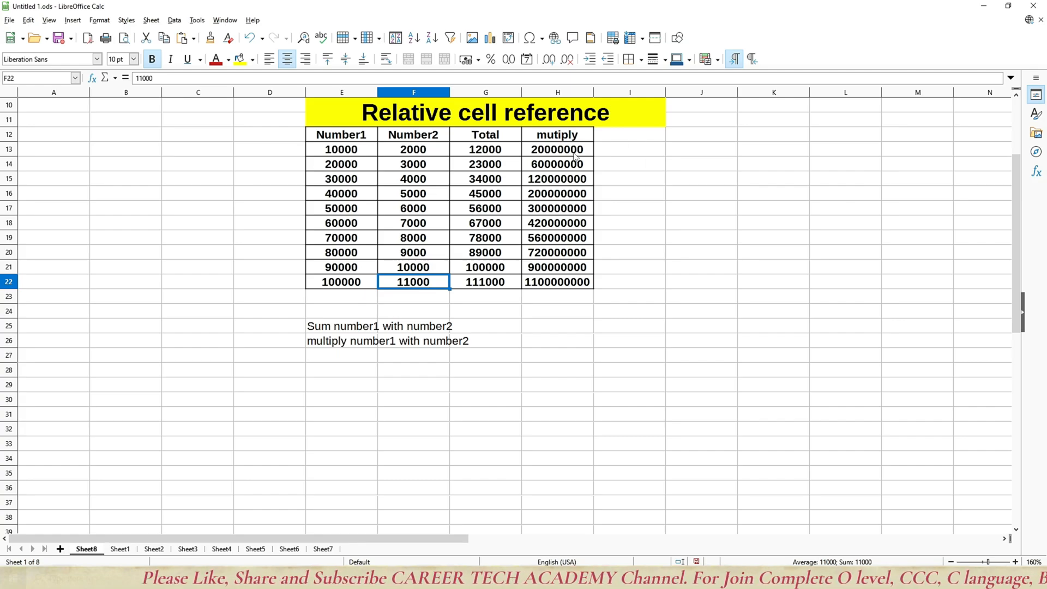
Step: Show the formulas again and examine the Number1 and Number2 cells they refer to, row by row from row 13
{"action": "key", "text": "ctrl+grave"}
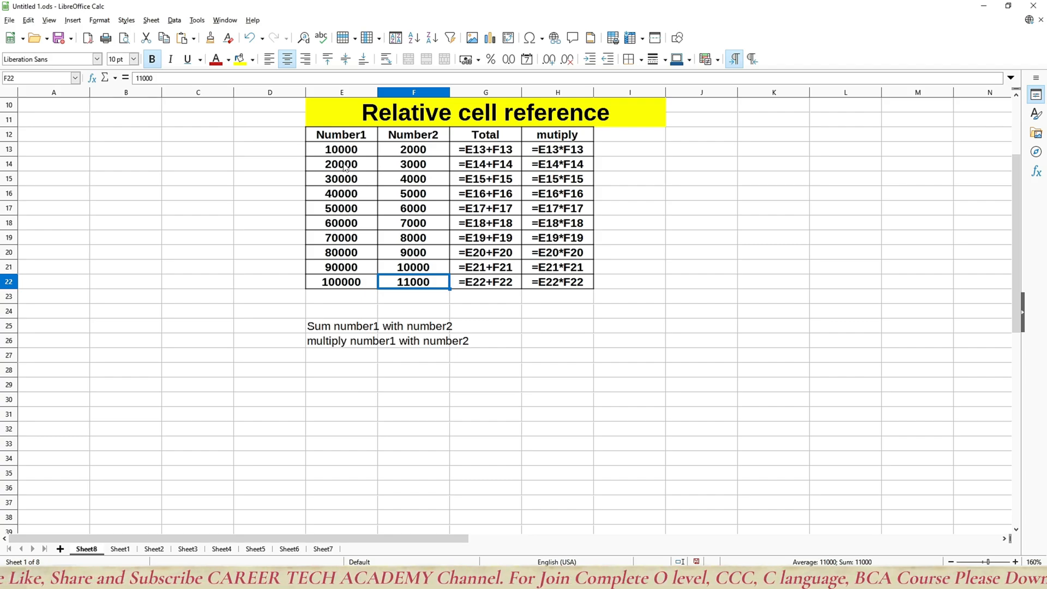
{"action": "left_click", "coordinate": [354, 150]}
{"action": "left_click", "coordinate": [410, 151]}
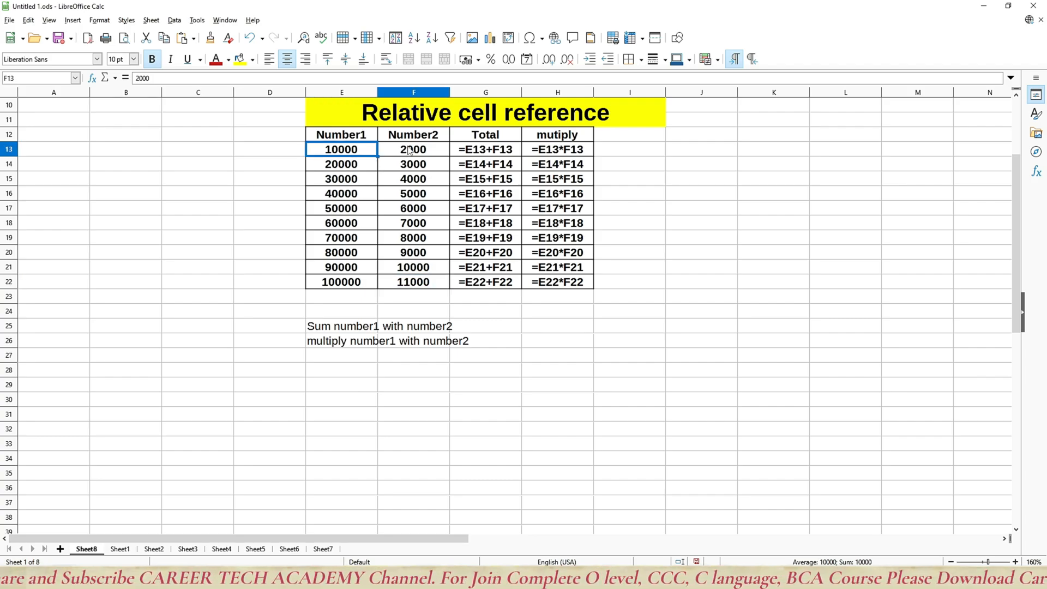
{"action": "left_click", "coordinate": [372, 164]}
{"action": "left_click", "coordinate": [418, 165]}
{"action": "left_click", "coordinate": [364, 176]}
{"action": "left_click", "coordinate": [383, 182]}
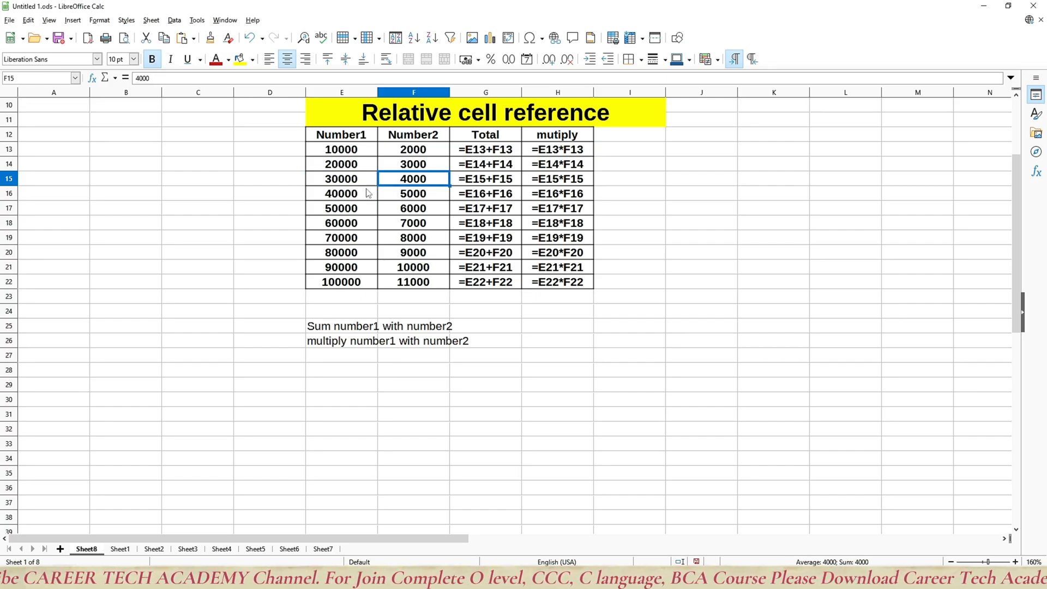
{"action": "left_click", "coordinate": [365, 196]}
{"action": "left_click", "coordinate": [418, 200]}
{"action": "left_click", "coordinate": [359, 211]}
{"action": "left_click", "coordinate": [396, 210]}
{"action": "left_click", "coordinate": [364, 228]}
{"action": "left_click", "coordinate": [406, 214]}
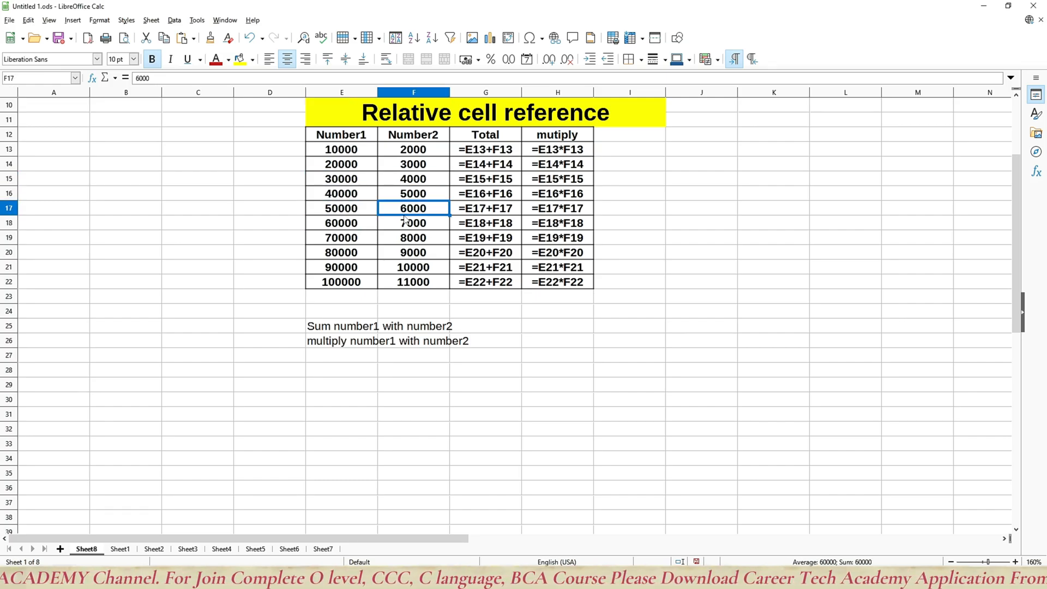
{"action": "left_click", "coordinate": [370, 240]}
{"action": "left_click", "coordinate": [406, 242]}
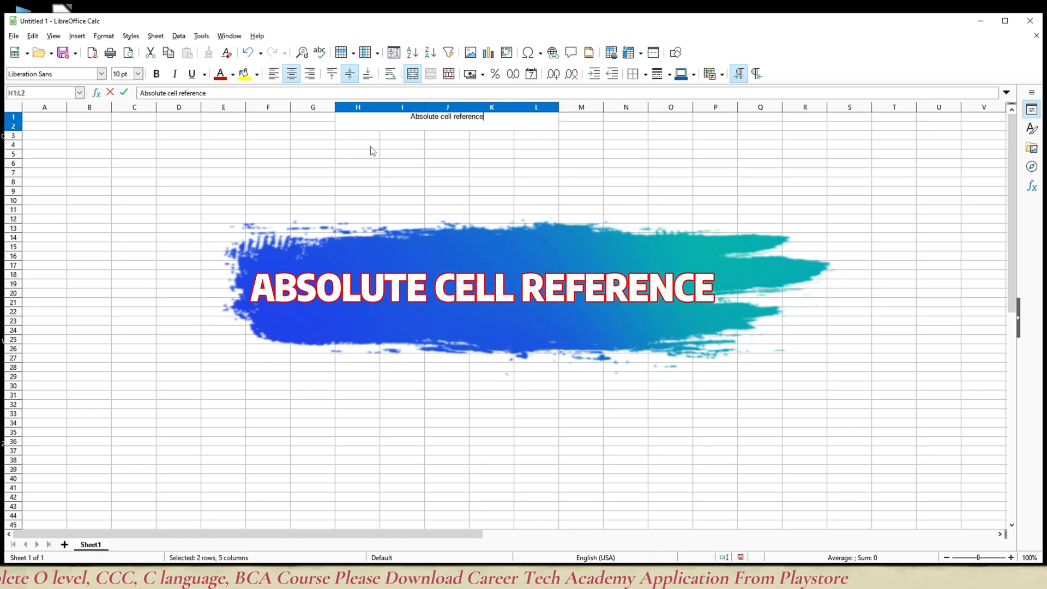
Step: Commit the title "Absolute cell reference" in merged cells H1:L2 and format it bold, 21 pt, with a yellow background
{"action": "left_click", "coordinate": [370, 146]}
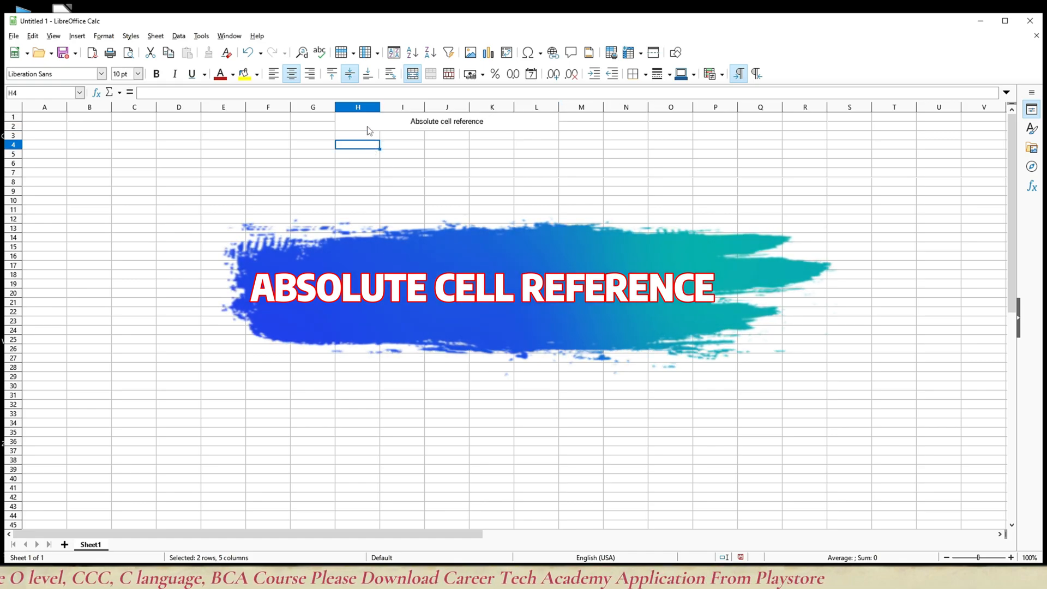
{"action": "left_click", "coordinate": [368, 126]}
{"action": "left_click", "coordinate": [156, 74]}
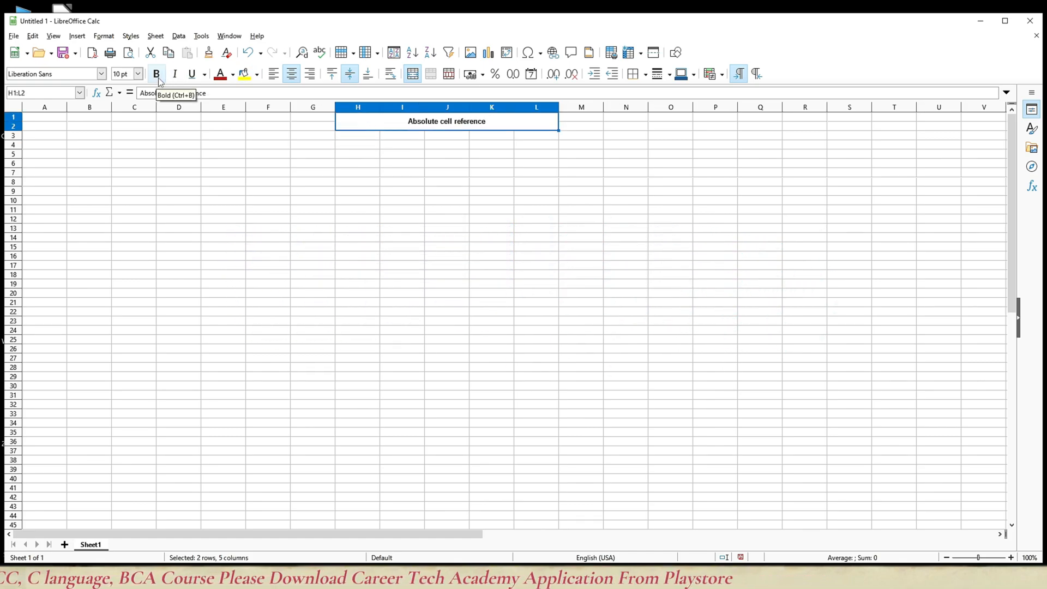
{"action": "left_click", "coordinate": [138, 73]}
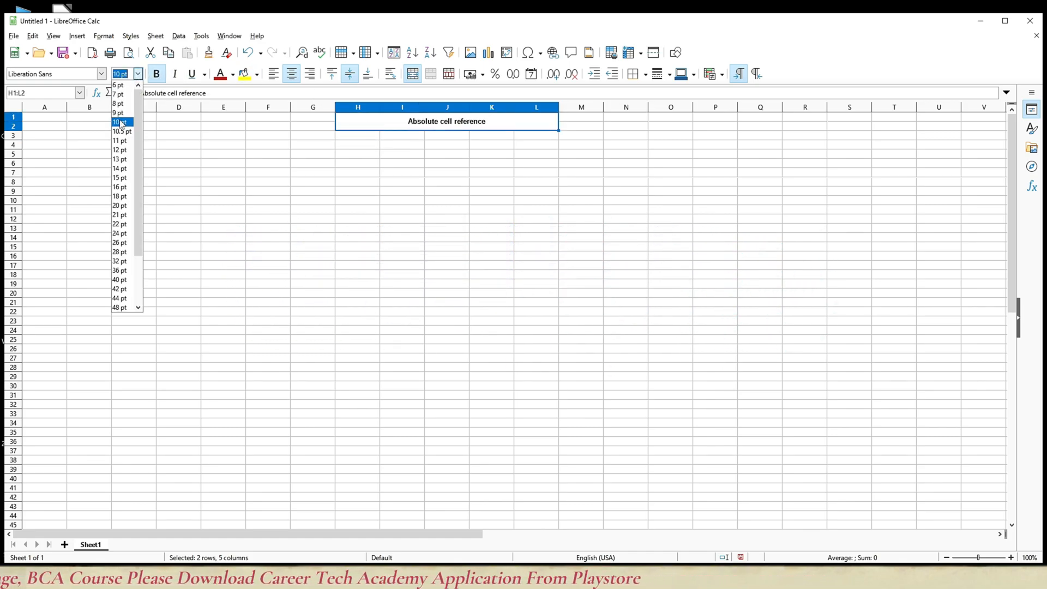
{"action": "left_click", "coordinate": [120, 217]}
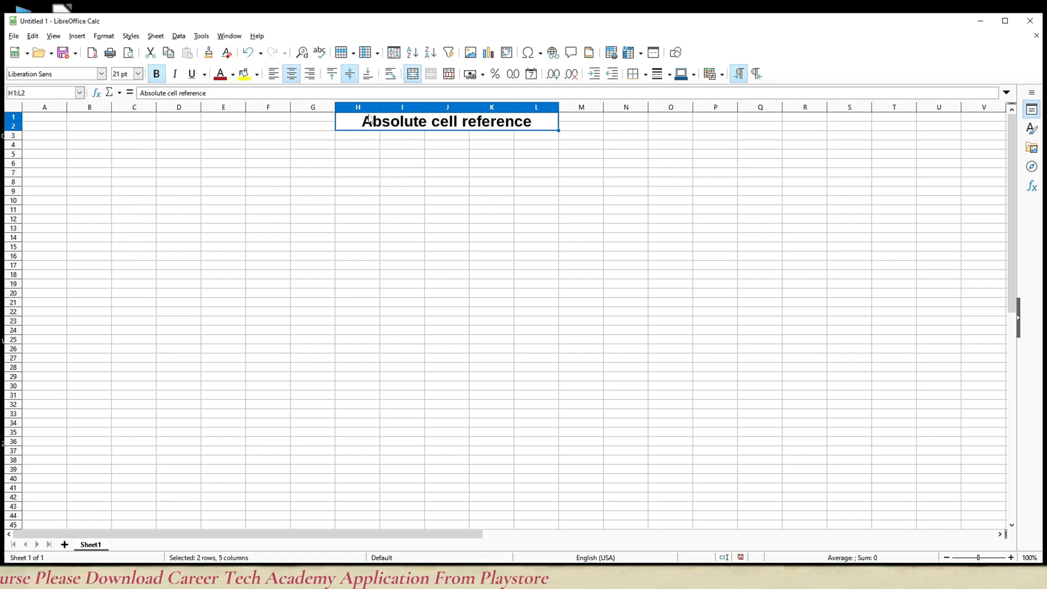
{"action": "left_click", "coordinate": [244, 74]}
Step: Enter the header "Number" in H3 with the values 1000 in H4 and 2000 in H5
{"action": "left_click", "coordinate": [343, 136]}
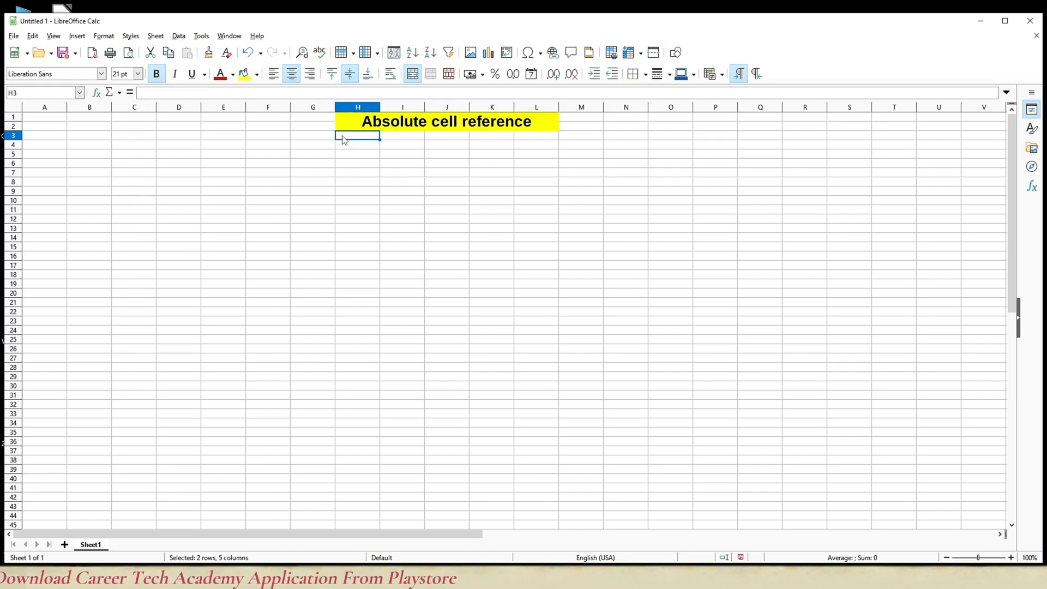
{"action": "type", "text": "Number"}
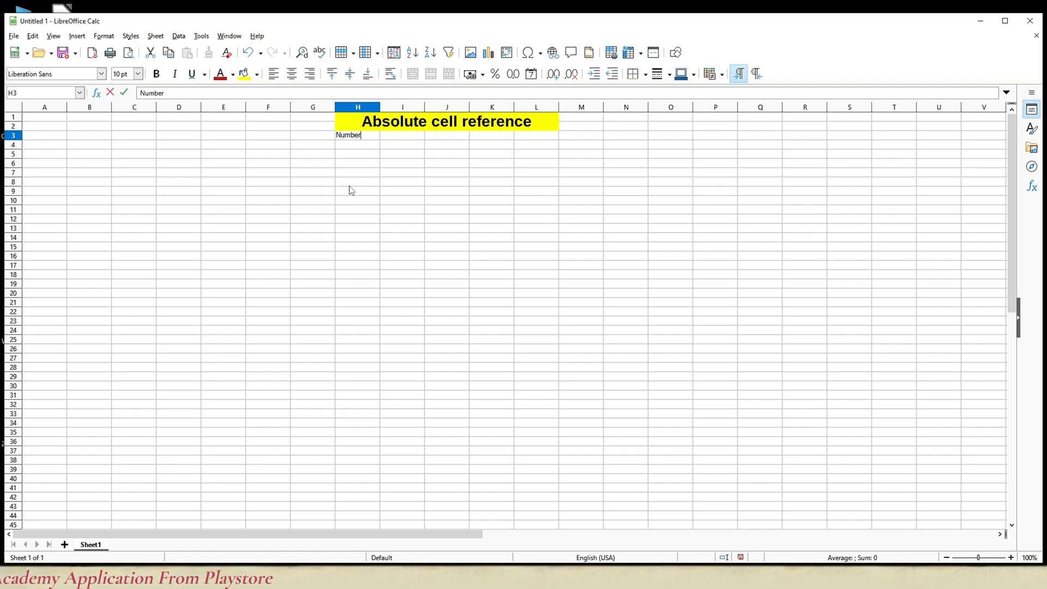
{"action": "key", "text": "Return"}
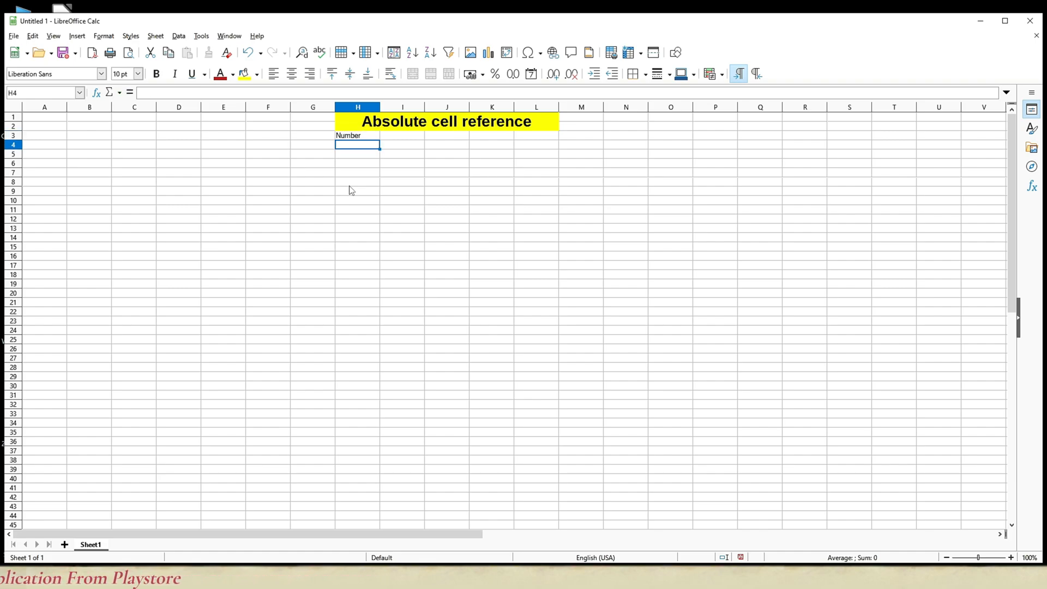
{"action": "type", "text": "10"}
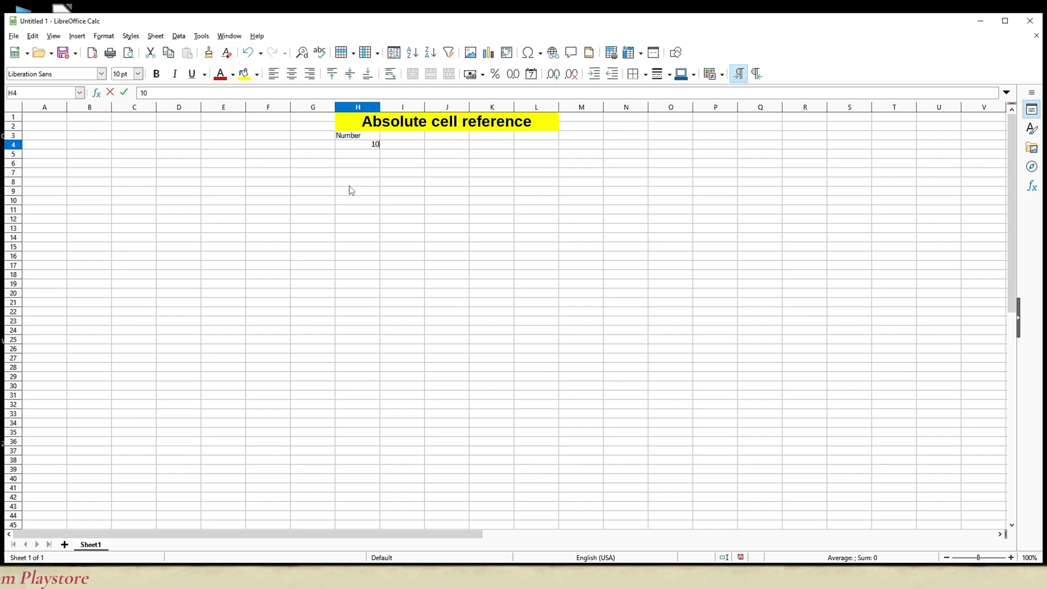
{"action": "type", "text": "00"}
{"action": "key", "text": "Return"}
{"action": "type", "text": "2000"}
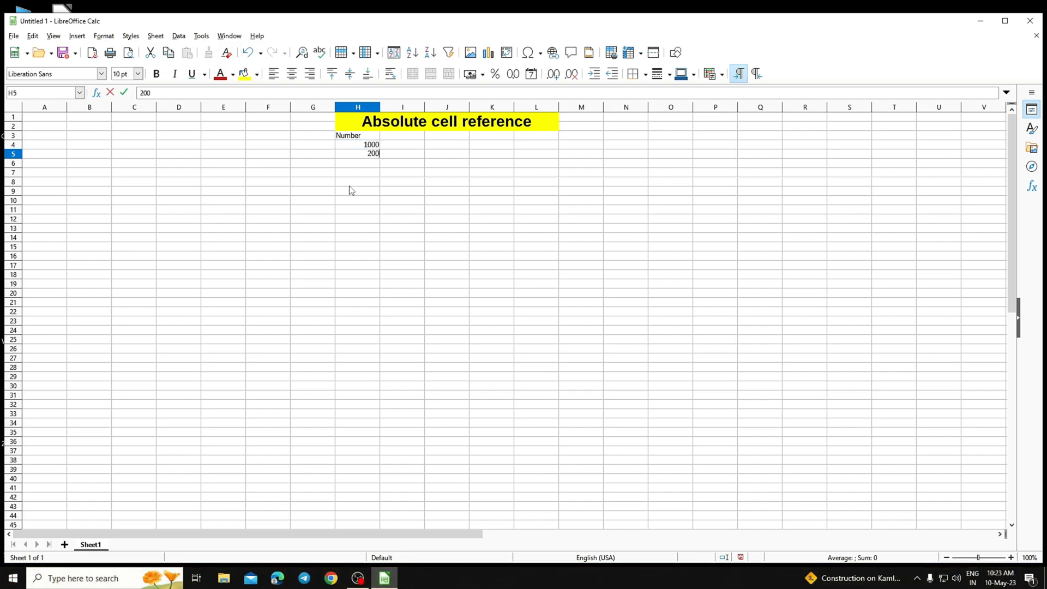
{"action": "key", "text": "Return"}
Step: Fill the number series from H4:H5 down to H13, ending at 10000
{"action": "left_click_drag", "start_coordinate": [366, 145], "coordinate": [365, 153]}
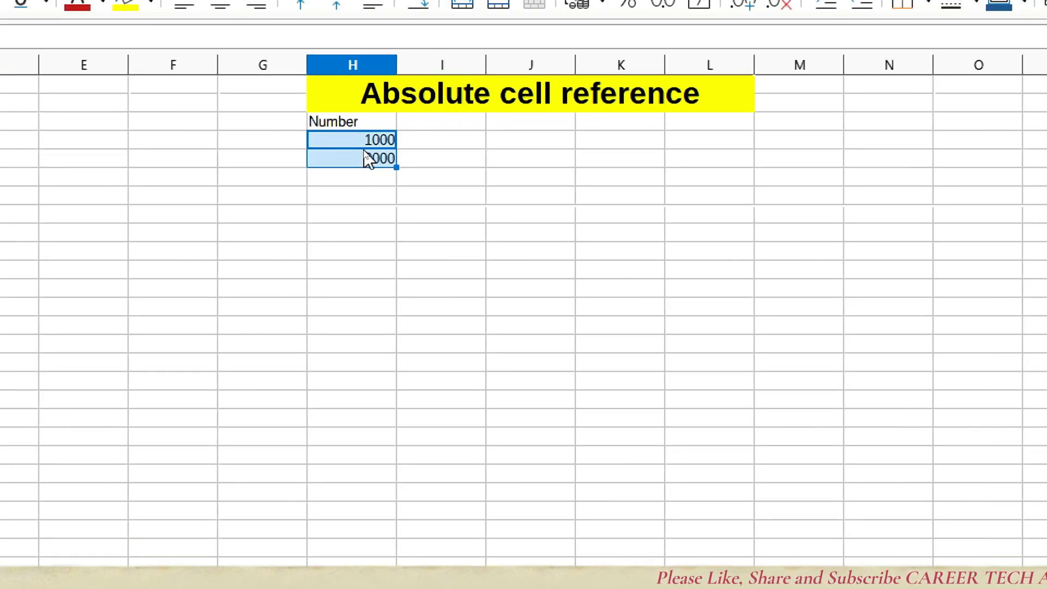
{"action": "left_click", "coordinate": [401, 217]}
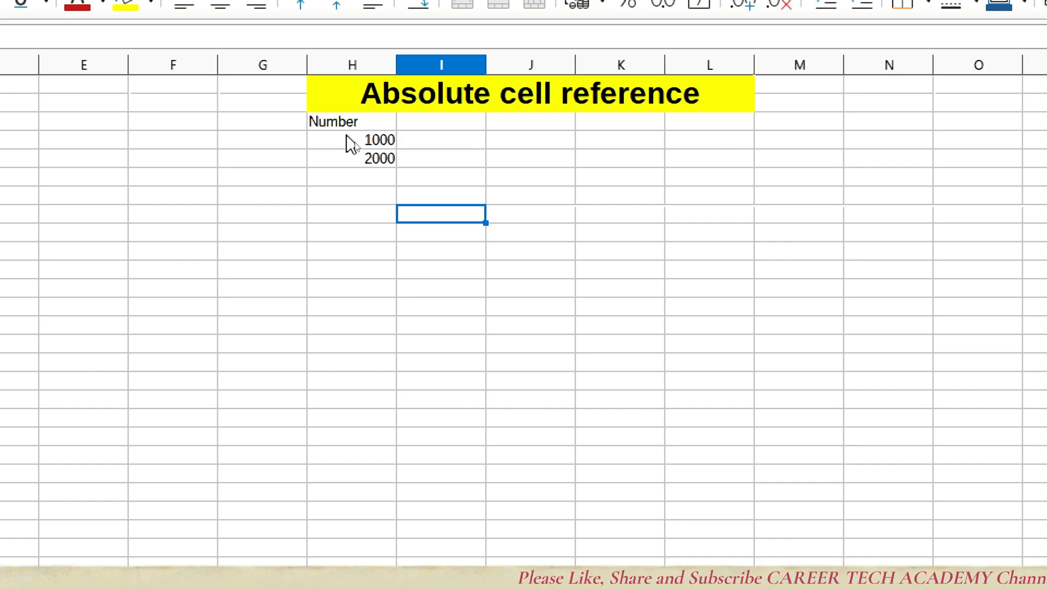
{"action": "left_click_drag", "start_coordinate": [347, 139], "coordinate": [347, 157]}
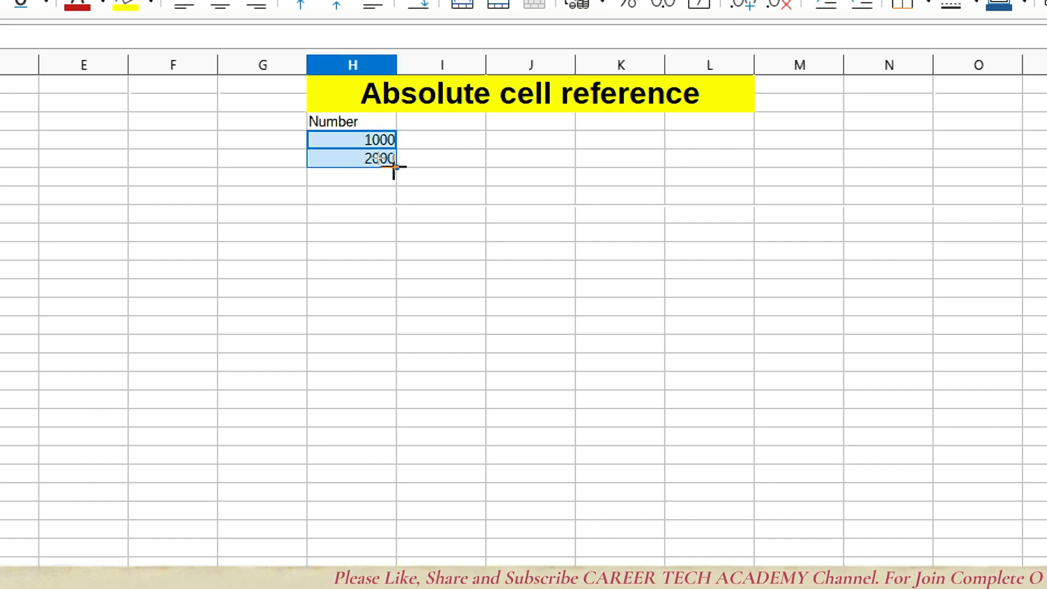
{"action": "left_click", "coordinate": [394, 215]}
{"action": "left_click", "coordinate": [360, 143]}
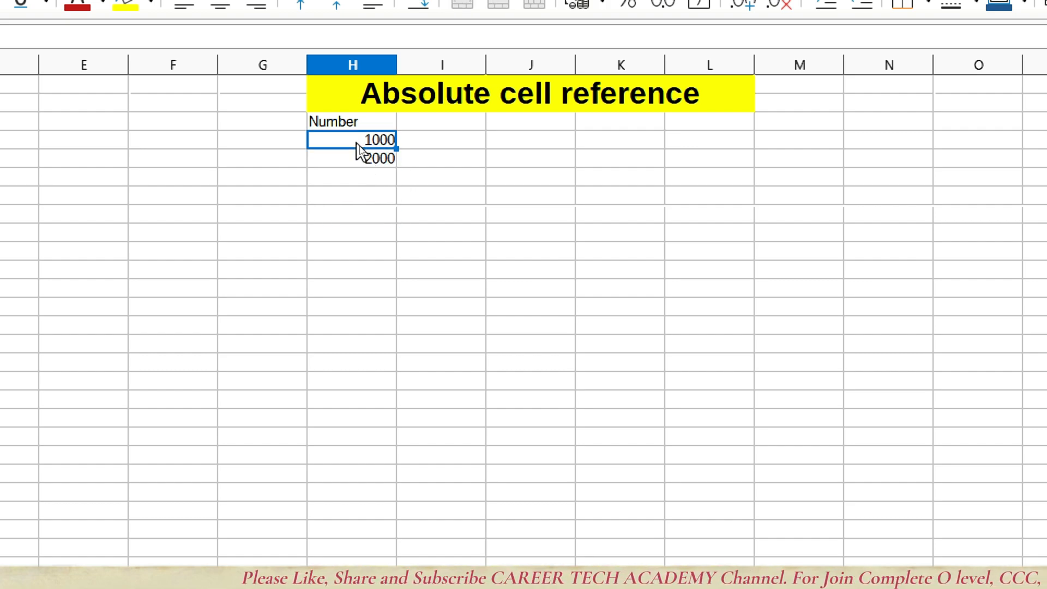
{"action": "left_click_drag", "start_coordinate": [360, 158], "coordinate": [401, 315]}
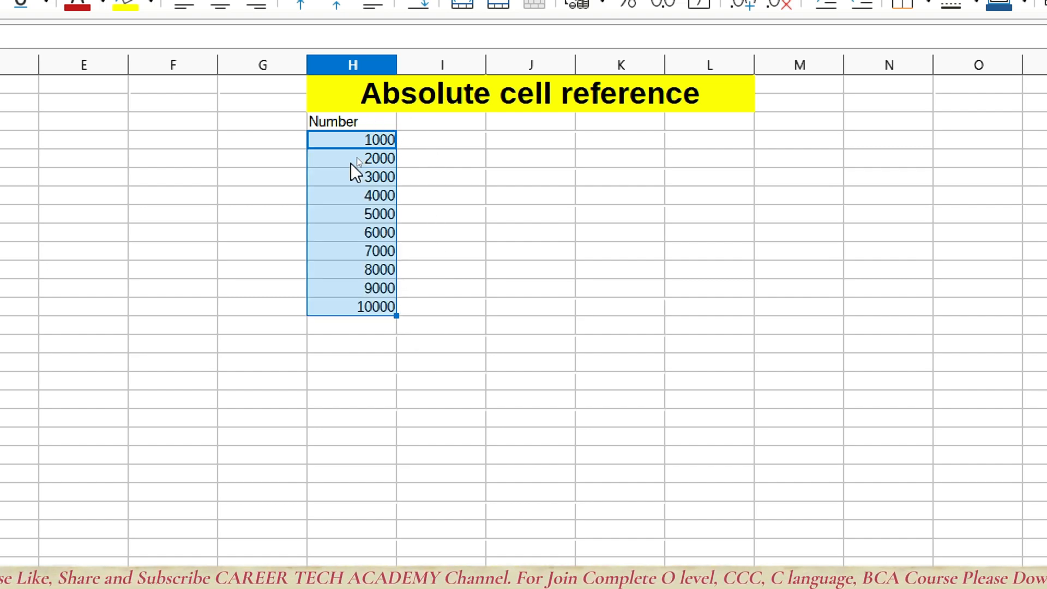
Step: Enter 10% in I3 as the header beside the Number column
{"action": "left_click", "coordinate": [444, 122]}
{"action": "type", "text": "10%"}
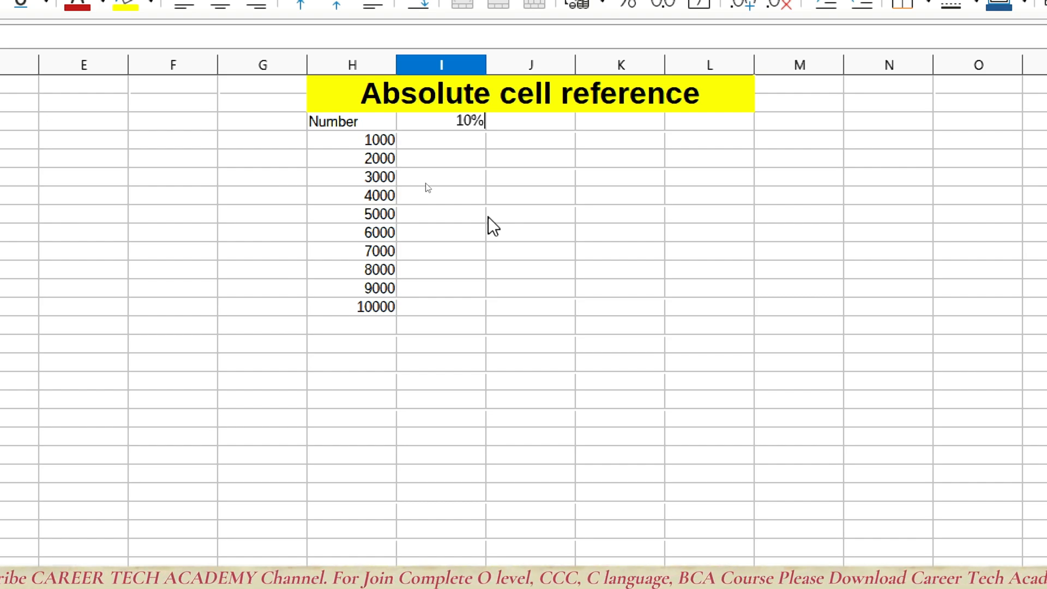
{"action": "key", "text": "Return"}
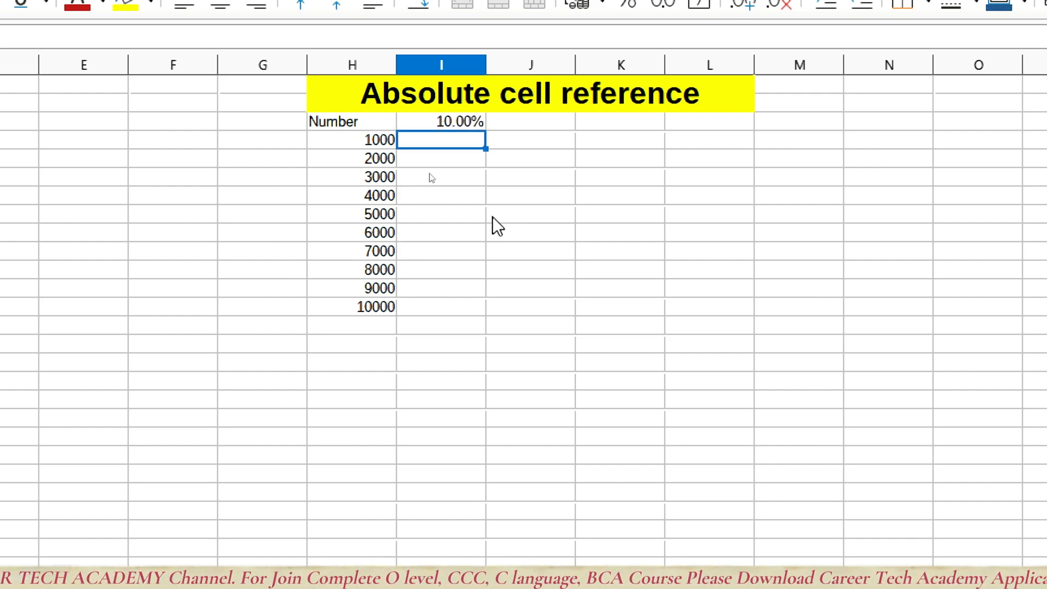
Step: Format the table H3:I13 with borders around all cells, bold text and centred alignment
{"action": "left_click_drag", "start_coordinate": [338, 117], "coordinate": [474, 317]}
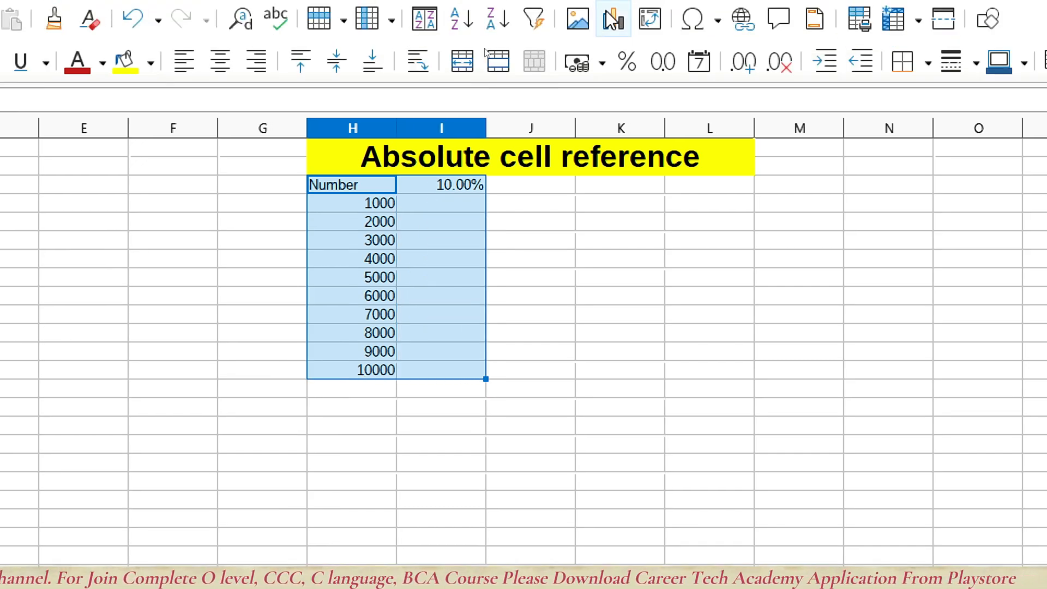
{"action": "left_click", "coordinate": [843, 66]}
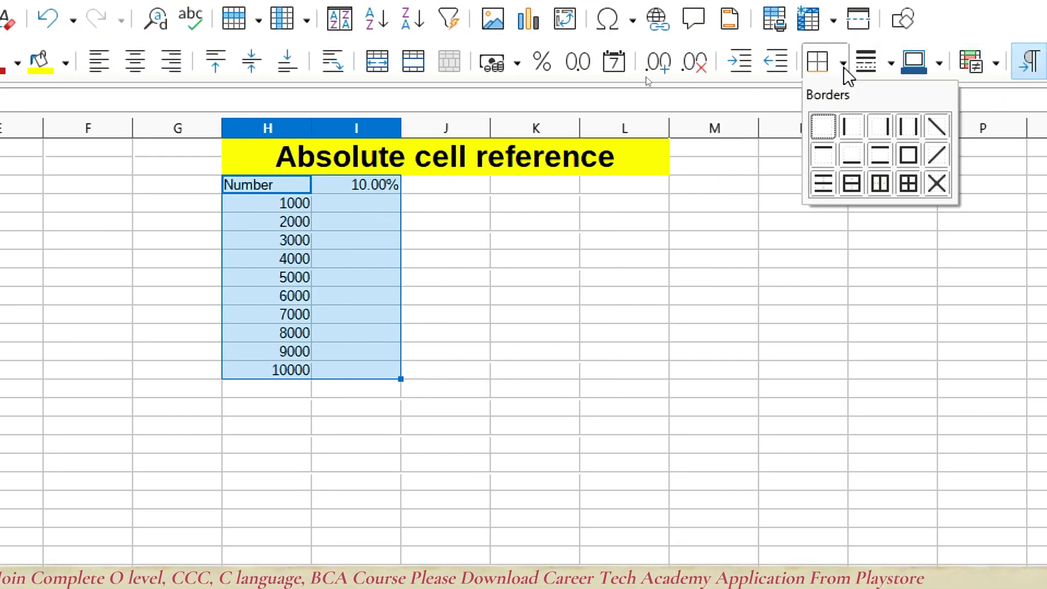
{"action": "left_click", "coordinate": [908, 185]}
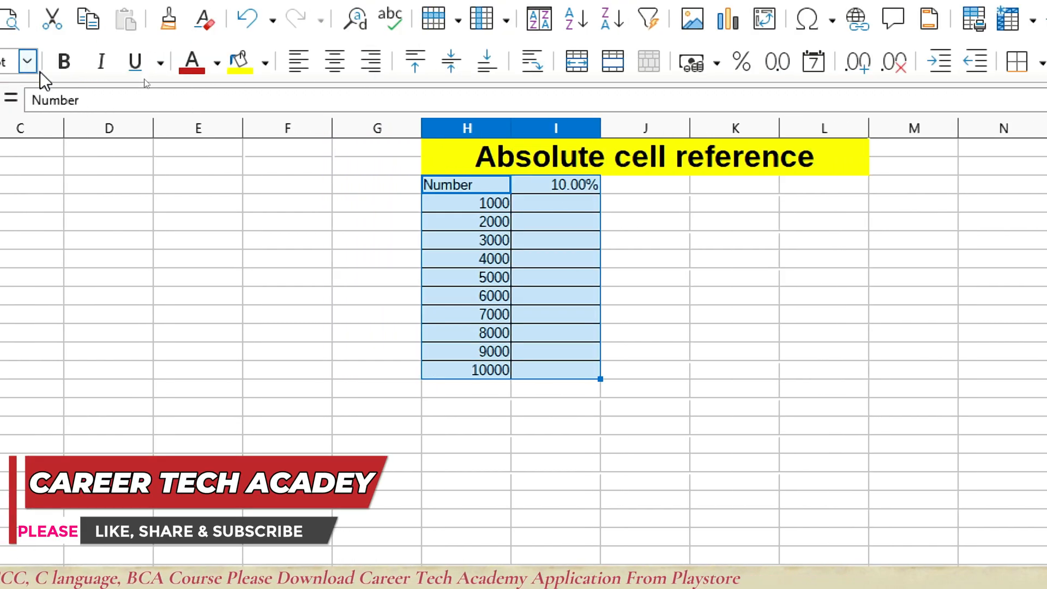
{"action": "left_click", "coordinate": [68, 74]}
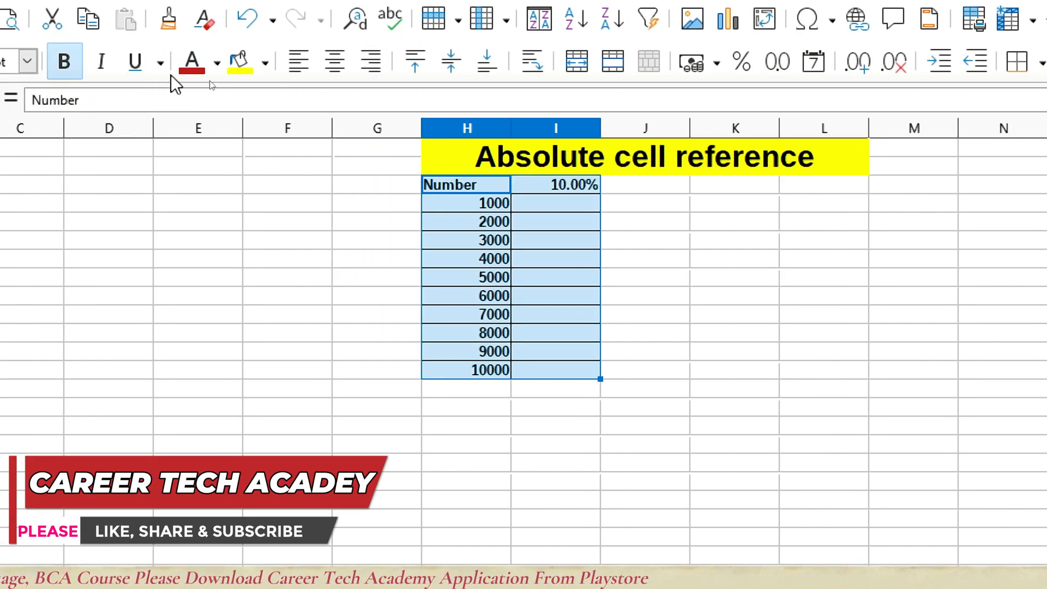
{"action": "left_click", "coordinate": [334, 60]}
{"action": "left_click", "coordinate": [679, 307]}
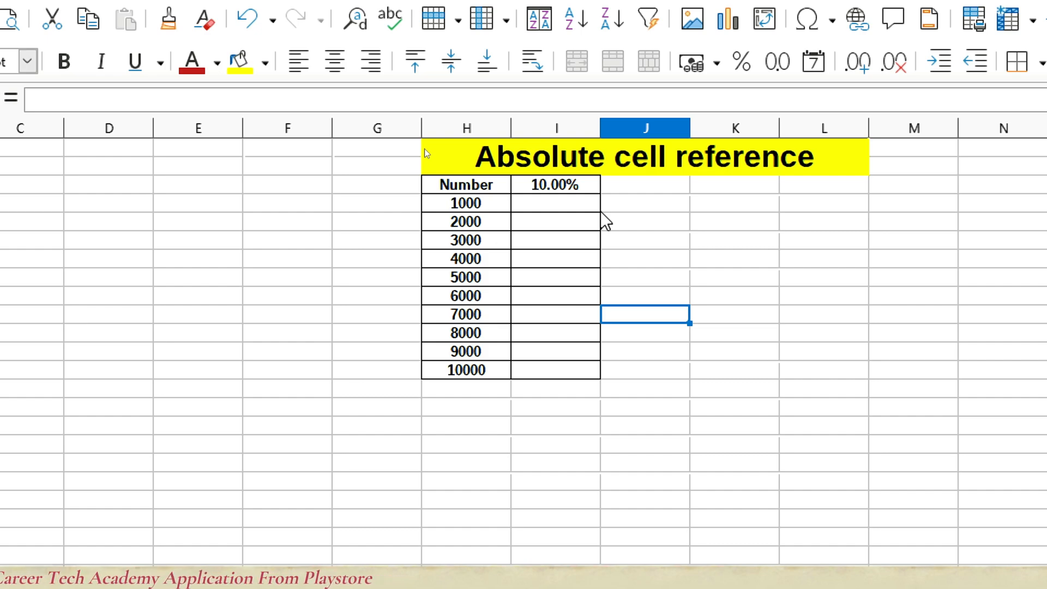
{"action": "left_click", "coordinate": [556, 185]}
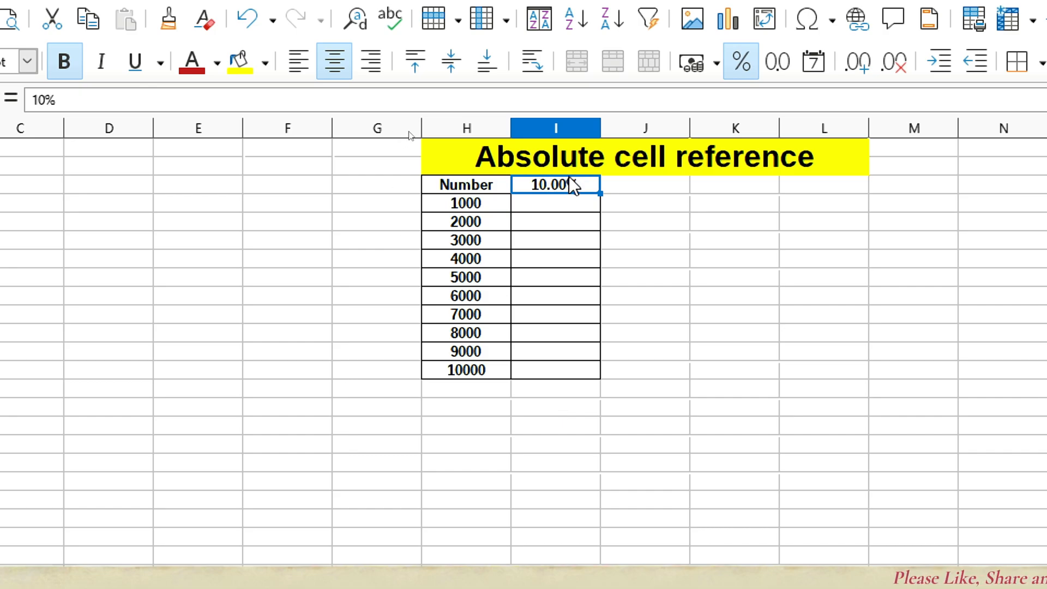
{"action": "left_click", "coordinate": [569, 207]}
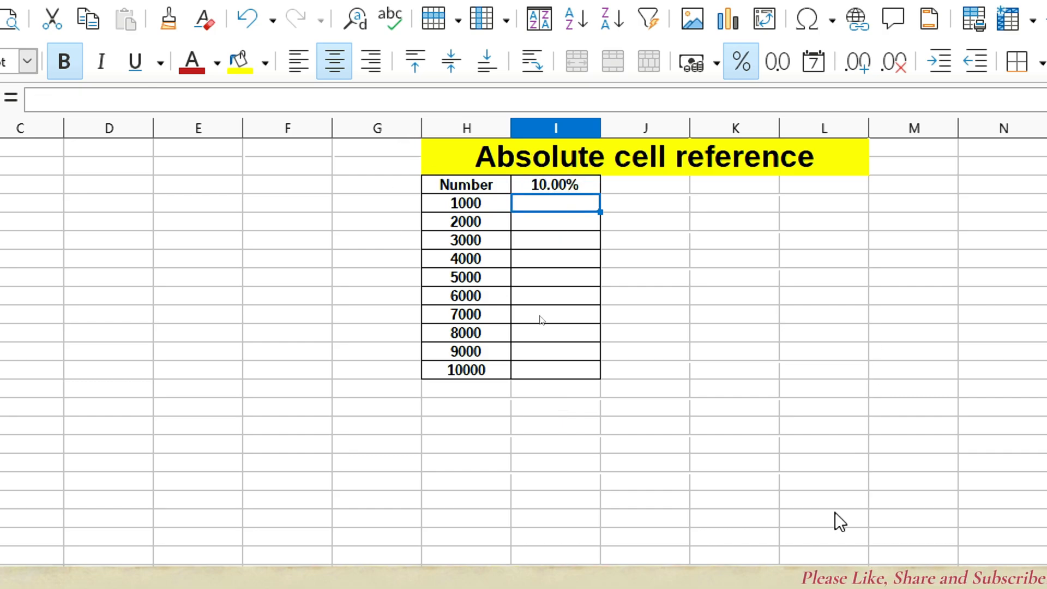
Step: Enter the label "cell lock" in H16, below the table
{"action": "left_click", "coordinate": [483, 427]}
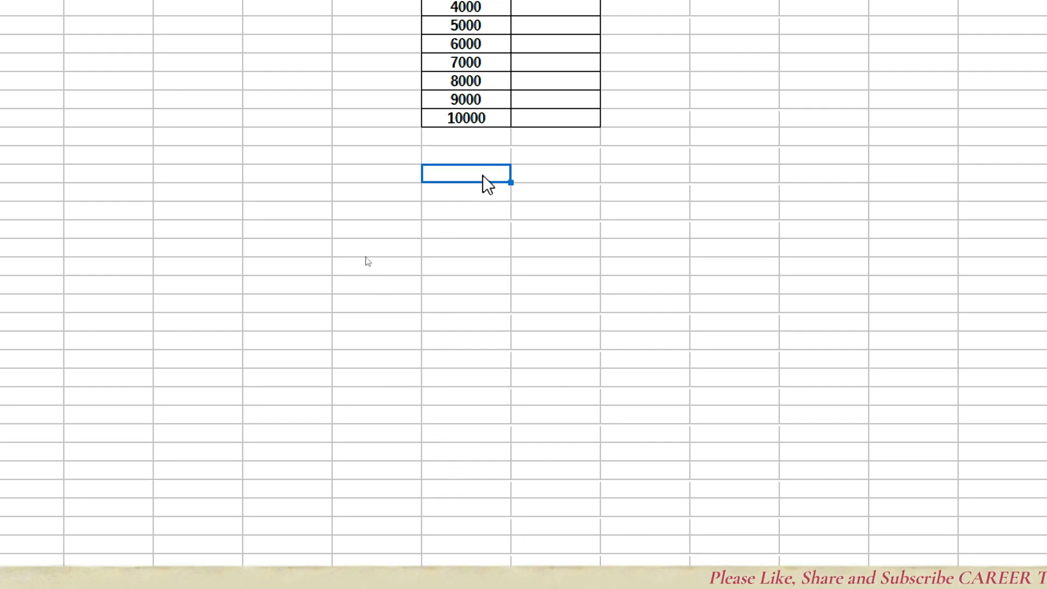
{"action": "type", "text": "cell lock"}
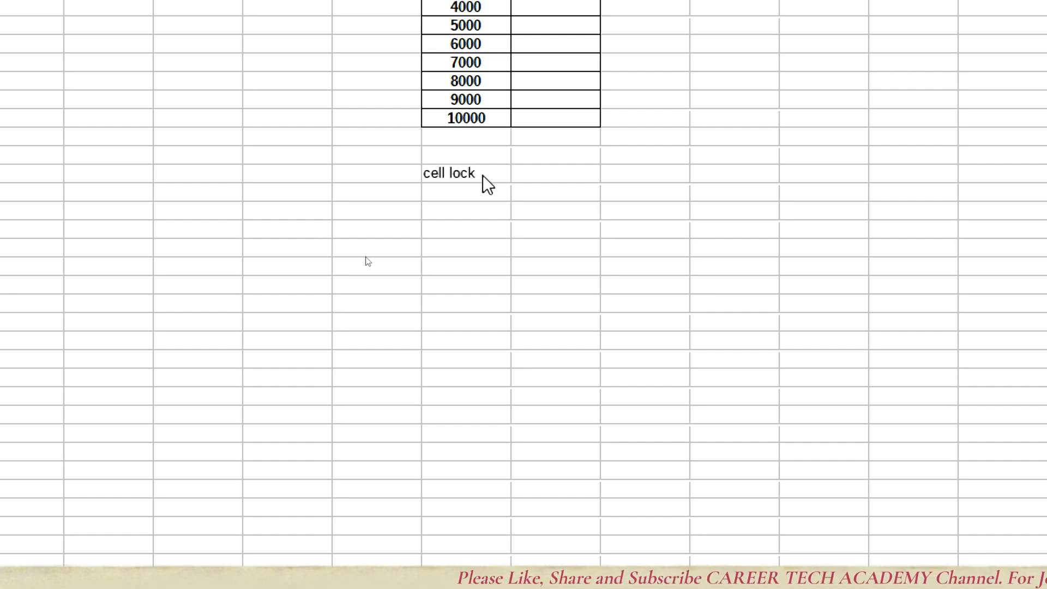
{"action": "key", "text": "Tab"}
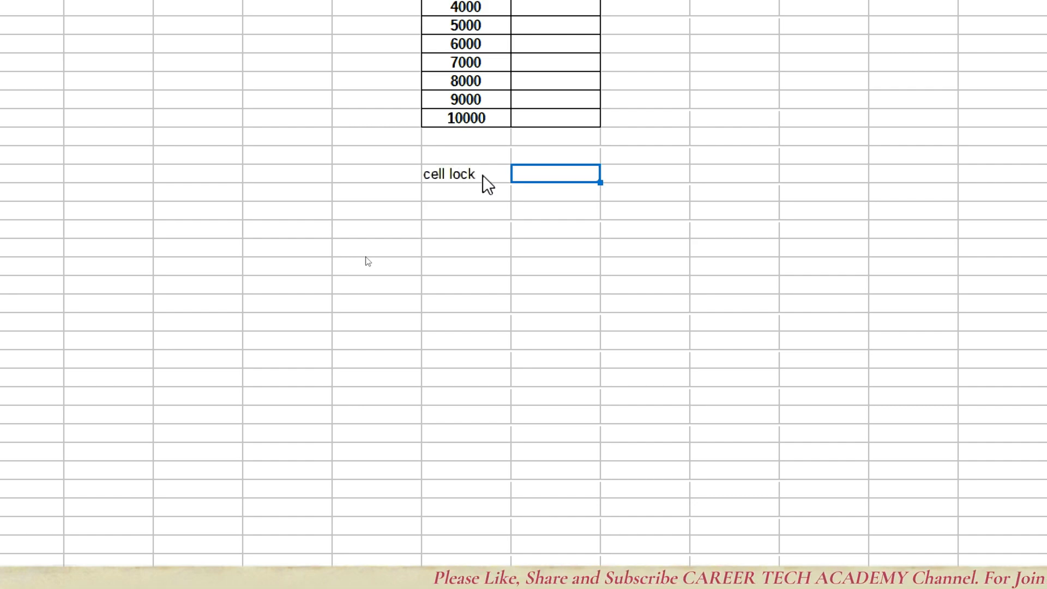
Step: Enter the note "Press F4 one time to lock the cell" in I16, beside the "cell lock" label
{"action": "type", "text": "P"}
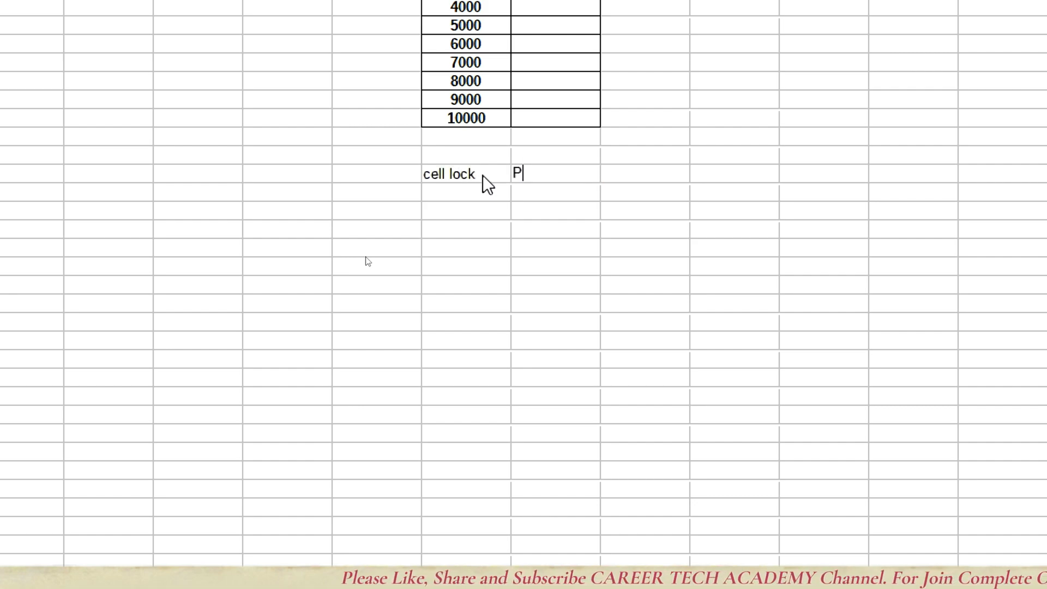
{"action": "type", "text": "ress "}
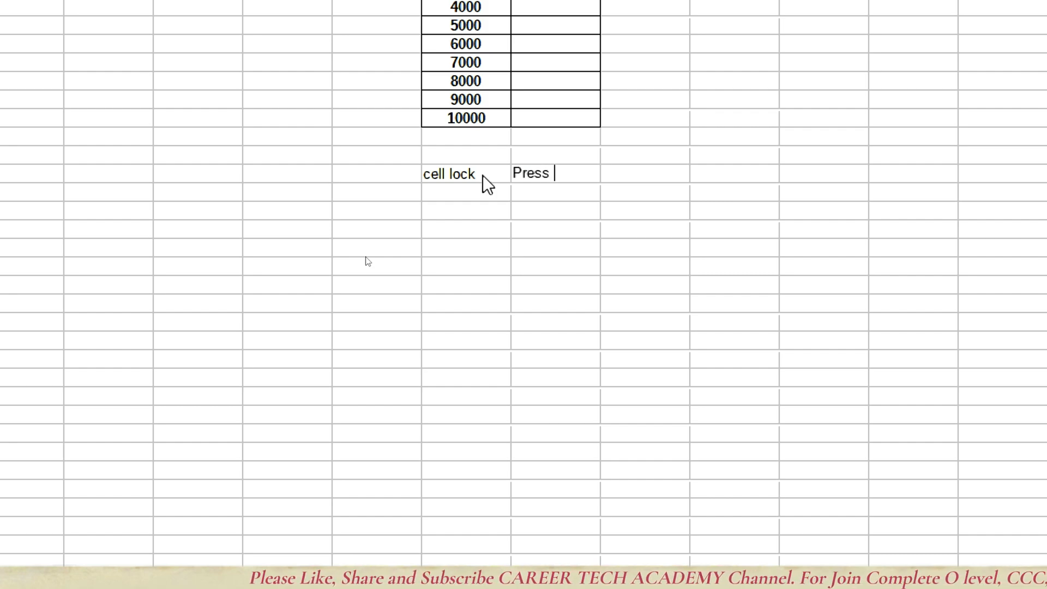
{"action": "type", "text": "f4"}
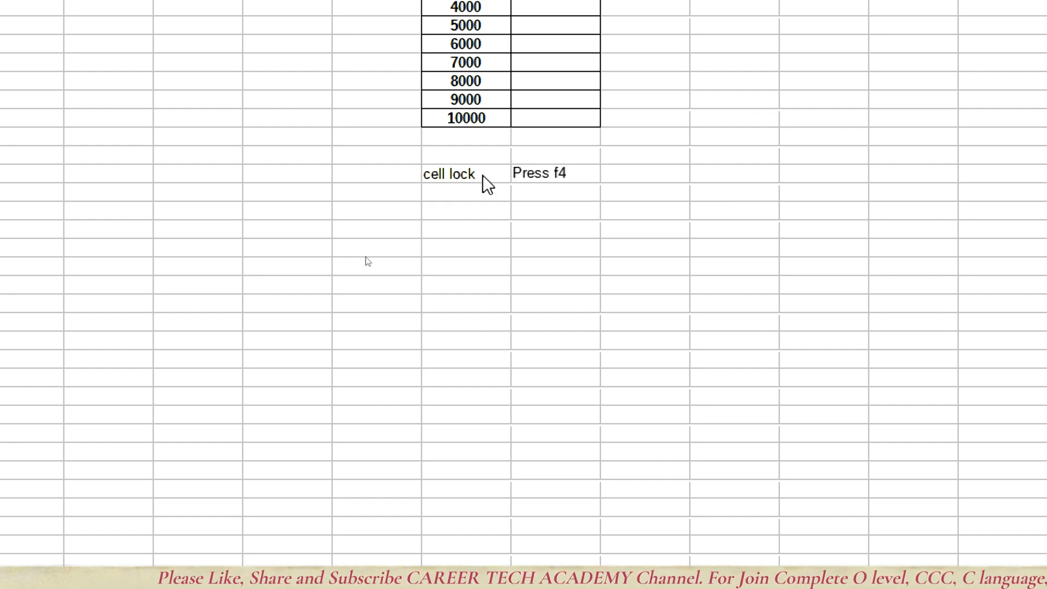
{"action": "key", "text": "BackSpace"}
{"action": "key", "text": "BackSpace"}
{"action": "type", "text": "F4 one "}
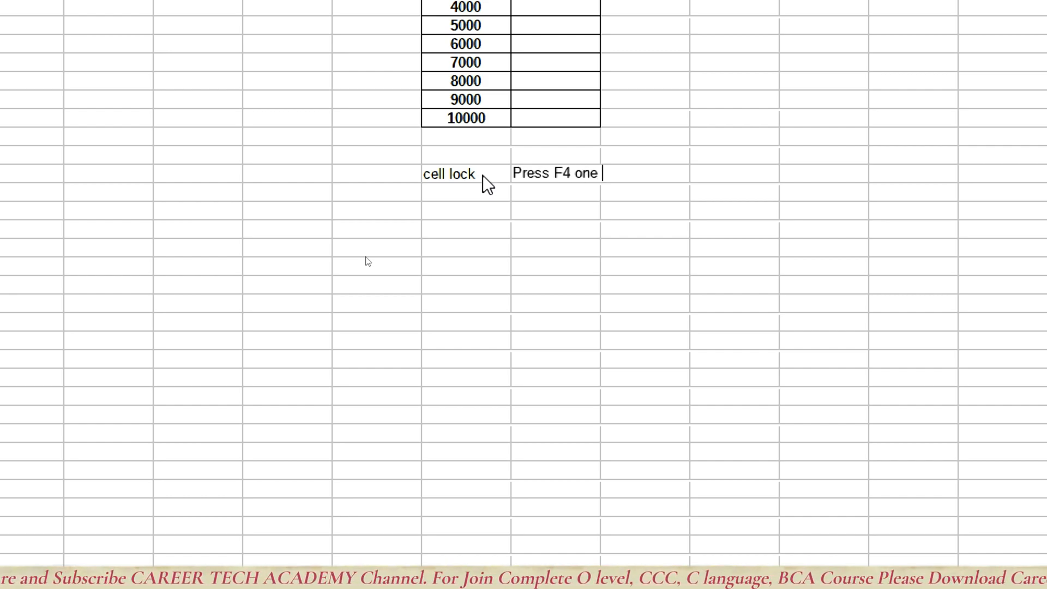
{"action": "type", "text": "time t"}
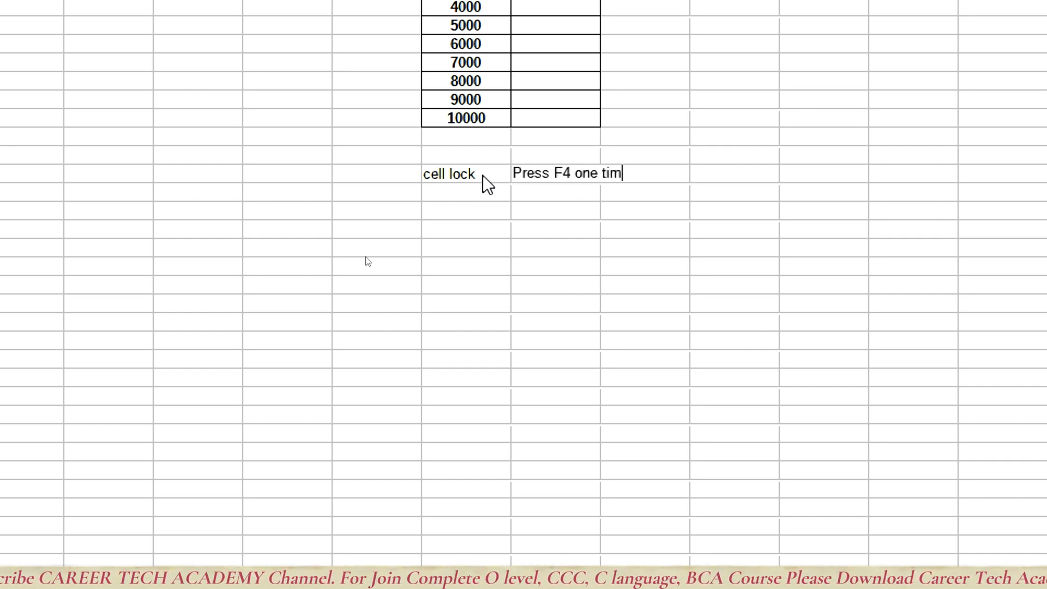
{"action": "type", "text": "o lov"}
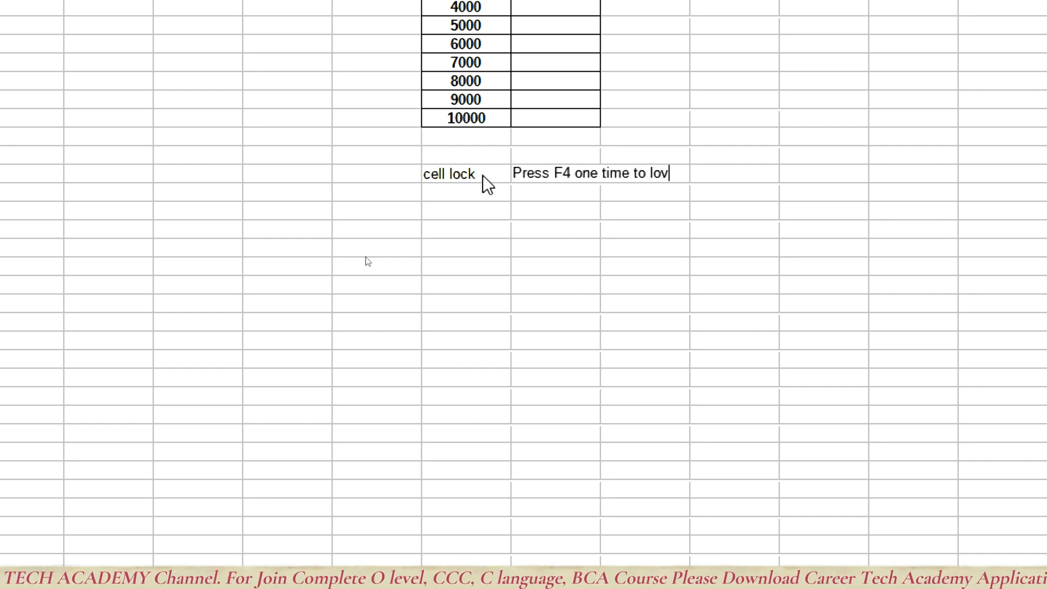
{"action": "key", "text": "BackSpace"}
{"action": "type", "text": "ck "}
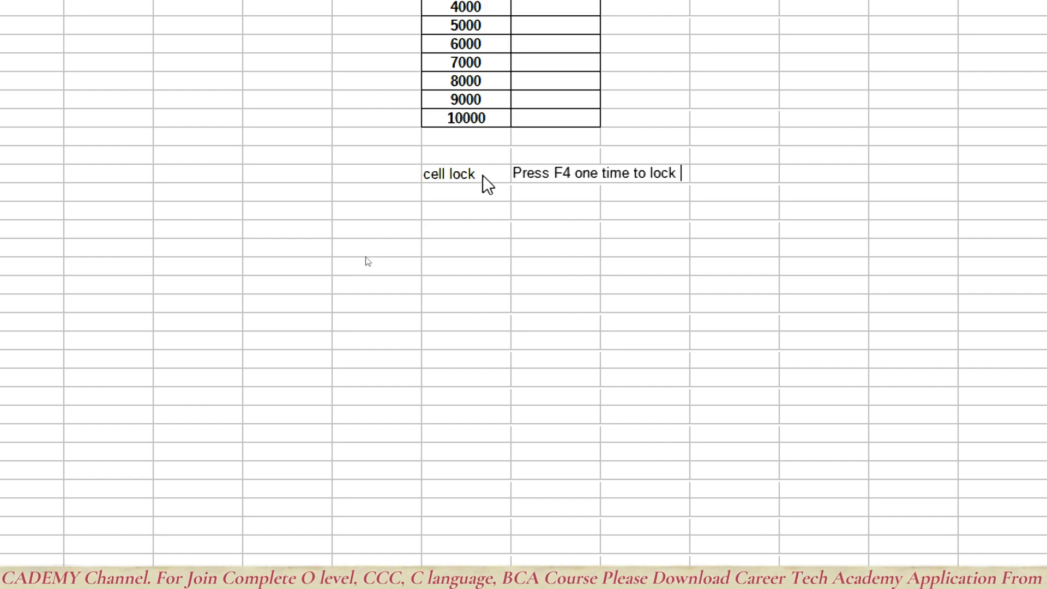
{"action": "type", "text": "the c"}
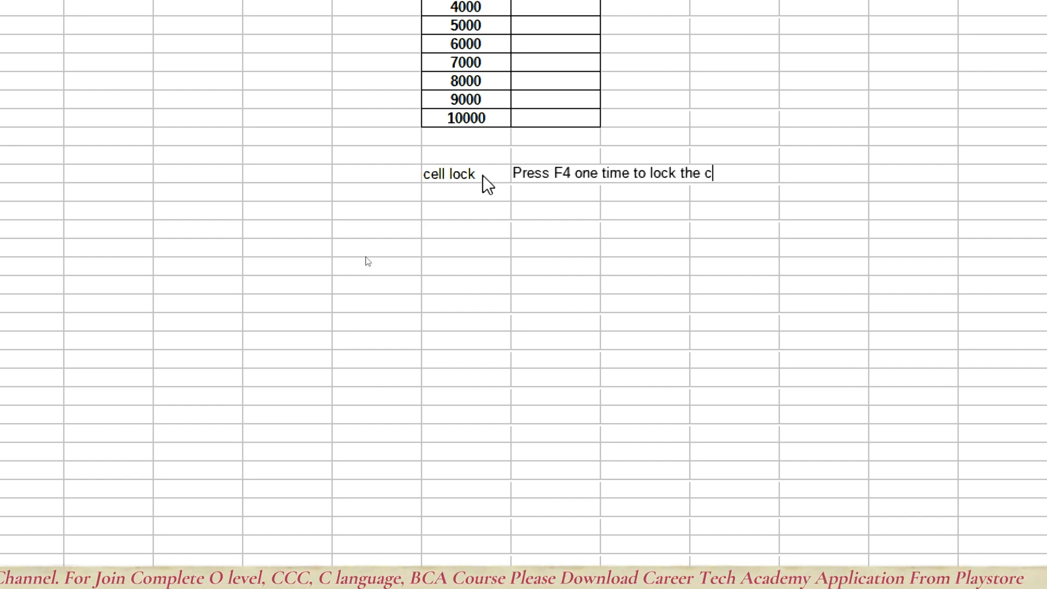
{"action": "type", "text": "ell"}
{"action": "key", "text": "Return"}
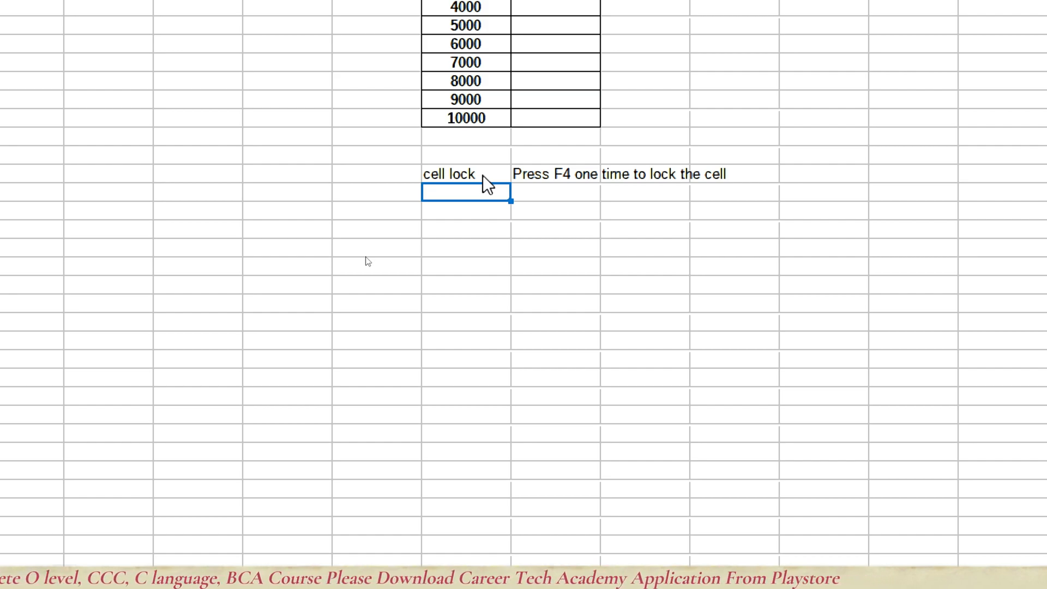
Step: Enter the labels "row lock", "column lock" and "unlock cell" in H17, H18 and H19, below "cell lock"
{"action": "type", "text": "row"}
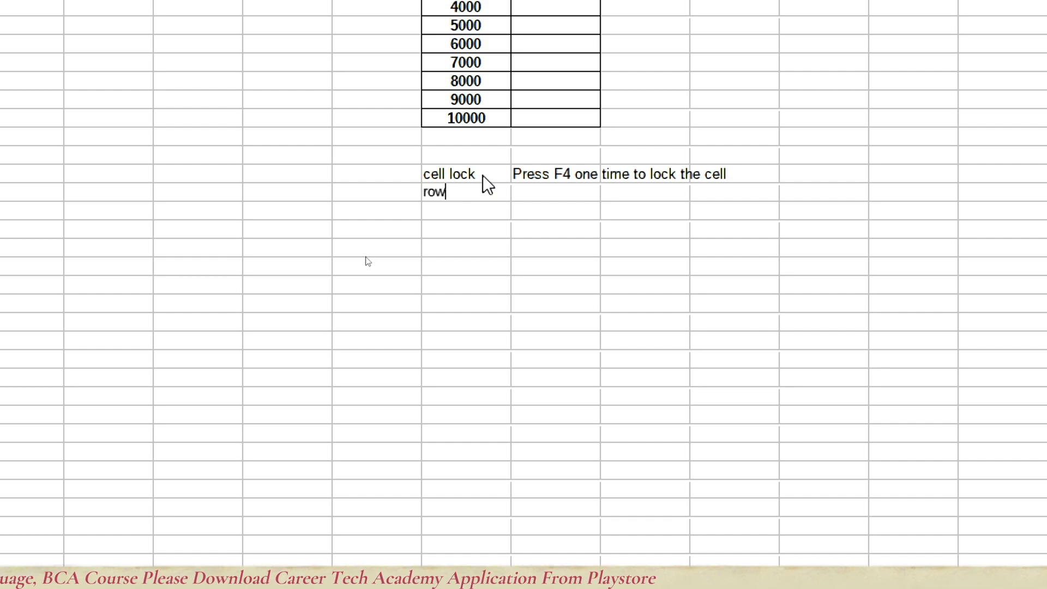
{"action": "type", "text": " lock"}
{"action": "key", "text": "Return"}
{"action": "type", "text": "column lock"}
{"action": "key", "text": "Return"}
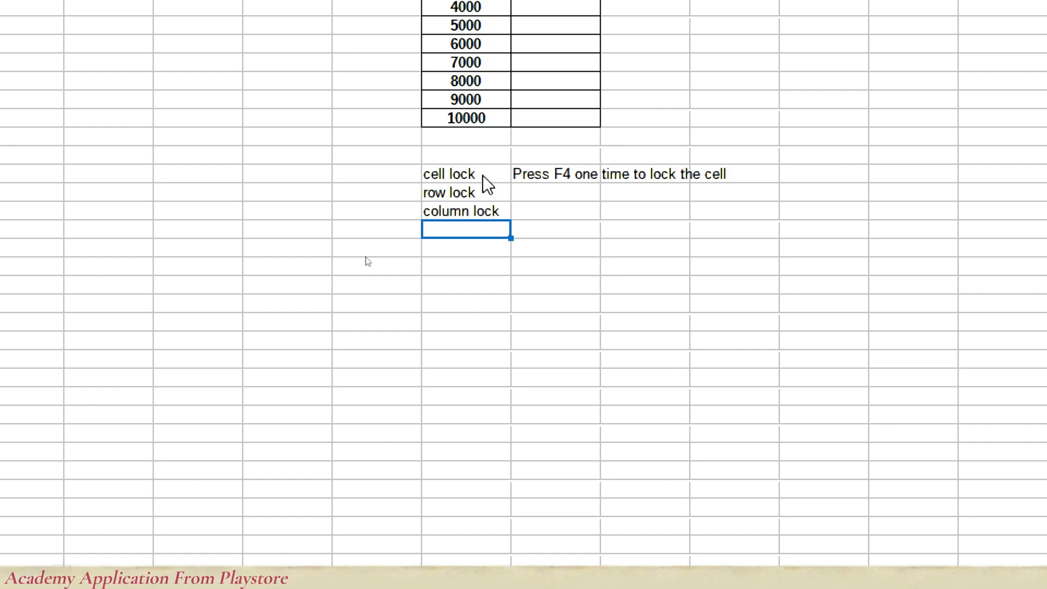
{"action": "type", "text": "un"}
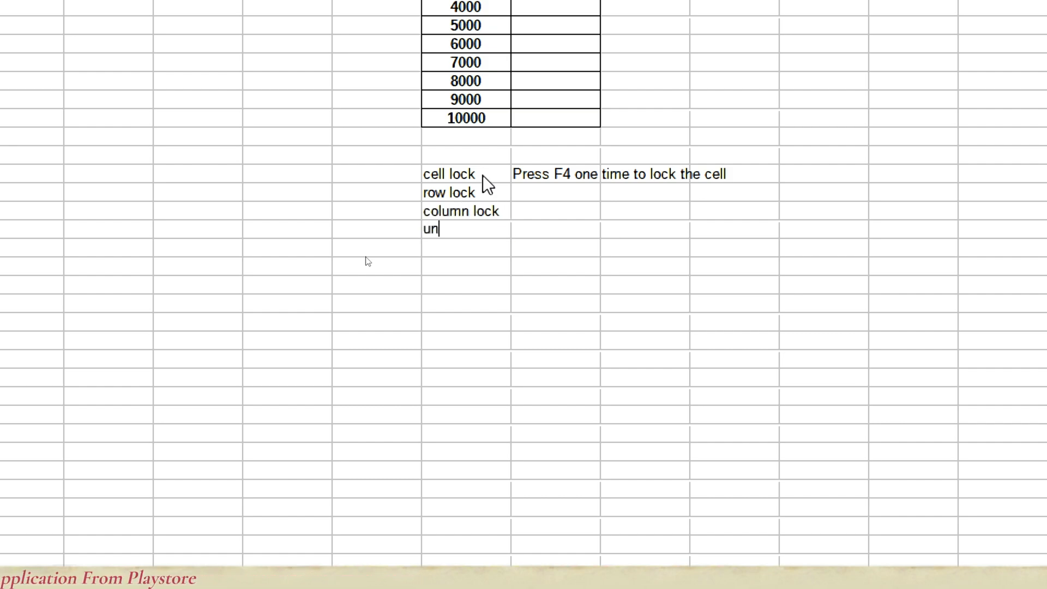
{"action": "type", "text": "lock"}
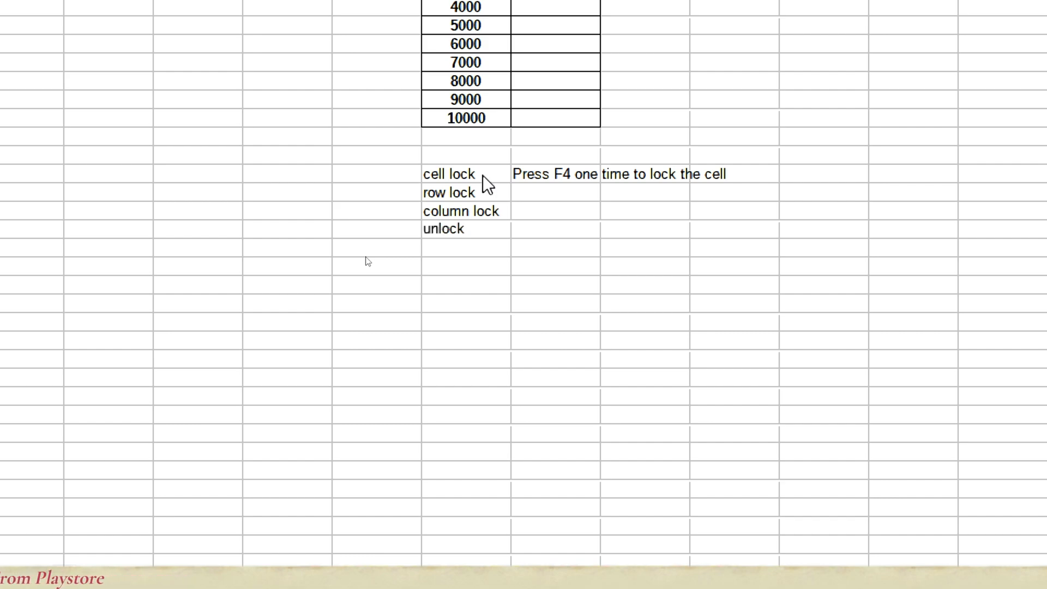
{"action": "type", "text": " c"}
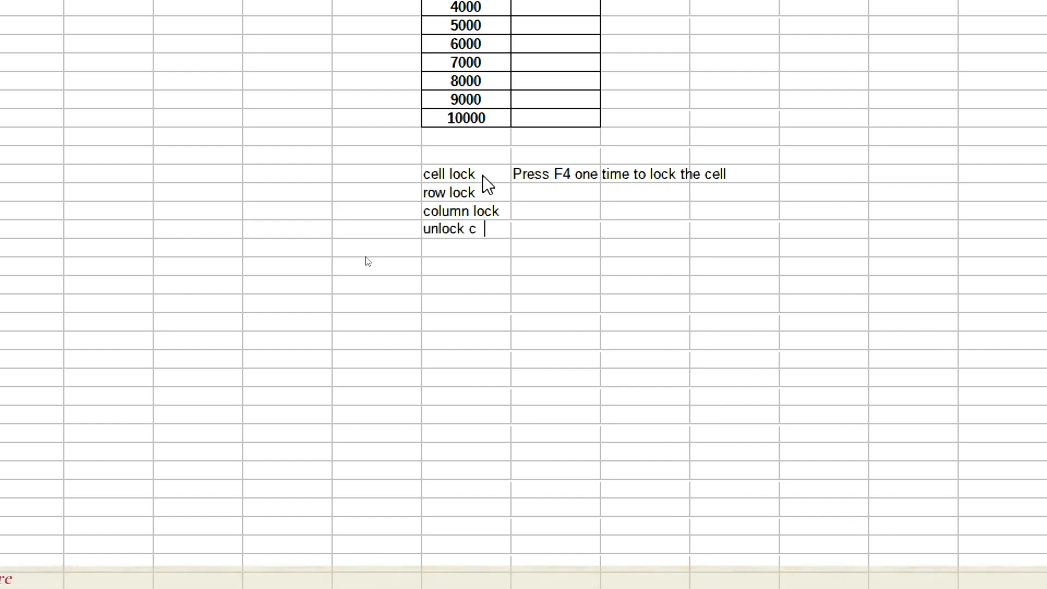
{"action": "type", "text": "ell"}
{"action": "key", "text": "Return"}
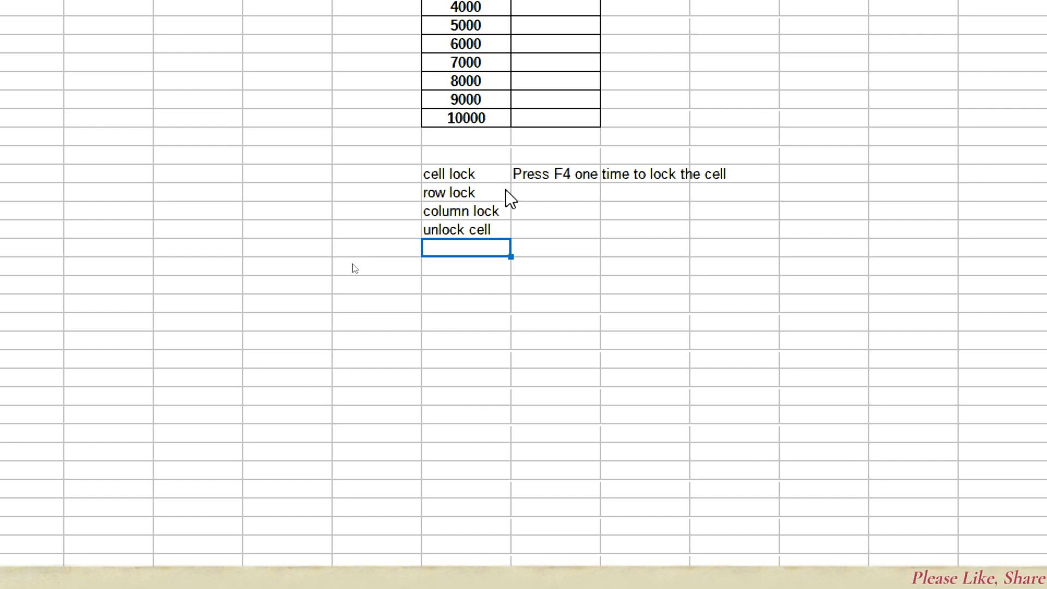
Step: Enter the formula =H4*H3 in I4, beside the number 1000
{"action": "left_click", "coordinate": [550, 65]}
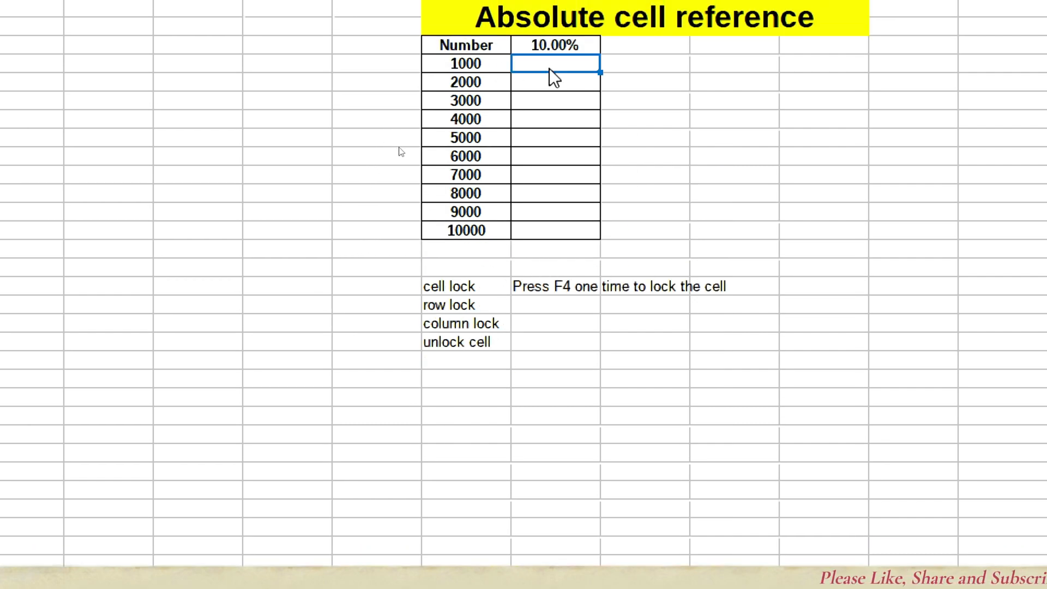
{"action": "type", "text": "="}
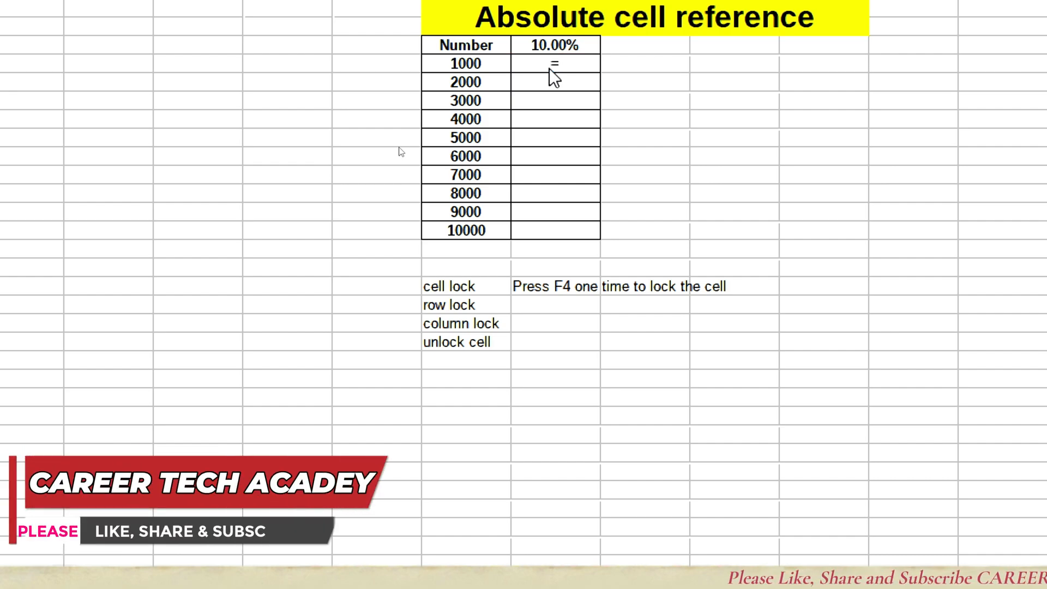
{"action": "key", "text": "Left"}
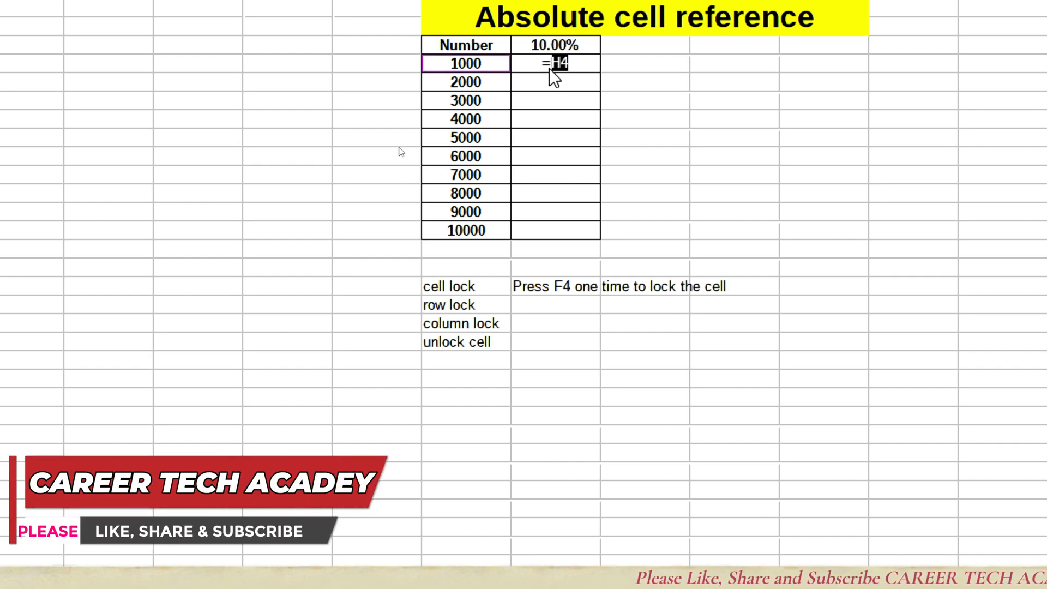
{"action": "type", "text": "*"}
{"action": "key", "text": "Left"}
{"action": "key", "text": "Up"}
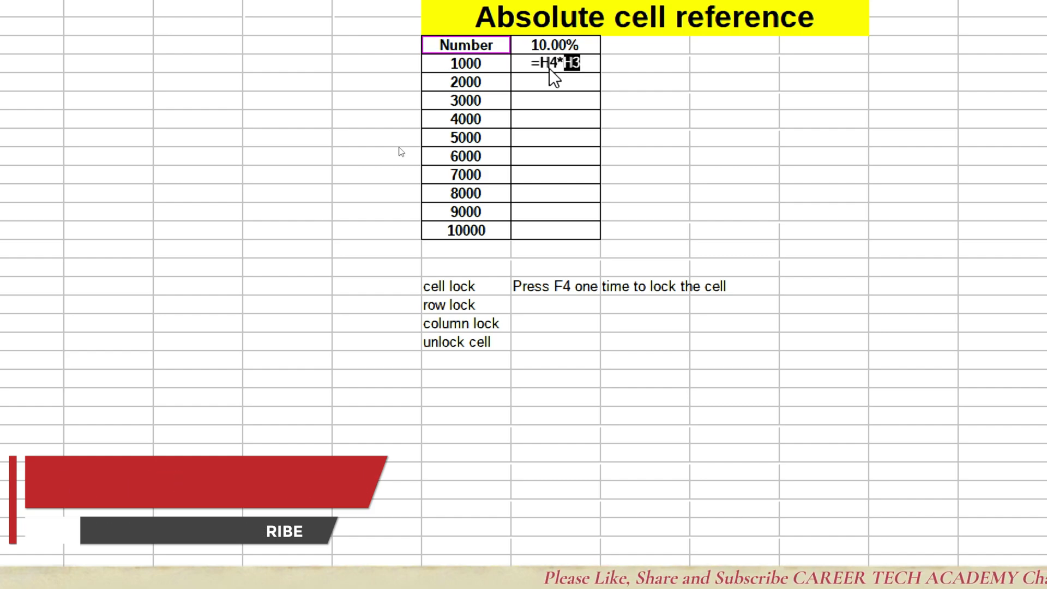
{"action": "key", "text": "Return"}
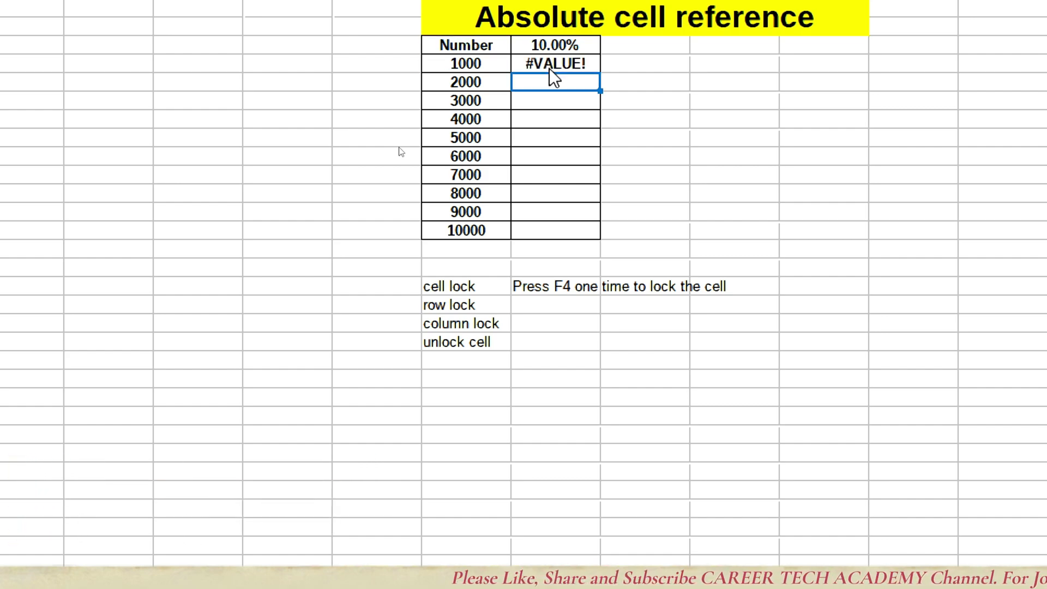
Step: Correct the formula in I4 to =H4*I3 so that it multiplies by the percentage header
{"action": "left_click", "coordinate": [543, 68]}
{"action": "key", "text": "F2"}
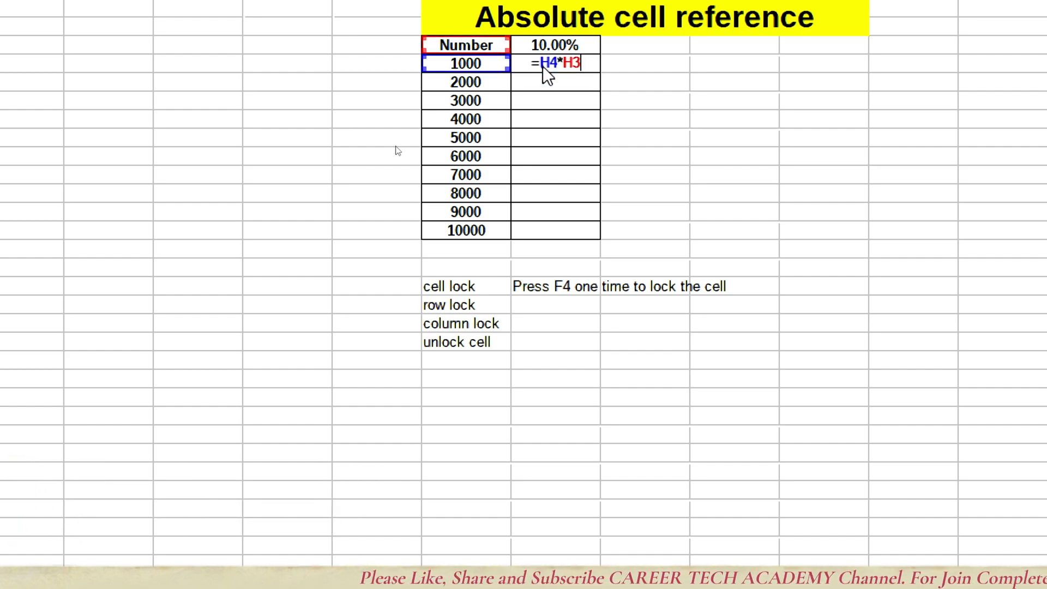
{"action": "key", "text": "BackSpace"}
{"action": "key", "text": "BackSpace"}
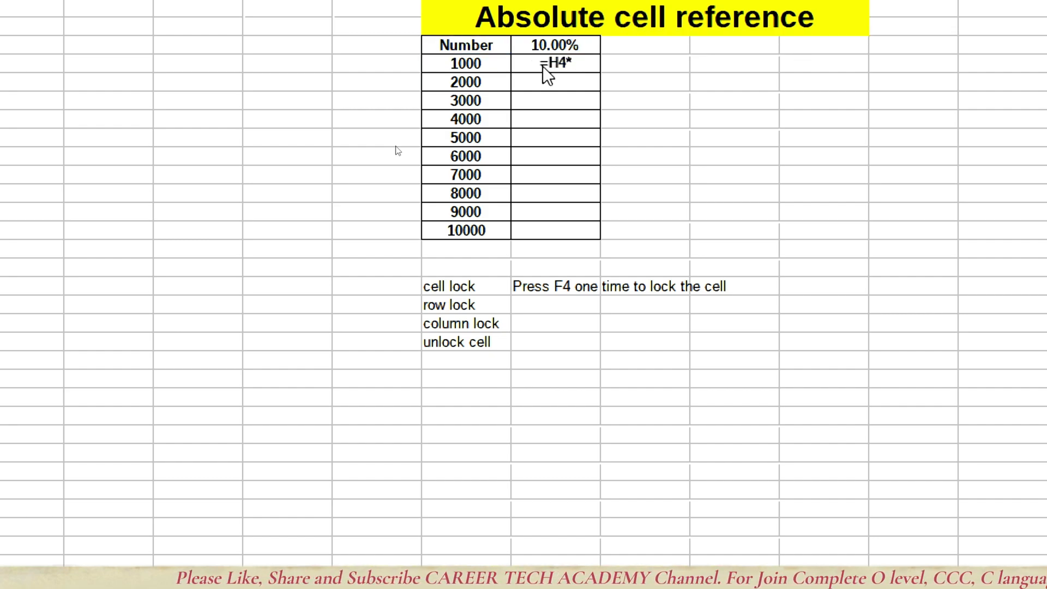
{"action": "type", "text": "H3"}
{"action": "key", "text": "F4"}
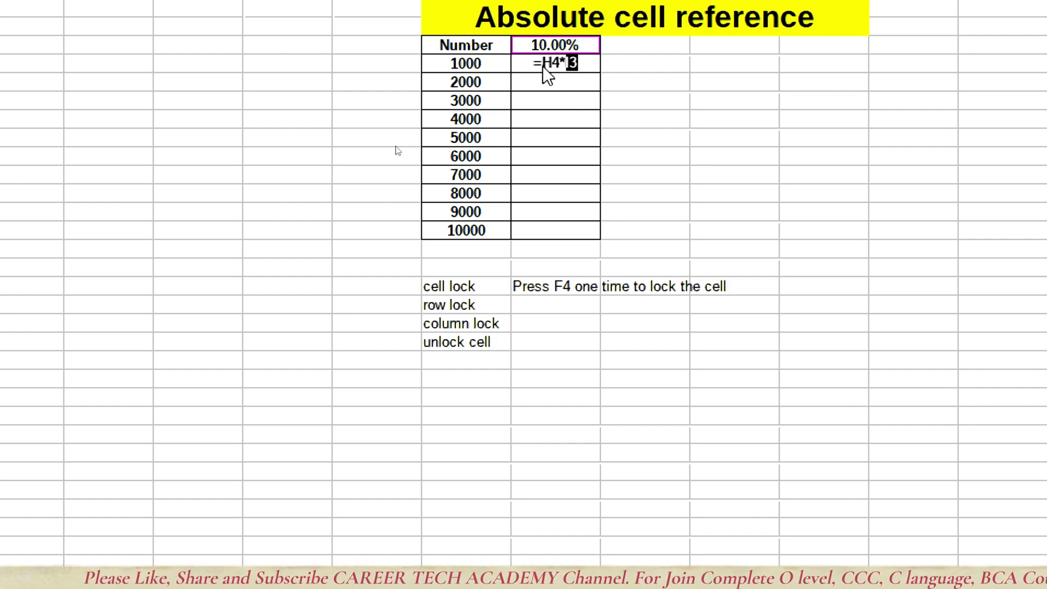
{"action": "key", "text": "Return"}
Step: Fill the relative formula from I4 down to I13 and temporarily display the formulas to compare their references
{"action": "left_click", "coordinate": [543, 67]}
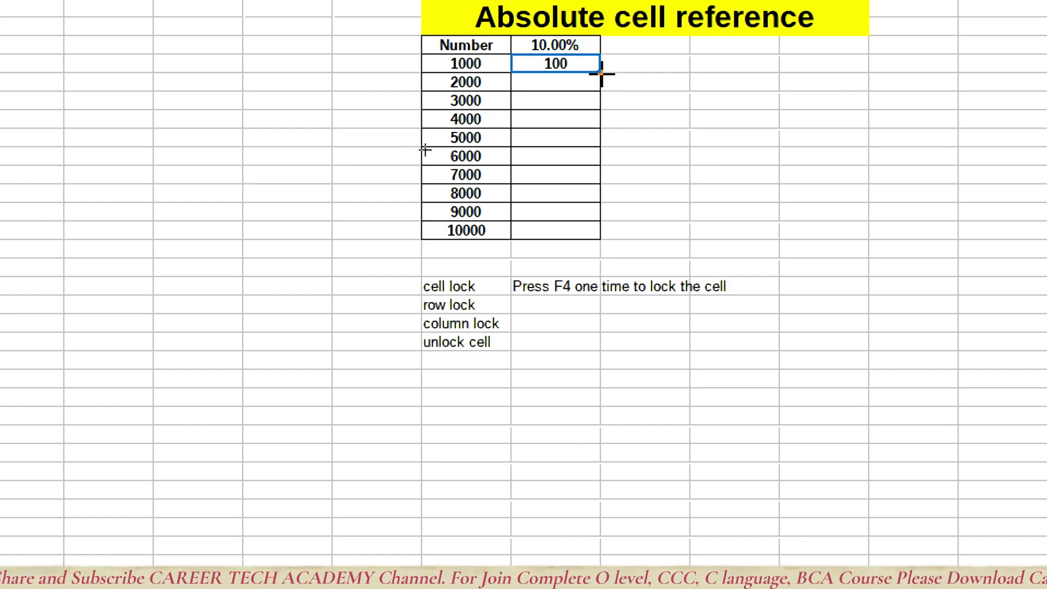
{"action": "double_click", "coordinate": [600, 73]}
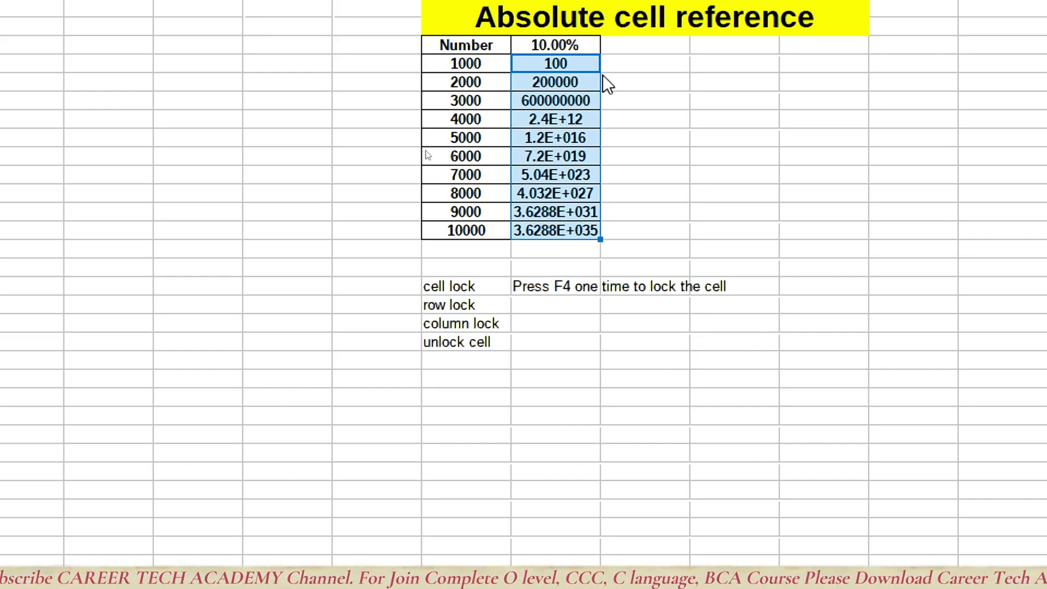
{"action": "key", "text": "ctrl+grave"}
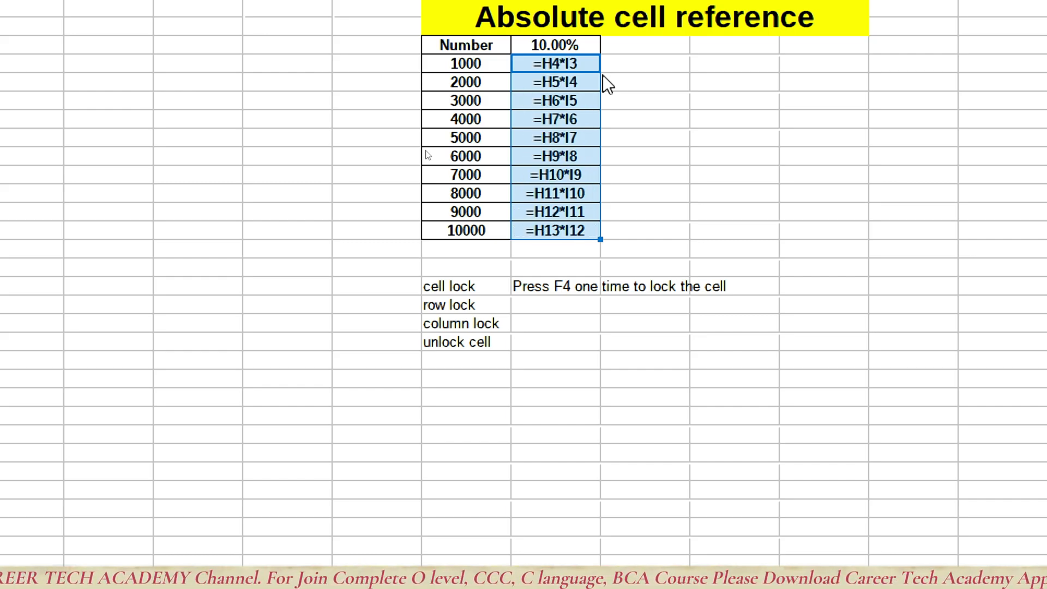
{"action": "left_click", "coordinate": [443, 63]}
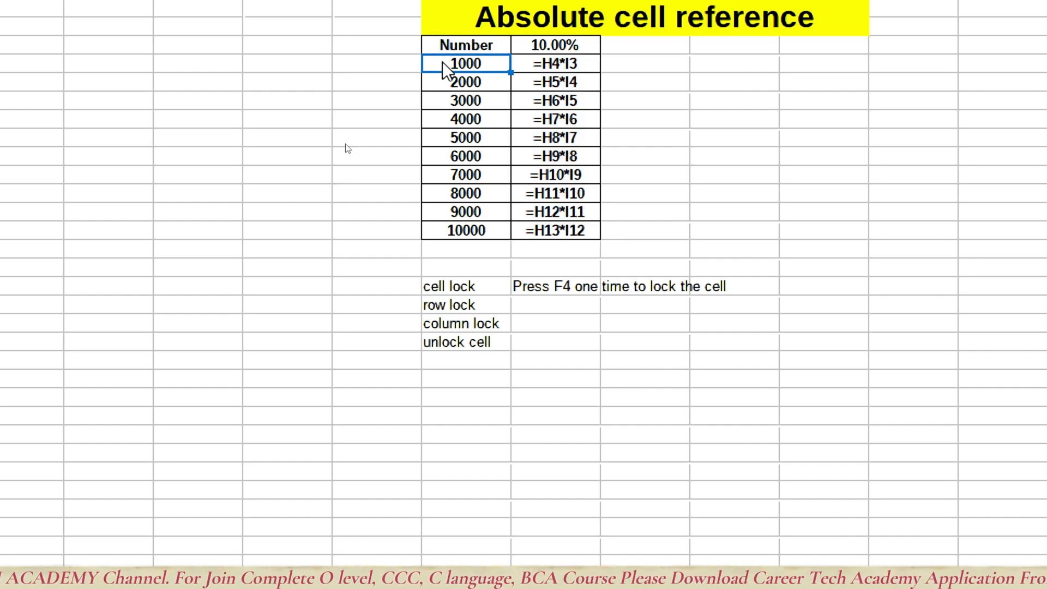
{"action": "left_click", "coordinate": [530, 51]}
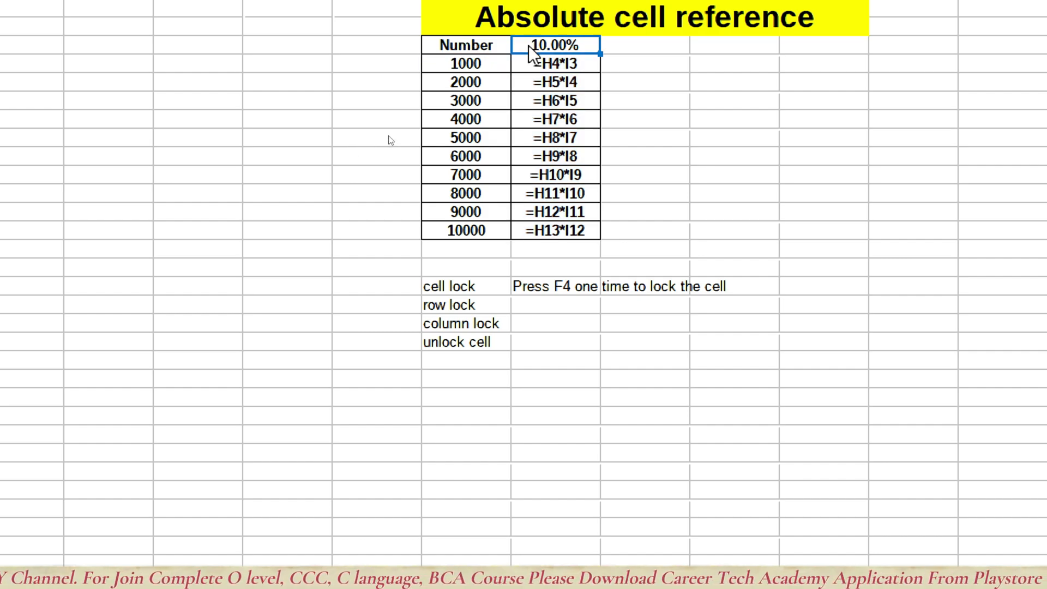
{"action": "left_click", "coordinate": [496, 89]}
{"action": "left_click", "coordinate": [582, 68]}
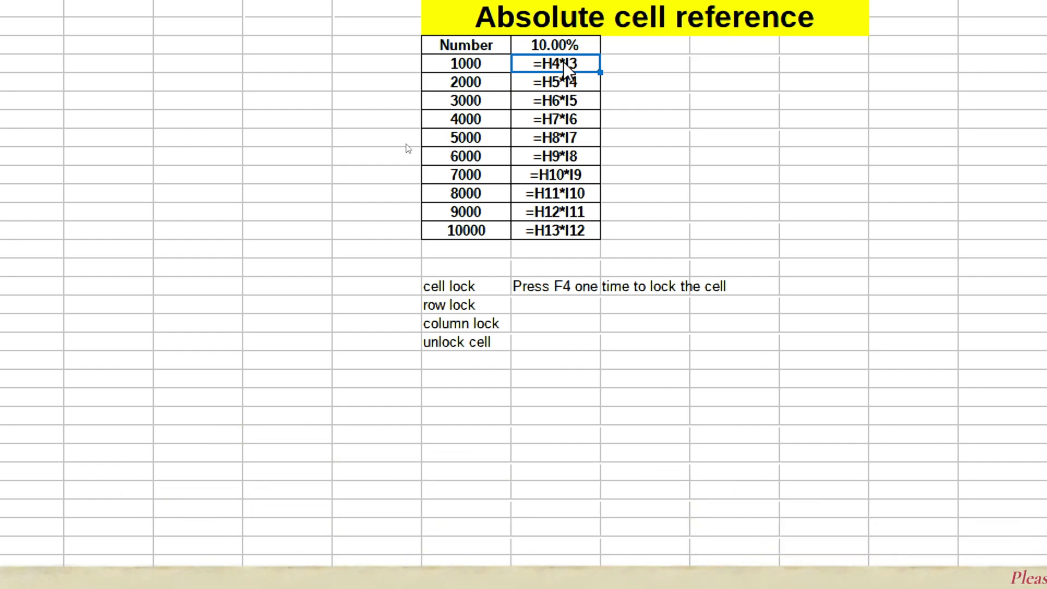
{"action": "key", "text": "ctrl+grave"}
Step: Lock the percentage reference in I4 so the formula reads =H4*$I$3, and fill it down to I13
{"action": "double_click", "coordinate": [564, 61]}
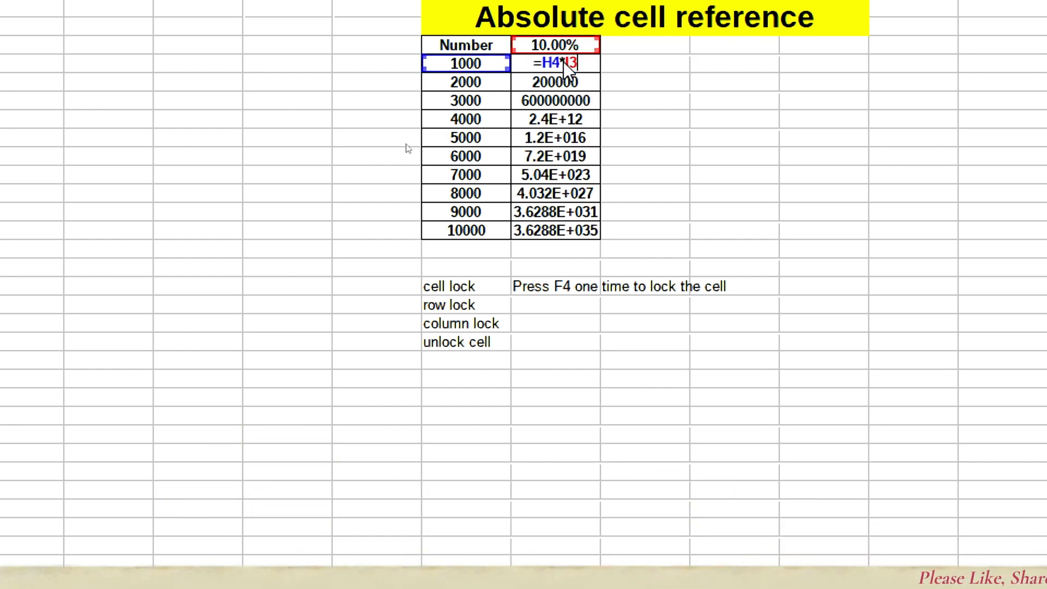
{"action": "key", "text": "F4"}
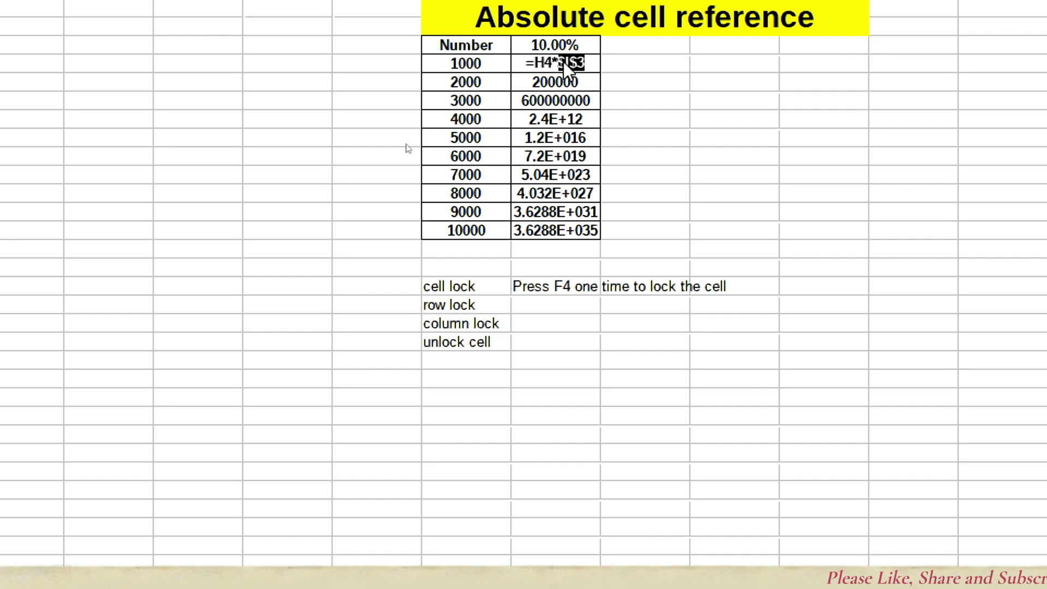
{"action": "key", "text": "Return"}
{"action": "key", "text": "Up"}
{"action": "double_click", "coordinate": [600, 72]}
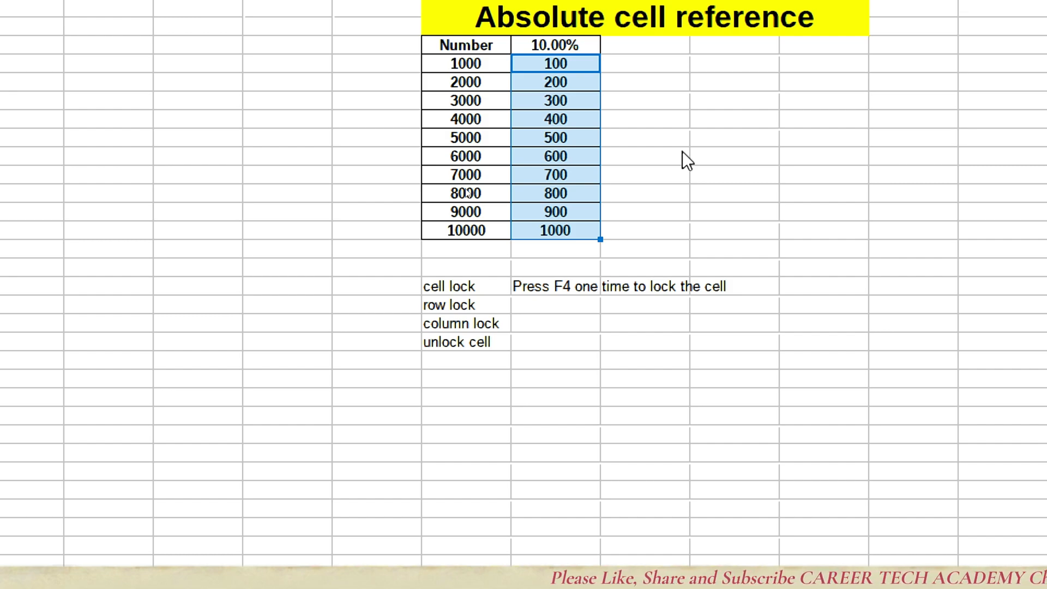
Step: Display the formulas in I4:I13 to check the locked reference, and return to showing results
{"action": "key", "text": "ctrl+grave"}
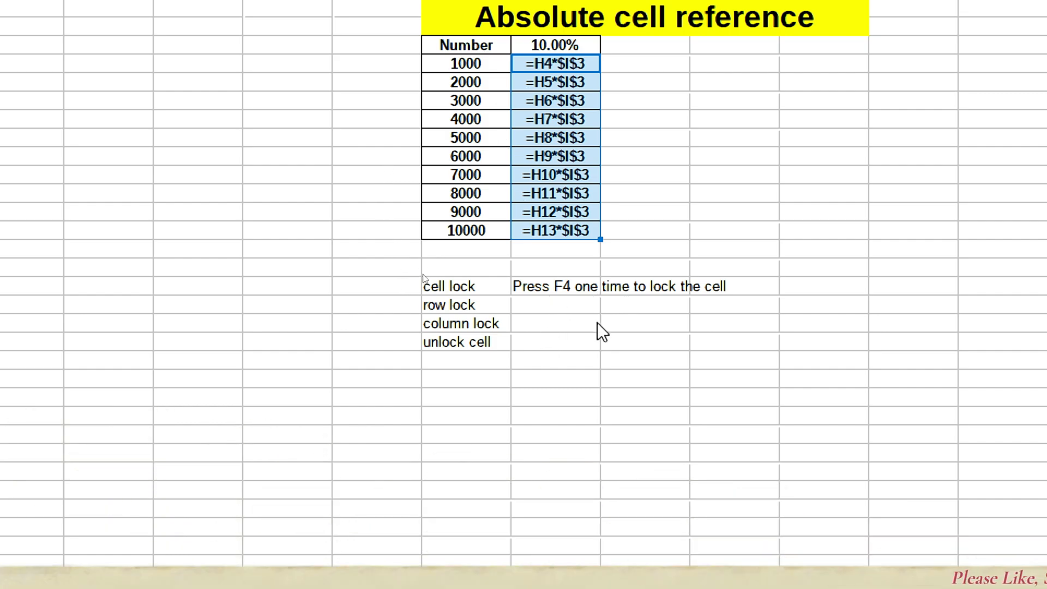
{"action": "key", "text": "ctrl+grave"}
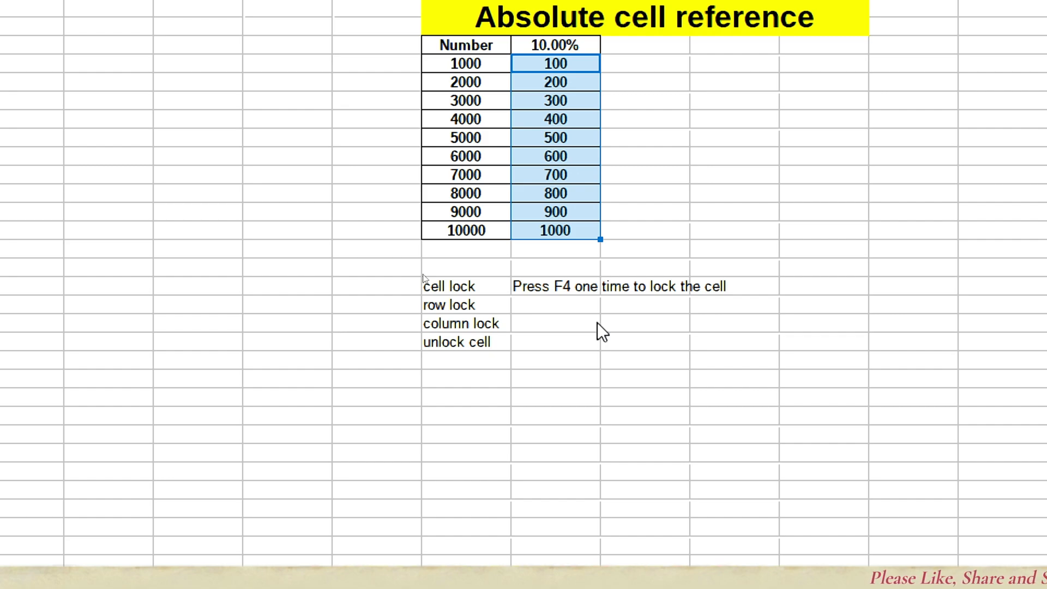
Step: Cycle the percentage reference in I4 through I$3, $I3 and I3, finishing with =H4*I$3
{"action": "key", "text": "F2"}
{"action": "key", "text": "F4"}
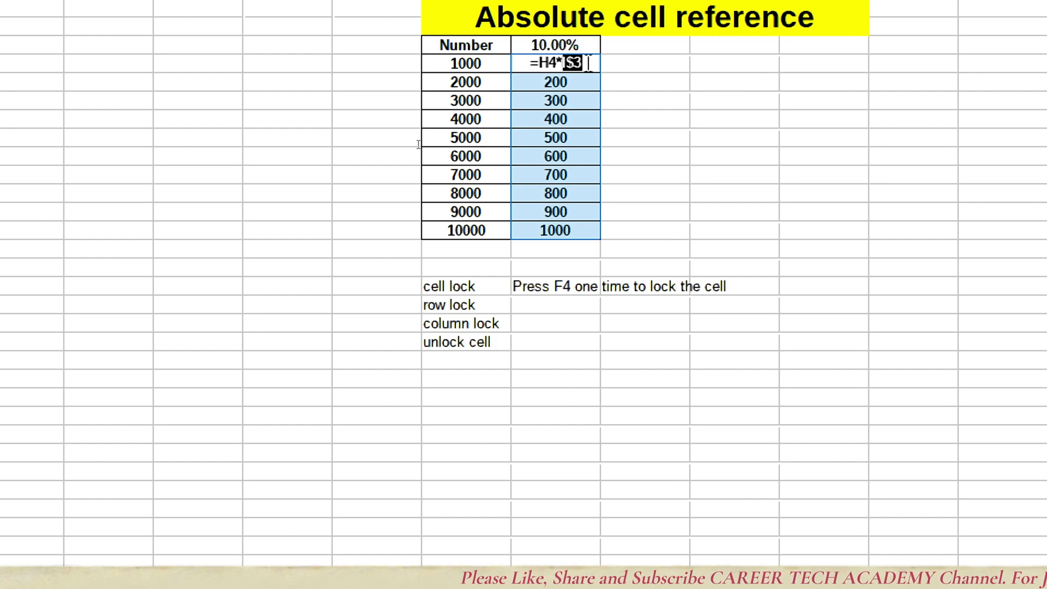
{"action": "key", "text": "F4"}
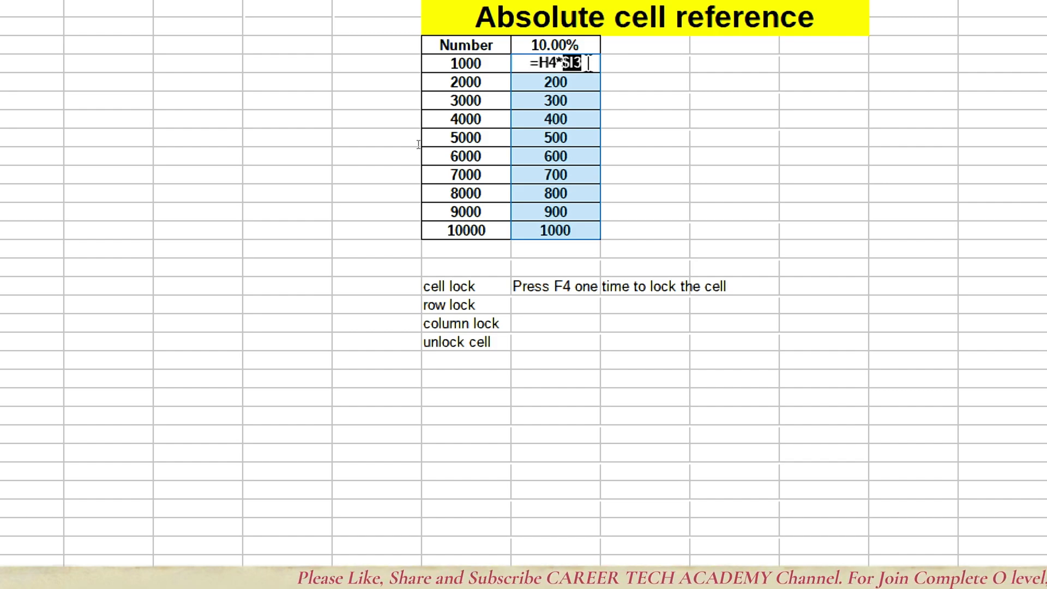
{"action": "key", "text": "F4"}
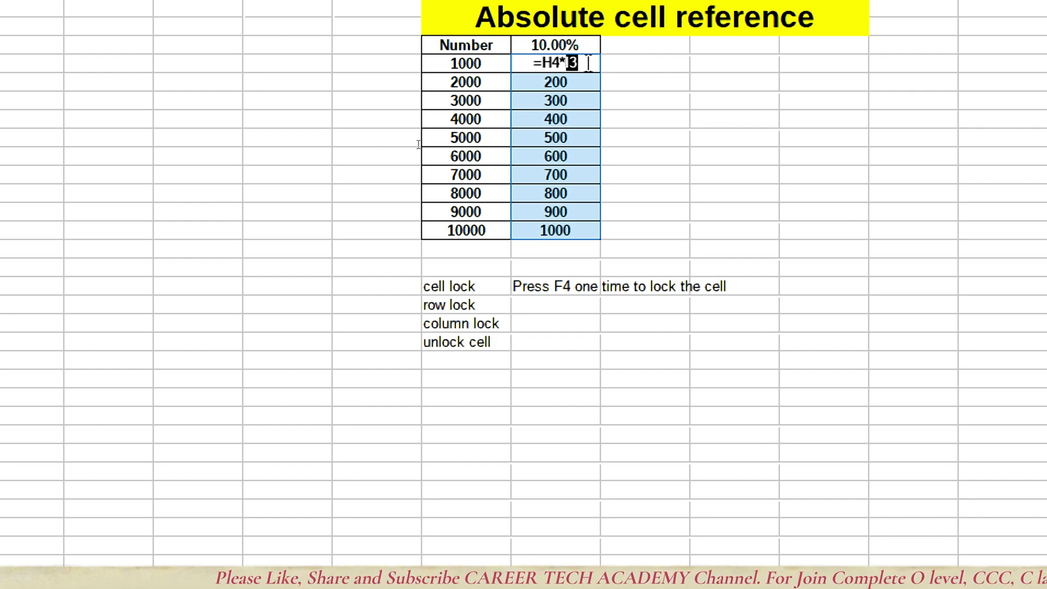
{"action": "key", "text": "F4"}
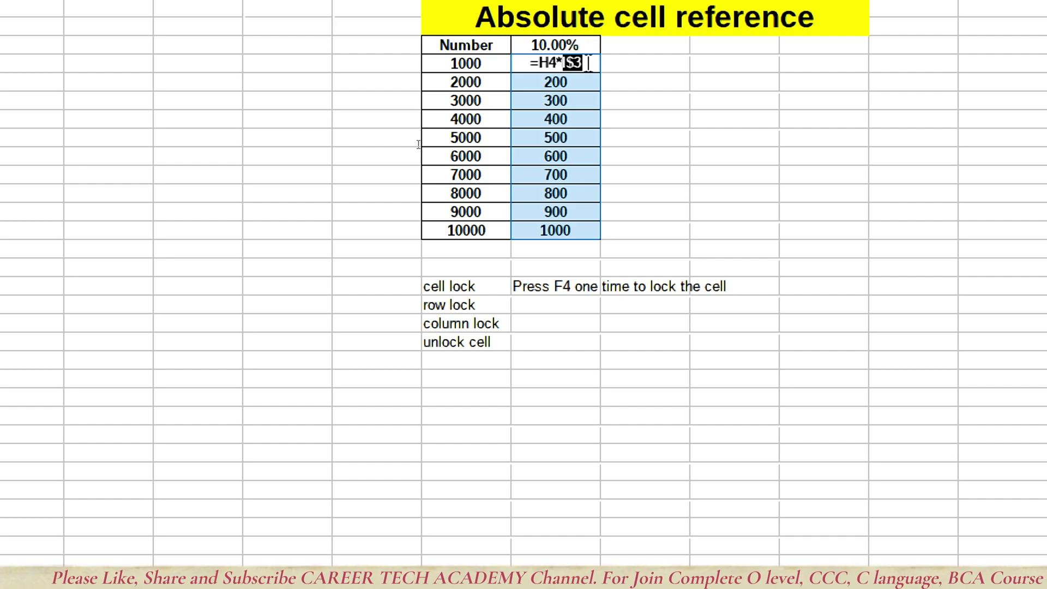
{"action": "key", "text": "Return"}
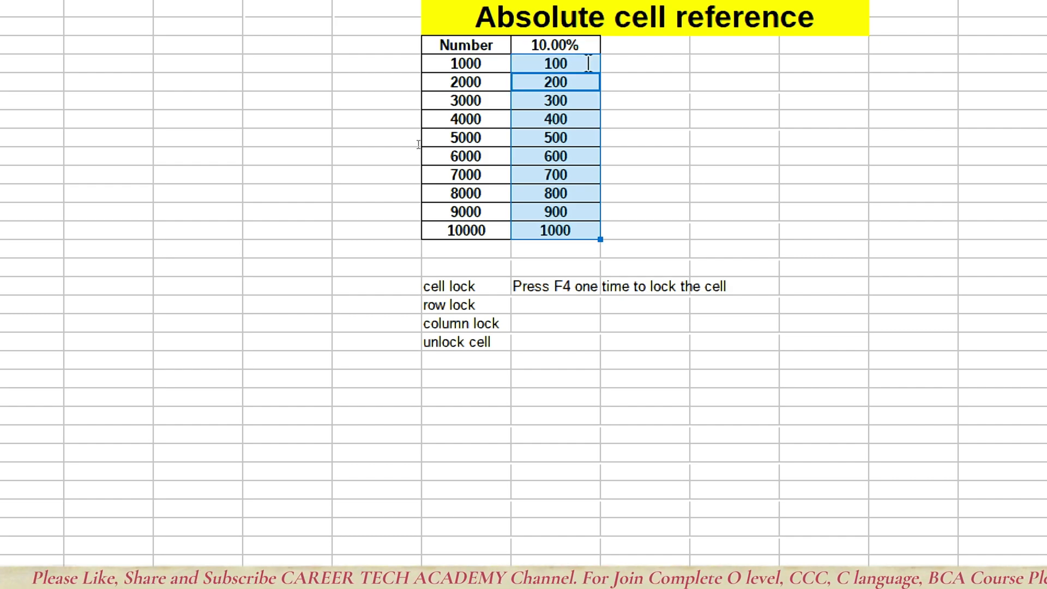
Step: Enter the note "Press F4 two times to lock the row" beside the row lock label
{"action": "left_click", "coordinate": [562, 306]}
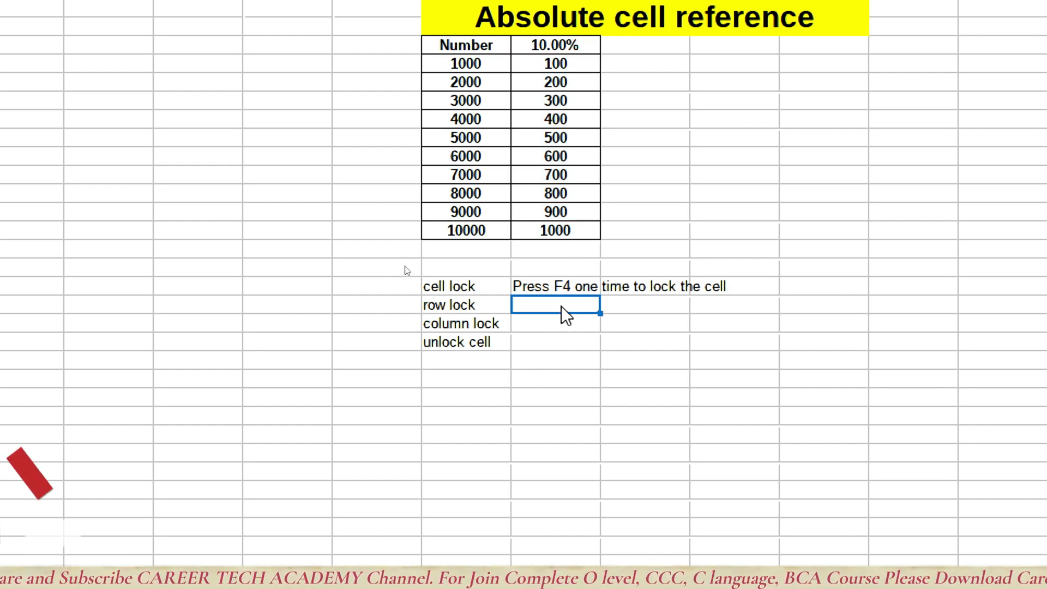
{"action": "type", "text": "Press "}
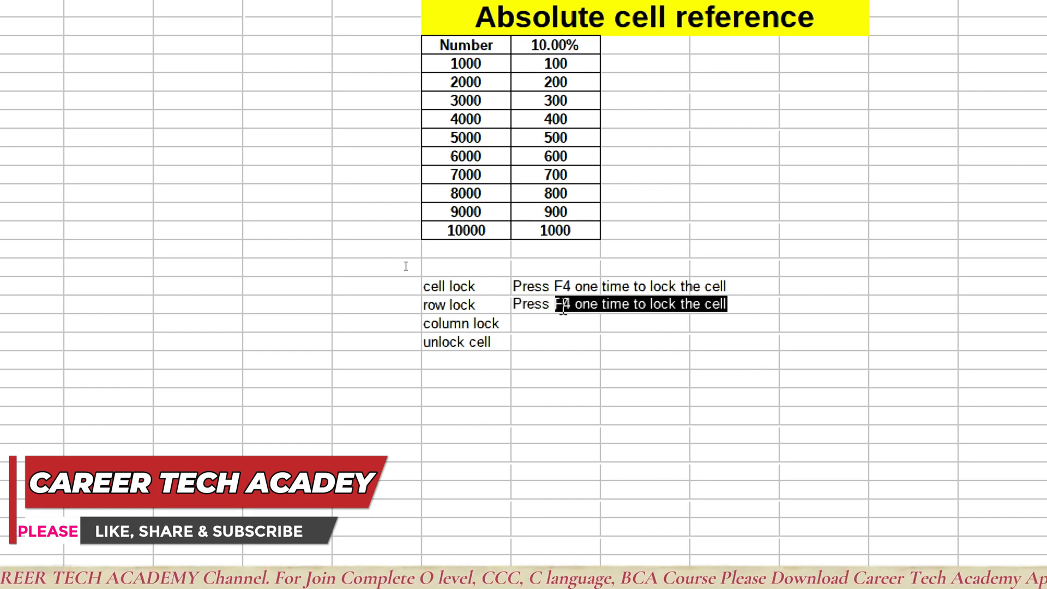
{"action": "type", "text": "f"}
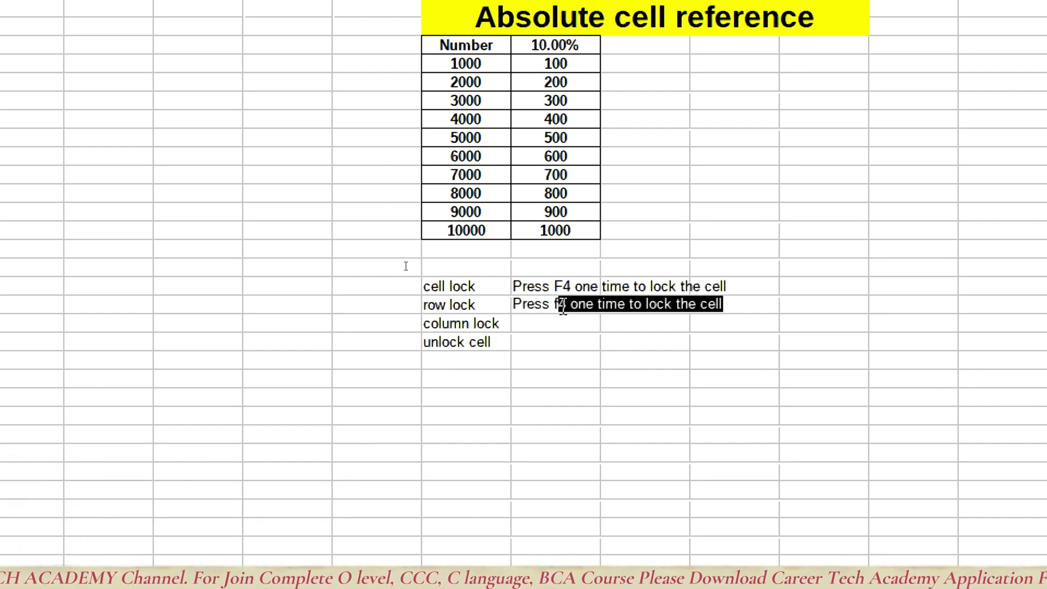
{"action": "key", "text": "BackSpace"}
{"action": "type", "text": "4 "}
{"action": "type", "text": "=-="}
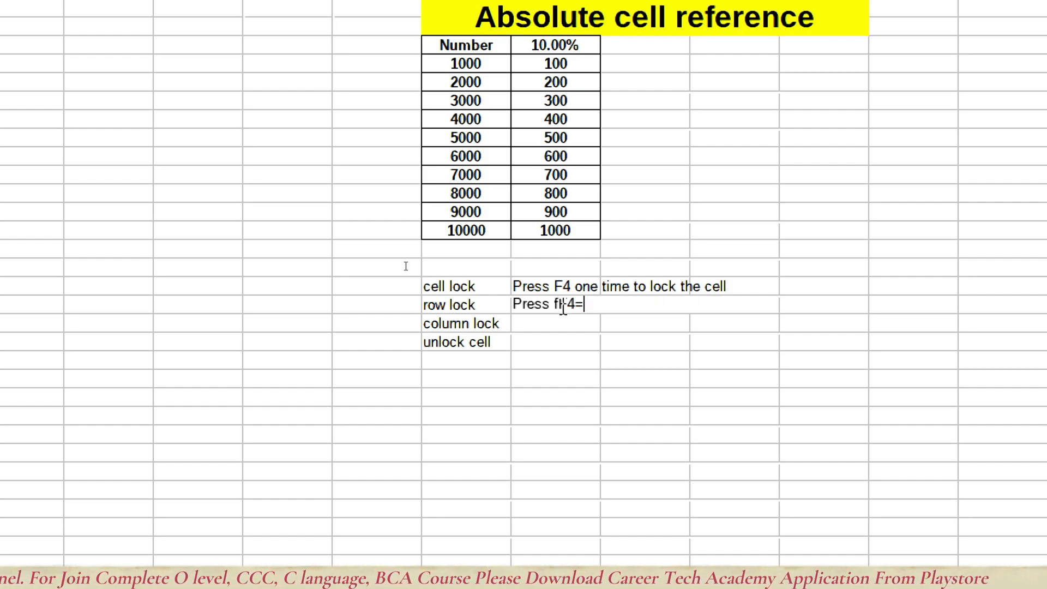
{"action": "key", "text": "BackSpace"}
{"action": "key", "text": "BackSpace"}
{"action": "key", "text": "BackSpace"}
{"action": "key", "text": "BackSpace"}
{"action": "key", "text": "BackSpace"}
{"action": "key", "text": "BackSpace"}
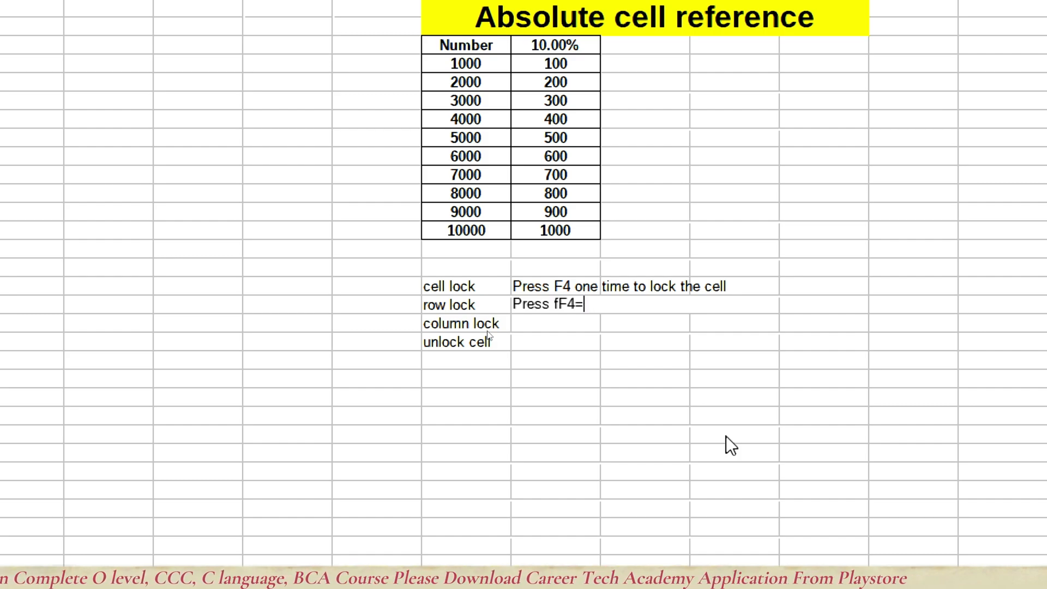
{"action": "type", "text": "F4 "}
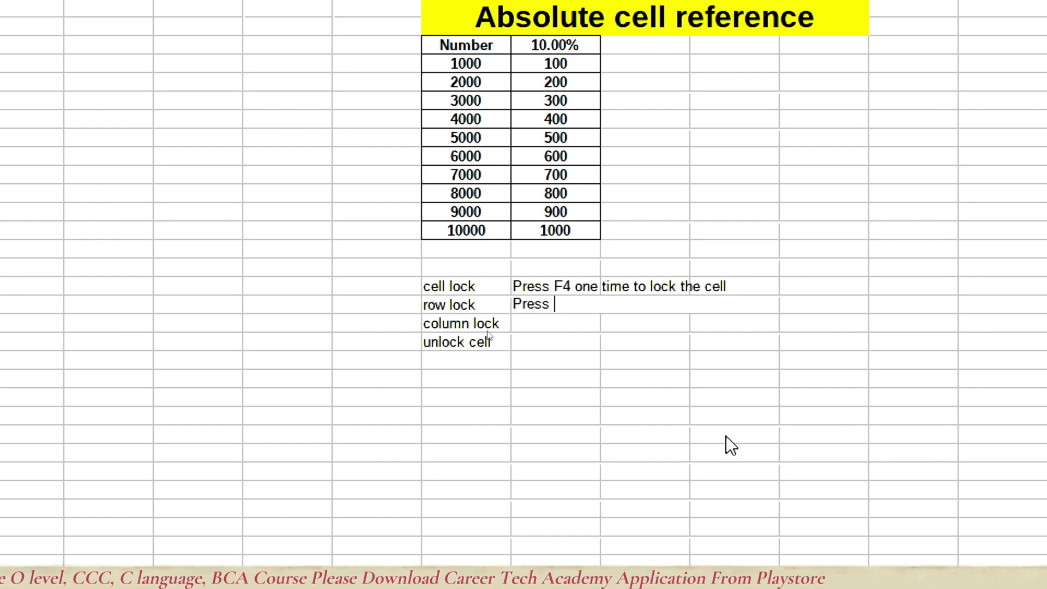
{"action": "type", "text": "two r"}
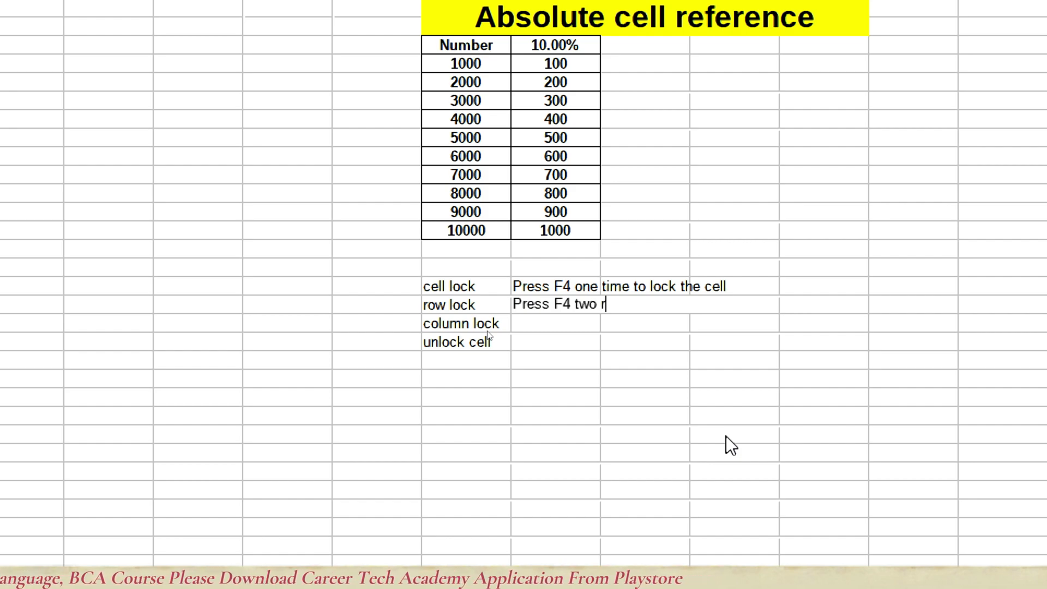
{"action": "key", "text": "BackSpace"}
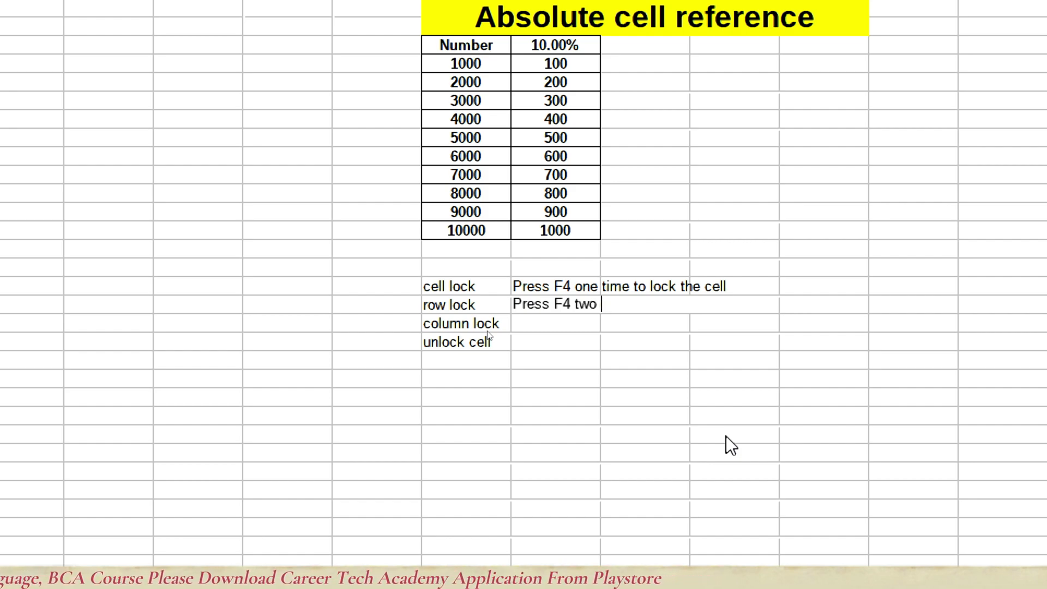
{"action": "type", "text": "tim"}
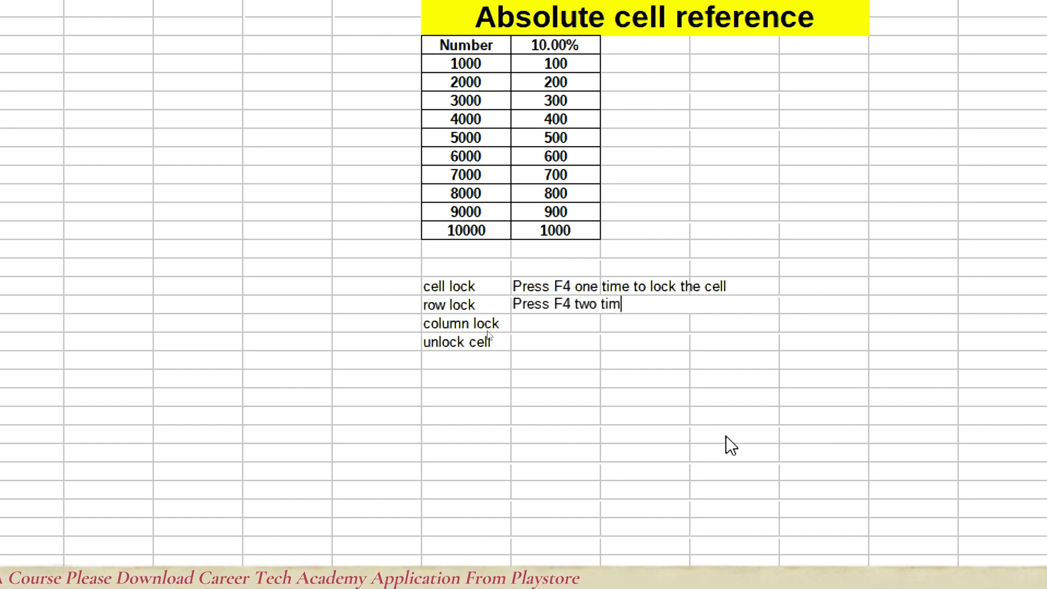
{"action": "type", "text": "es to "}
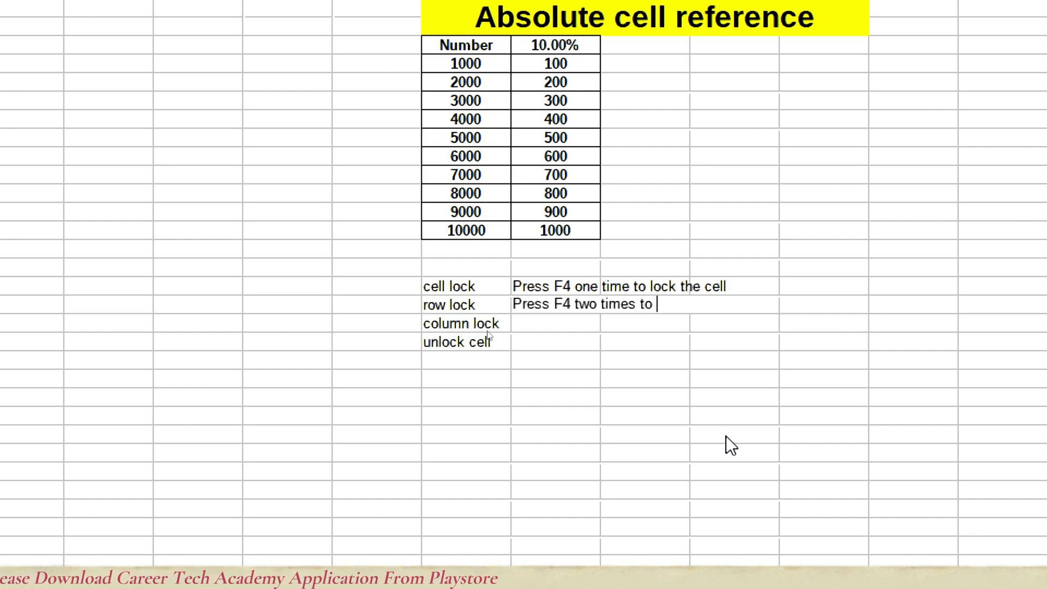
{"action": "type", "text": "lock t"}
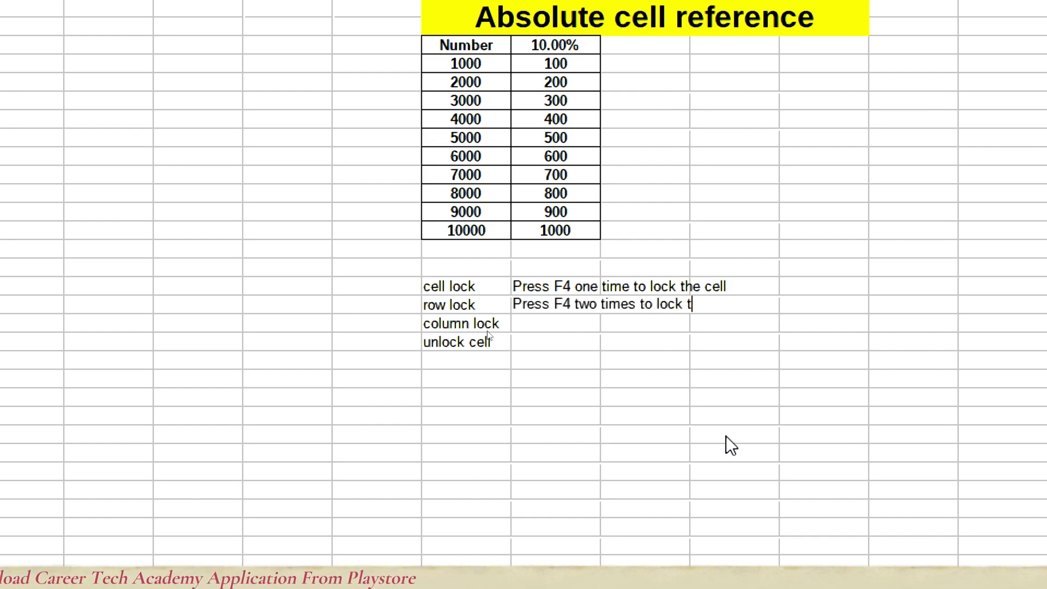
{"action": "type", "text": "he row"}
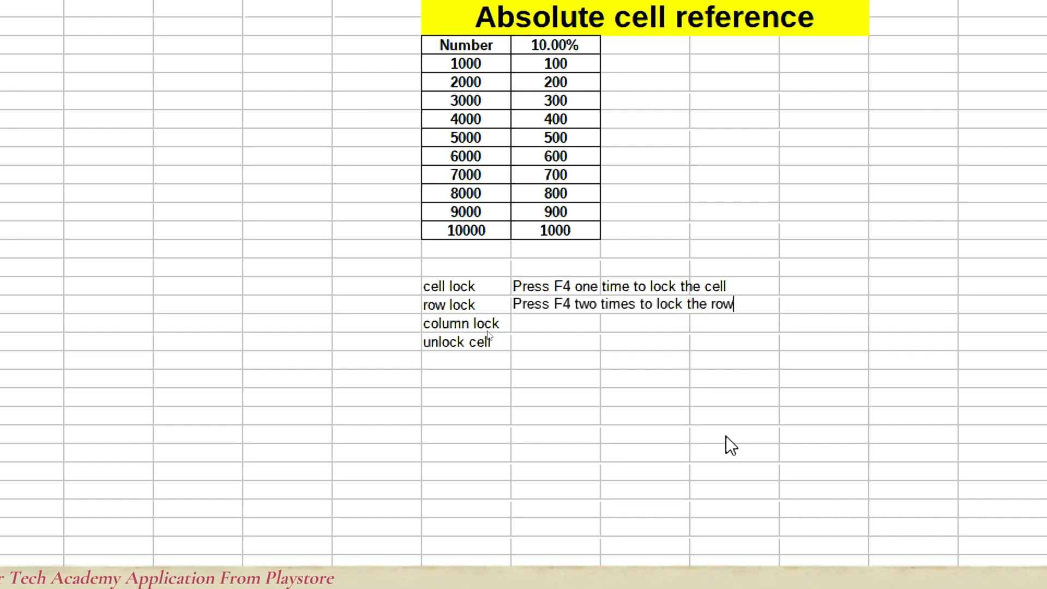
{"action": "key", "text": "Return"}
Step: Enter the note "Press F4 three times to lock the column" beside the column lock label
{"action": "type", "text": "Press "}
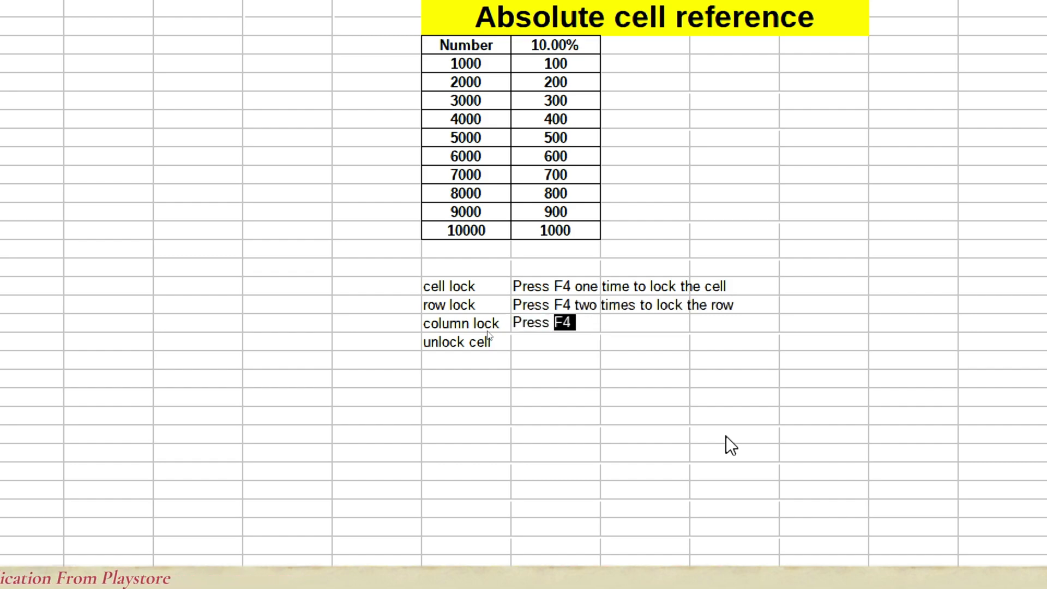
{"action": "type", "text": "F4 "}
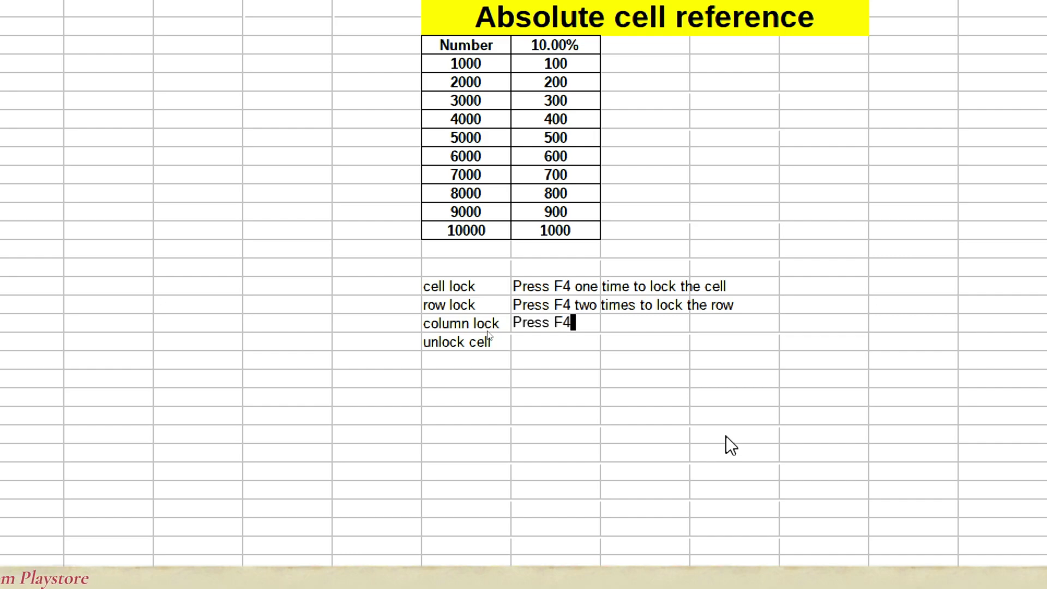
{"action": "type", "text": "thre"}
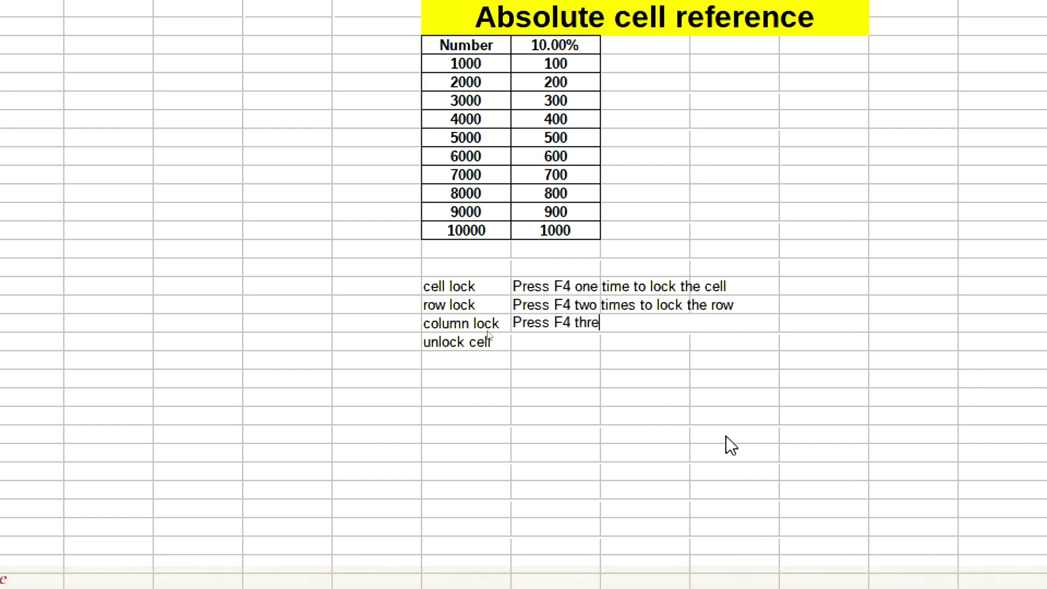
{"action": "type", "text": "e tim"}
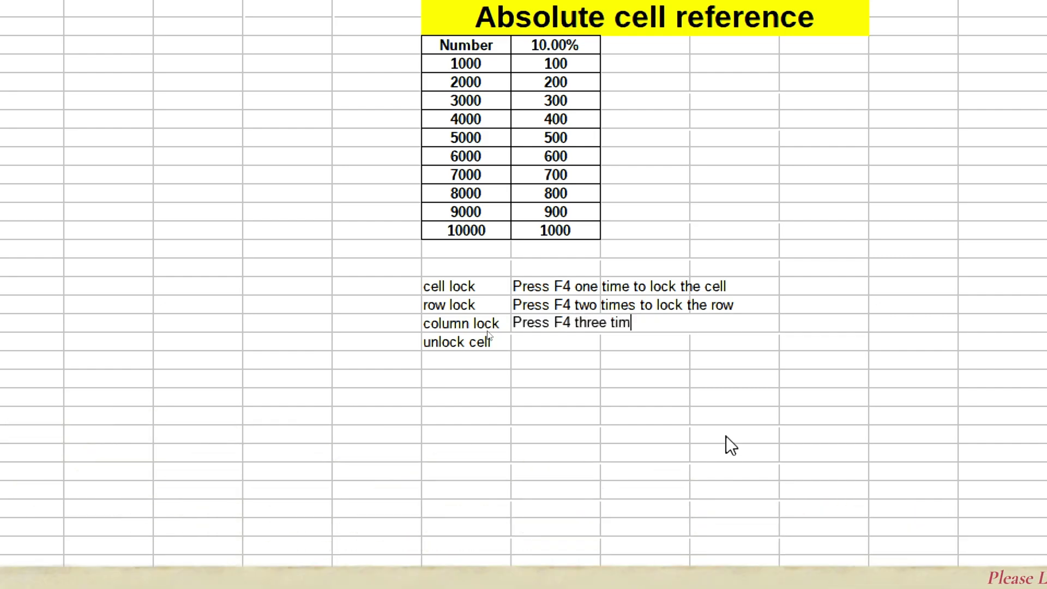
{"action": "type", "text": "es to l"}
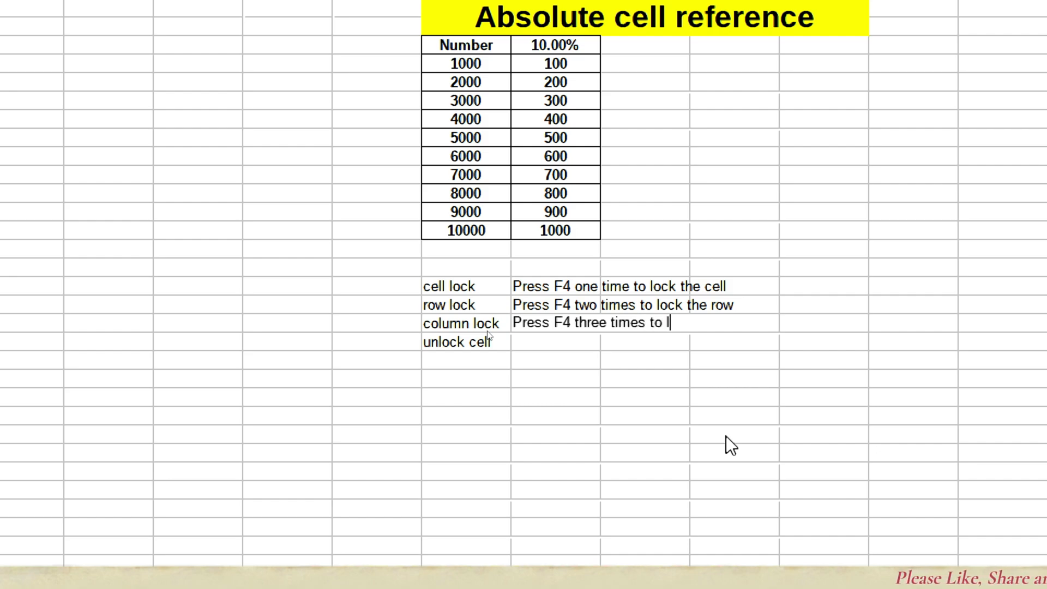
{"action": "type", "text": "ock"}
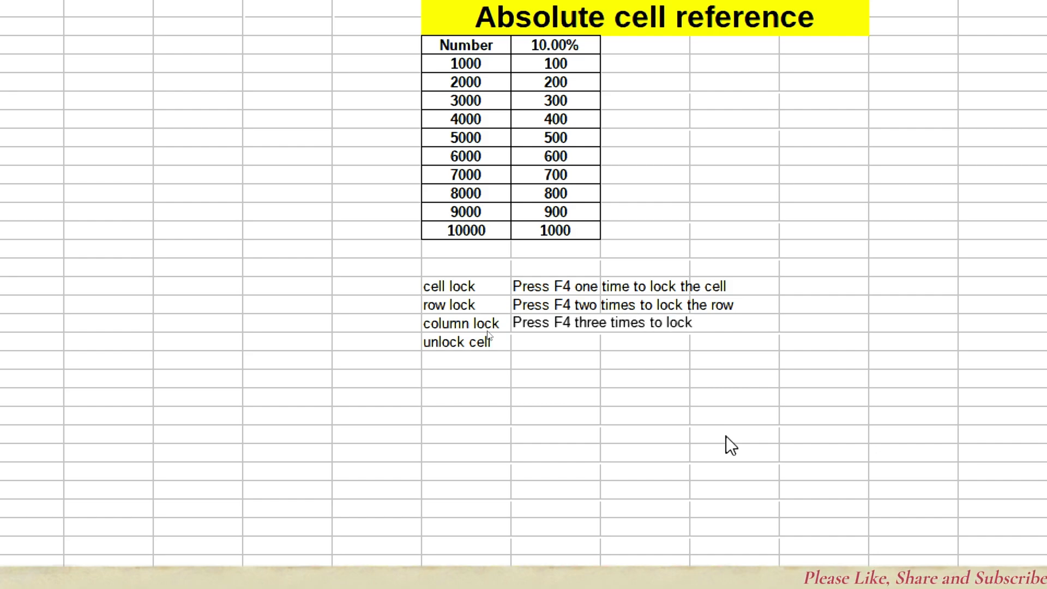
{"action": "type", "text": " the "}
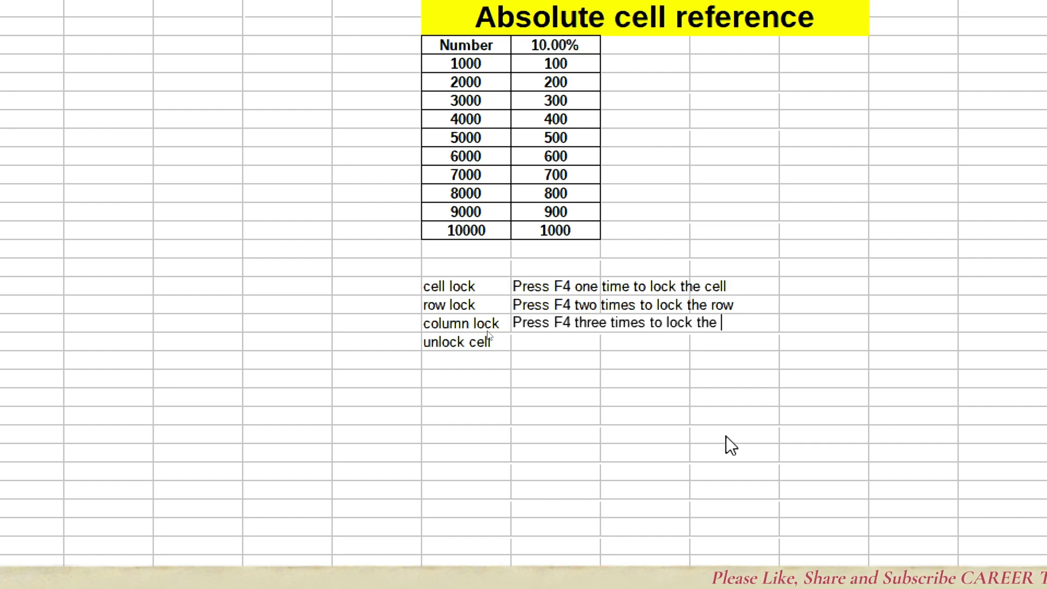
{"action": "type", "text": "column"}
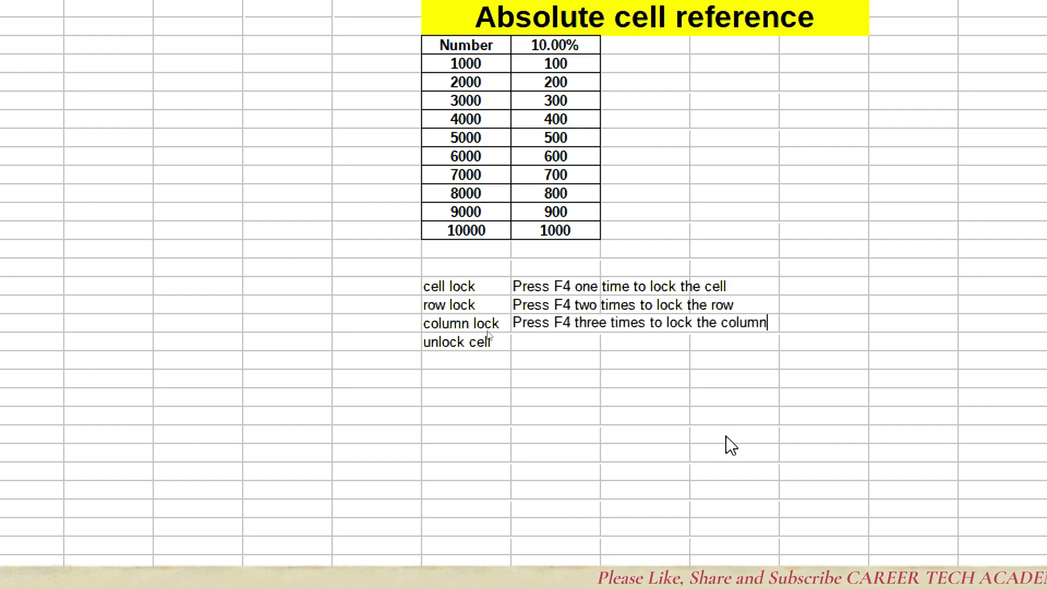
{"action": "key", "text": "Return"}
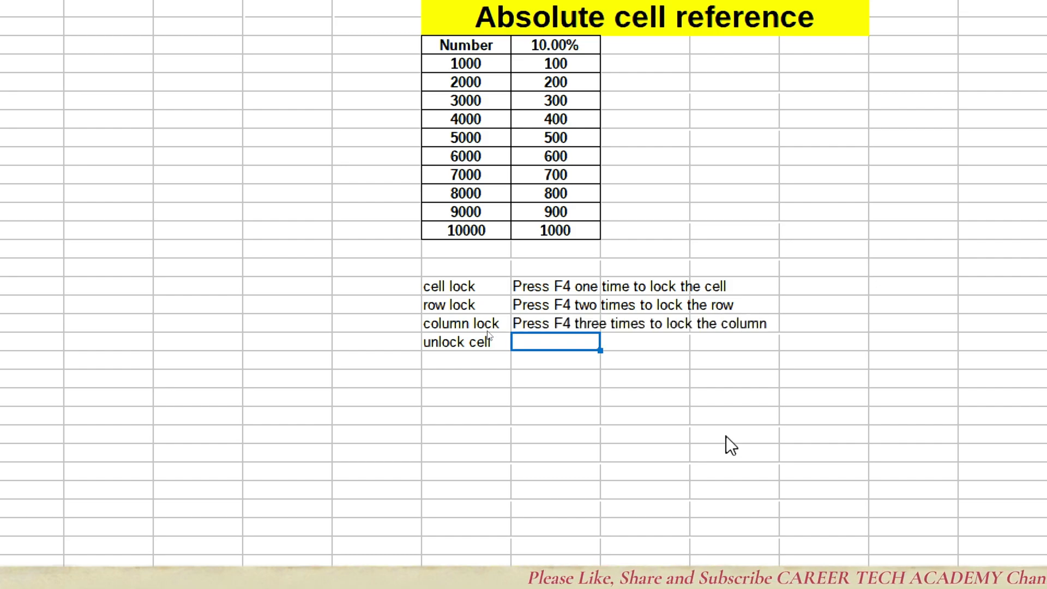
Step: Enter the note "Press F4 four times to unlock the cell" beside the unlock cell label
{"action": "type", "text": "Press"}
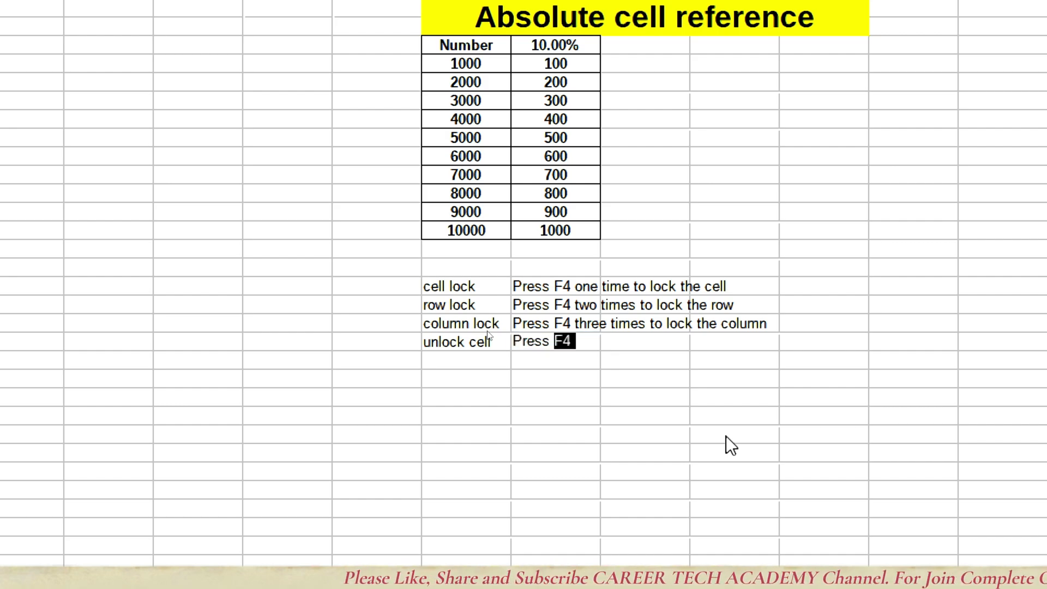
{"action": "key", "text": "Return"}
{"action": "key", "text": "Up"}
{"action": "key", "text": "F2"}
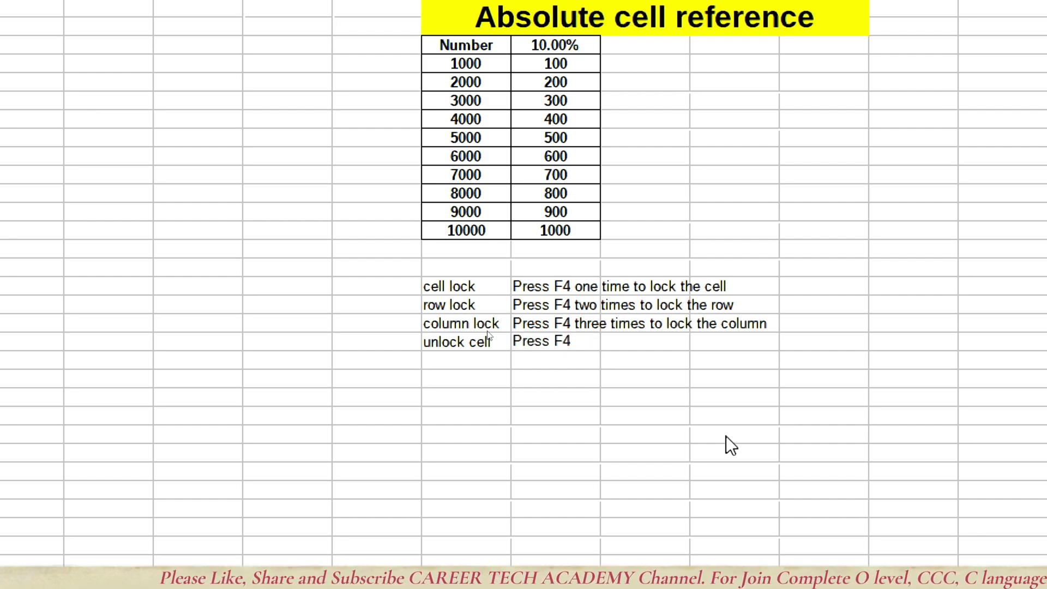
{"action": "type", "text": "four "}
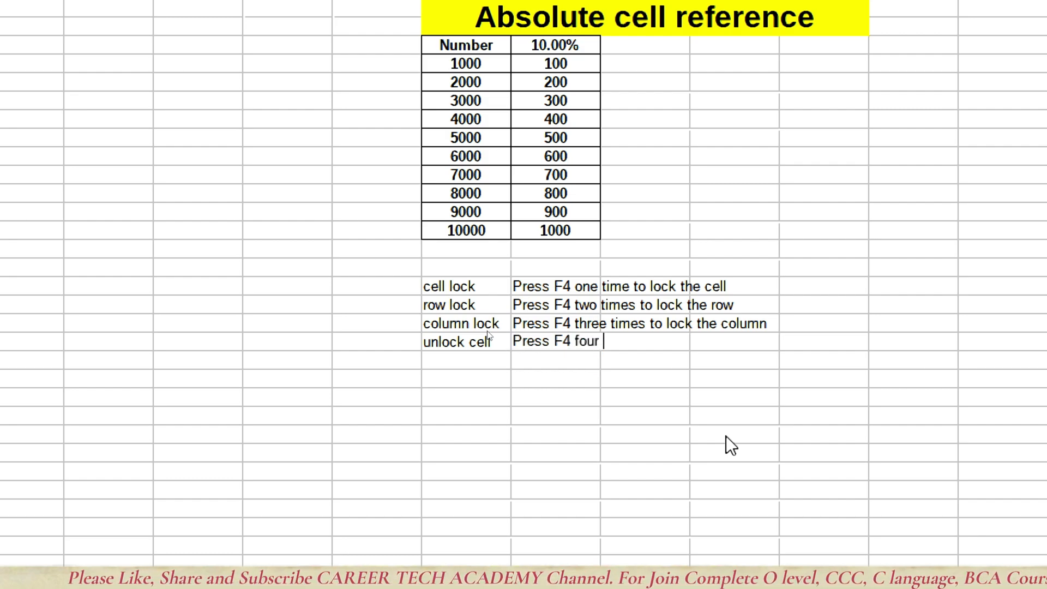
{"action": "type", "text": "times "}
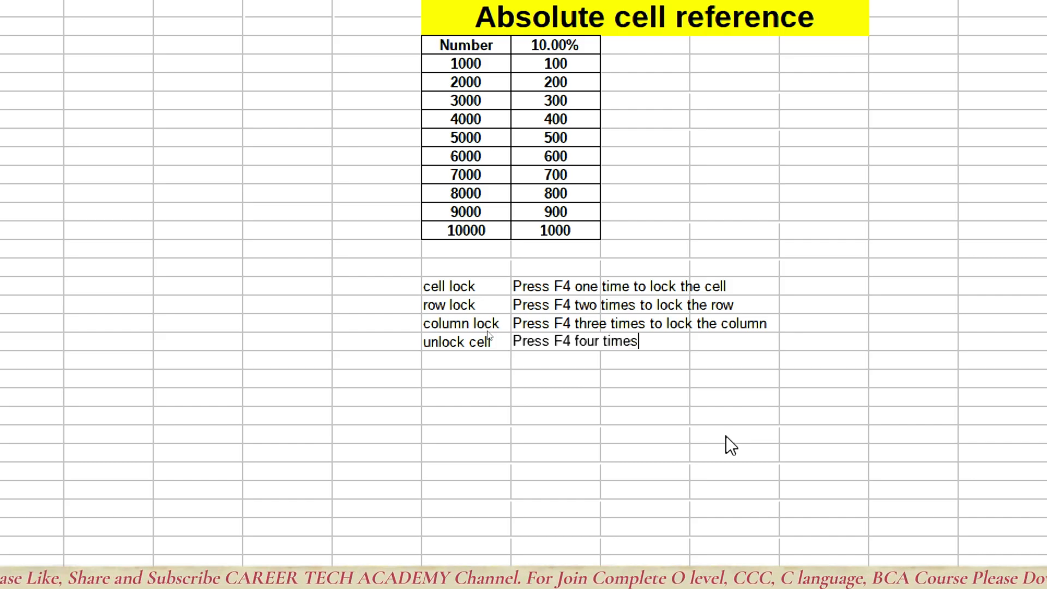
{"action": "type", "text": "to un"}
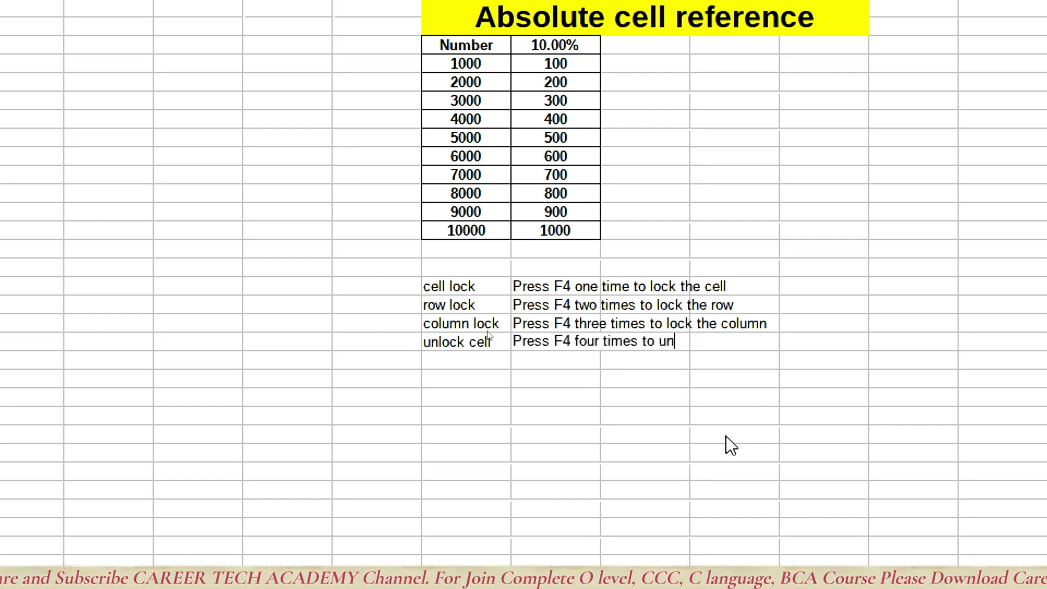
{"action": "type", "text": "lock "}
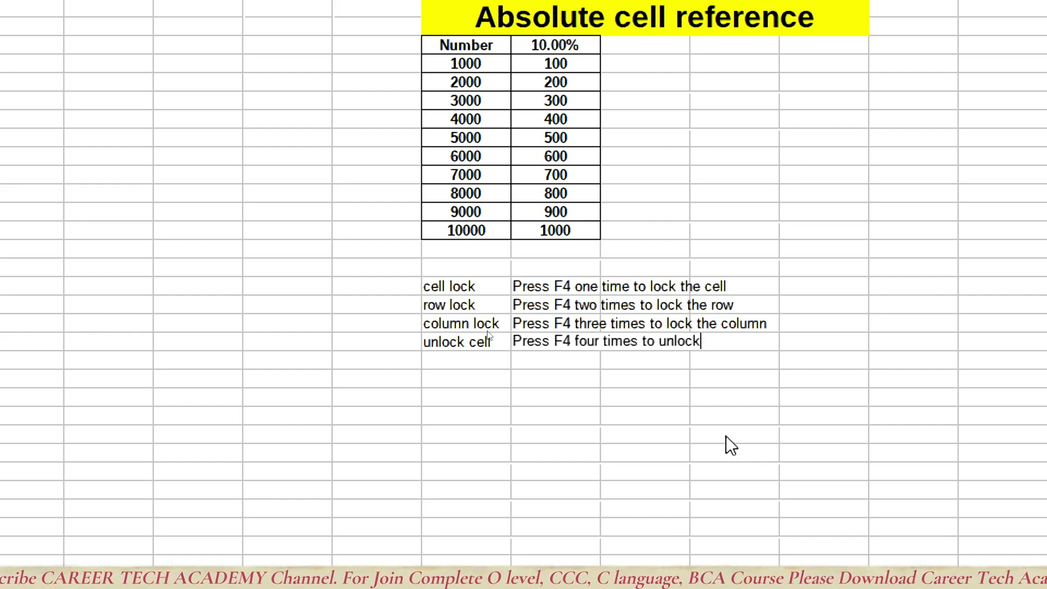
{"action": "type", "text": "th"}
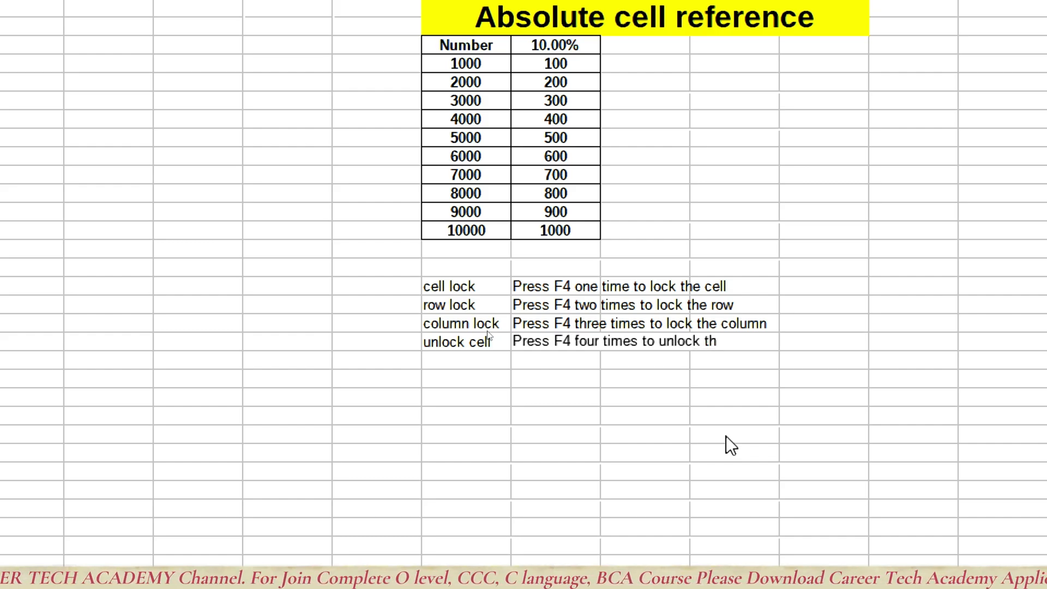
{"action": "type", "text": "e cell"}
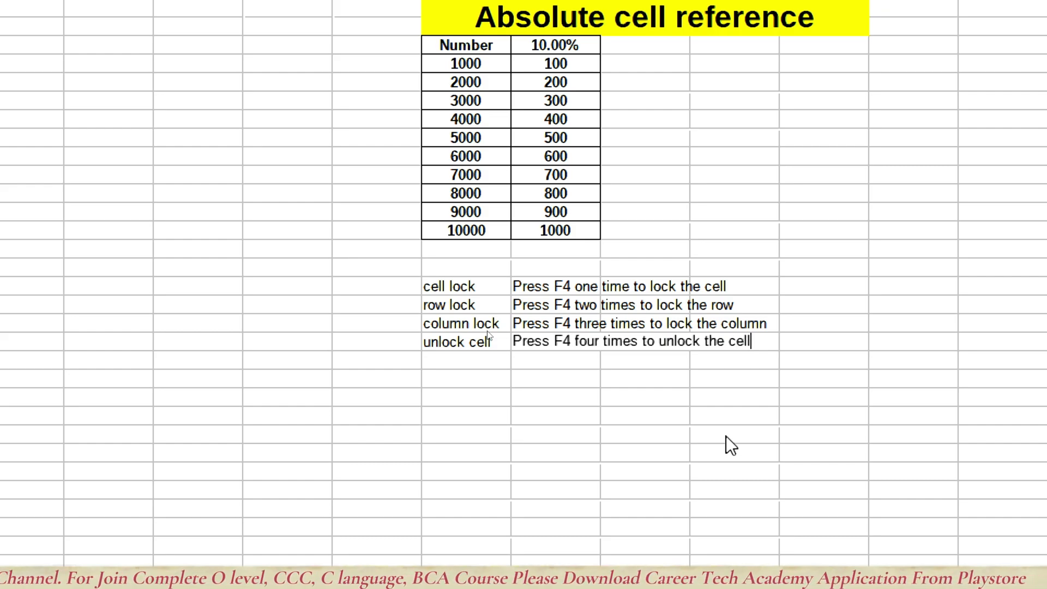
{"action": "key", "text": "Return"}
Step: Make the four lock and unlock labels and their notes in H16:I19 bold
{"action": "left_click_drag", "start_coordinate": [533, 286], "coordinate": [519, 344]}
{"action": "left_click_drag", "start_coordinate": [475, 288], "coordinate": [538, 347]}
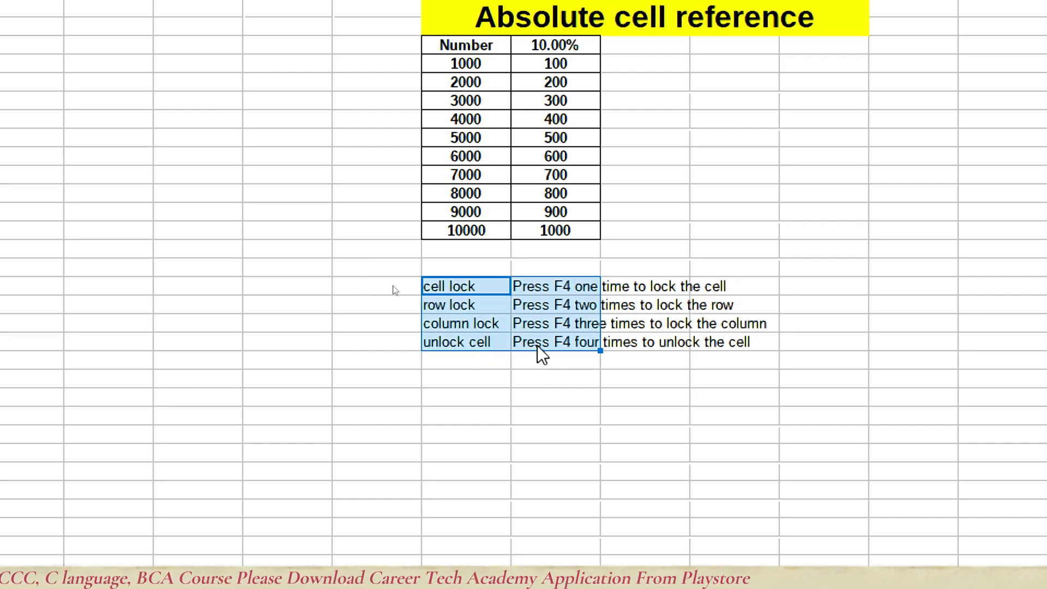
{"action": "key", "text": "ctrl+b"}
{"action": "left_click", "coordinate": [548, 413]}
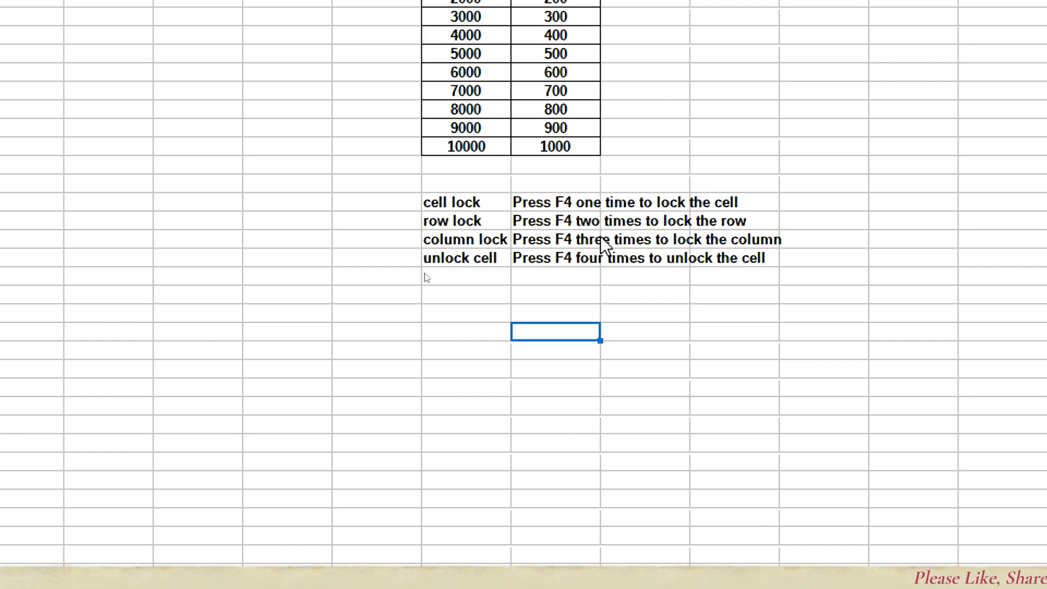
Step: Add a 20.00% heading in J3, beside the 10.00% column
{"action": "scroll", "coordinate": [594, 46], "scroll_direction": "up", "scroll_amount": 2}
{"action": "left_click", "coordinate": [629, 45]}
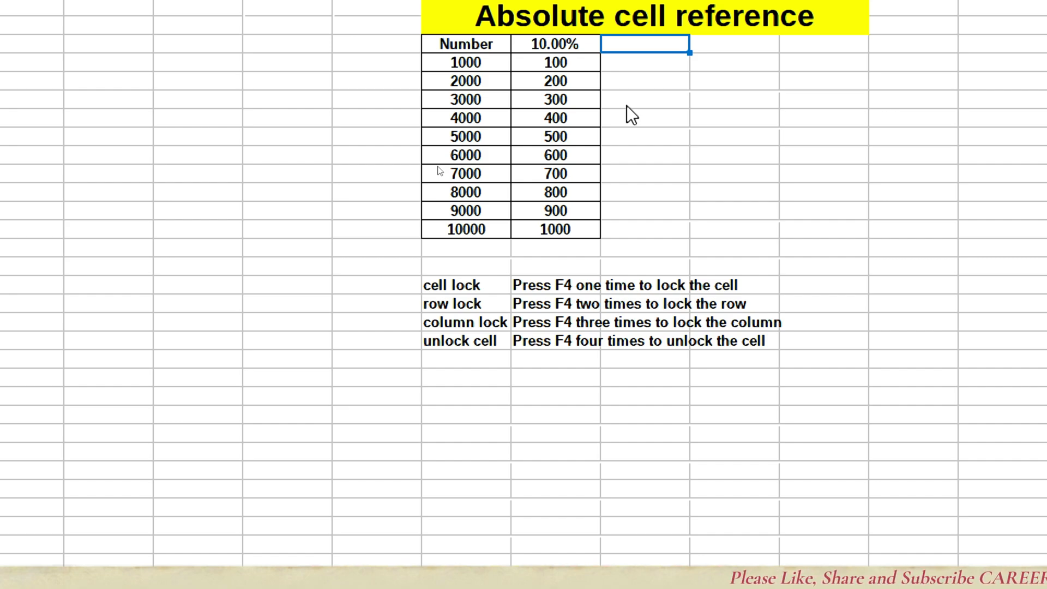
{"action": "type", "text": "20.00"}
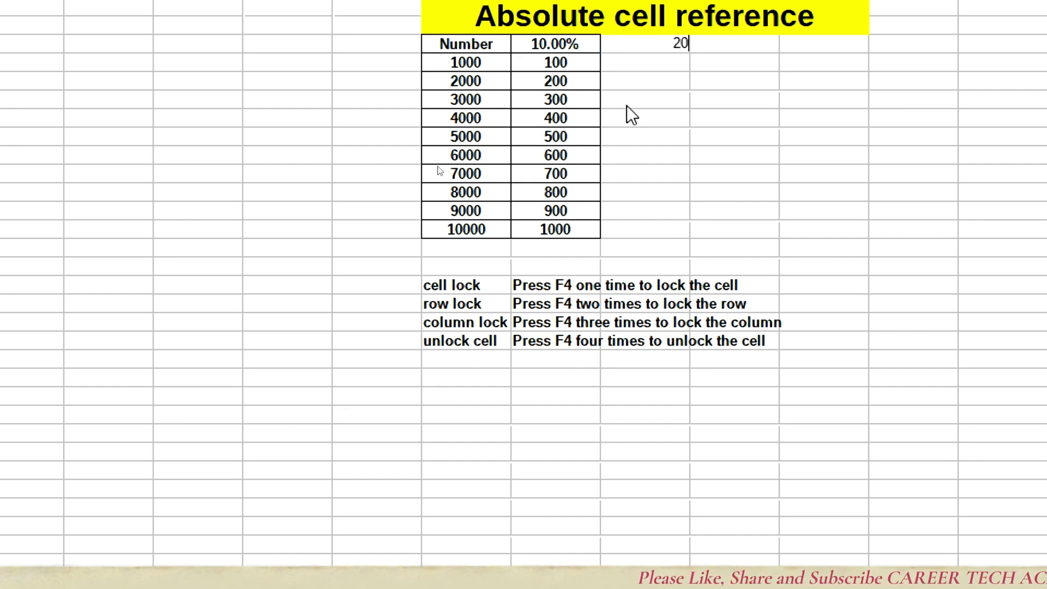
{"action": "type", "text": "%"}
{"action": "key", "text": "Return"}
Step: Apply full cell borders to the 20.00% column in J3:J13
{"action": "key", "text": "Up"}
{"action": "key", "text": "shift+Down"}
{"action": "key", "text": "shift+Down"}
{"action": "key", "text": "shift+Down"}
{"action": "key", "text": "shift+Down"}
{"action": "key", "text": "shift+Down"}
{"action": "key", "text": "shift+Down"}
{"action": "key", "text": "shift+Down"}
{"action": "key", "text": "shift+Down"}
{"action": "key", "text": "shift+Down"}
{"action": "key", "text": "shift+Down"}
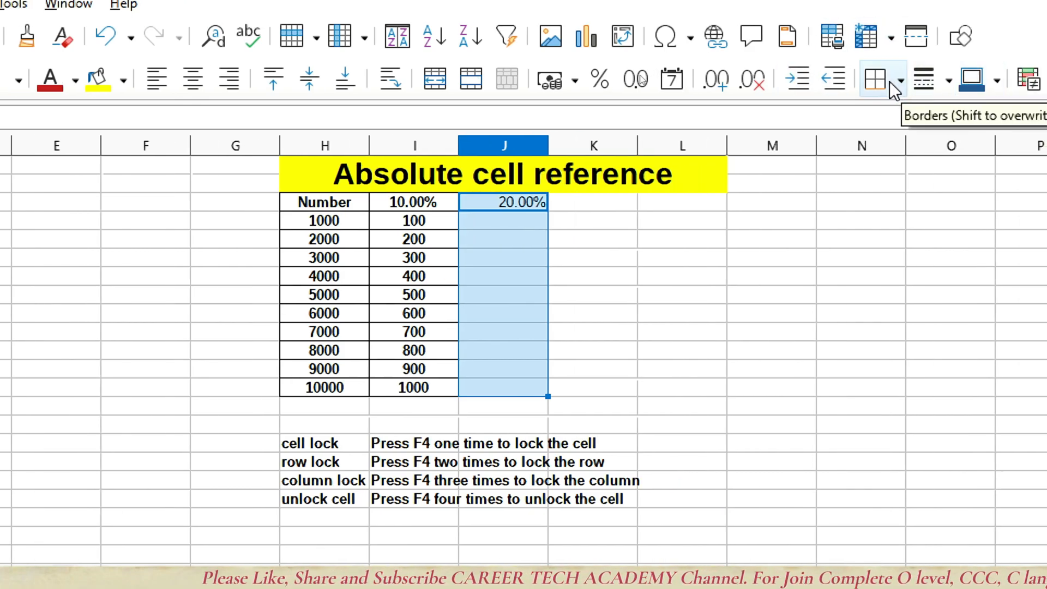
{"action": "left_click", "coordinate": [890, 82]}
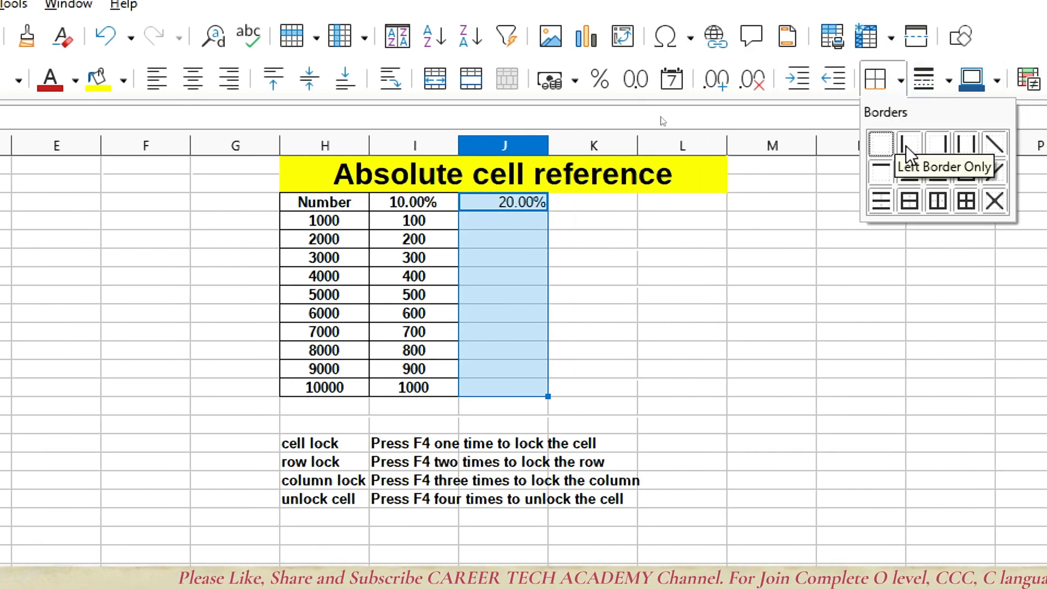
{"action": "left_click", "coordinate": [960, 202]}
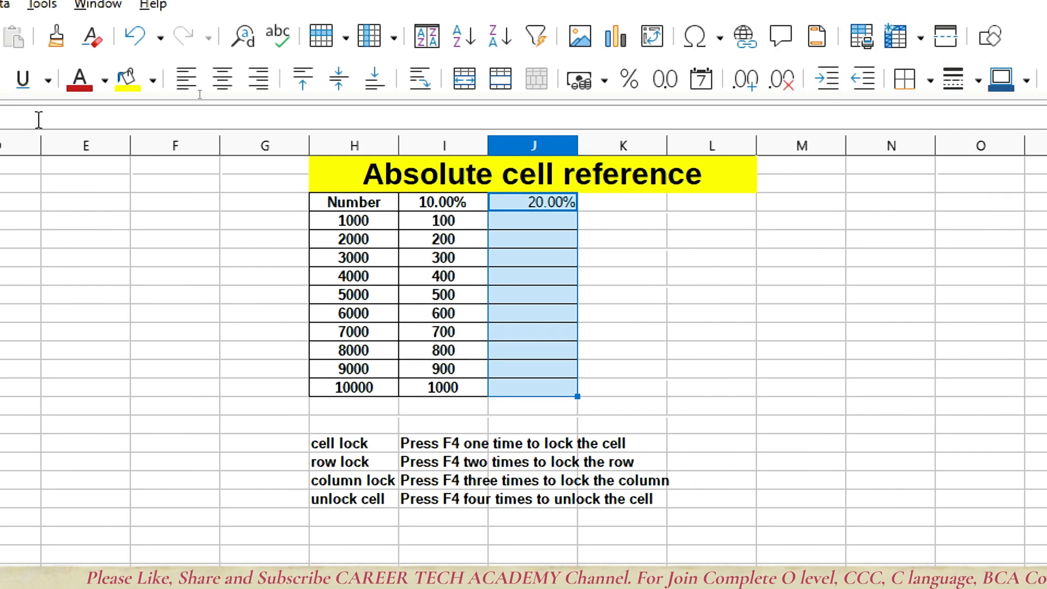
Step: Make the 20.00% column cells J3:J13 bold and centre-aligned
{"action": "left_click", "coordinate": [28, 88]}
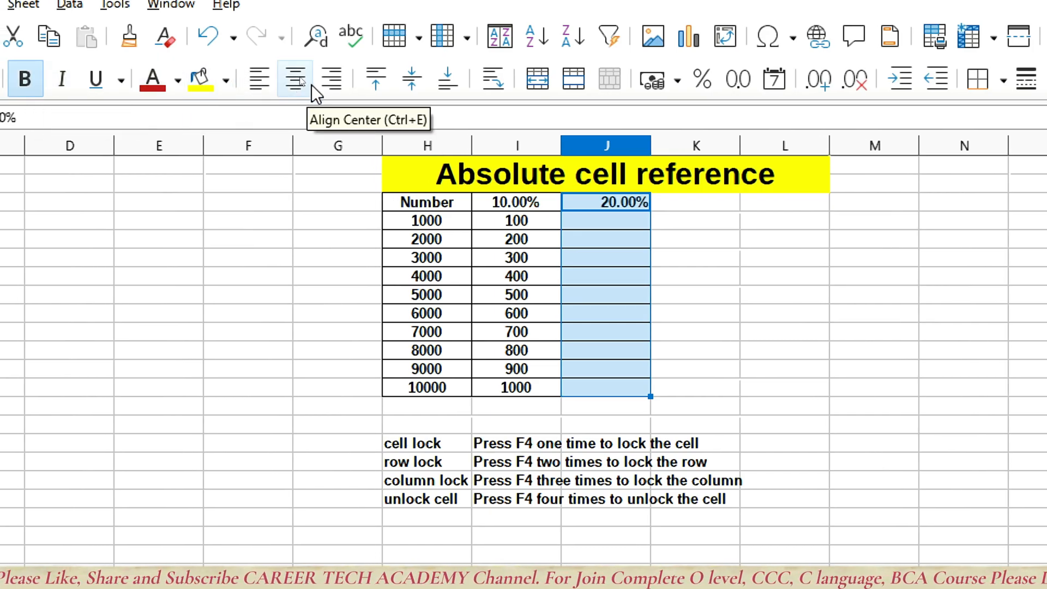
{"action": "left_click", "coordinate": [295, 80]}
{"action": "left_click", "coordinate": [722, 266]}
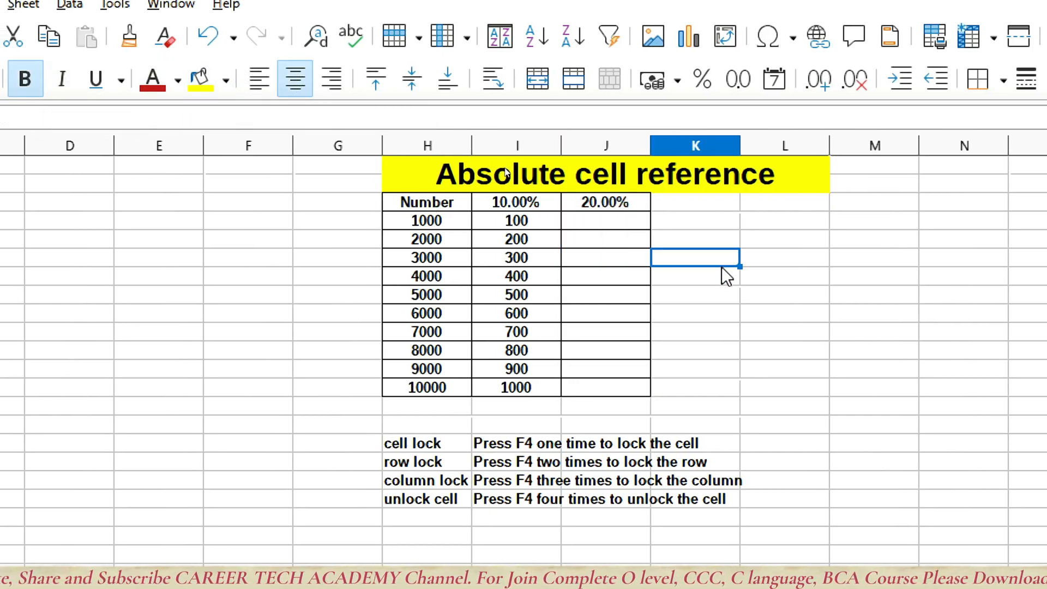
Step: Enter the formula =H4*$J$3 in J4, with the 20.00% heading cell locked as an absolute reference
{"action": "left_click", "coordinate": [620, 220]}
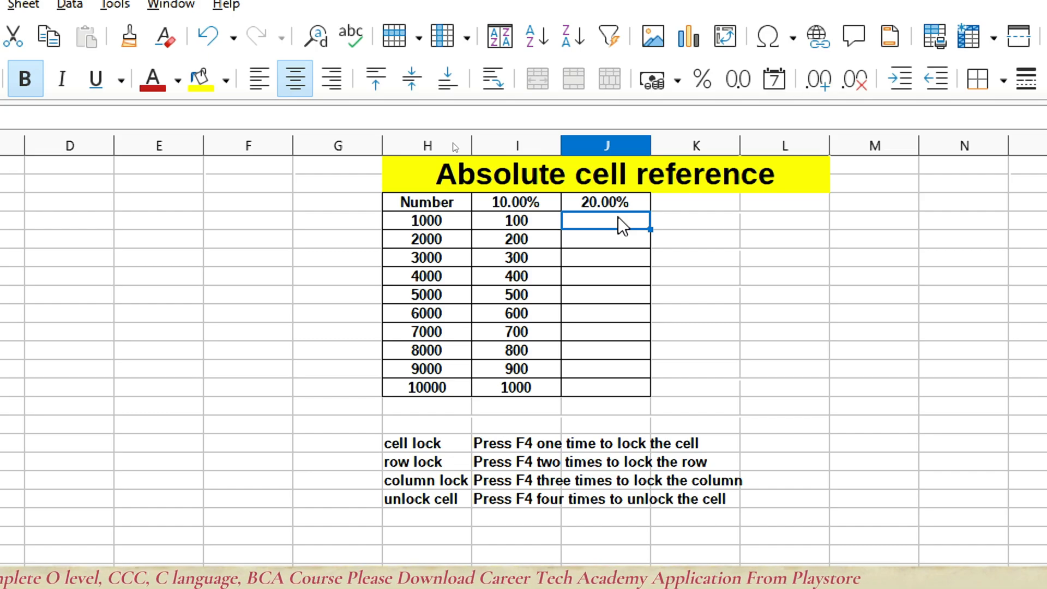
{"action": "type", "text": "="}
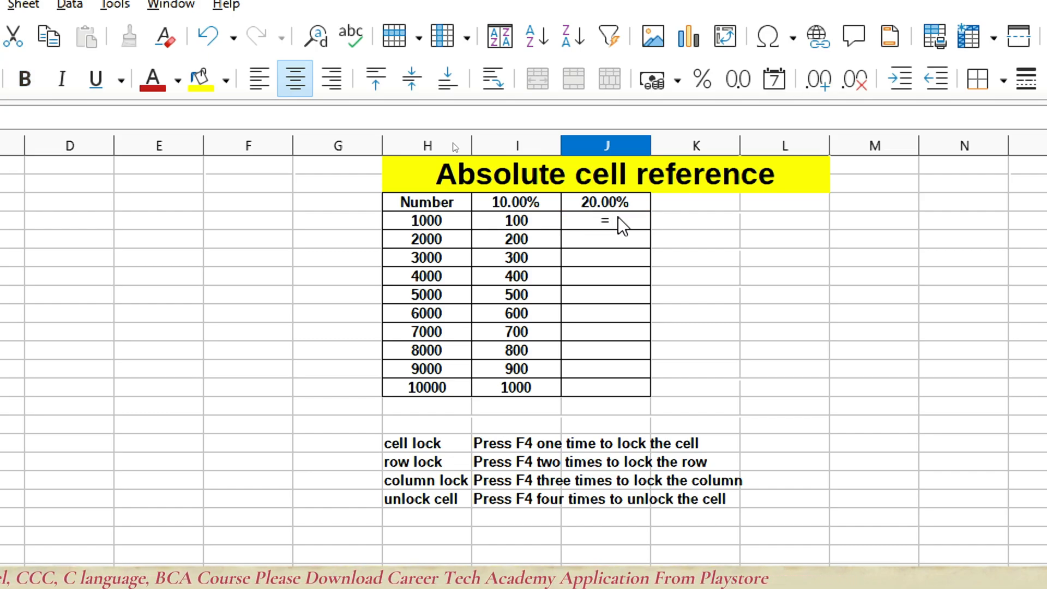
{"action": "key", "text": "Left"}
{"action": "key", "text": "Left"}
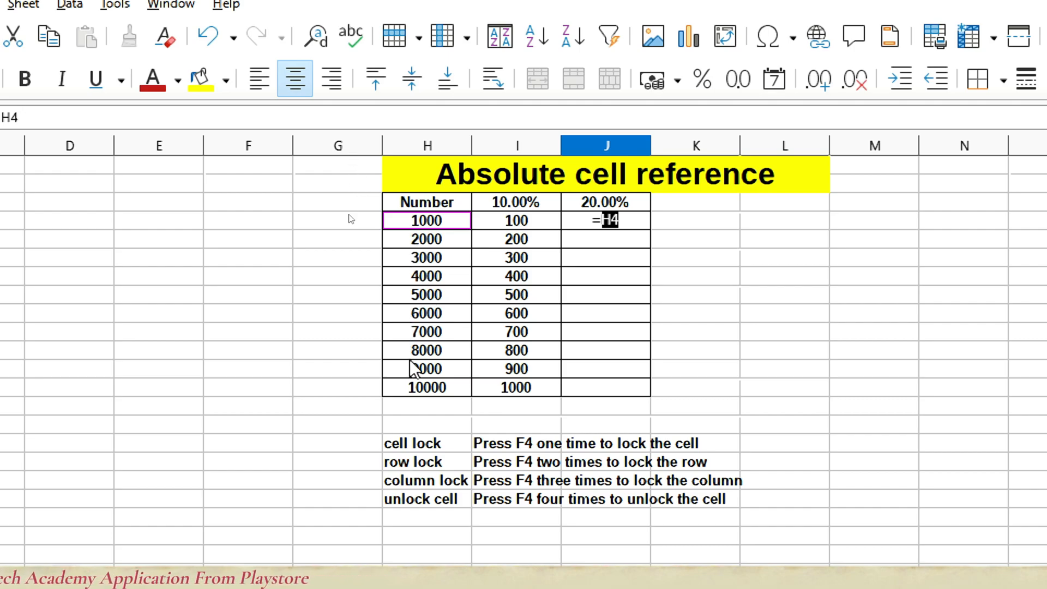
{"action": "type", "text": "*"}
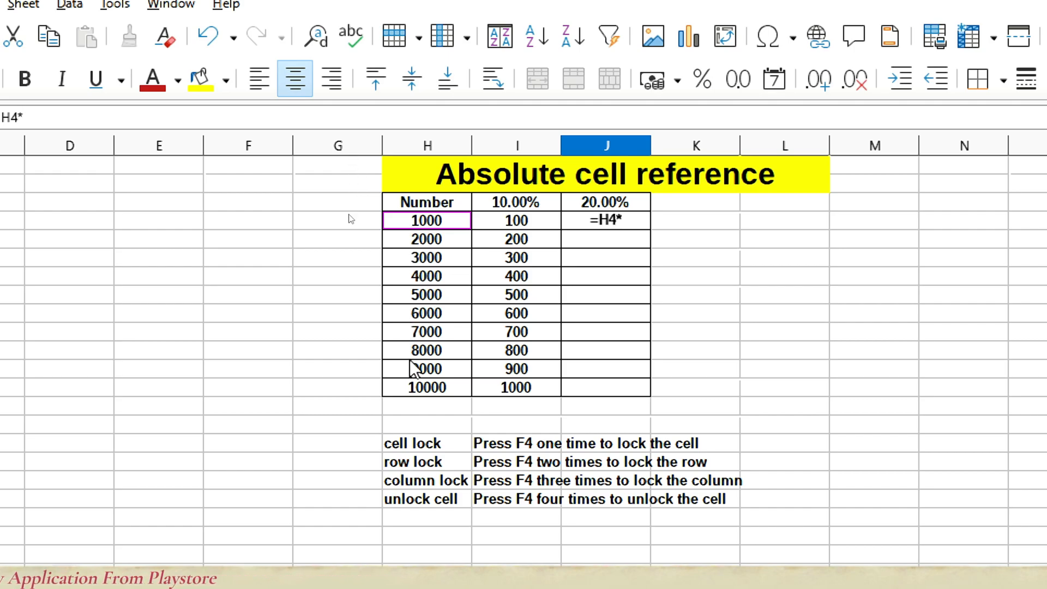
{"action": "left_click", "coordinate": [631, 202]}
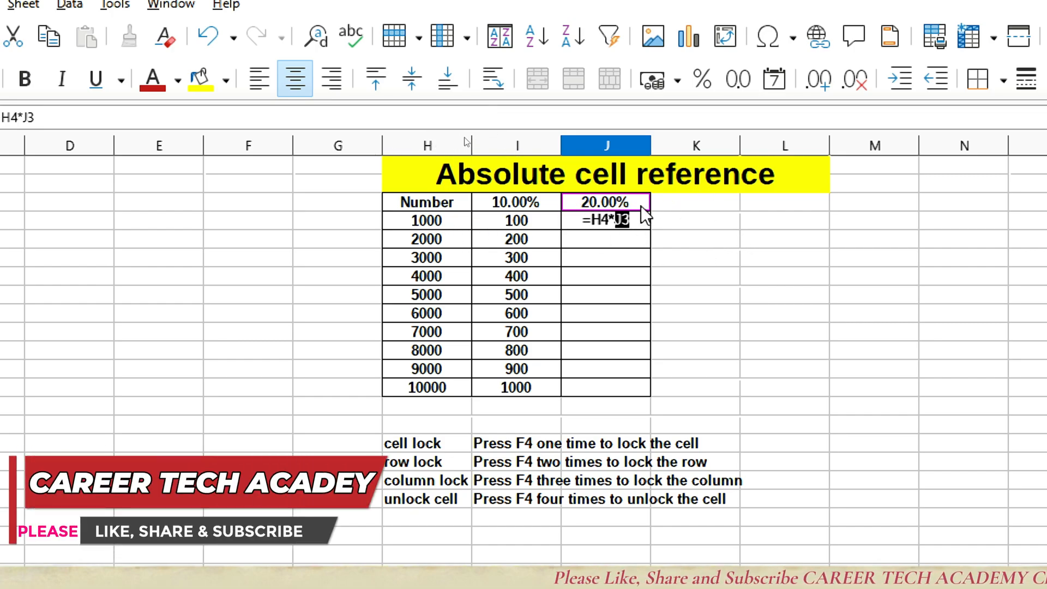
{"action": "key", "text": "F4"}
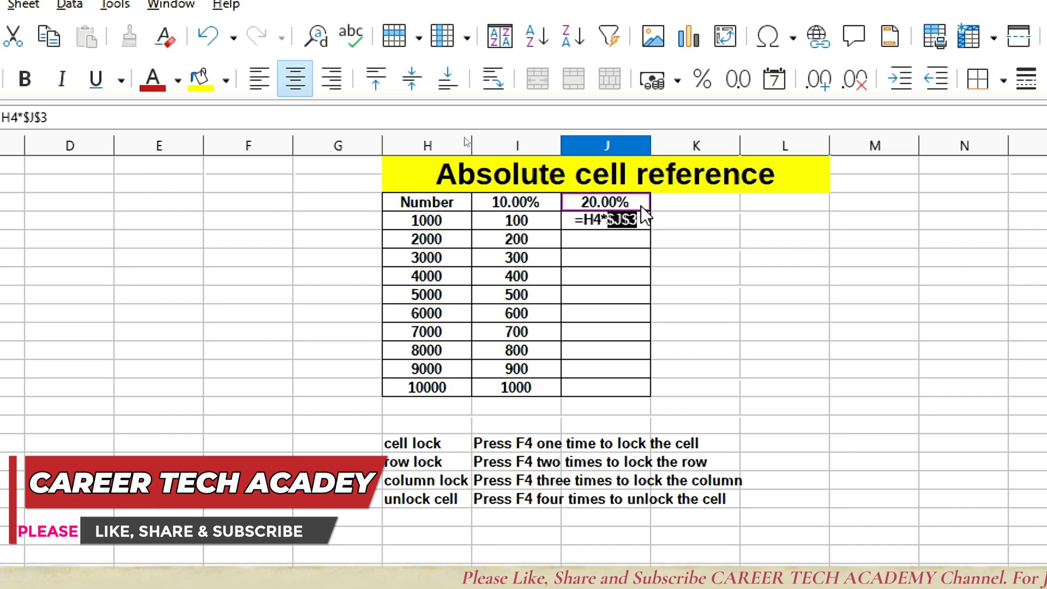
{"action": "key", "text": "Return"}
Step: Fill the J4 formula down through J13 and briefly show the sheet's formulas to check the references
{"action": "left_click", "coordinate": [636, 221]}
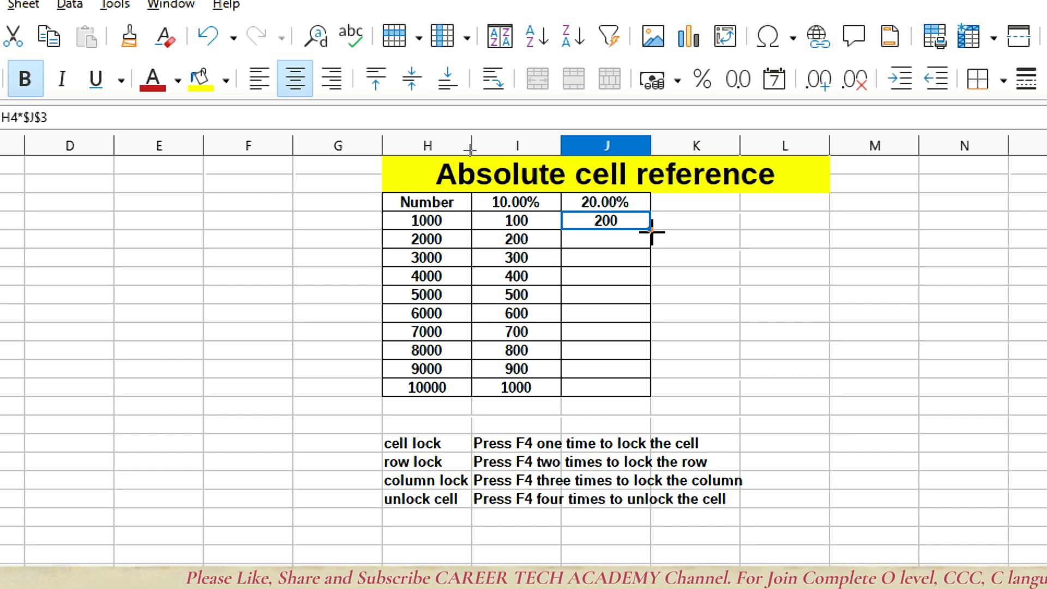
{"action": "double_click", "coordinate": [651, 228]}
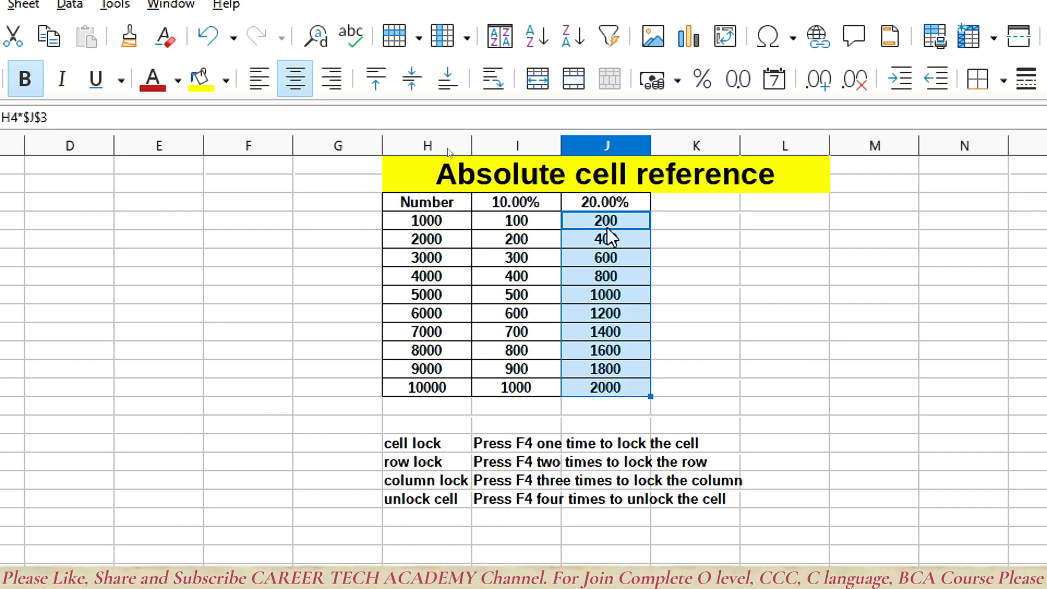
{"action": "key", "text": "ctrl+grave"}
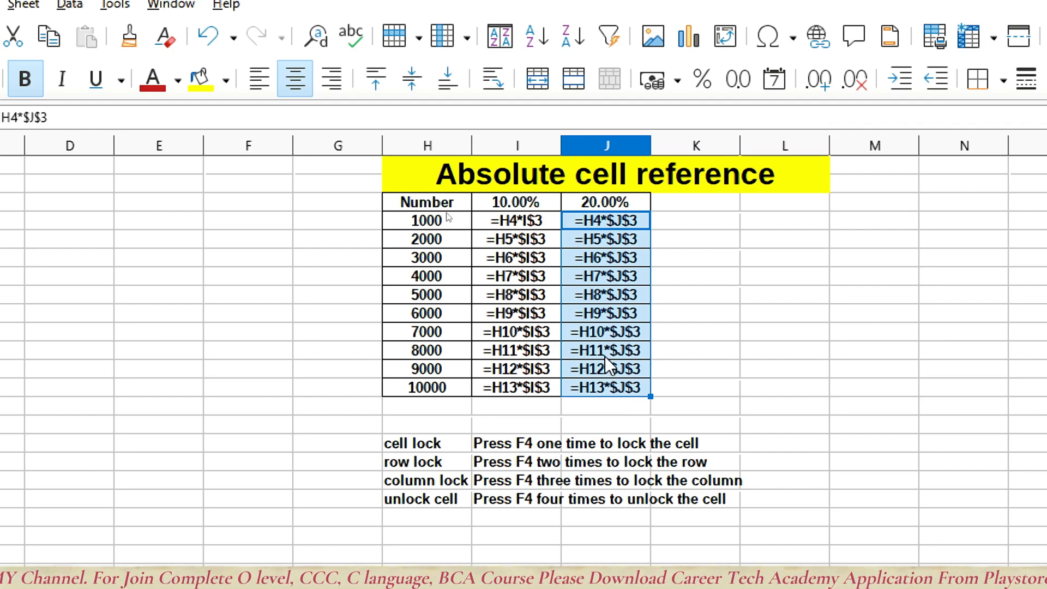
{"action": "key", "text": "ctrl+grave"}
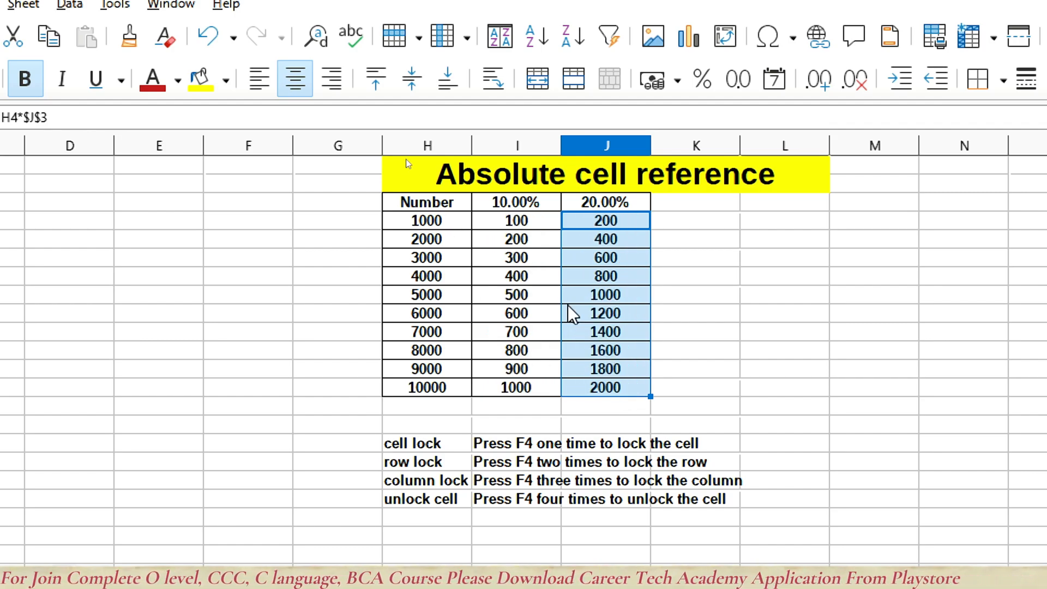
Step: Change the formula in I4 to =$H$4*I$3 by fully locking the reference to the first number
{"action": "left_click", "coordinate": [509, 223]}
{"action": "key", "text": "F2"}
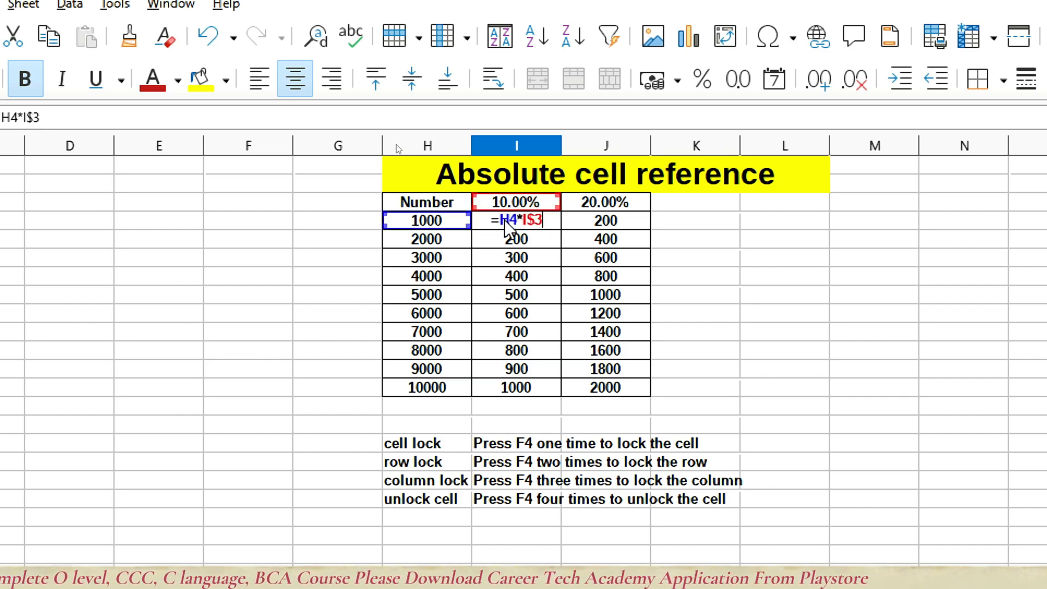
{"action": "key", "text": "Left"}
{"action": "key", "text": "Left"}
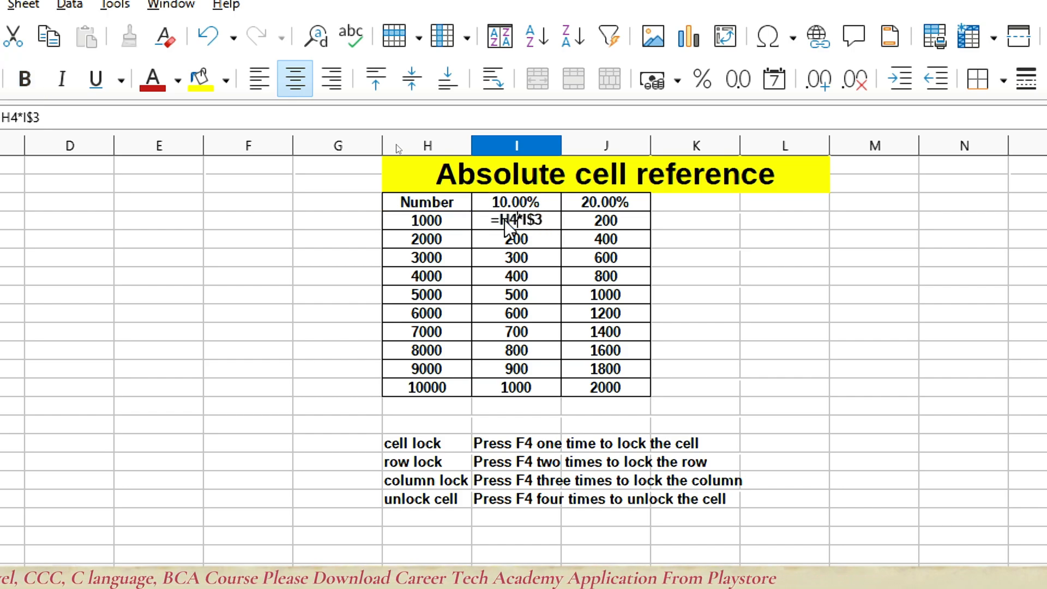
{"action": "key", "text": "F4"}
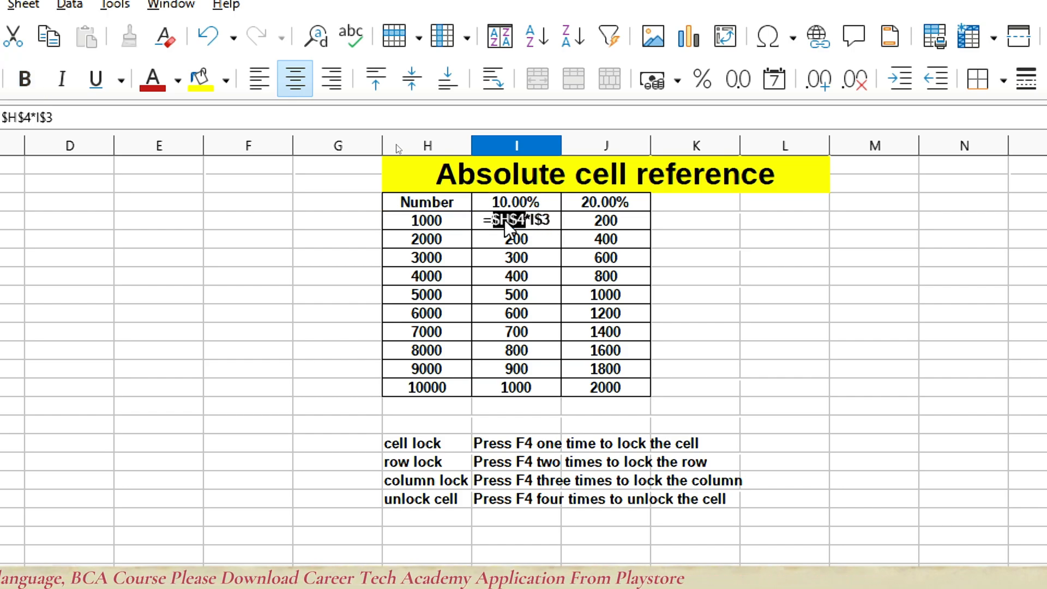
{"action": "key", "text": "Return"}
Step: Fill the I4 formula down through I13 and display formulas in place of the results
{"action": "key", "text": "Up"}
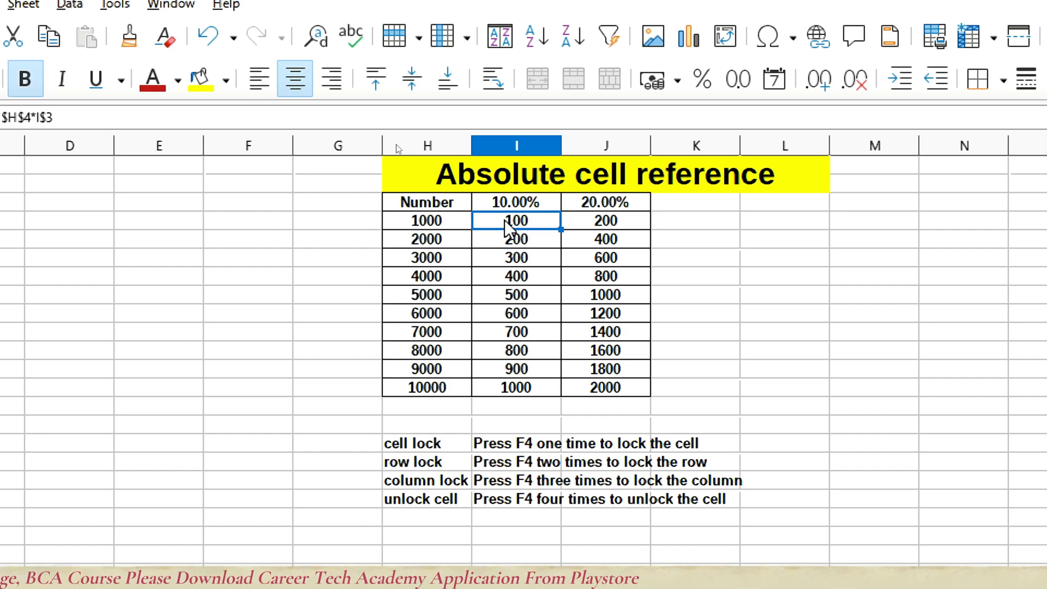
{"action": "double_click", "coordinate": [561, 229]}
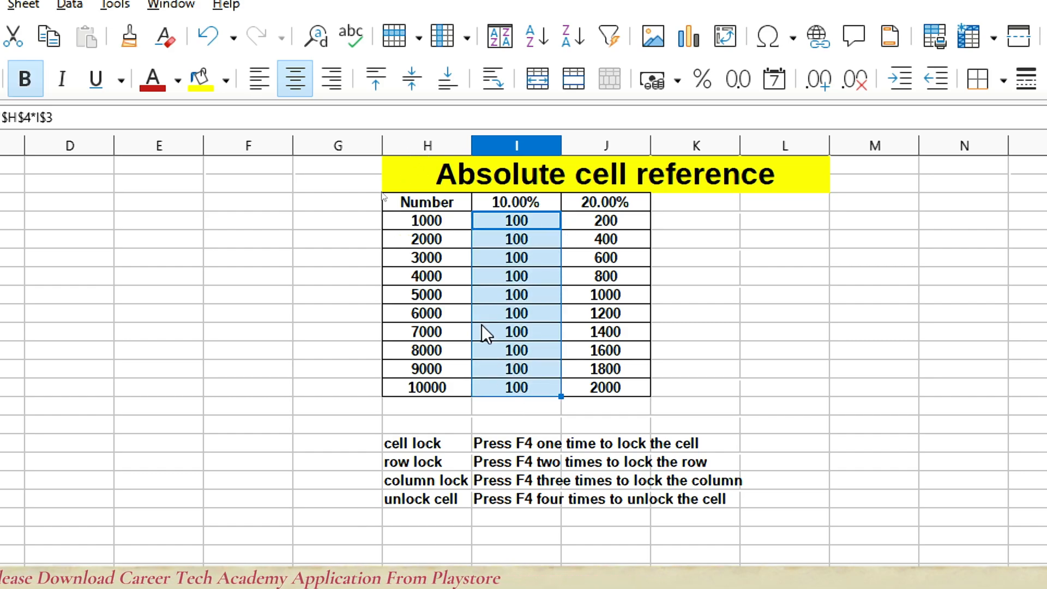
{"action": "left_click", "coordinate": [426, 221]}
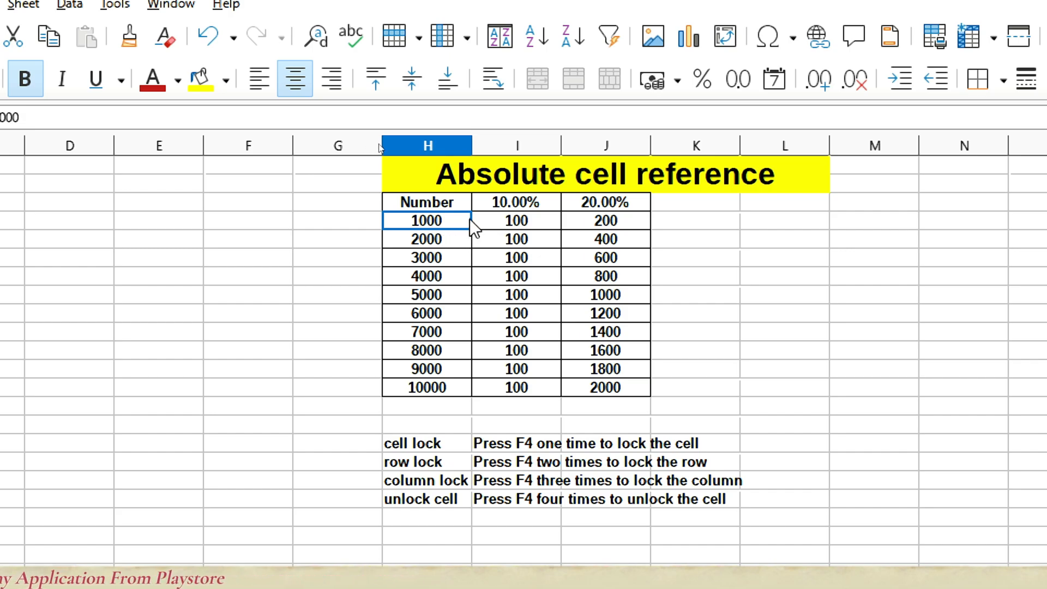
{"action": "key", "text": "ctrl+grave"}
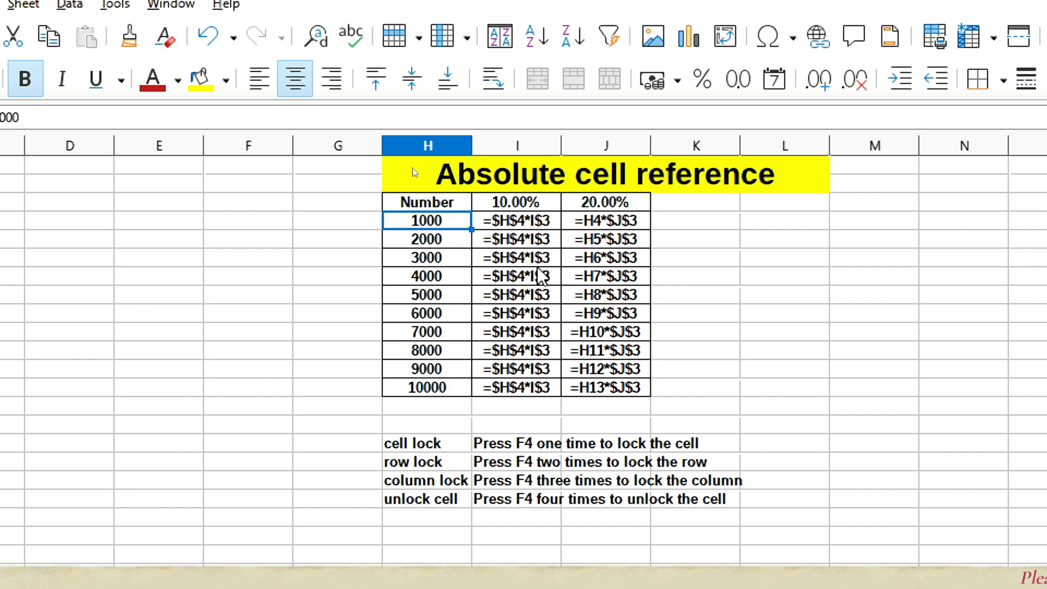
Step: Turn off the formula display and replace the formula in I4 with =H4*$I$3
{"action": "left_click", "coordinate": [522, 218]}
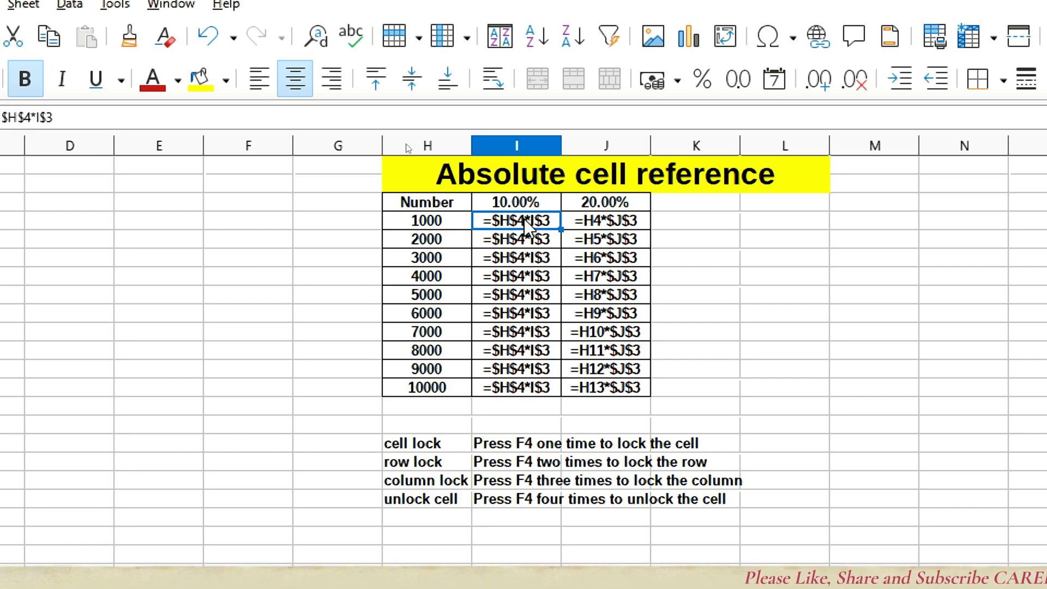
{"action": "key", "text": "ctrl+grave"}
{"action": "double_click", "coordinate": [525, 219]}
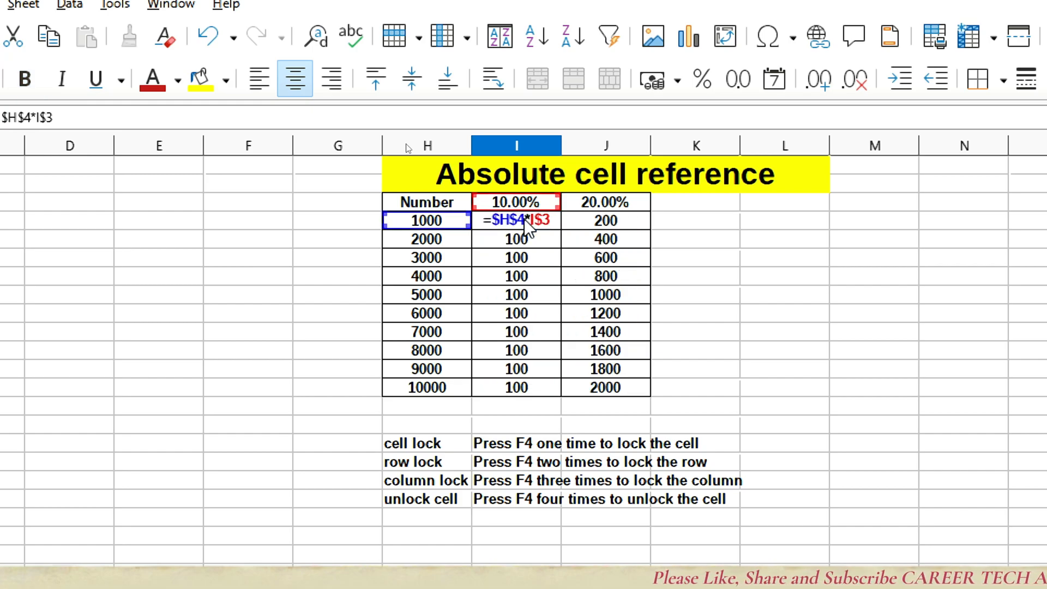
{"action": "key", "text": "BackSpace"}
{"action": "key", "text": "BackSpace"}
{"action": "key", "text": "BackSpace"}
{"action": "key", "text": "BackSpace"}
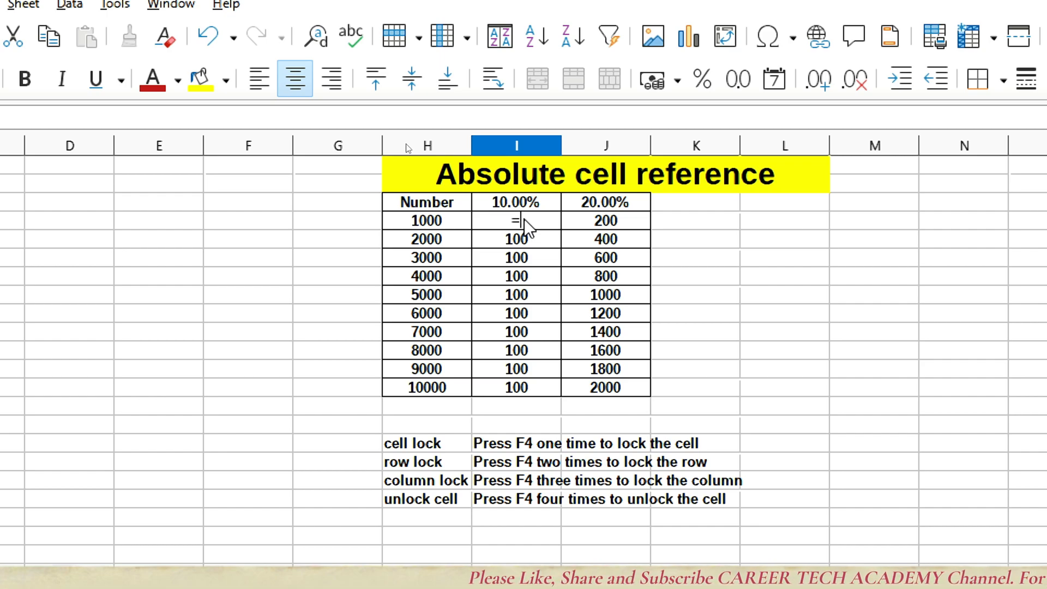
{"action": "key", "text": "Left"}
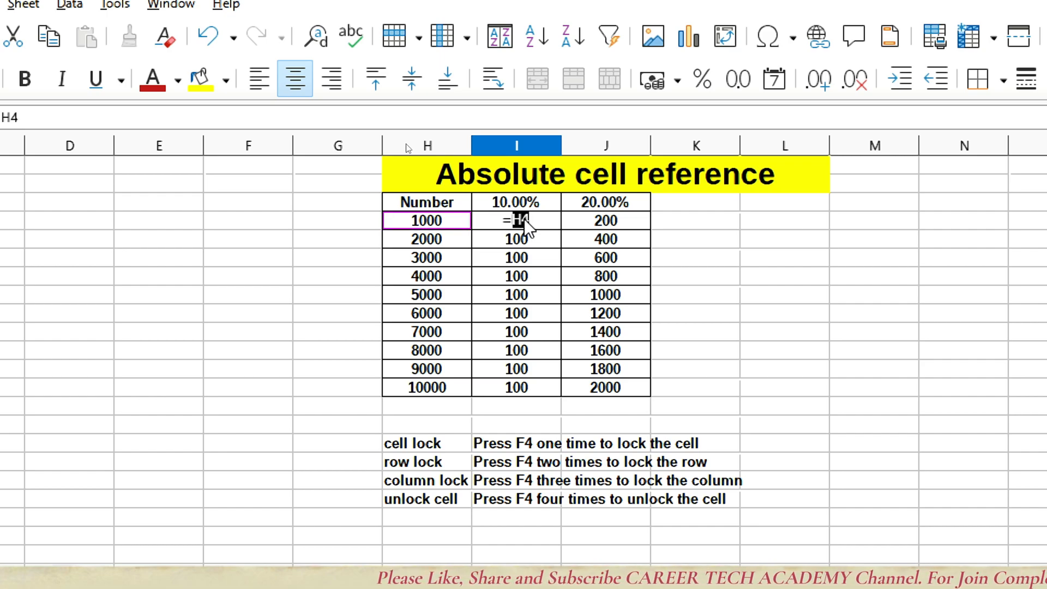
{"action": "key", "text": "Up"}
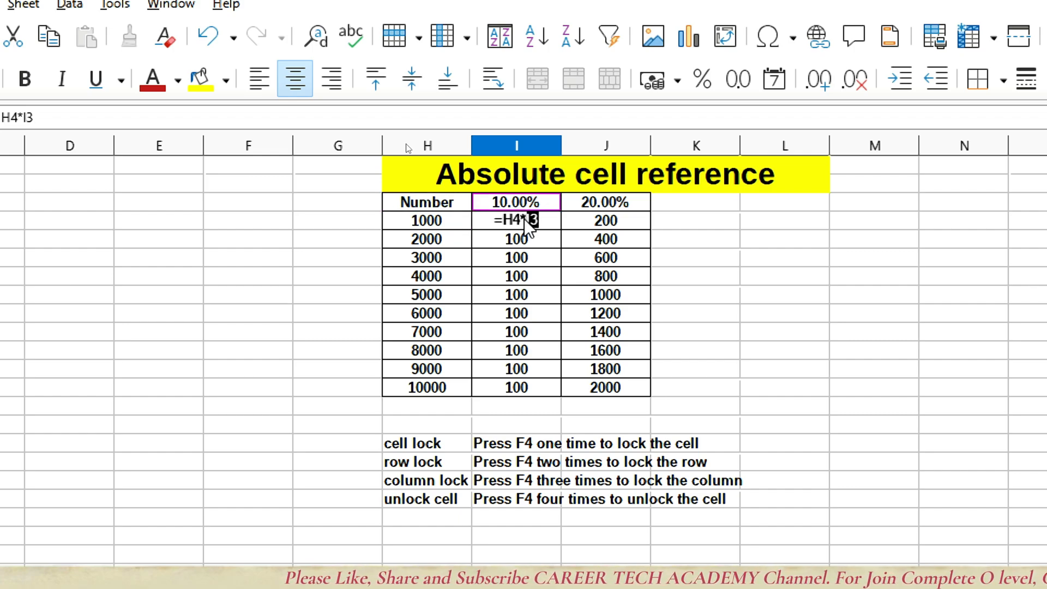
{"action": "key", "text": "F4"}
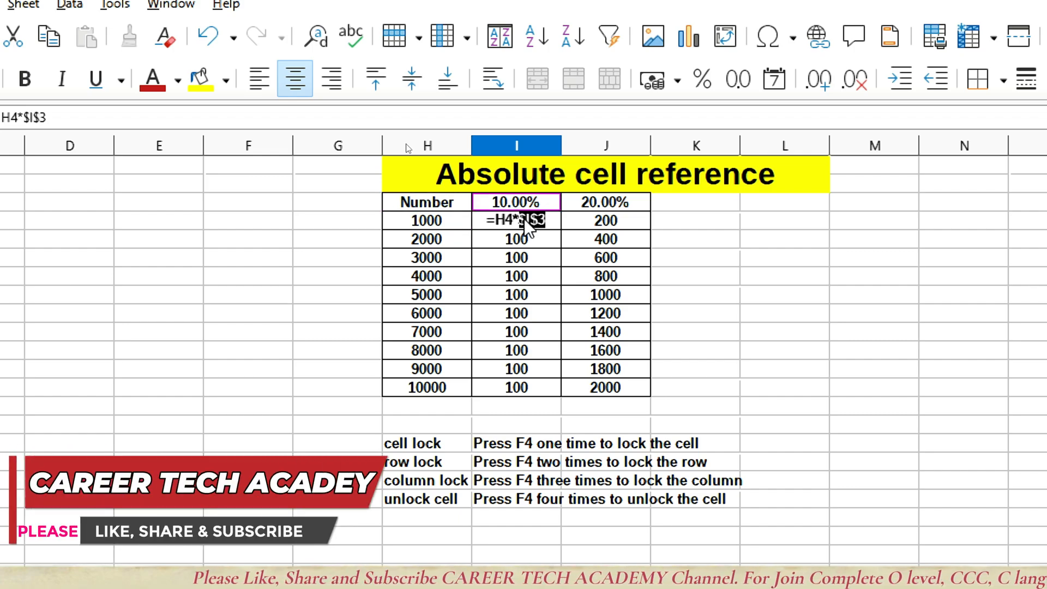
{"action": "key", "text": "Return"}
Step: Fill the formula from I4 down through I13, and show formulas instead of results in the sheet
{"action": "left_click", "coordinate": [524, 219]}
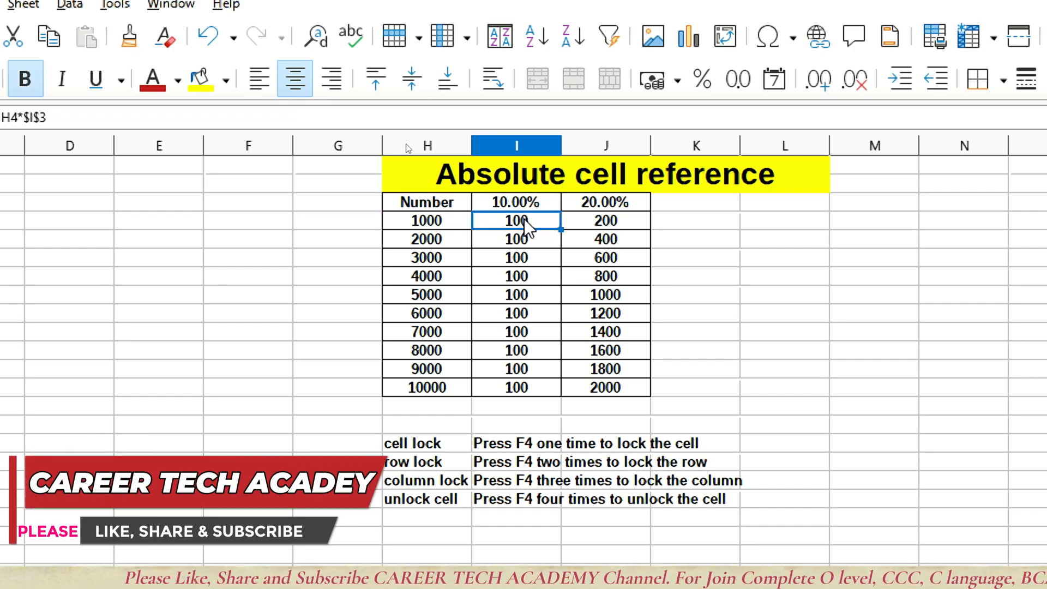
{"action": "double_click", "coordinate": [562, 230]}
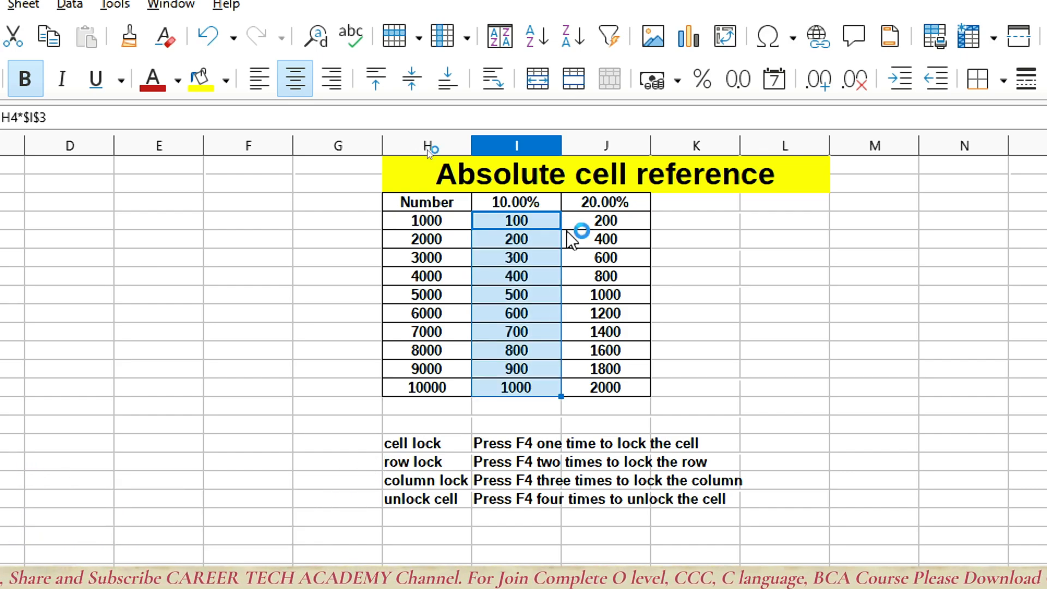
{"action": "key", "text": "ctrl+grave"}
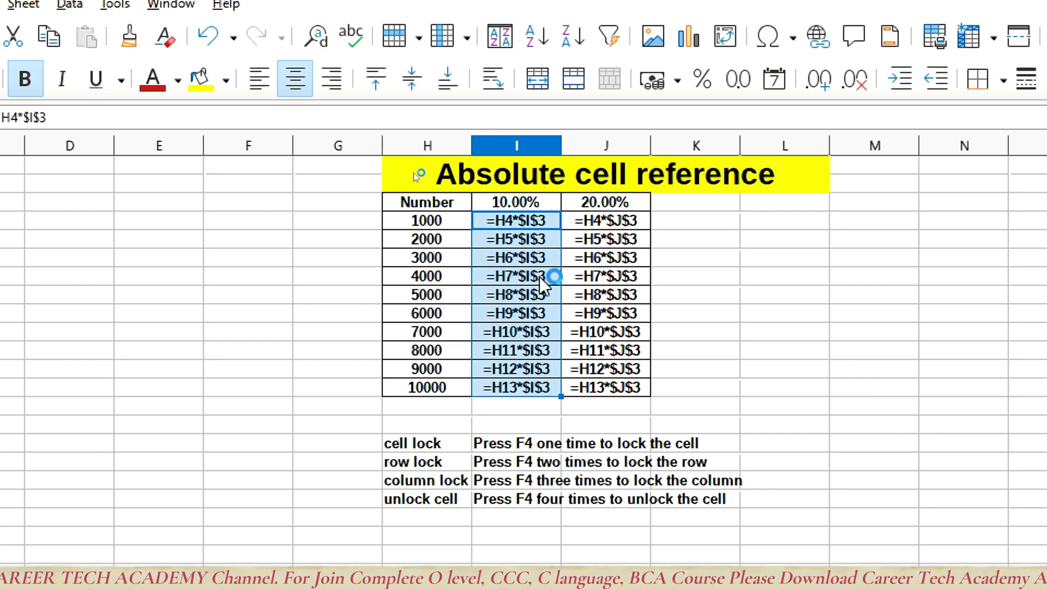
{"action": "left_click", "coordinate": [527, 174]}
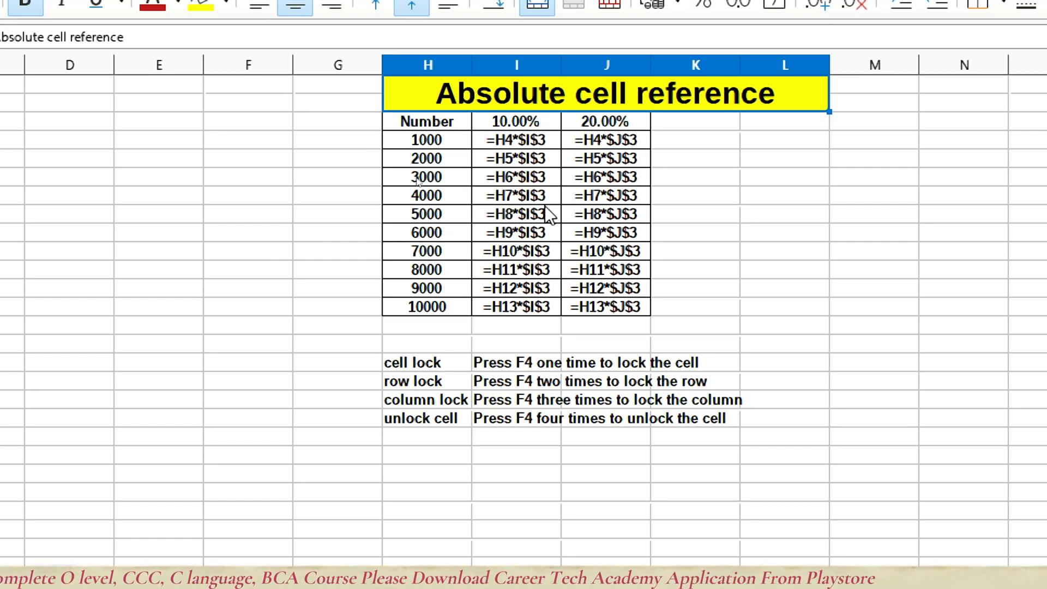
Step: Append the example reference $A$1 to the end of the "cell lock" note below the table
{"action": "left_click_drag", "start_coordinate": [487, 364], "coordinate": [700, 415]}
{"action": "left_click", "coordinate": [702, 364]}
{"action": "left_click", "coordinate": [547, 362]}
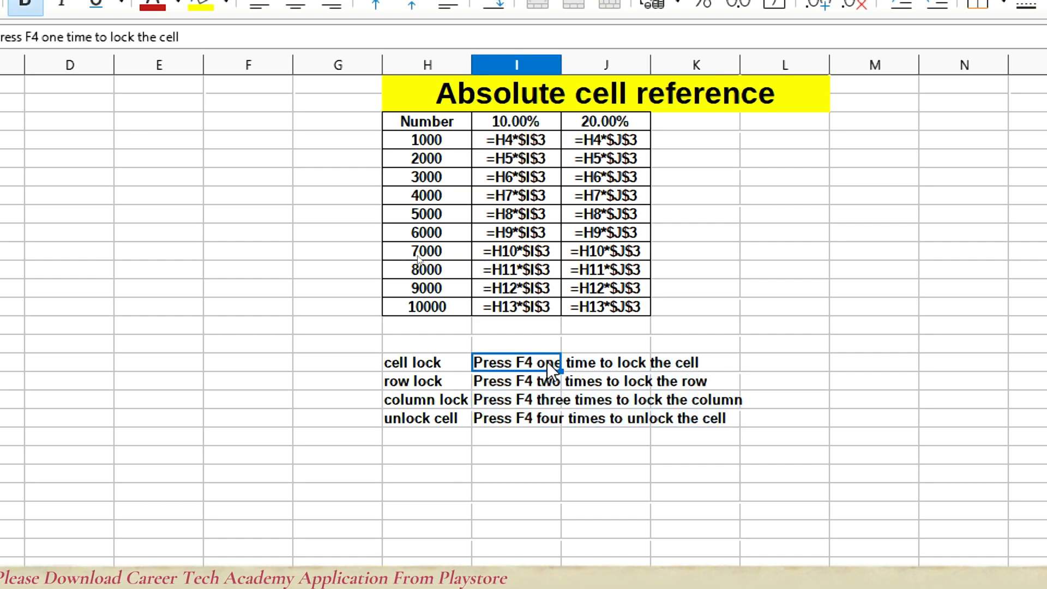
{"action": "key", "text": "F2"}
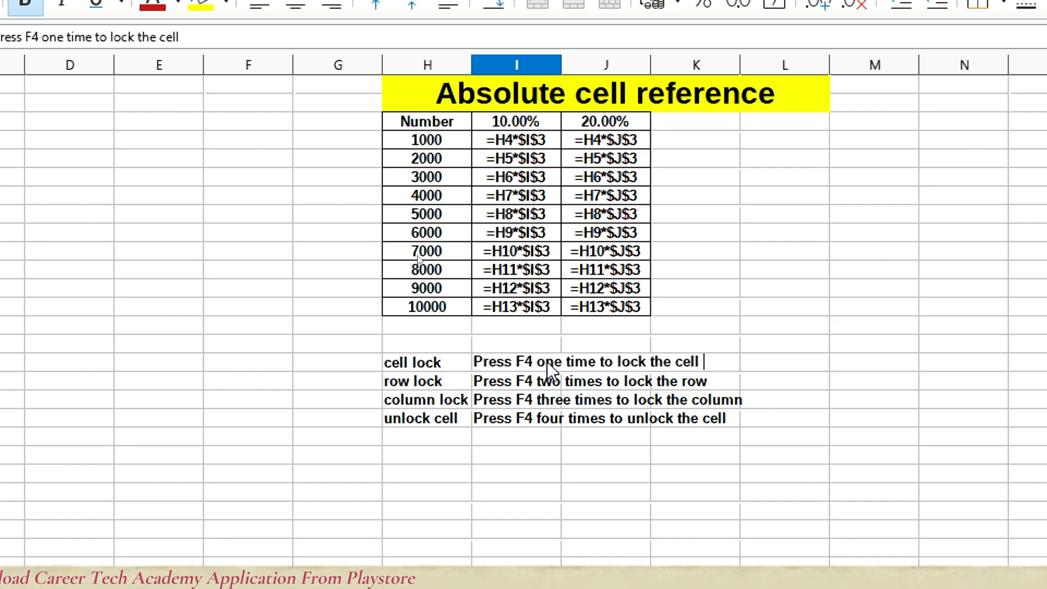
{"action": "type", "text": "$A"}
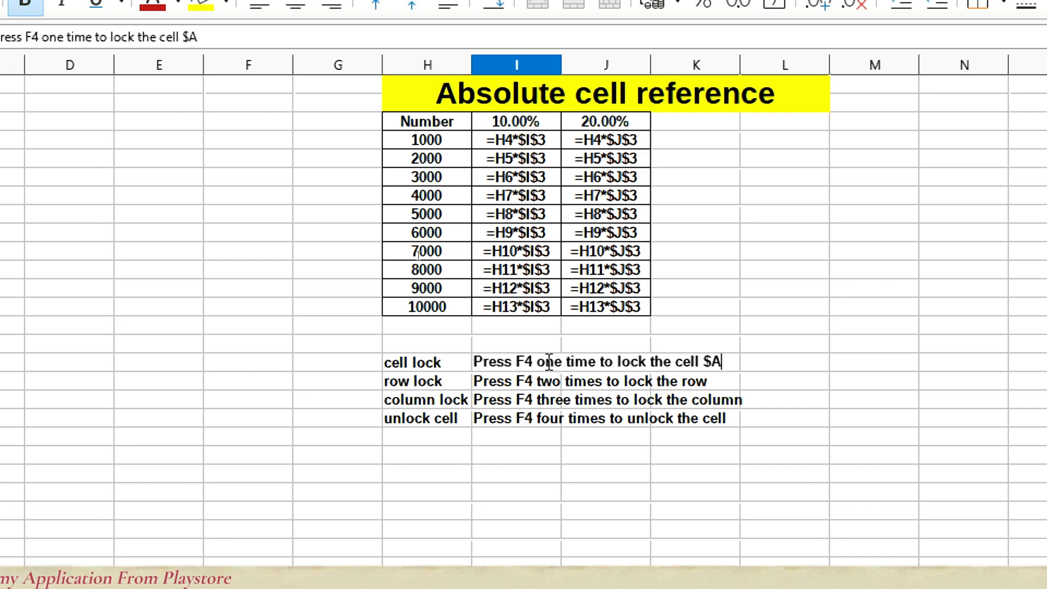
{"action": "type", "text": "$1"}
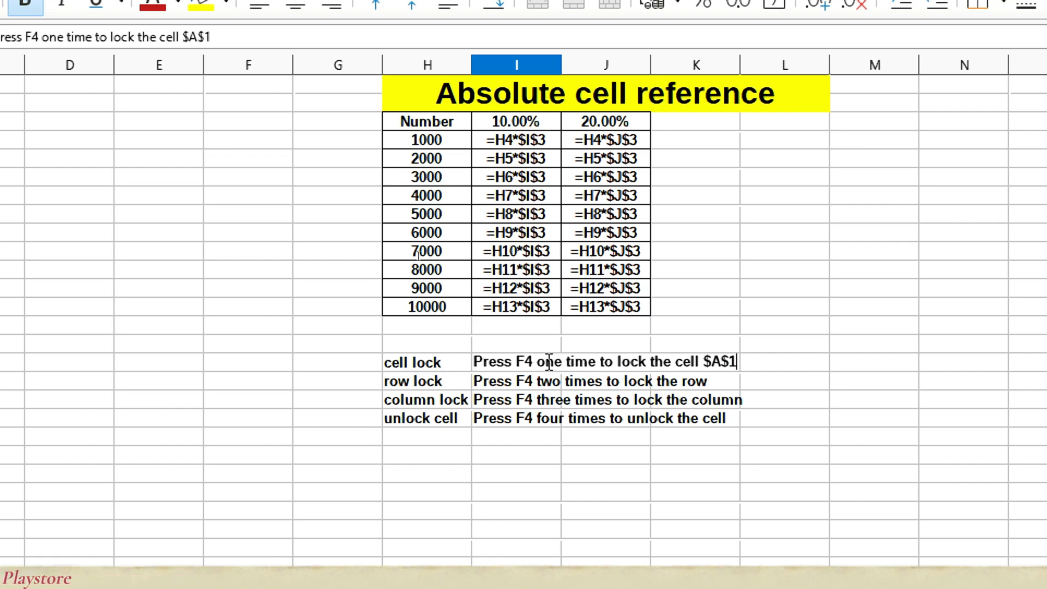
{"action": "key", "text": "Return"}
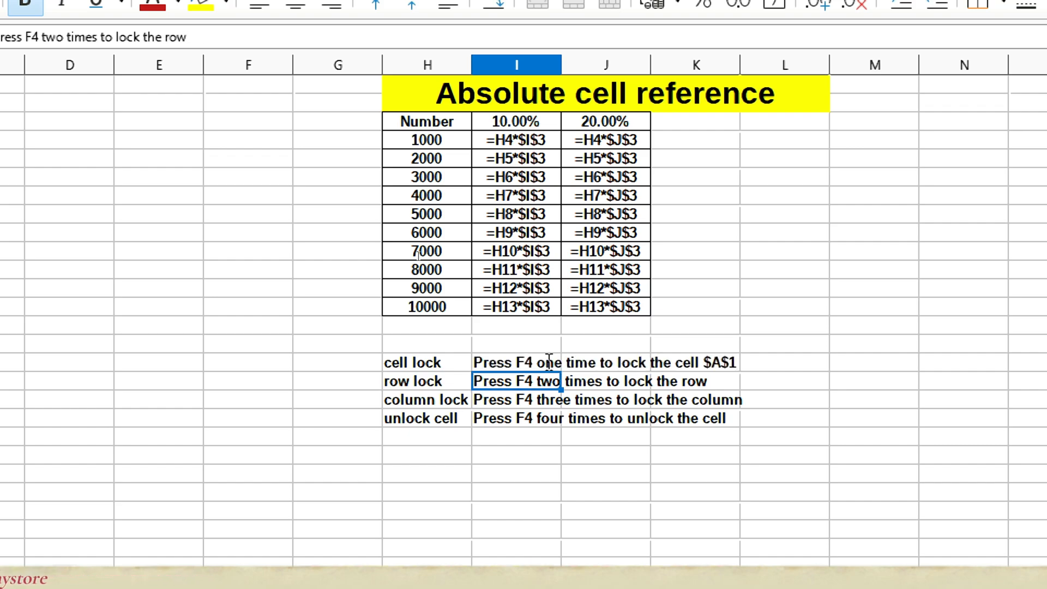
Step: Append the example reference A$1 to the end of the "row lock" note
{"action": "key", "text": "F2"}
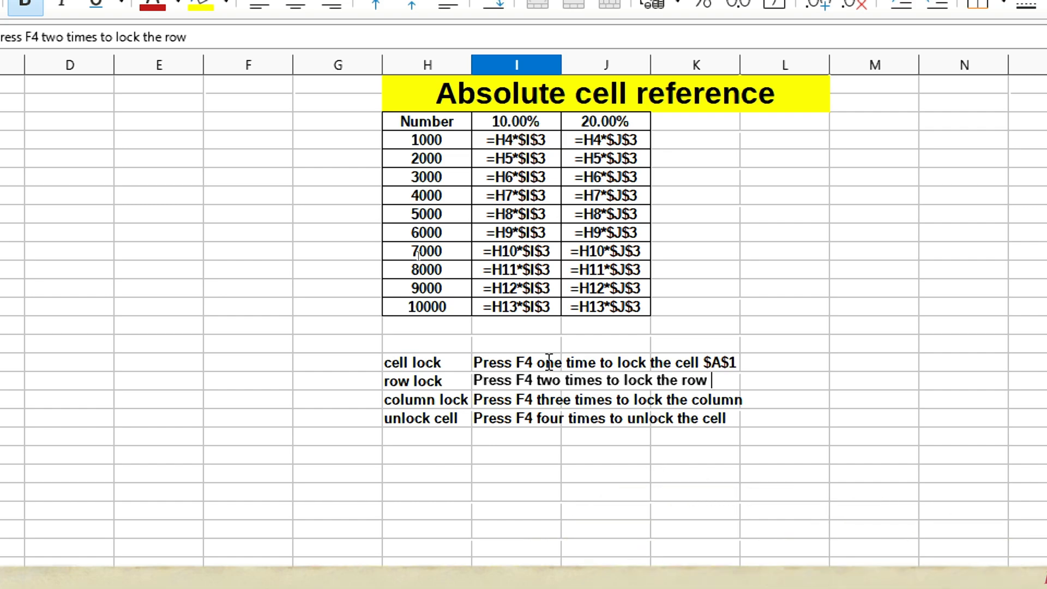
{"action": "type", "text": "A"}
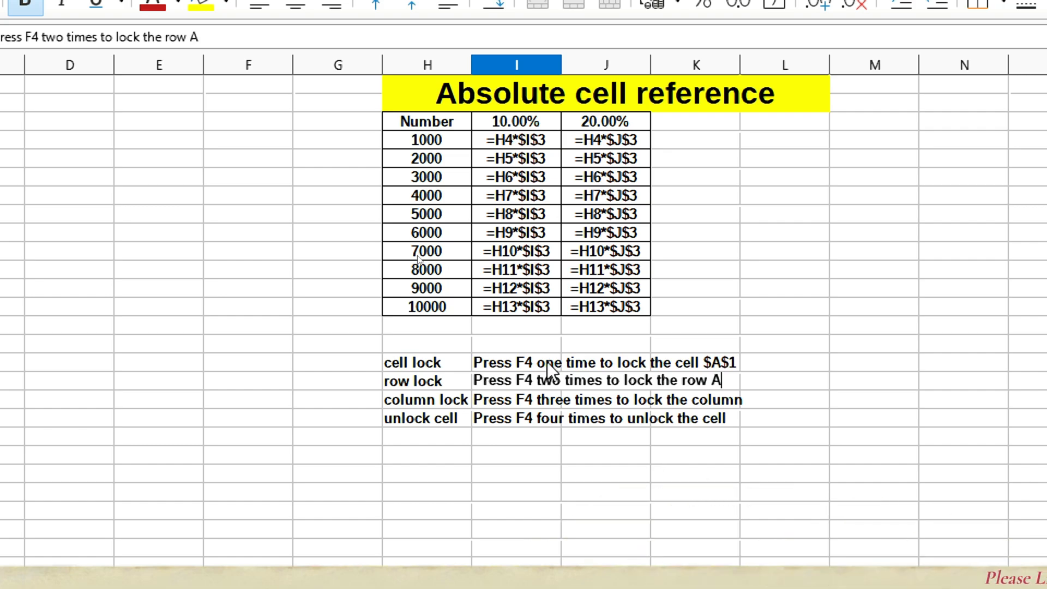
{"action": "type", "text": "$1"}
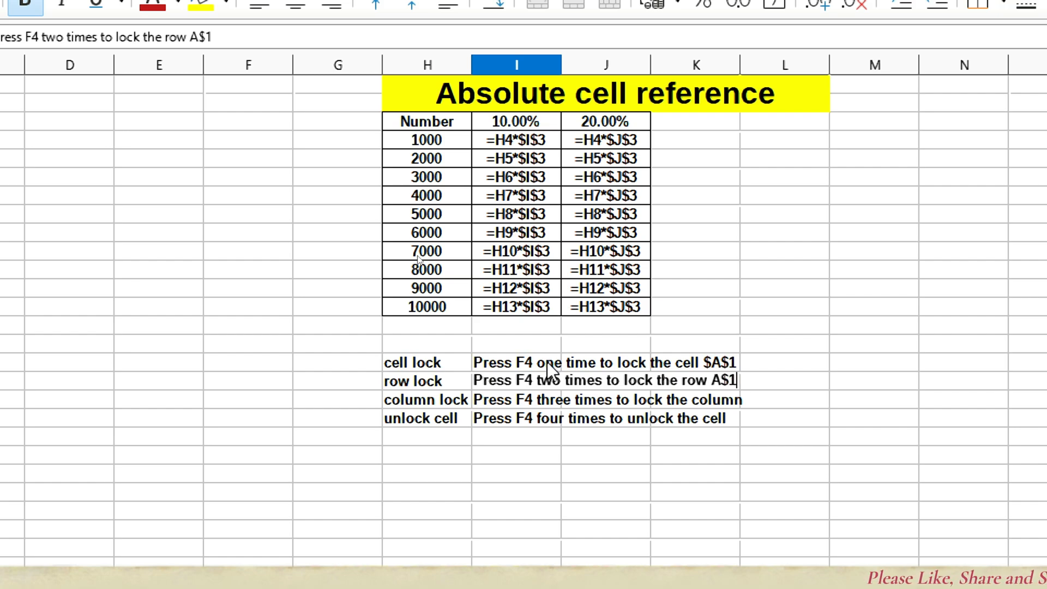
{"action": "key", "text": "Return"}
Step: Append $A1 to the end of the "column lock" note and A1 to the end of the "unlock cell" note
{"action": "key", "text": "F2"}
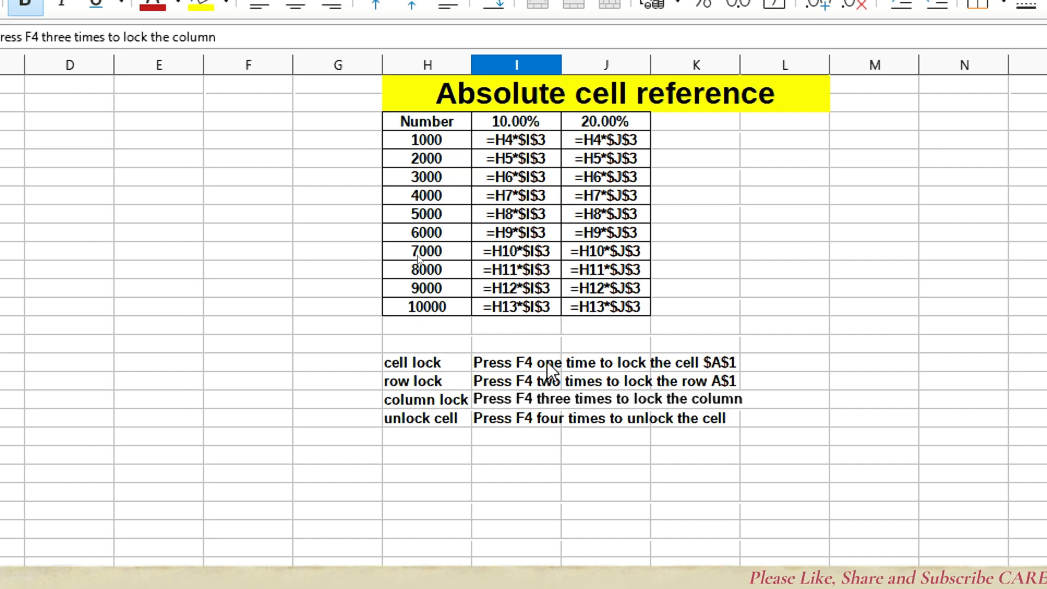
{"action": "type", "text": "$A1"}
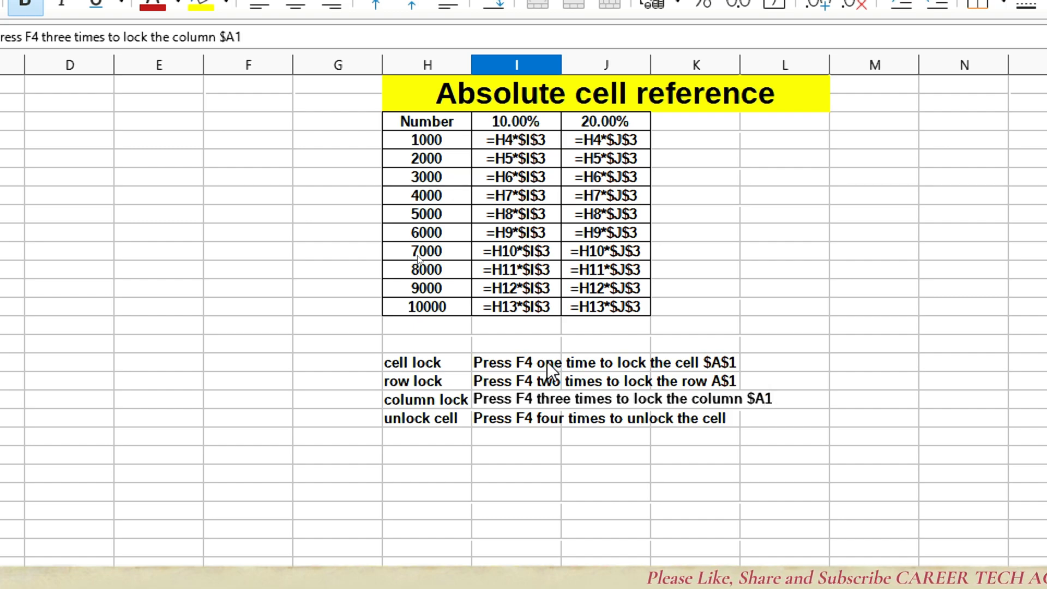
{"action": "key", "text": "Return"}
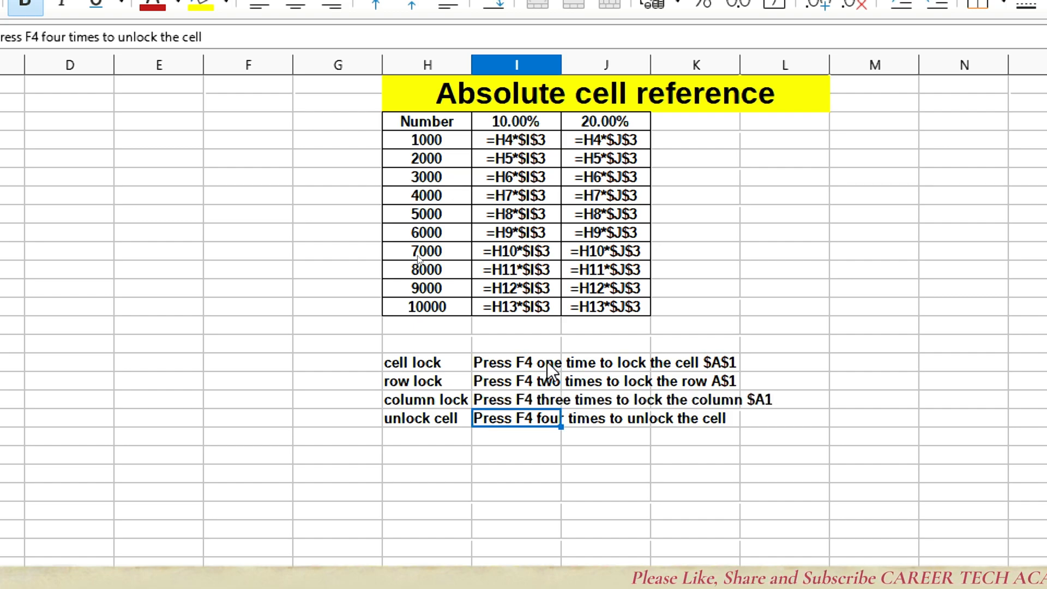
{"action": "key", "text": "F2"}
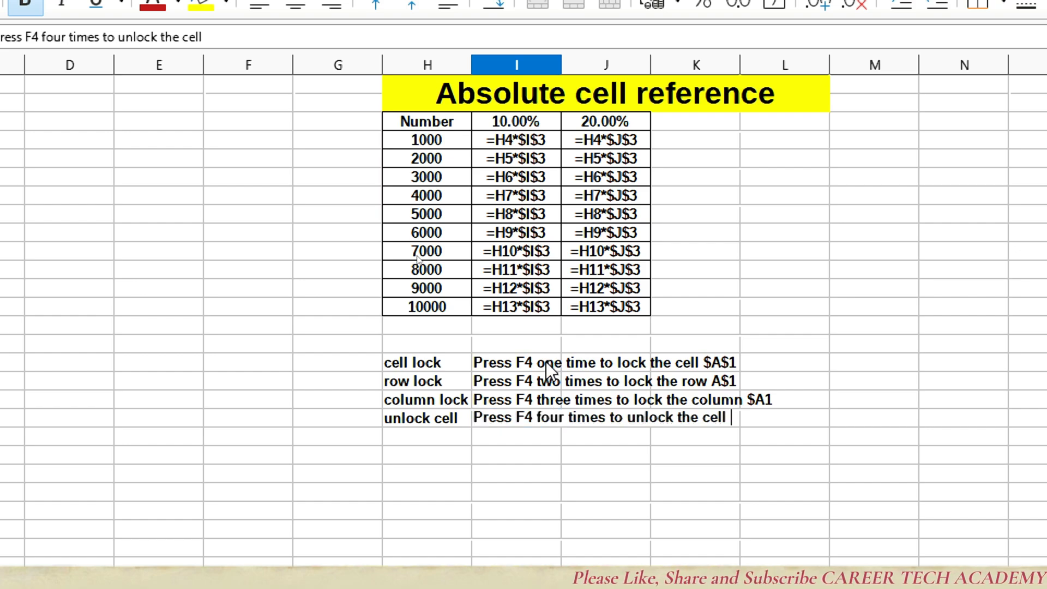
{"action": "type", "text": "A1"}
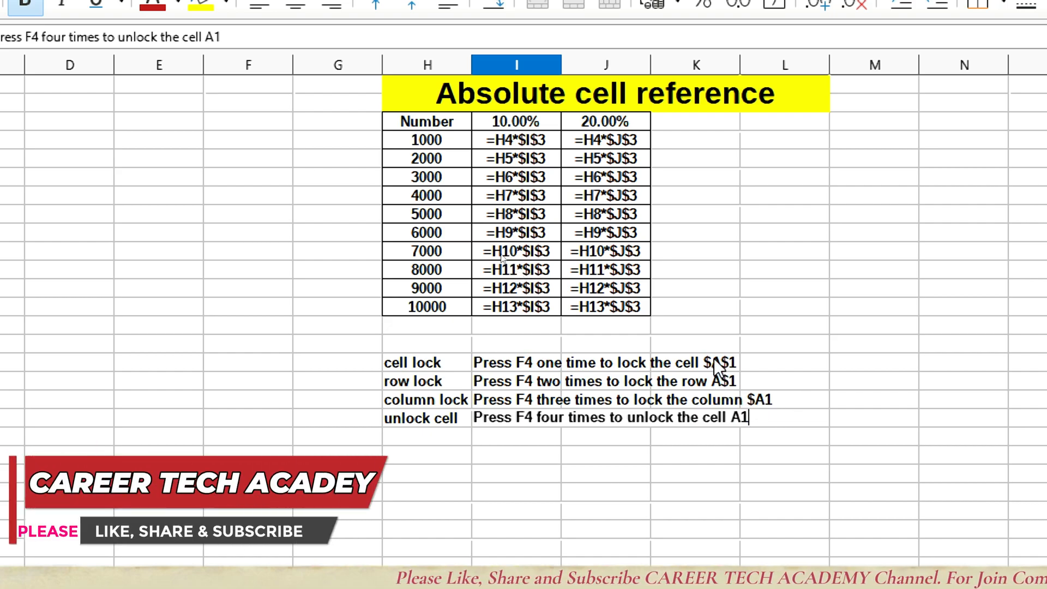
Step: Insert the word "example" before $A$1 in the "cell lock" note
{"action": "left_click", "coordinate": [522, 366]}
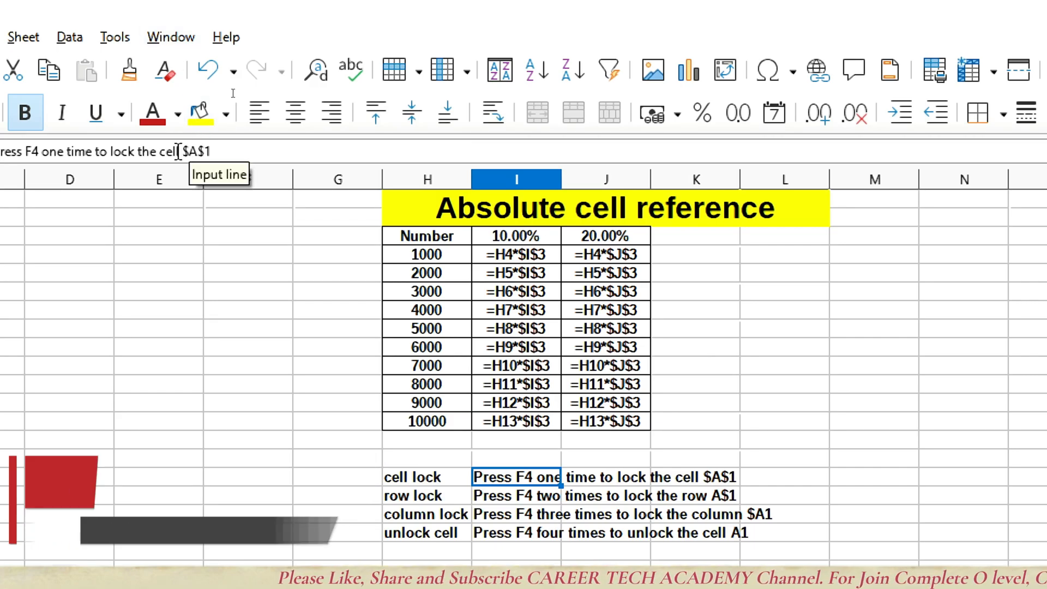
{"action": "left_click", "coordinate": [183, 151]}
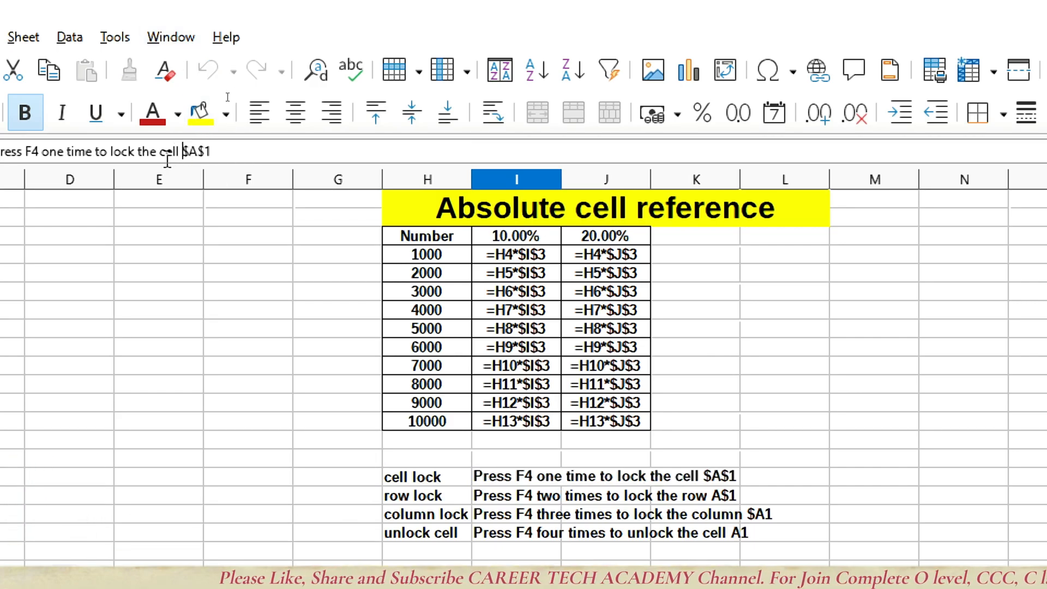
{"action": "type", "text": "exampl"}
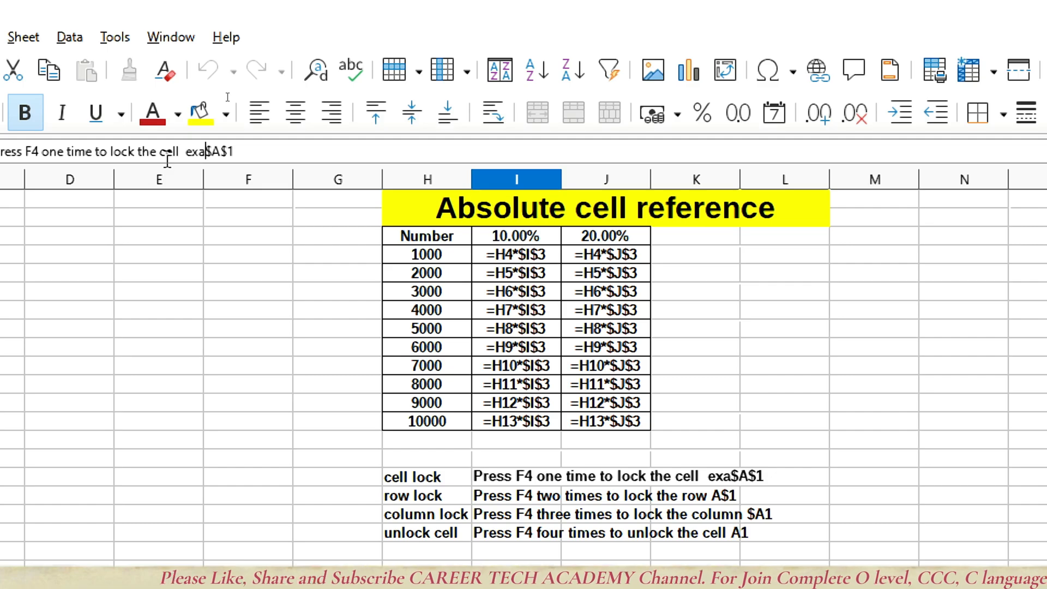
{"action": "type", "text": "e"}
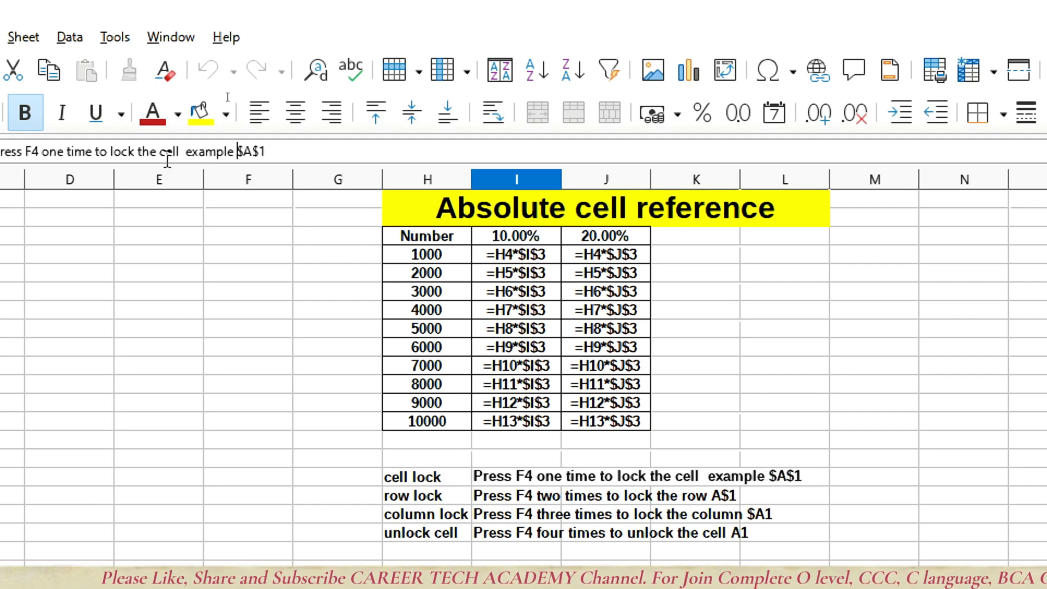
{"action": "key", "text": "Return"}
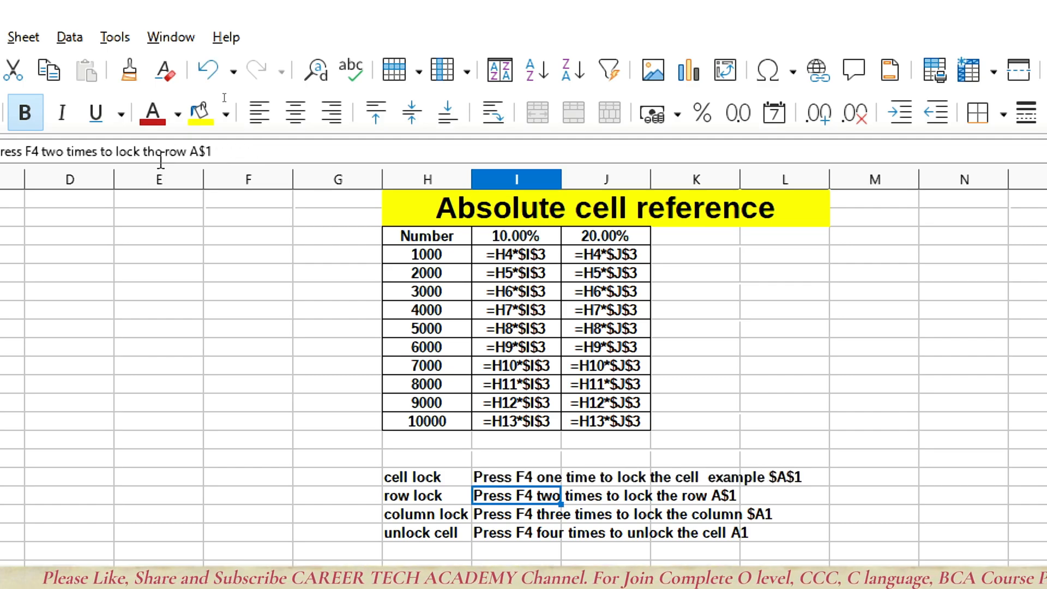
Step: Insert the word "example" before A$1 in the "row lock" note
{"action": "left_click", "coordinate": [190, 151]}
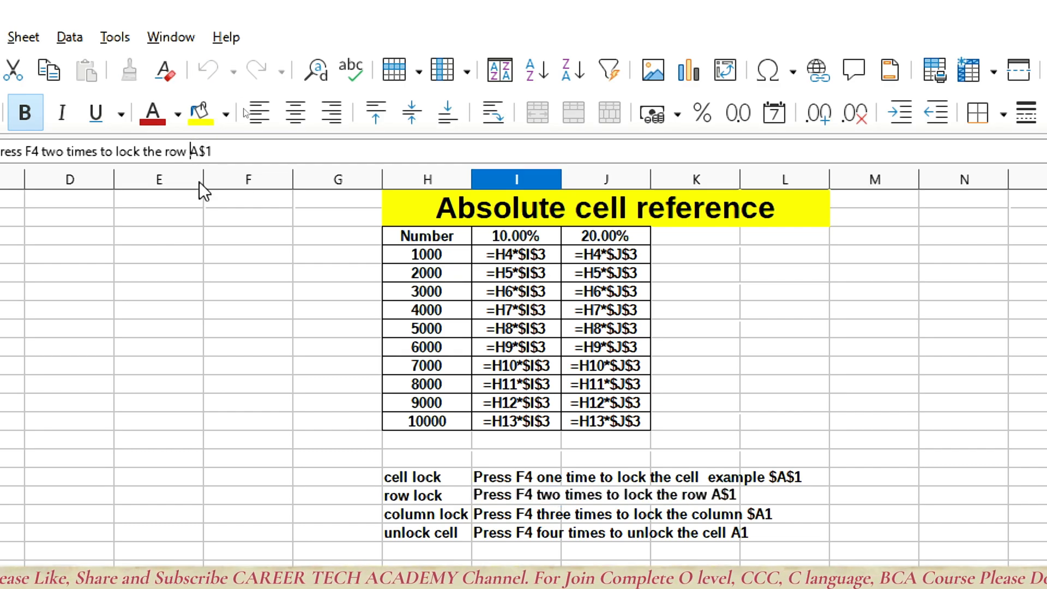
{"action": "type", "text": "Ex"}
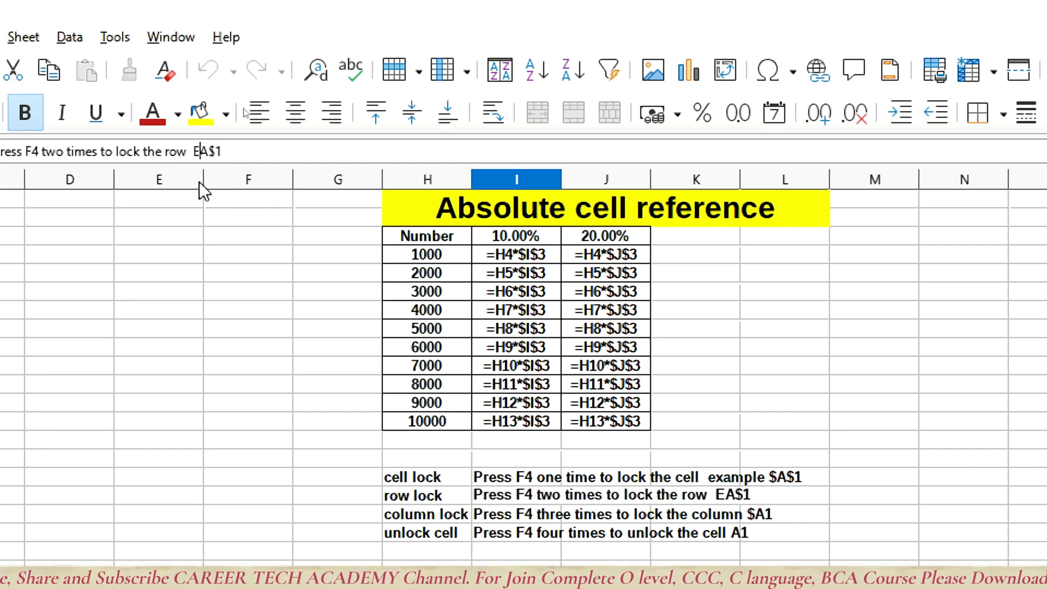
{"action": "key", "text": "BackSpace"}
{"action": "key", "text": "BackSpace"}
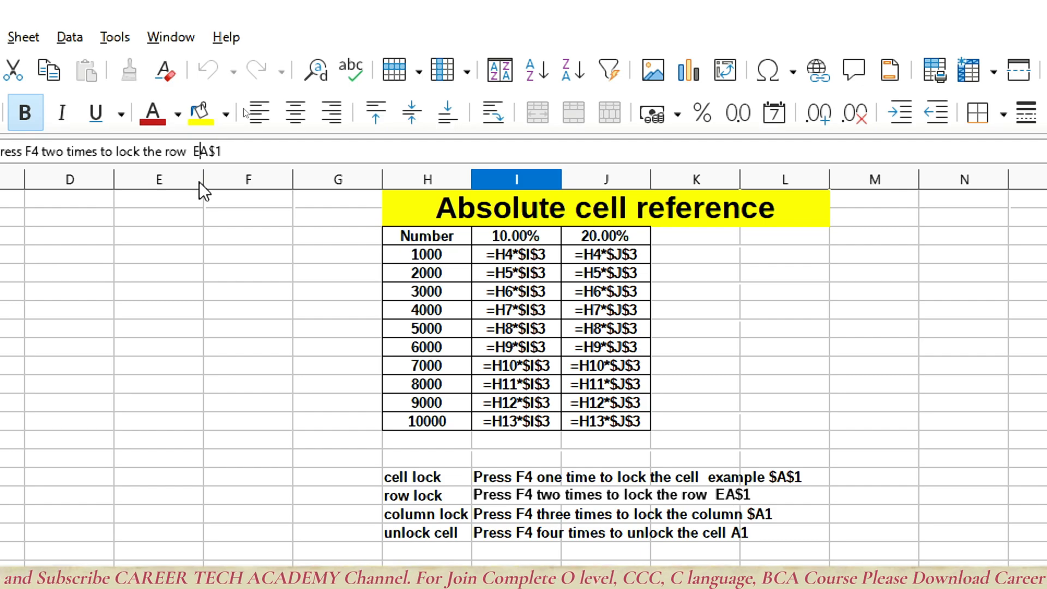
{"action": "type", "text": "example"}
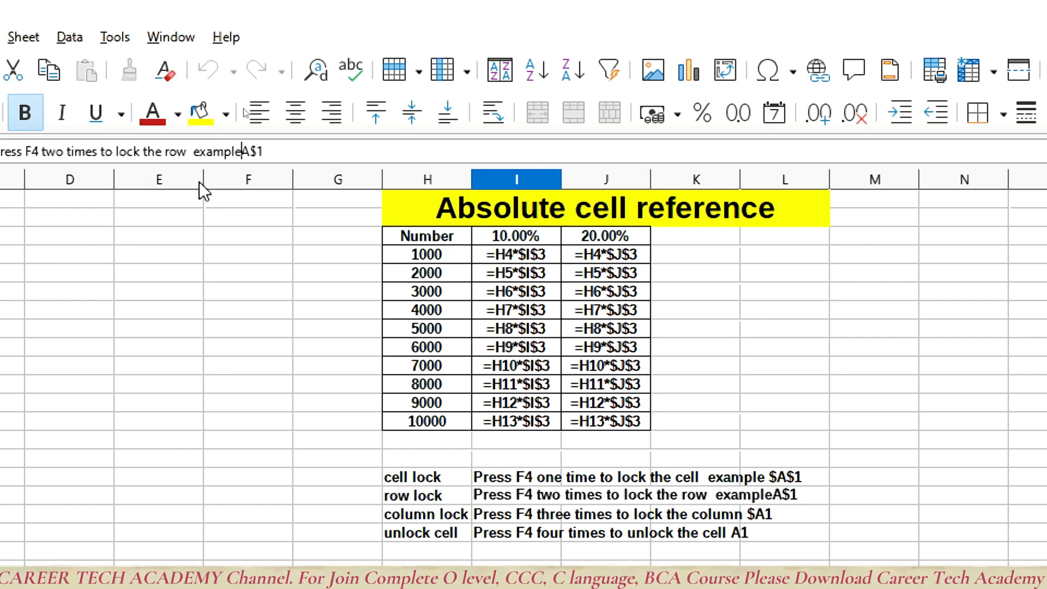
{"action": "key", "text": "Return"}
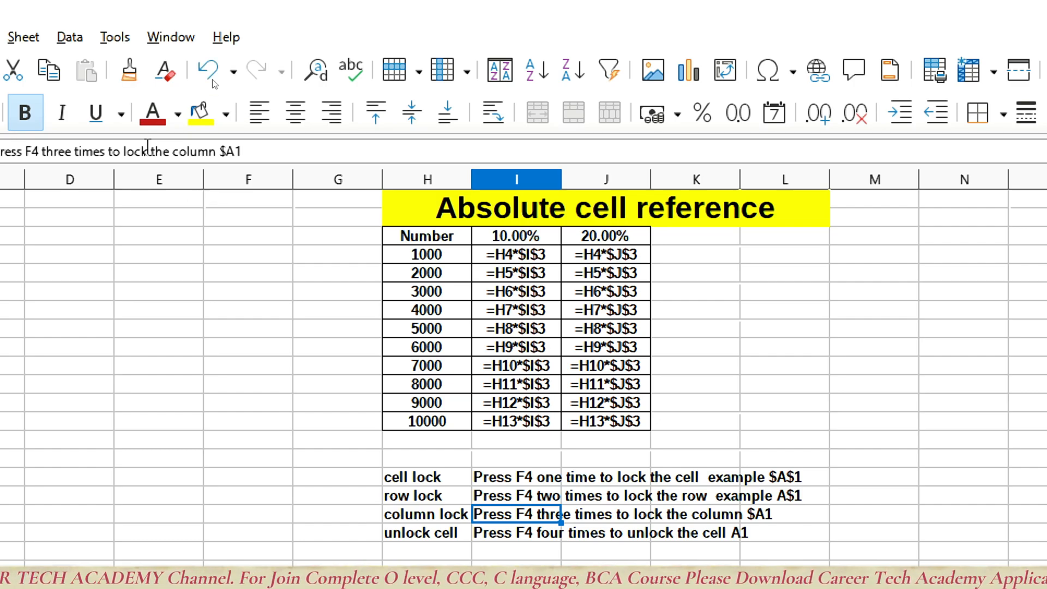
Step: Insert the word "example" before $A1 in the "column lock" note
{"action": "left_click", "coordinate": [217, 152]}
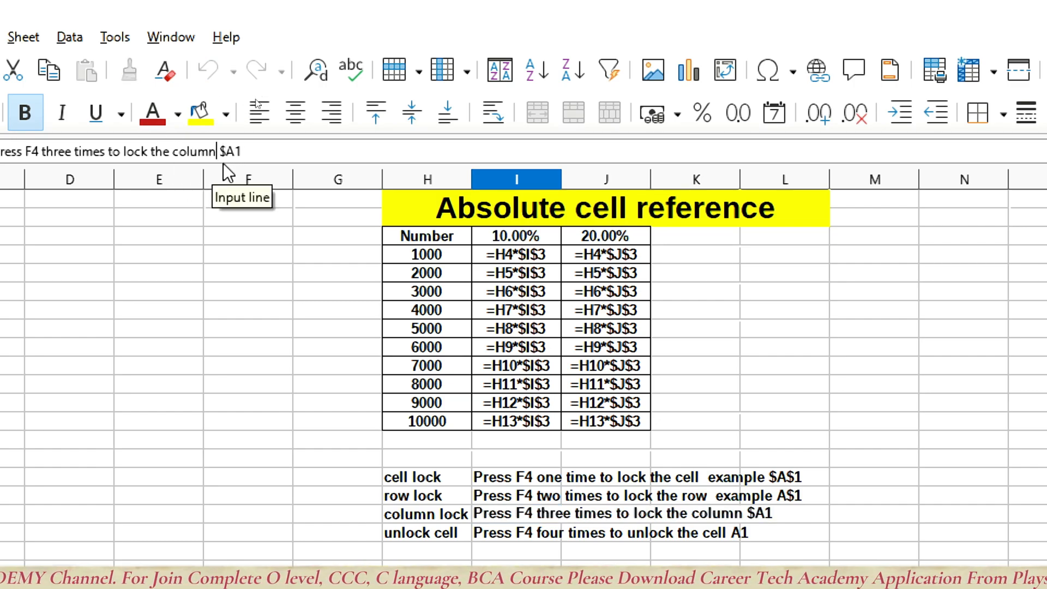
{"action": "type", "text": "exa"}
{"action": "type", "text": "mple"}
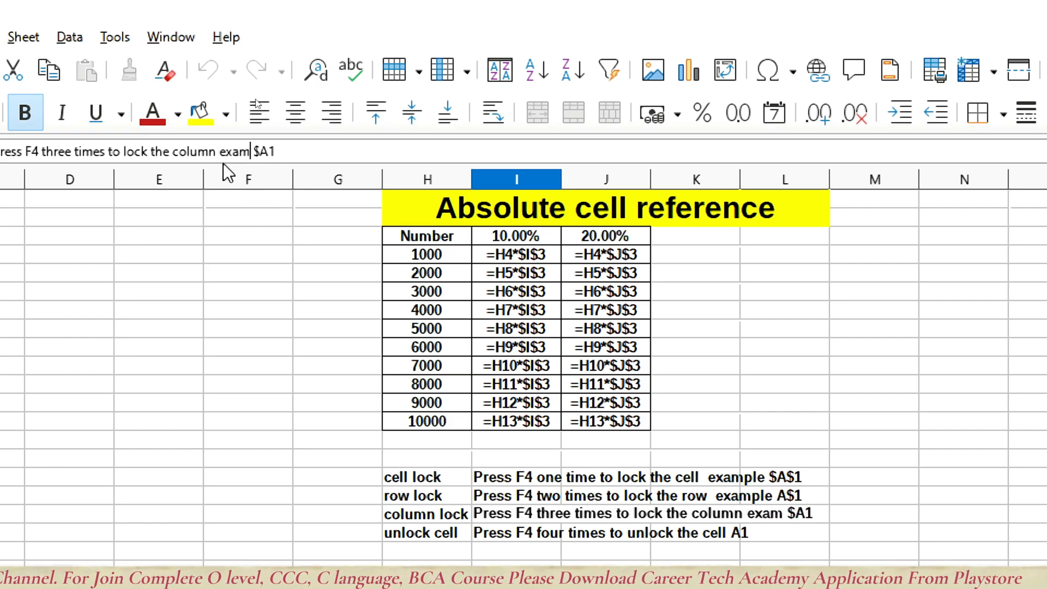
{"action": "key", "text": "BackSpace"}
{"action": "key", "text": "Return"}
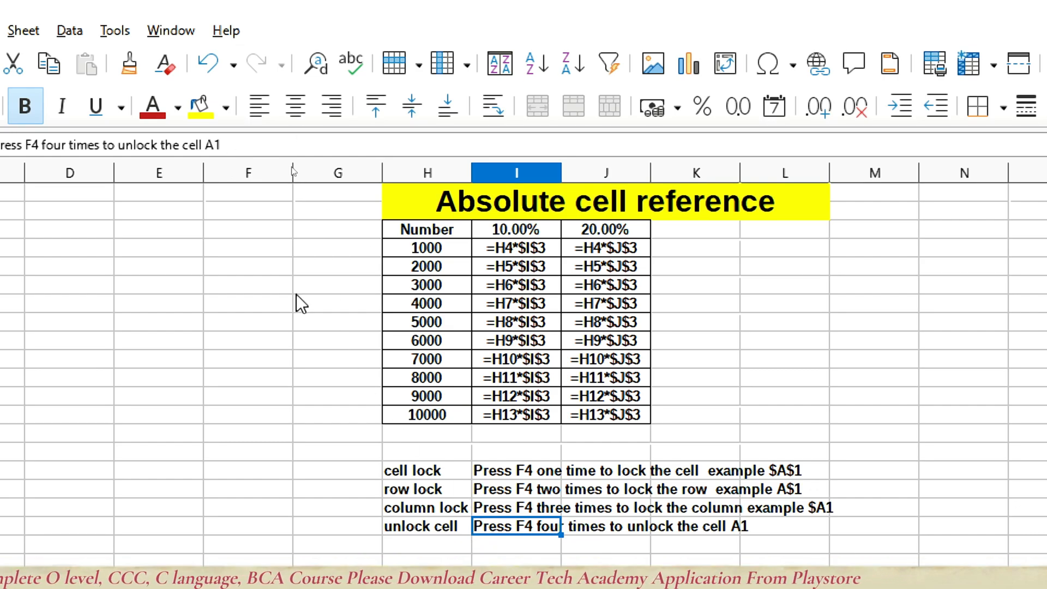
Step: Insert the word "example" before A1 in the "unlock cell" note
{"action": "left_click", "coordinate": [211, 144]}
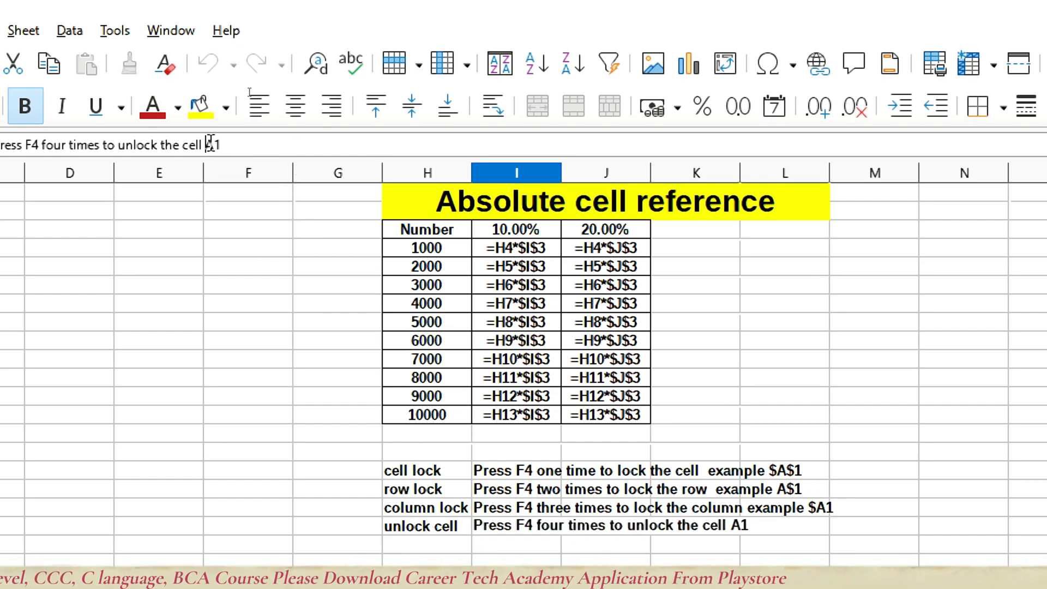
{"action": "type", "text": "example"}
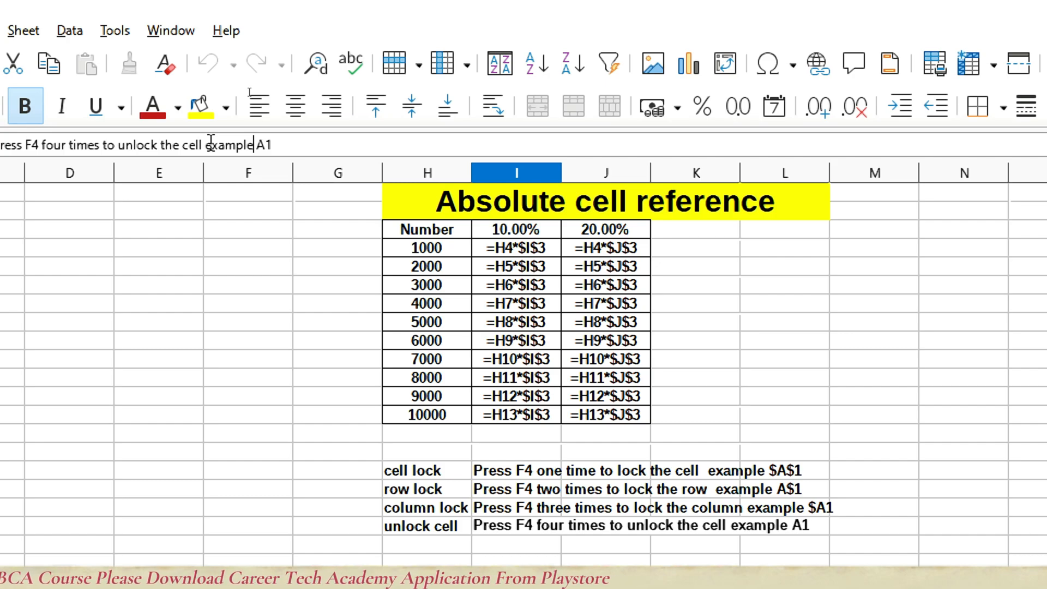
{"action": "key", "text": "Return"}
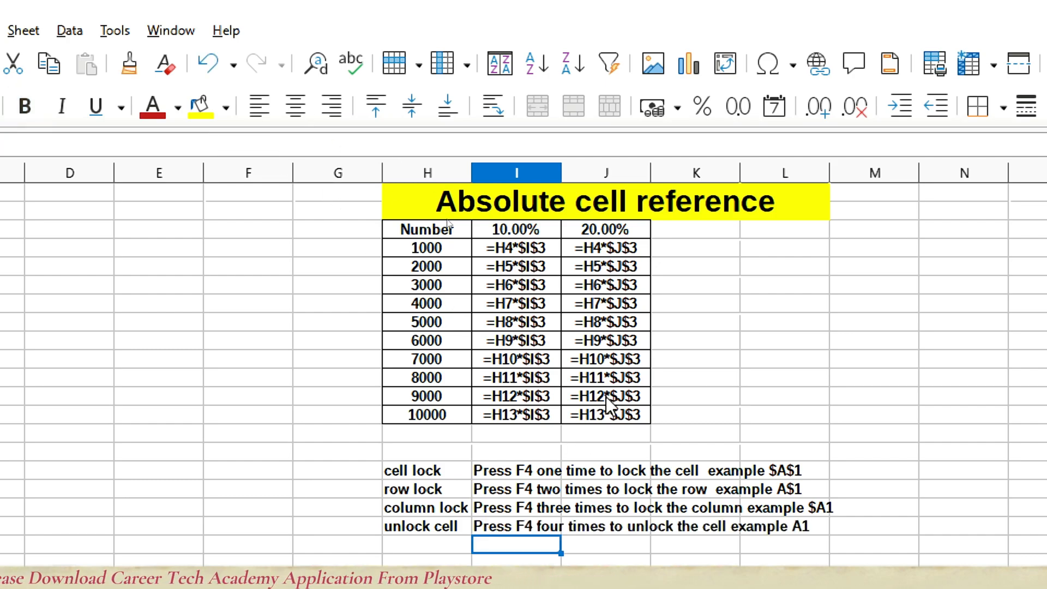
Step: Switch the sheet from showing formulas to showing calculated results and select the results under 10.00%
{"action": "key", "text": "ctrl+grave"}
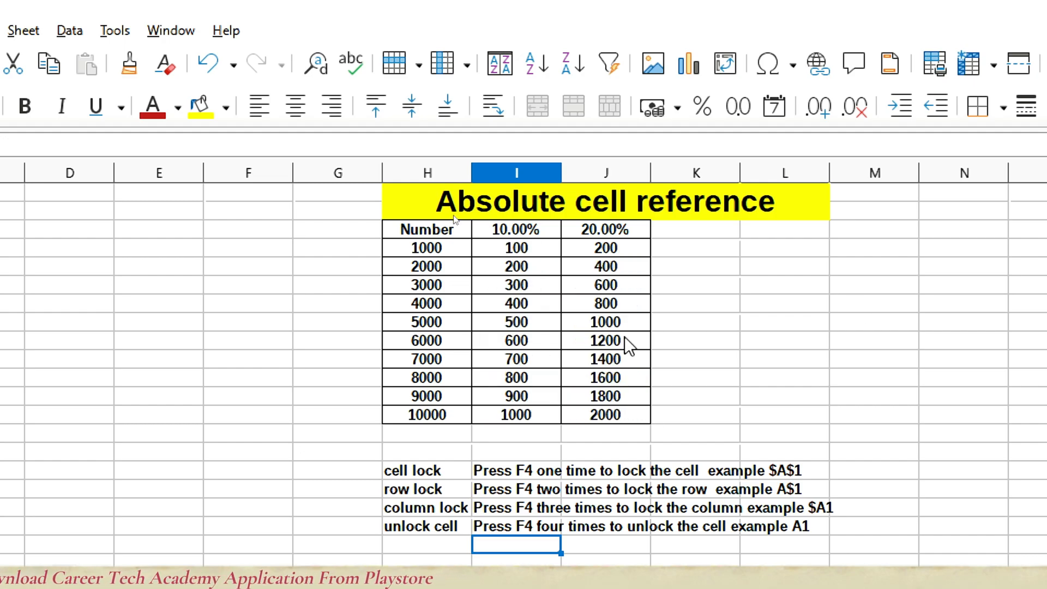
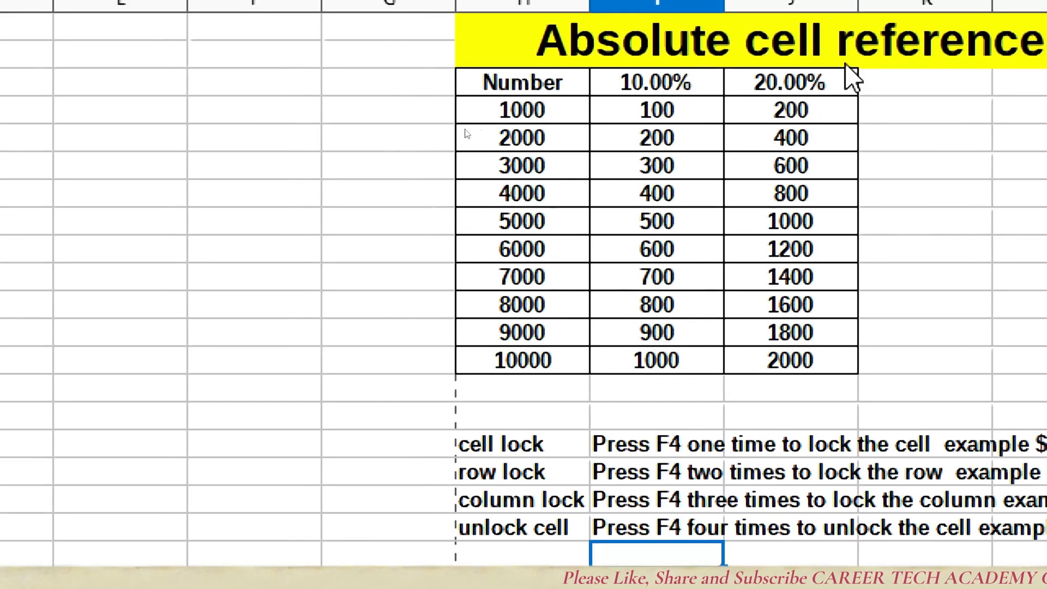
{"action": "left_click", "coordinate": [659, 90]}
{"action": "left_click_drag", "start_coordinate": [661, 112], "coordinate": [661, 363]}
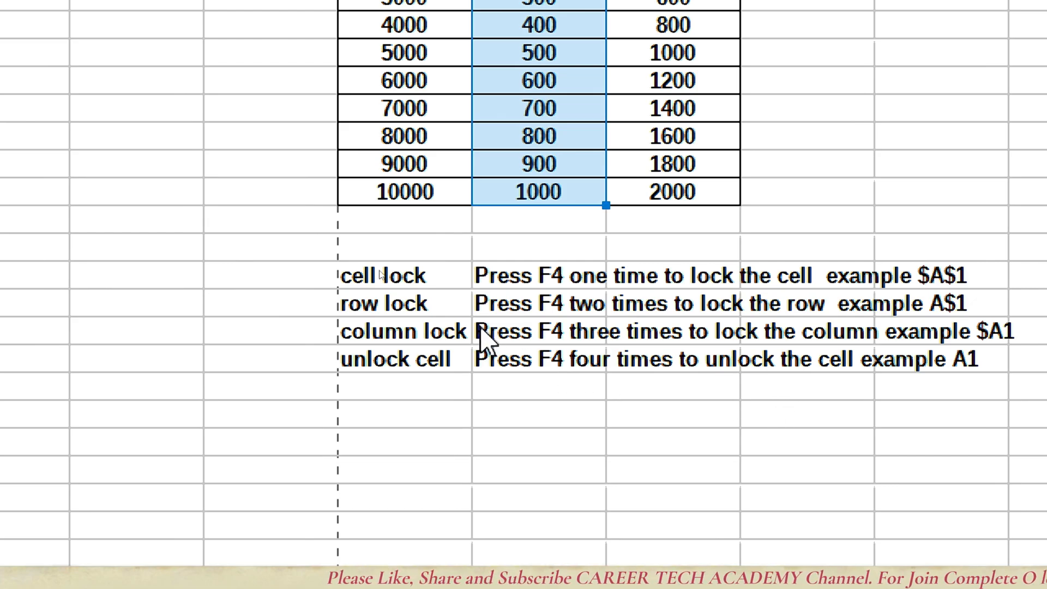
Step: Copy the "row lock" and "column lock" notes to the Mixed Cell Reference sheet, two rows below the 100000 row
{"action": "left_click_drag", "start_coordinate": [449, 306], "coordinate": [518, 334]}
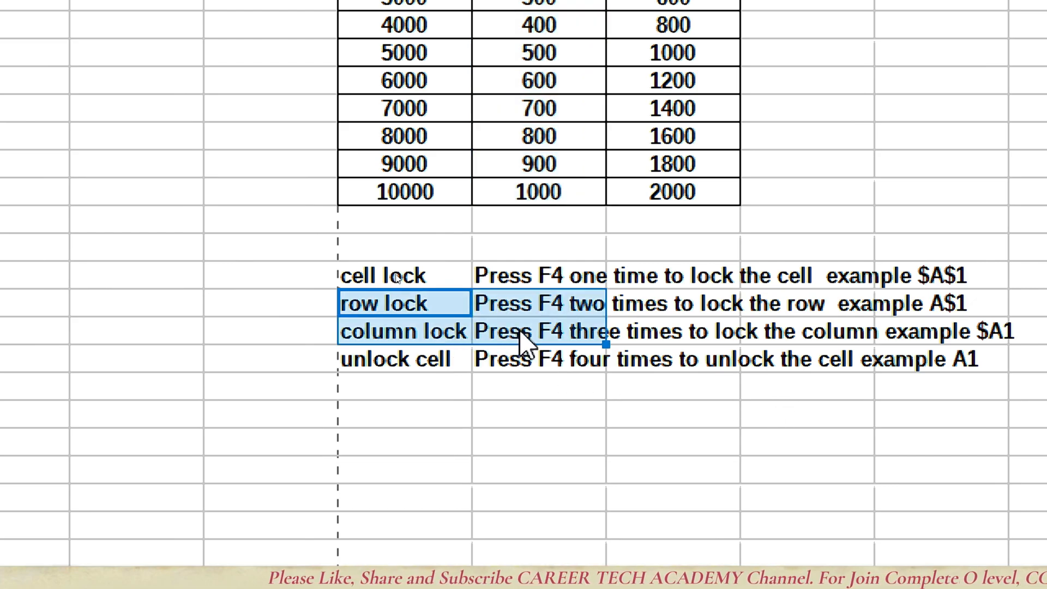
{"action": "key", "text": "ctrl+c"}
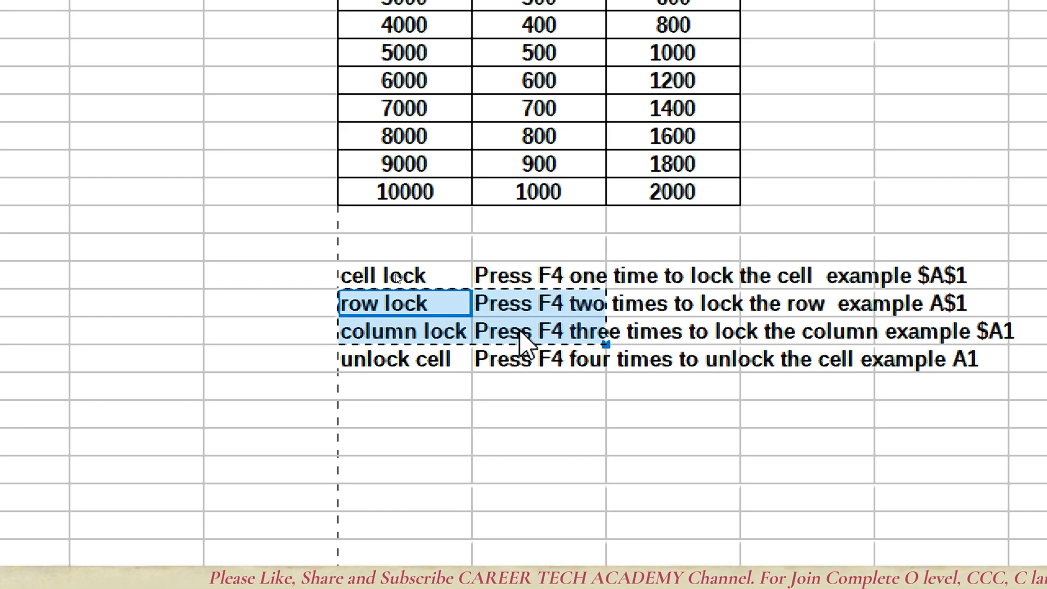
{"action": "left_click", "coordinate": [94, 465]}
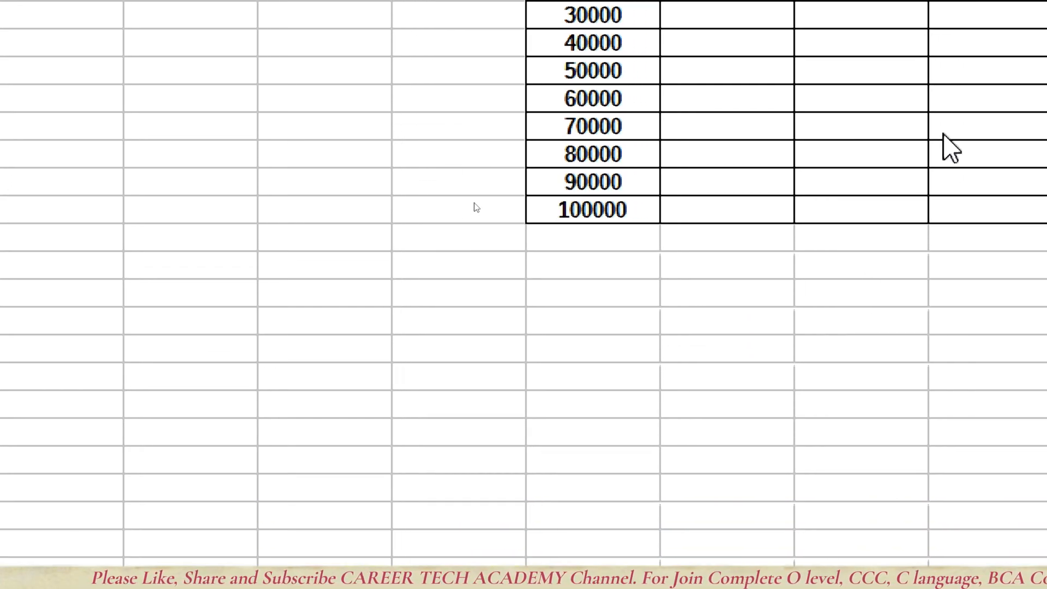
{"action": "left_click", "coordinate": [639, 249]}
{"action": "left_click", "coordinate": [641, 276]}
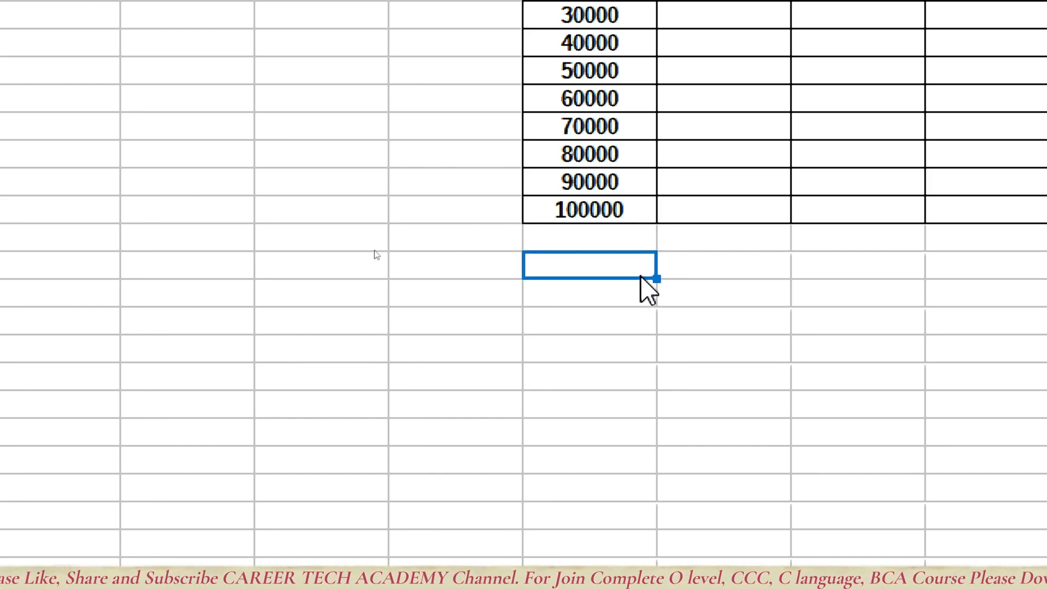
{"action": "key", "text": "ctrl+v"}
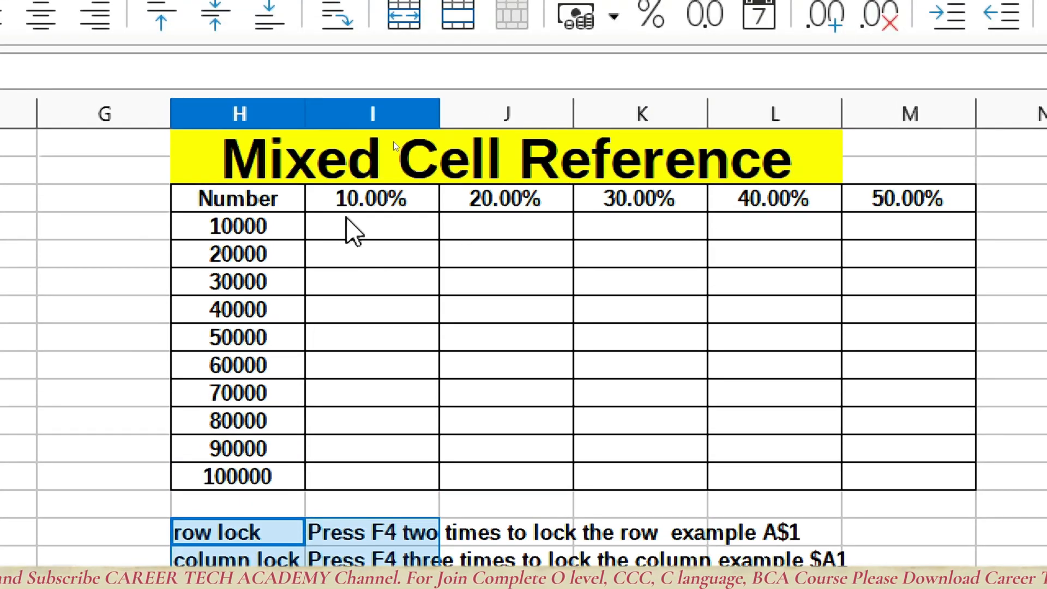
Step: Highlight the empty result cells under each percentage in turn, from 10.00% to 50.00%
{"action": "left_click", "coordinate": [348, 223]}
{"action": "left_click_drag", "start_coordinate": [347, 220], "coordinate": [345, 464]}
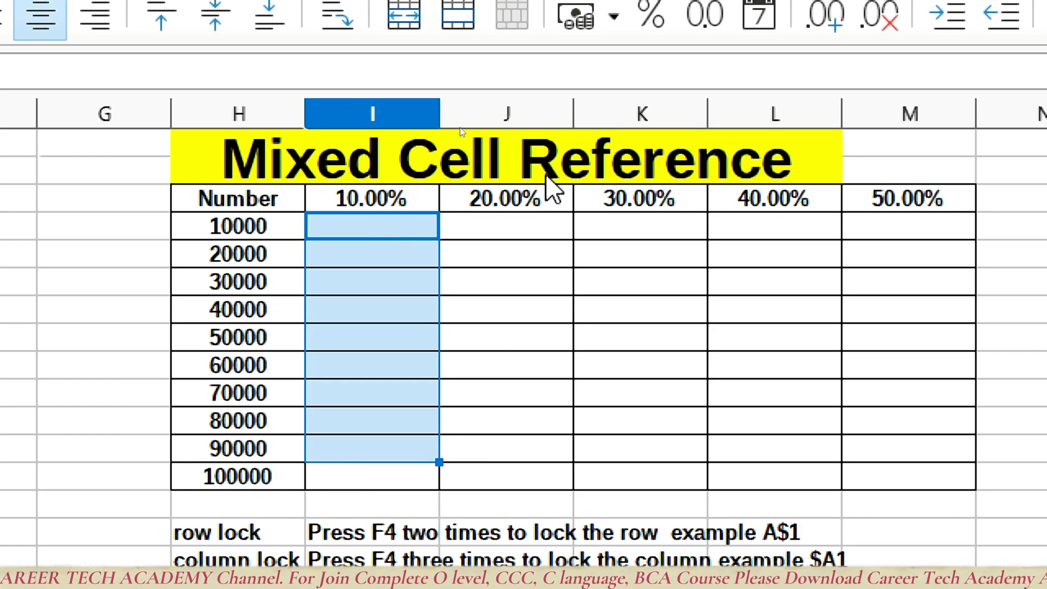
{"action": "left_click_drag", "start_coordinate": [540, 230], "coordinate": [515, 472]}
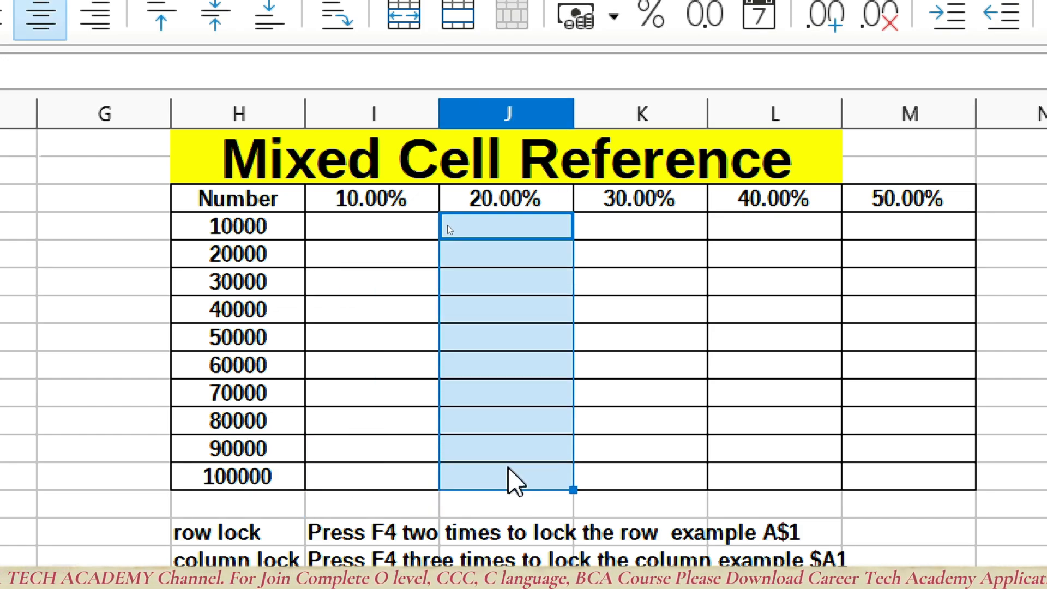
{"action": "left_click_drag", "start_coordinate": [657, 228], "coordinate": [650, 480]}
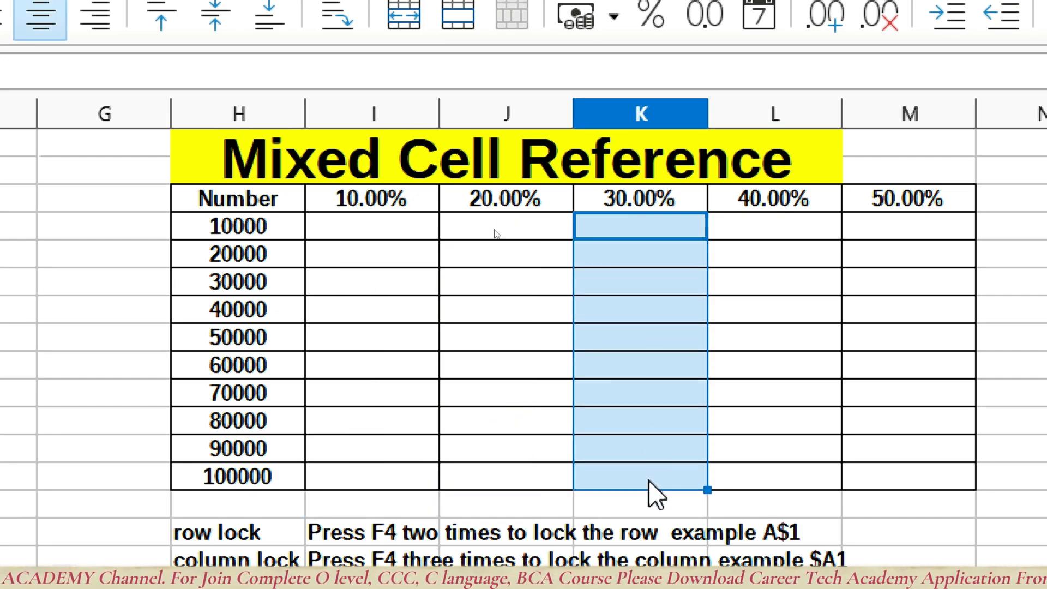
{"action": "left_click_drag", "start_coordinate": [769, 226], "coordinate": [765, 467]}
{"action": "left_click_drag", "start_coordinate": [891, 230], "coordinate": [886, 476]}
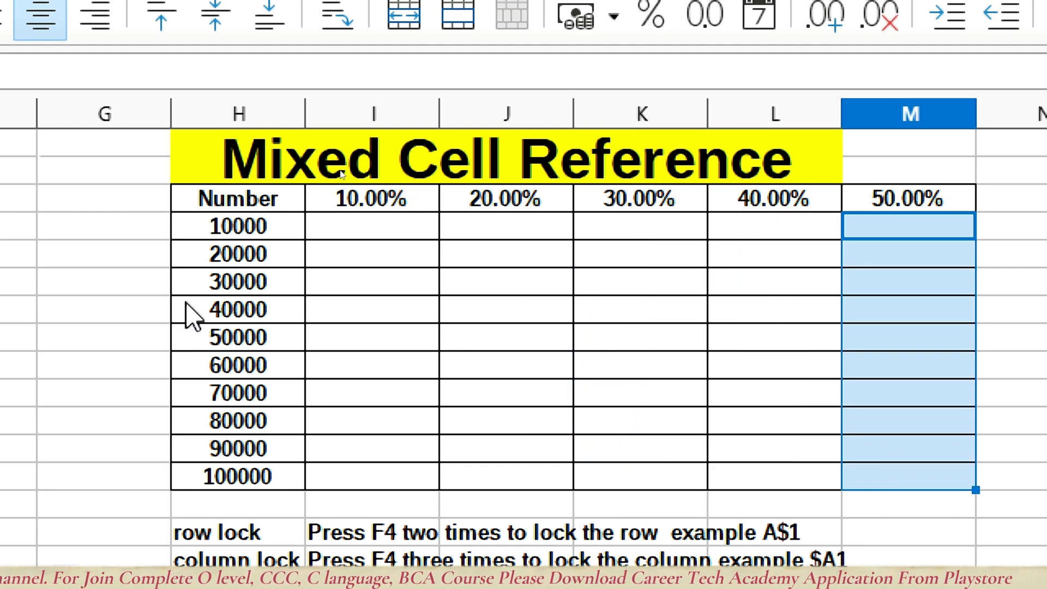
Step: Enter the formula =H4*H3 in the 10.00% cell of the 10000 row
{"action": "left_click", "coordinate": [355, 237]}
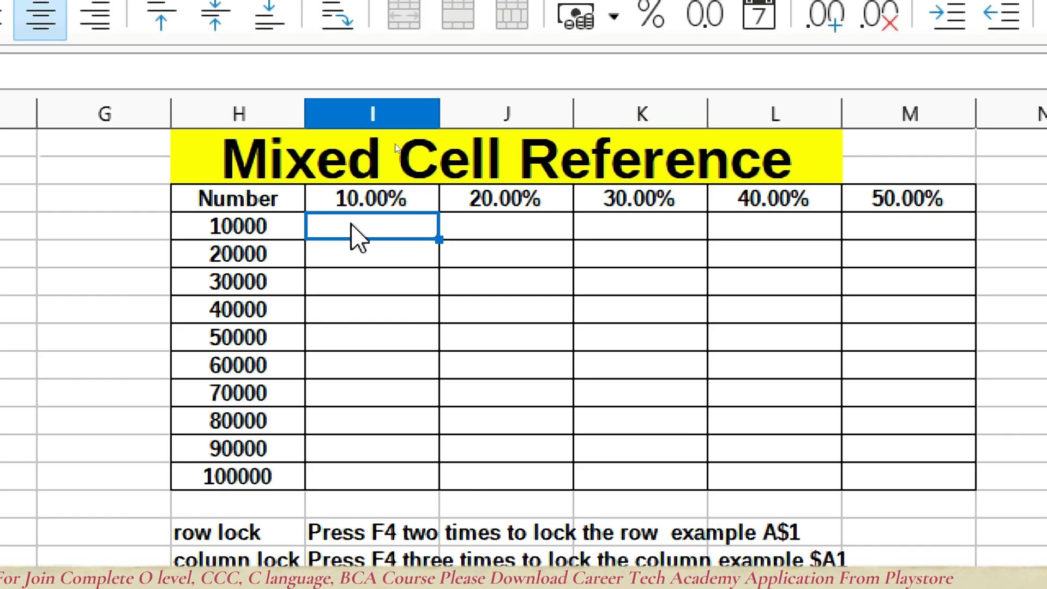
{"action": "type", "text": "="}
{"action": "key", "text": "Left"}
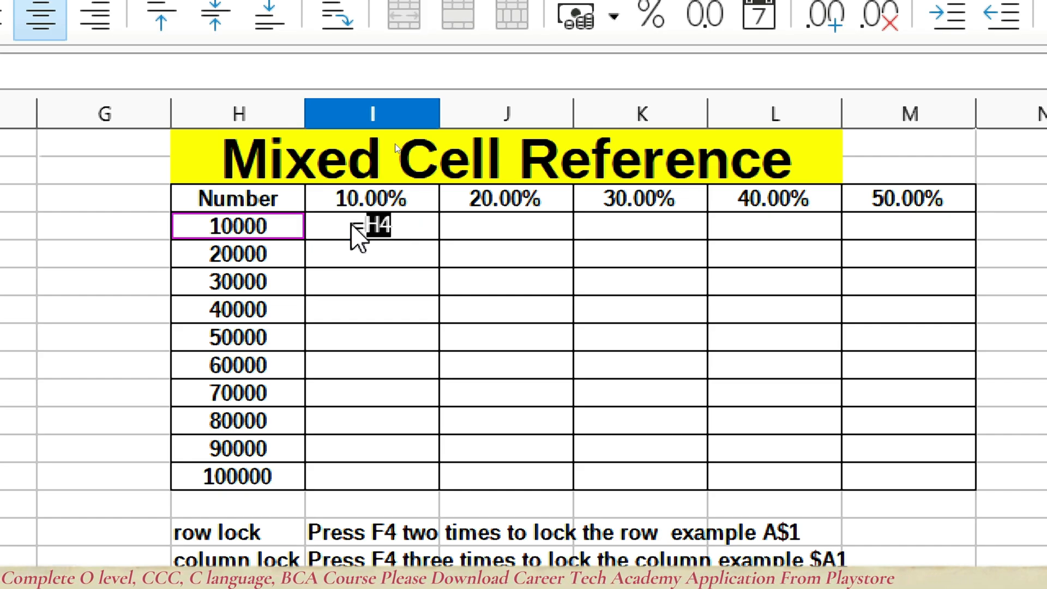
{"action": "type", "text": "*"}
{"action": "key", "text": "Left"}
{"action": "key", "text": "Up"}
{"action": "key", "text": "Return"}
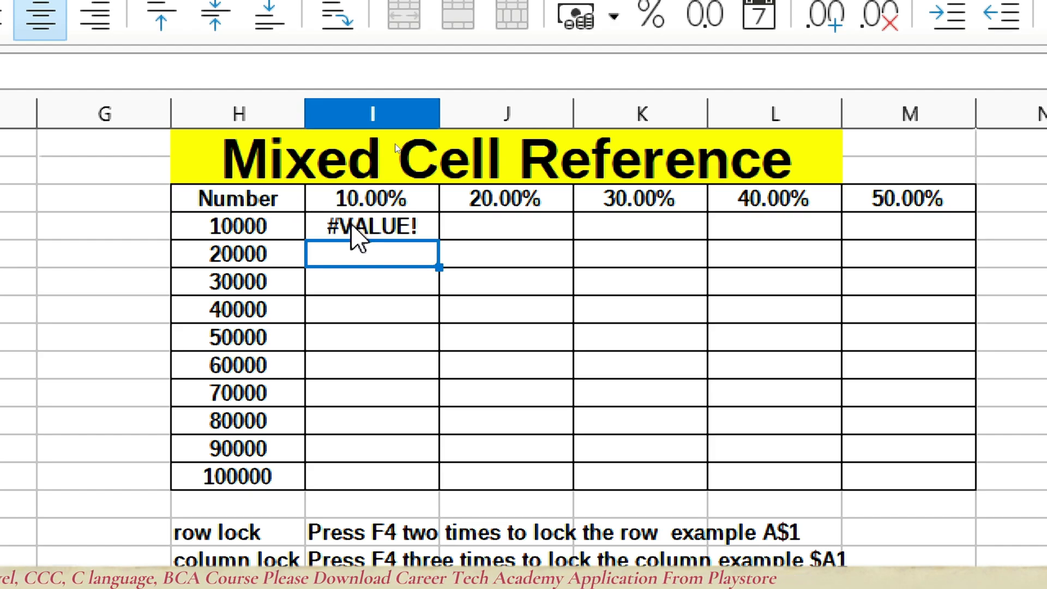
Step: Correct the formula in the 10.00% cell of the 10000 row to =H4*I3
{"action": "left_click", "coordinate": [352, 232]}
{"action": "key", "text": "F2"}
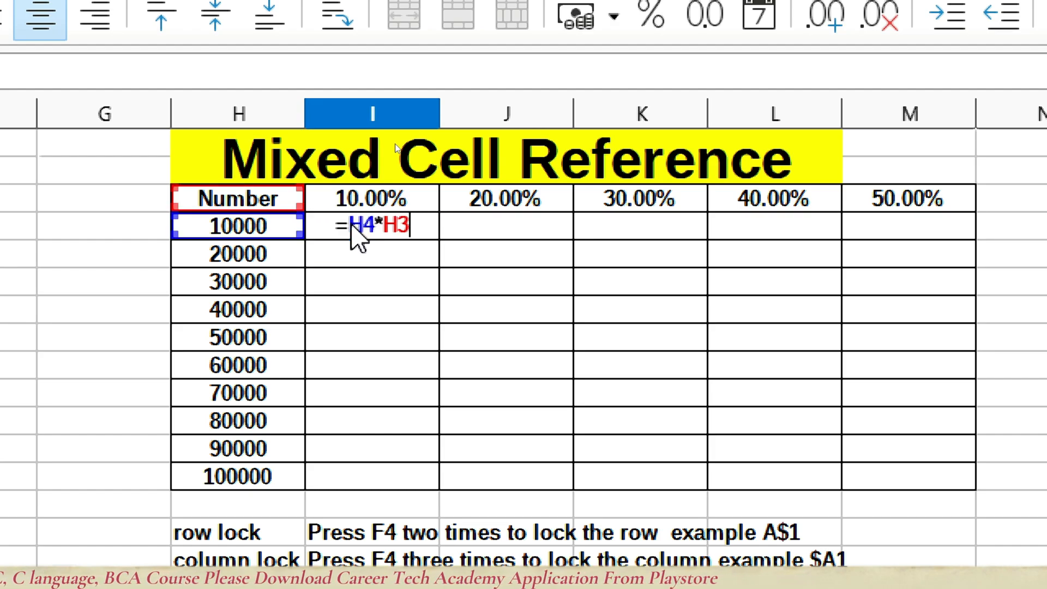
{"action": "key", "text": "BackSpace"}
{"action": "key", "text": "BackSpace"}
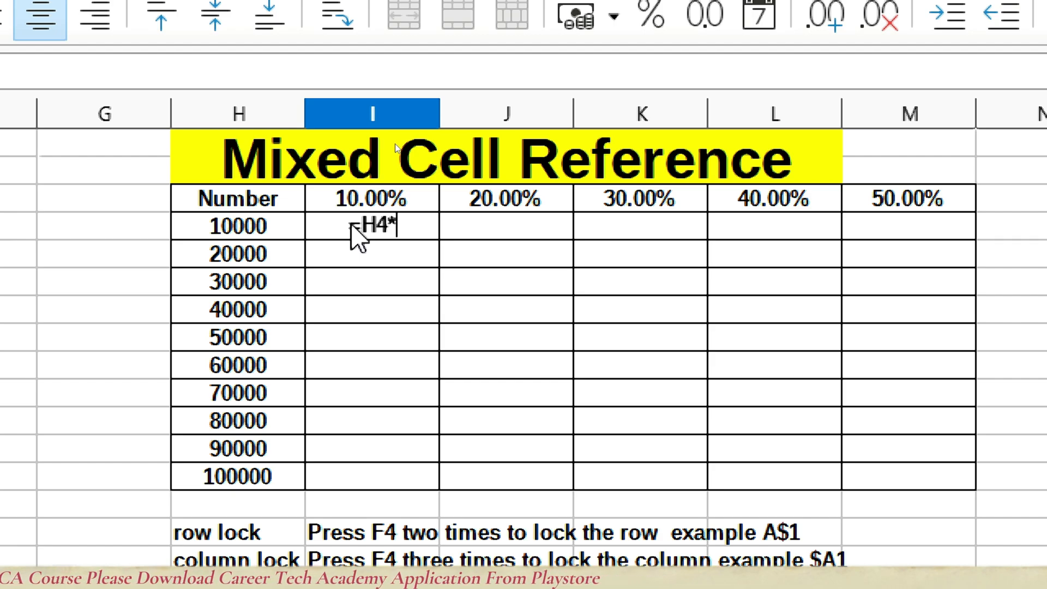
{"action": "key", "text": "Up"}
{"action": "key", "text": "Return"}
Step: Try to fill the unlocked formula down the 10.00% column to the 100000 row
{"action": "left_click", "coordinate": [351, 225]}
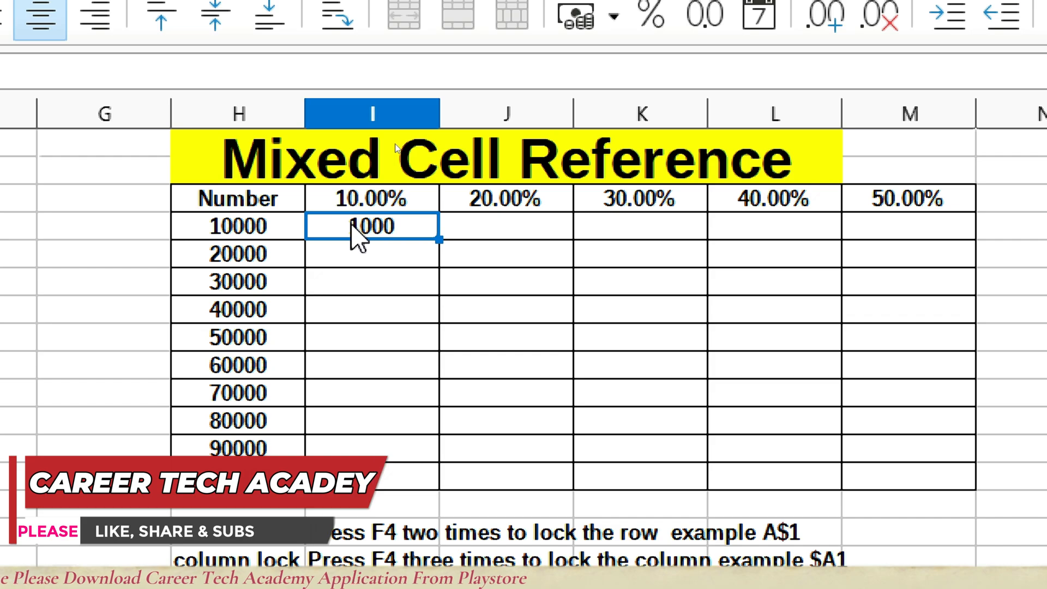
{"action": "double_click", "coordinate": [437, 240]}
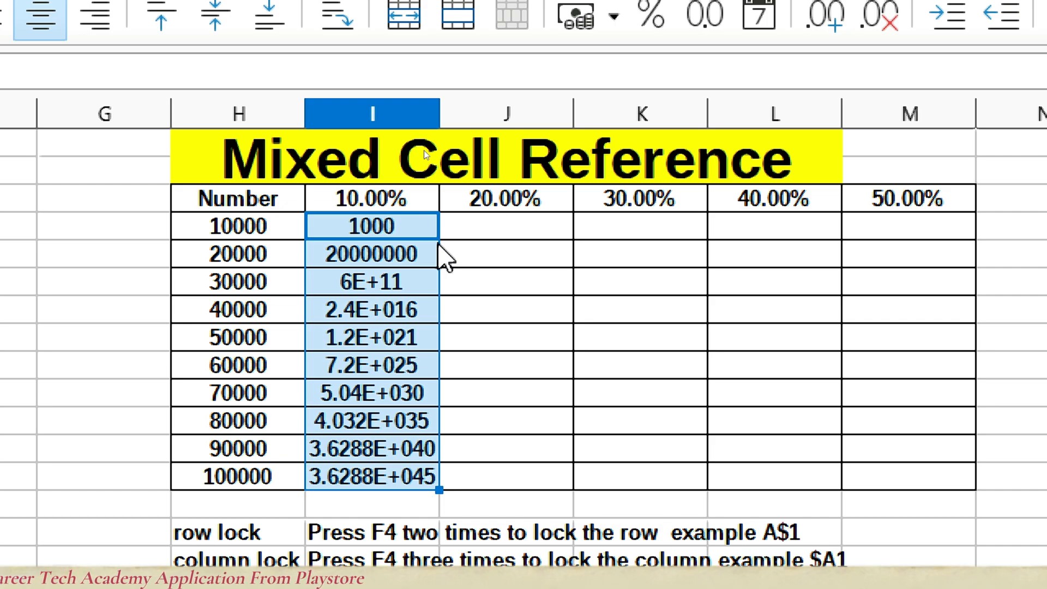
{"action": "key", "text": "ctrl+z"}
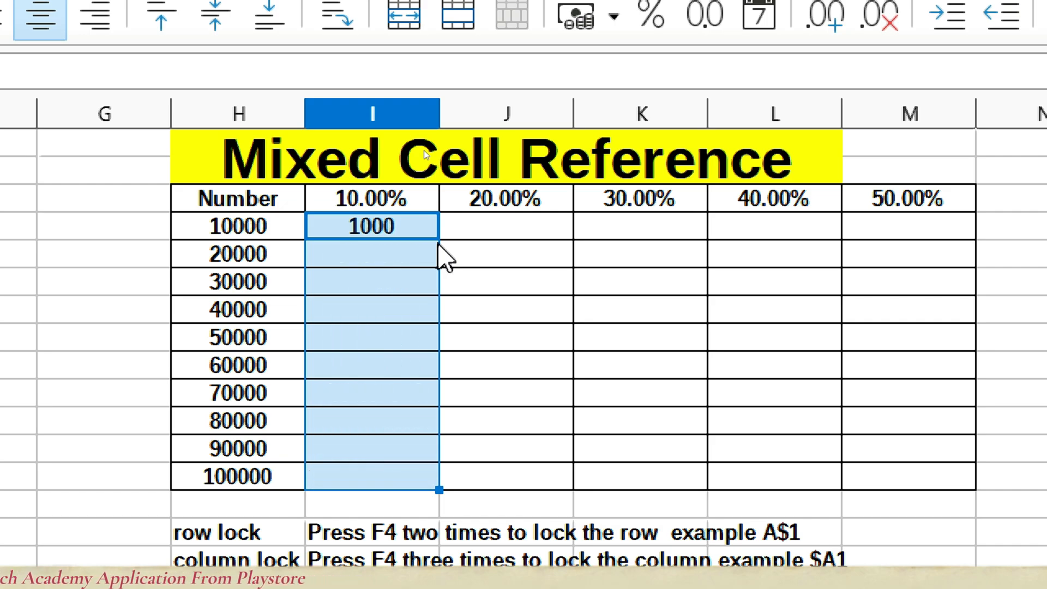
Step: Lock the percentage reference as $I$3 in the first 10.00% formula, making it =H4*$I$3
{"action": "key", "text": "F2"}
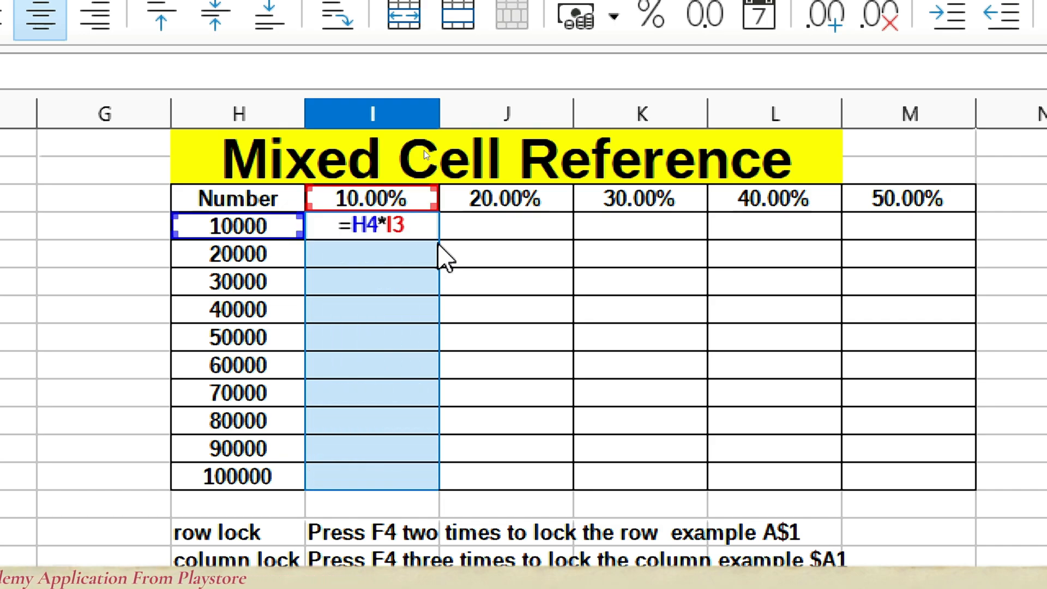
{"action": "key", "text": "F4"}
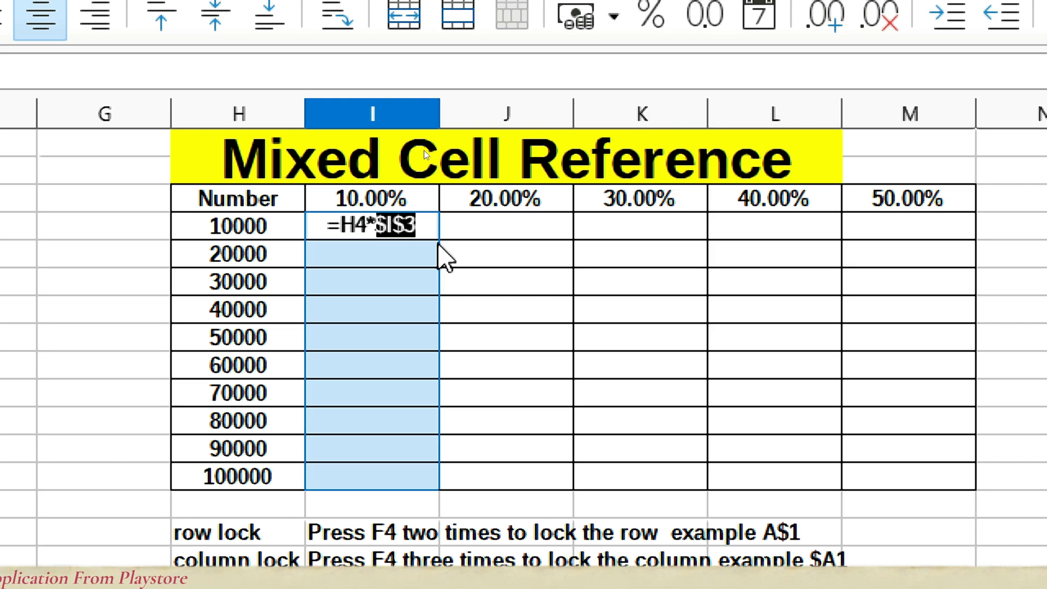
{"action": "key", "text": "ctrl+Return"}
{"action": "key", "text": "Return"}
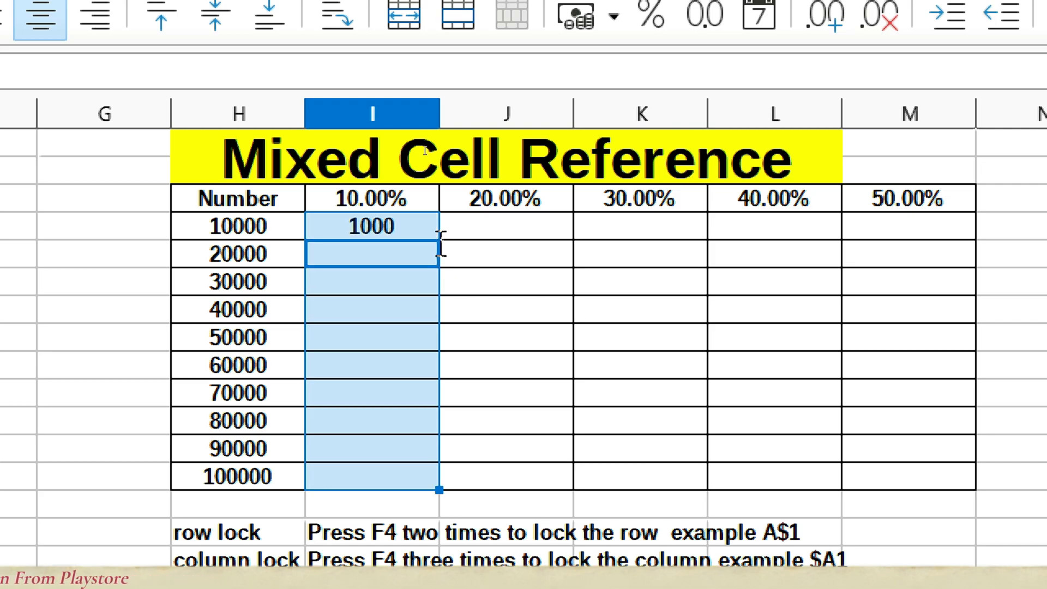
Step: Fill the formula down to the 100000 row and copy the filled column across to the 50.00% column
{"action": "left_click", "coordinate": [408, 230]}
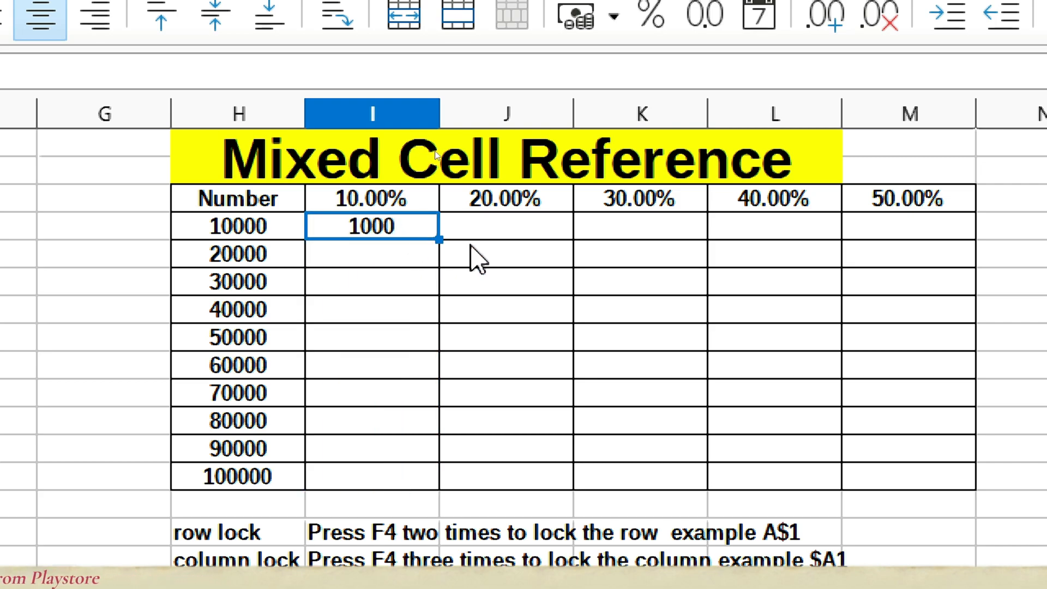
{"action": "double_click", "coordinate": [440, 238]}
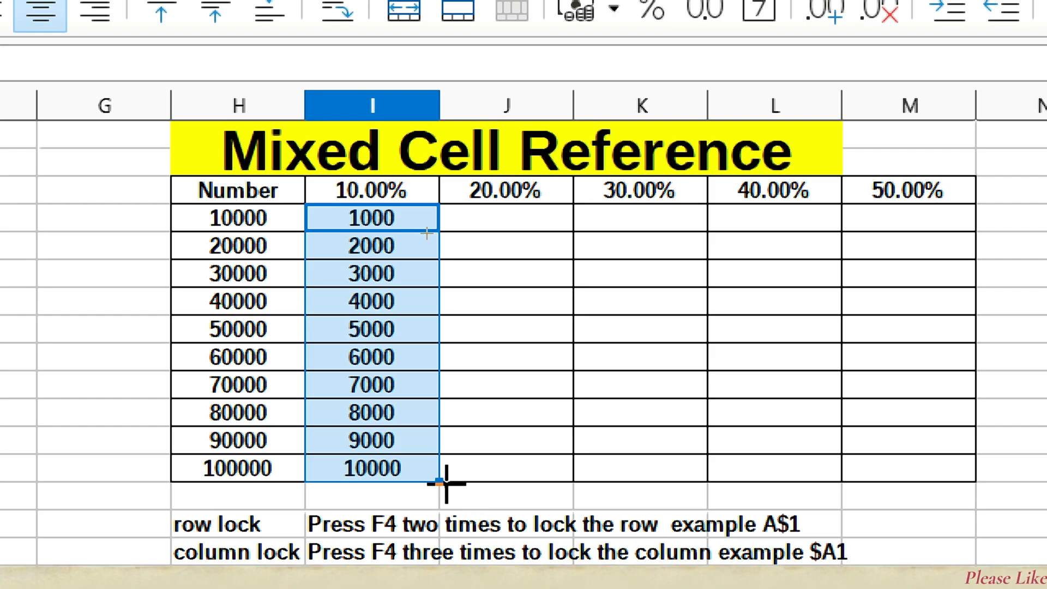
{"action": "left_click_drag", "start_coordinate": [442, 484], "coordinate": [959, 496]}
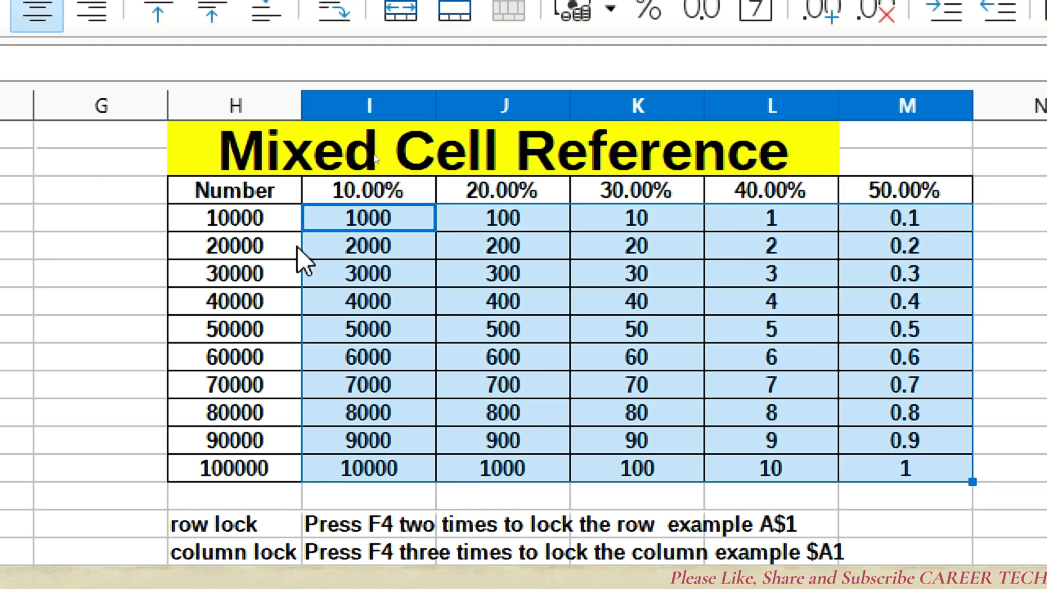
Step: Examine the filled results across the 10000 row and down each percentage column from 10.00% to 50.00%
{"action": "left_click", "coordinate": [239, 220]}
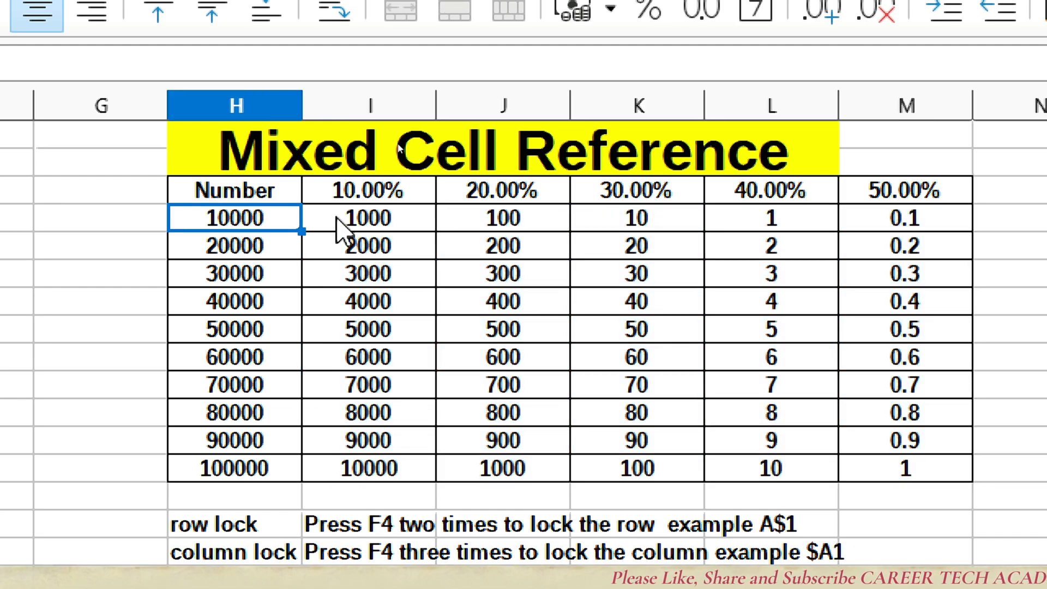
{"action": "left_click", "coordinate": [381, 220]}
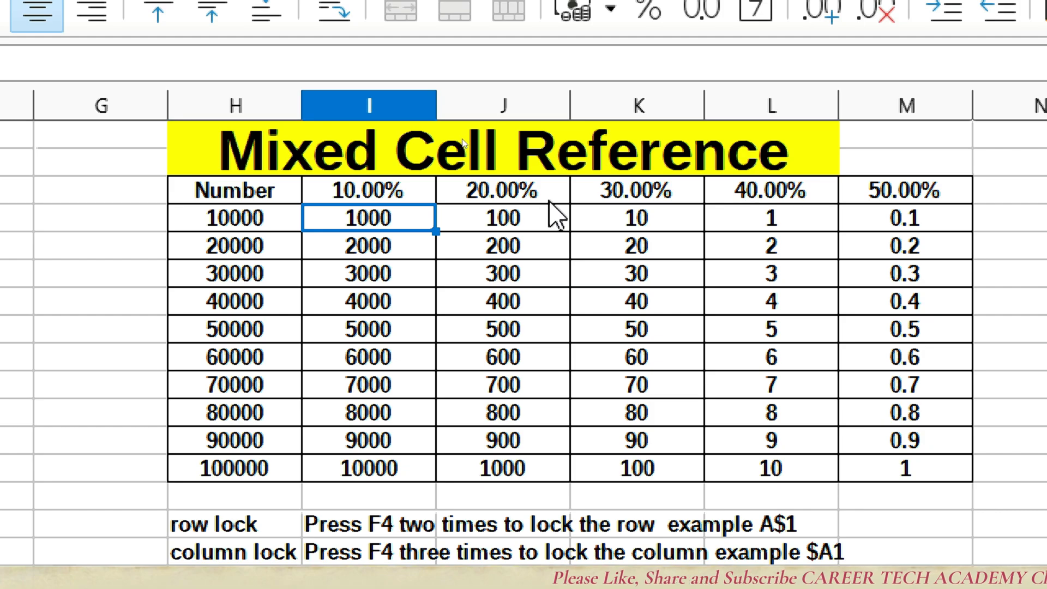
{"action": "left_click", "coordinate": [519, 227]}
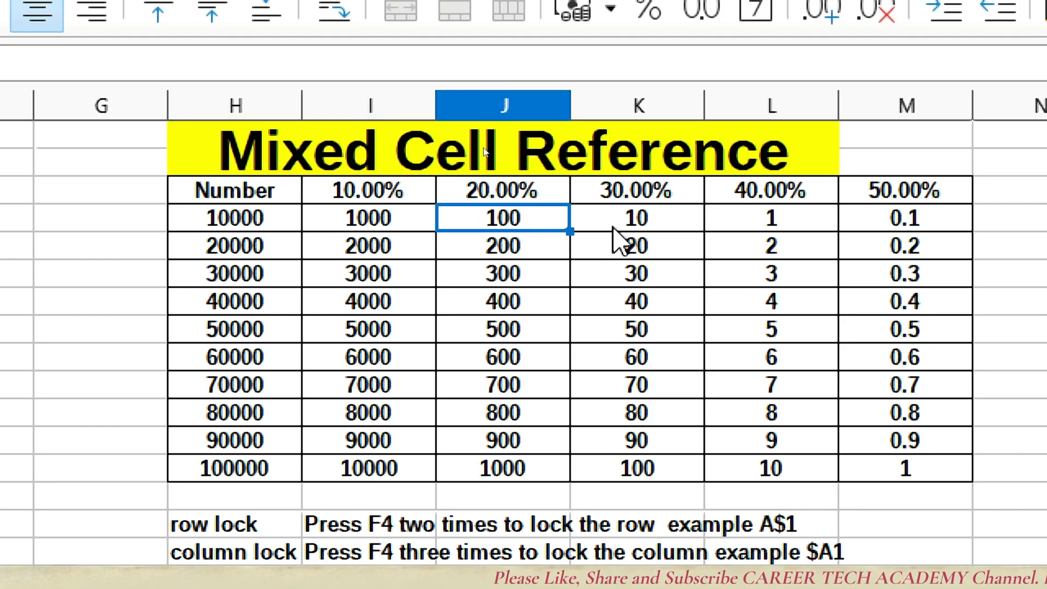
{"action": "left_click", "coordinate": [620, 240]}
{"action": "left_click", "coordinate": [780, 229]}
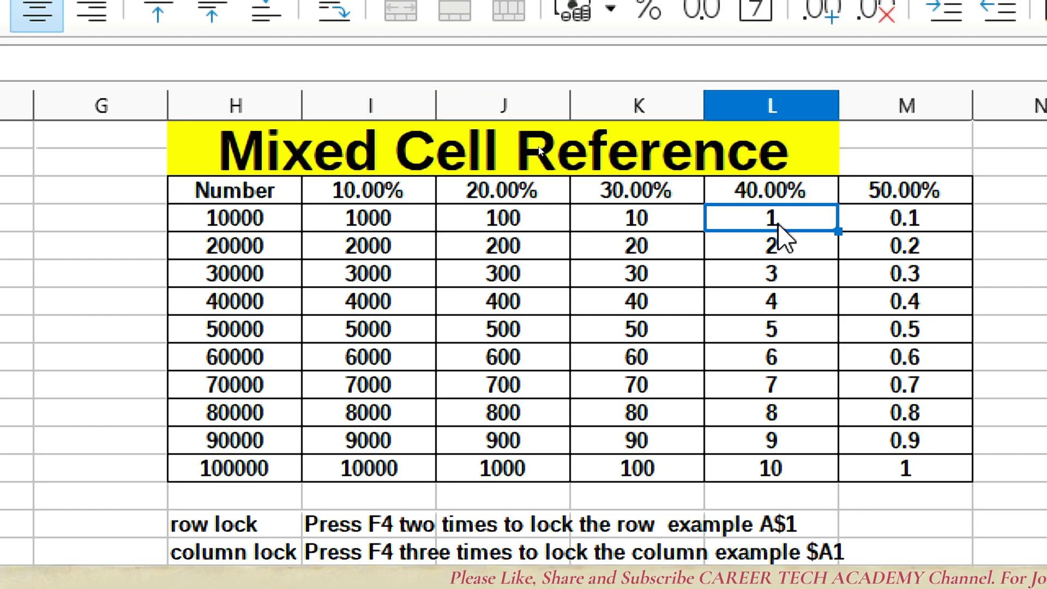
{"action": "left_click", "coordinate": [930, 232]}
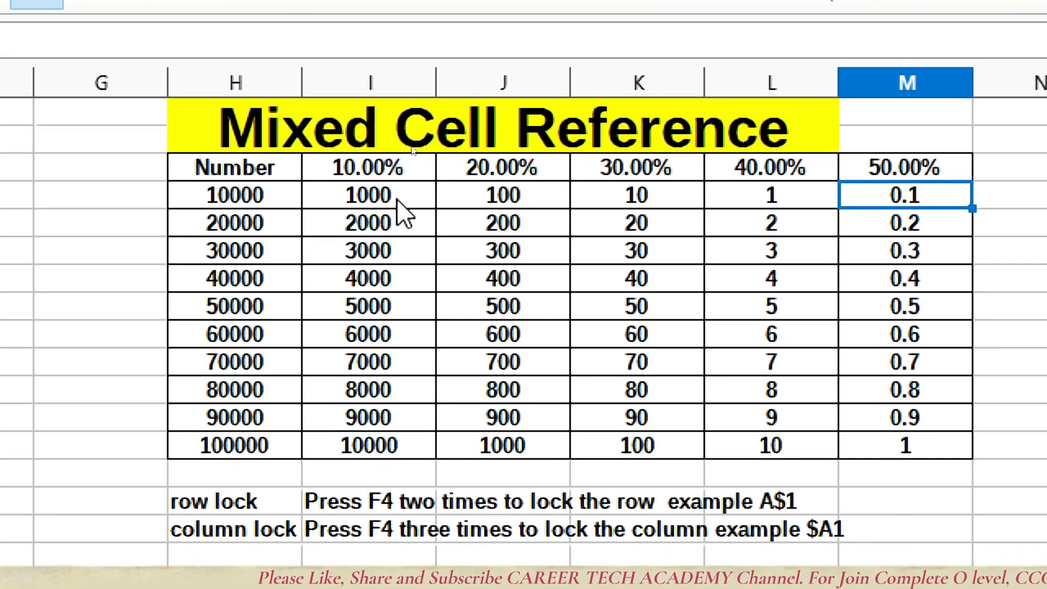
{"action": "left_click_drag", "start_coordinate": [394, 192], "coordinate": [423, 453]}
{"action": "left_click_drag", "start_coordinate": [463, 197], "coordinate": [468, 444]}
{"action": "left_click_drag", "start_coordinate": [640, 197], "coordinate": [636, 446]}
{"action": "left_click_drag", "start_coordinate": [760, 196], "coordinate": [765, 444]}
{"action": "left_click_drag", "start_coordinate": [864, 196], "coordinate": [871, 473]}
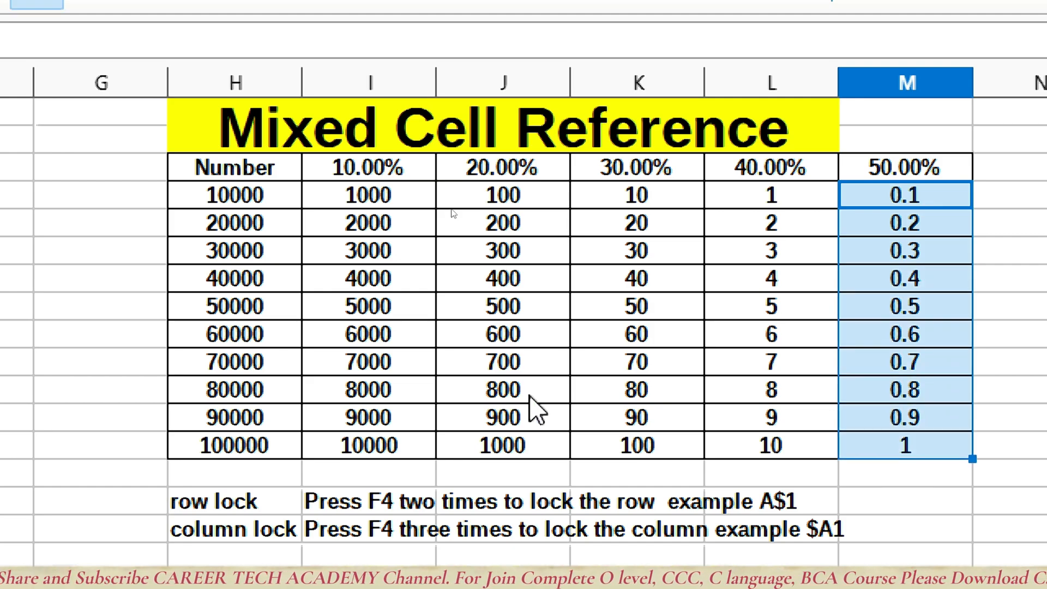
Step: Clear all filled results from the 10.00% through 50.00% columns for the 10000 to 100000 rows
{"action": "left_click_drag", "start_coordinate": [381, 201], "coordinate": [904, 460]}
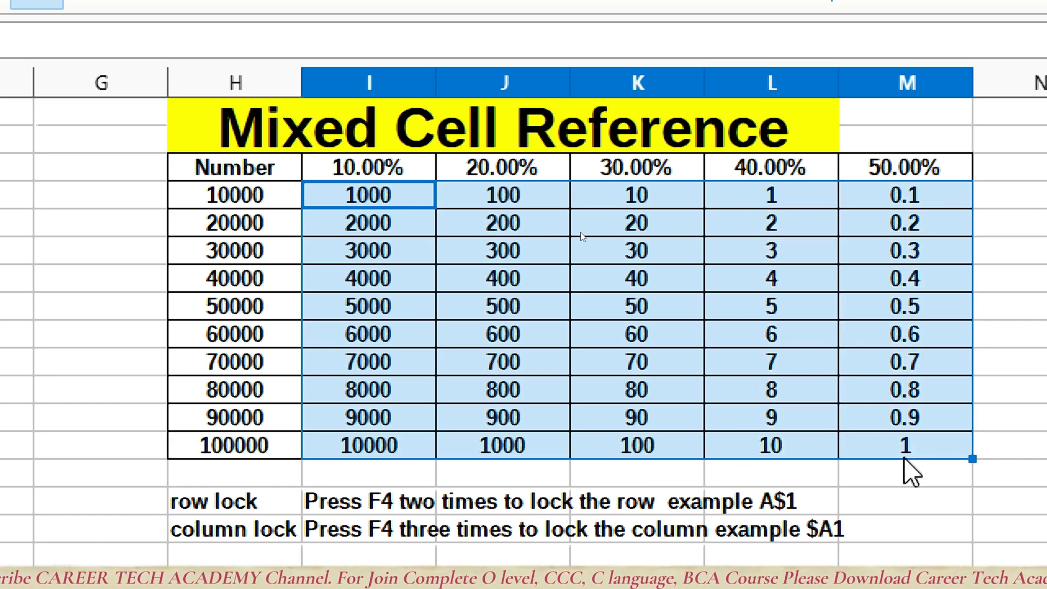
{"action": "key", "text": "Delete"}
{"action": "key", "text": "Left"}
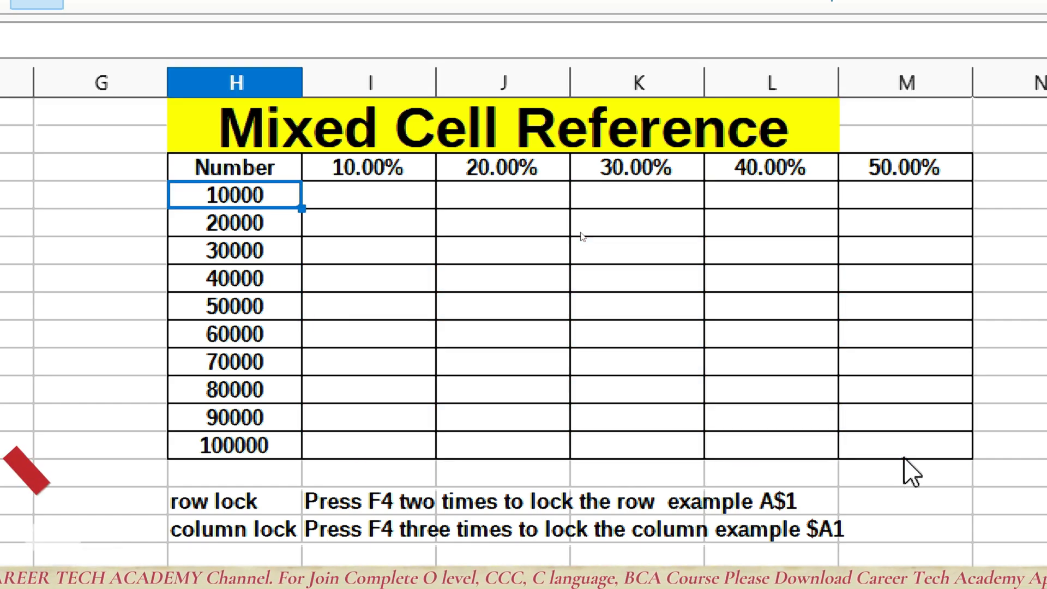
Step: Enter the unlocked formula =H4*I3 in the 10.00% cell of the 10000 row
{"action": "key", "text": "Right"}
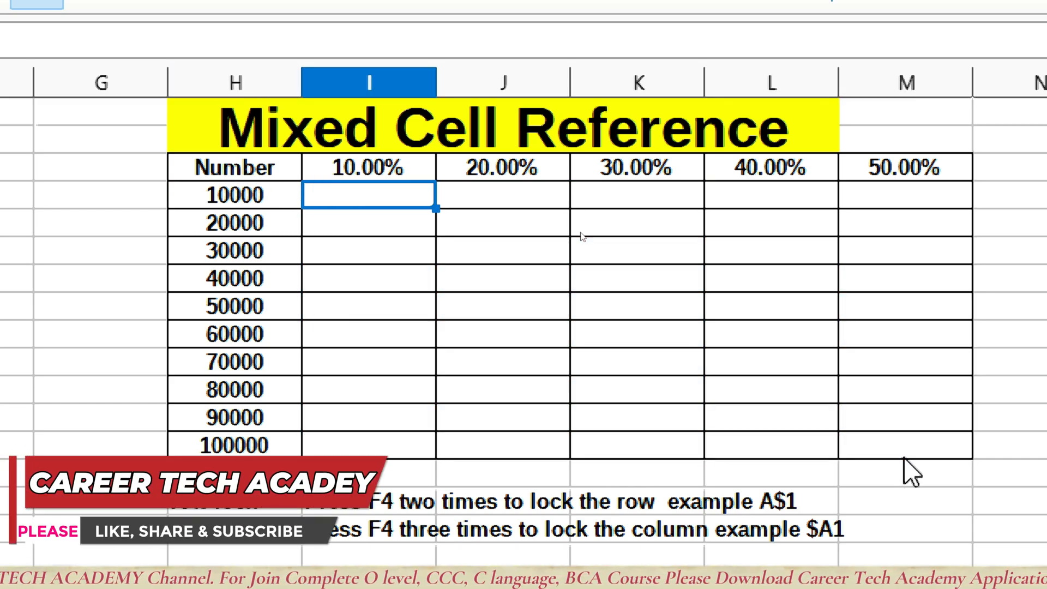
{"action": "type", "text": "="}
{"action": "key", "text": "Left"}
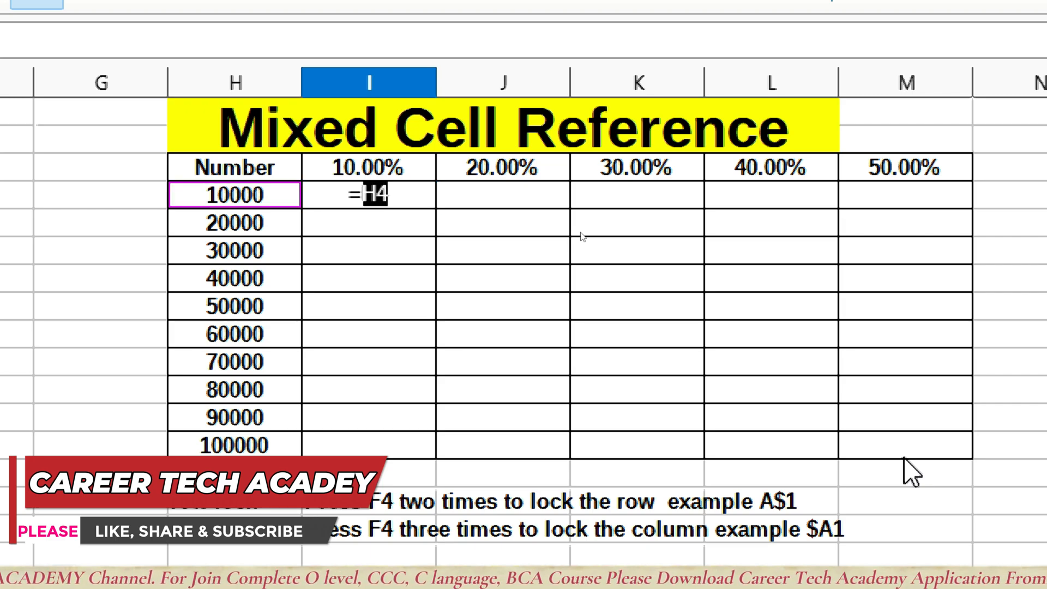
{"action": "type", "text": "*"}
{"action": "key", "text": "Up"}
{"action": "type", "text": "."}
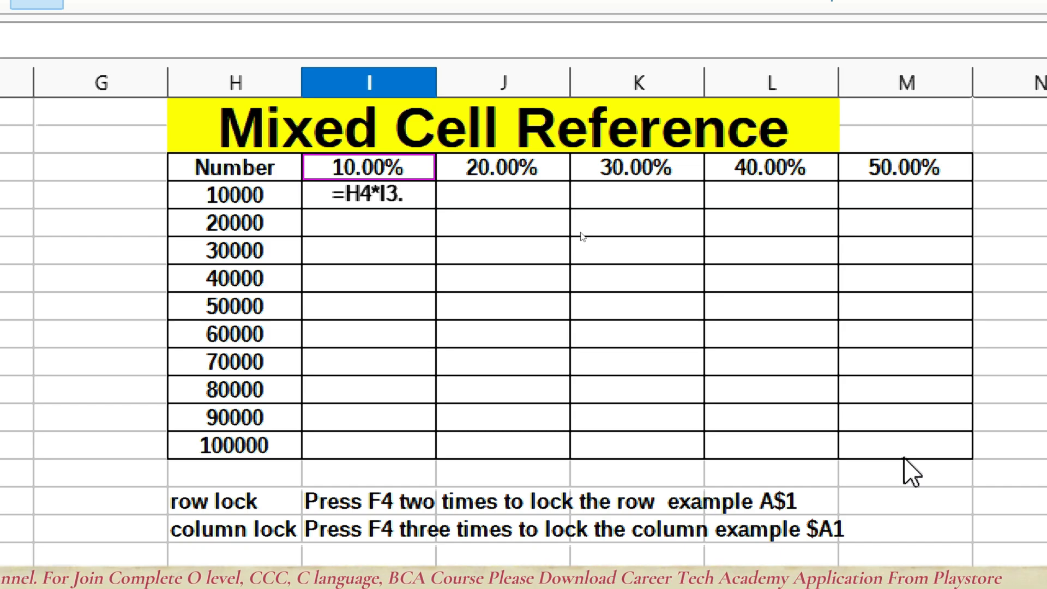
{"action": "key", "text": "BackSpace"}
{"action": "key", "text": "Return"}
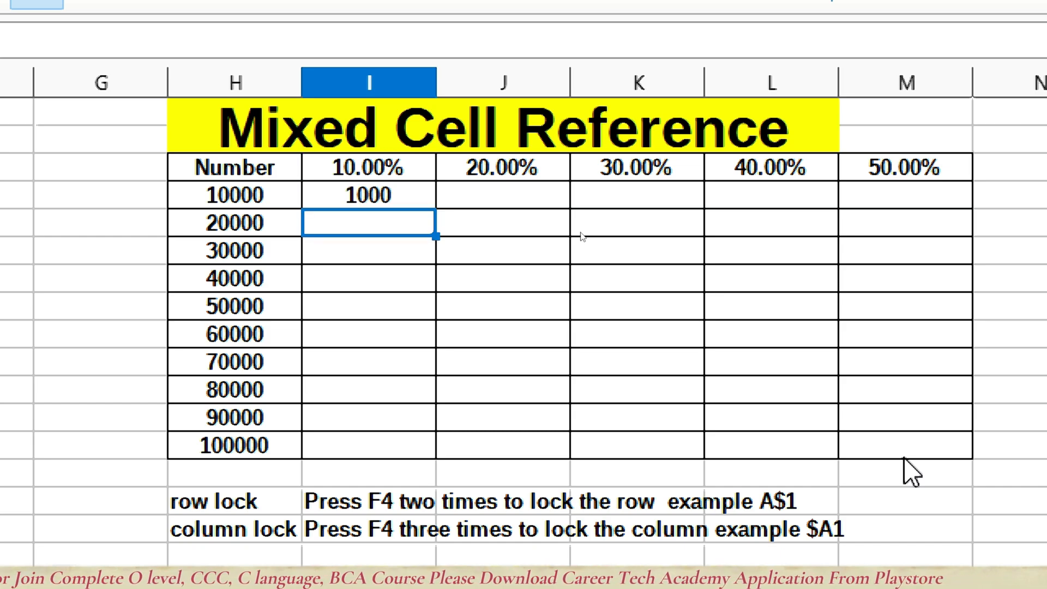
Step: Try to fill the unlocked formula across the 10000 row from 10.00% to 50.00%
{"action": "key", "text": "Up"}
{"action": "key", "text": "shift+Right"}
{"action": "key", "text": "shift+Right"}
{"action": "key", "text": "shift+Right"}
{"action": "key", "text": "shift+Right"}
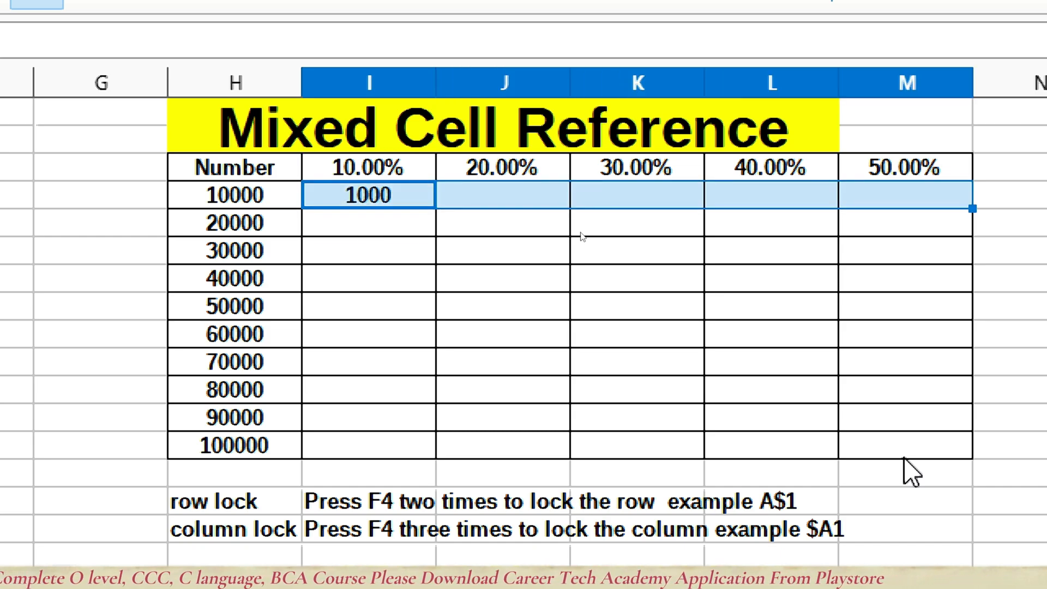
{"action": "key", "text": "ctrl+r"}
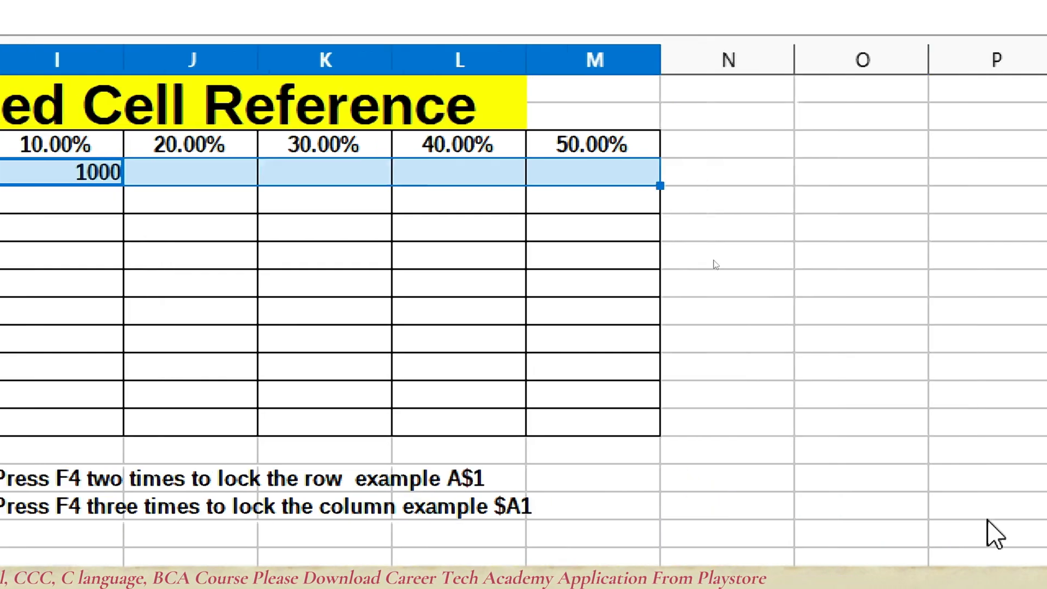
Step: Fill the unlocked formula down the 10.00% column to the 100000 row and across the 10000 row to 50.00%
{"action": "left_click", "coordinate": [477, 175]}
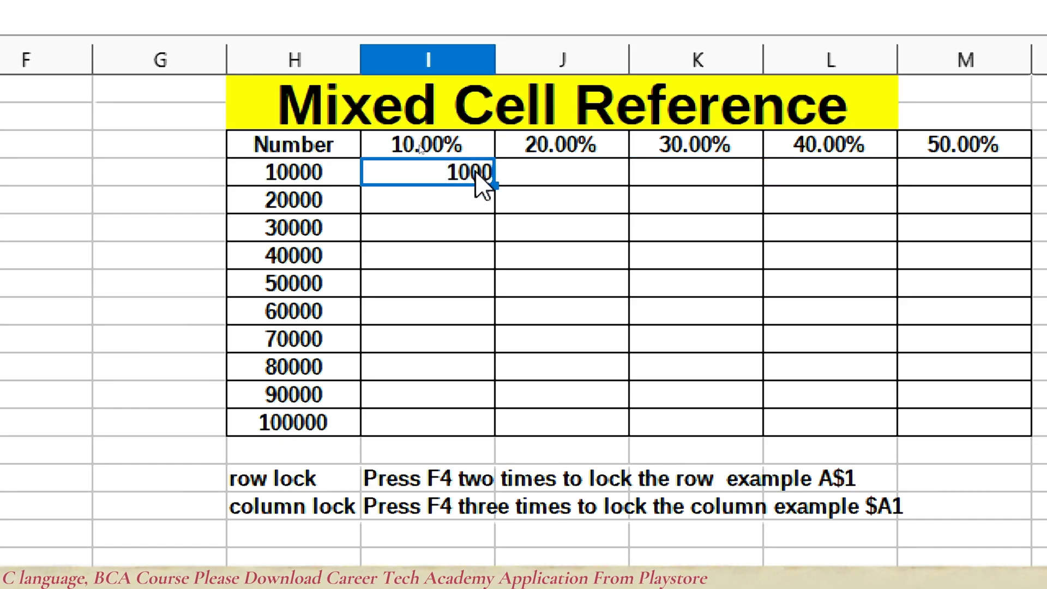
{"action": "double_click", "coordinate": [494, 187]}
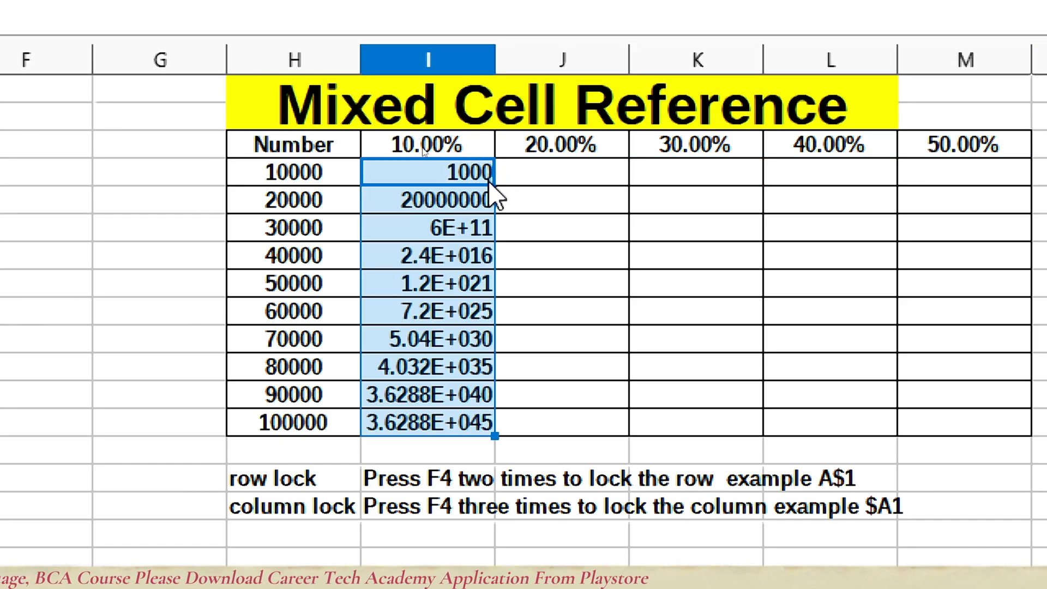
{"action": "left_click", "coordinate": [479, 170]}
{"action": "left_click_drag", "start_coordinate": [495, 185], "coordinate": [977, 185]}
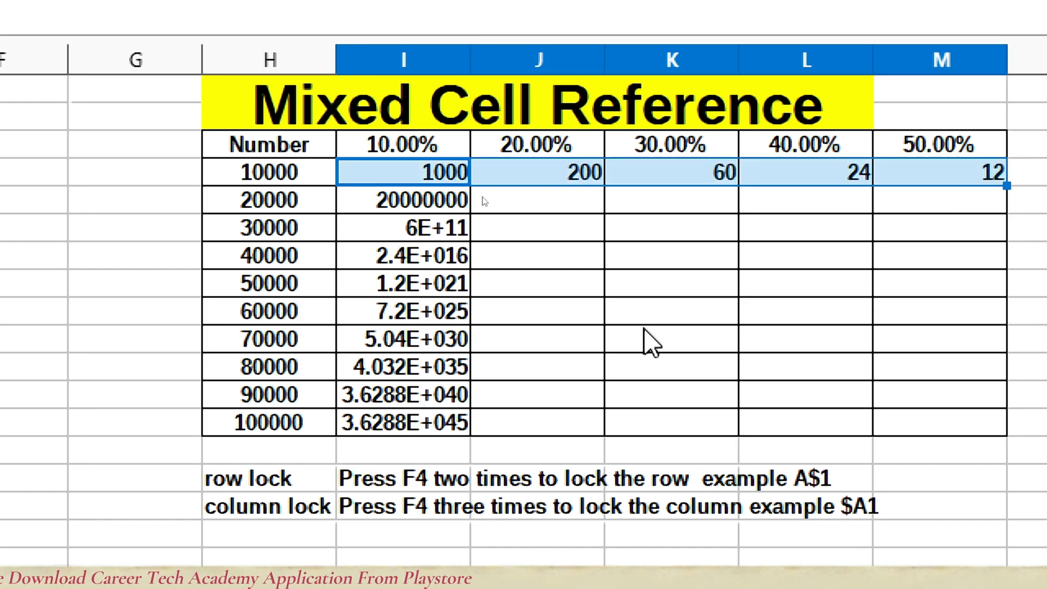
Step: Display formulas instead of results and compare the references in each 10000 row formula with their percentage headers and the Number column
{"action": "key", "text": "ctrl+grave"}
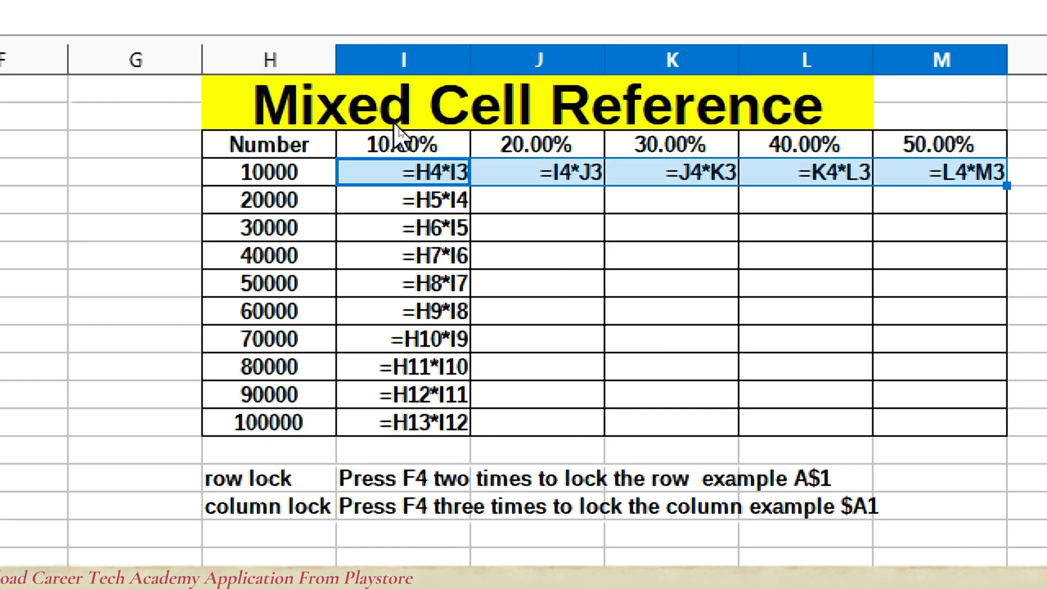
{"action": "left_click", "coordinate": [311, 181]}
{"action": "left_click", "coordinate": [397, 179]}
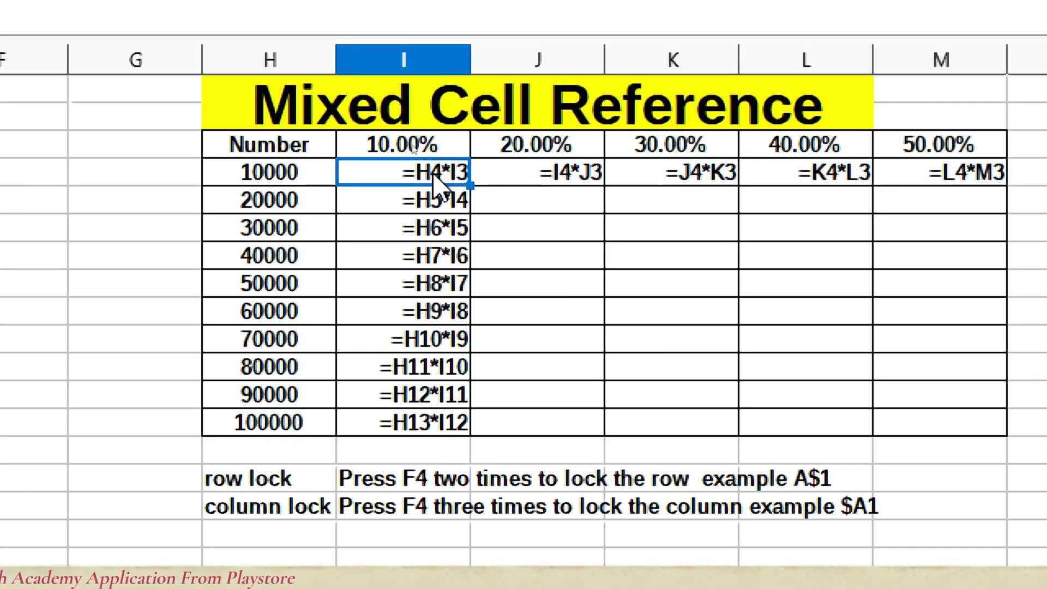
{"action": "left_click", "coordinate": [575, 145]}
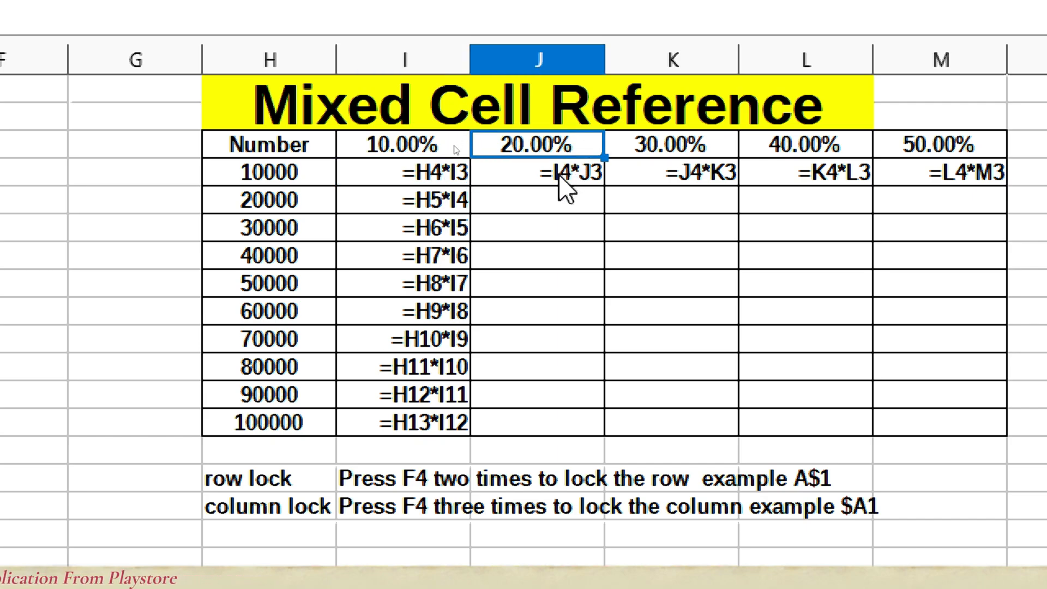
{"action": "left_click", "coordinate": [698, 153]}
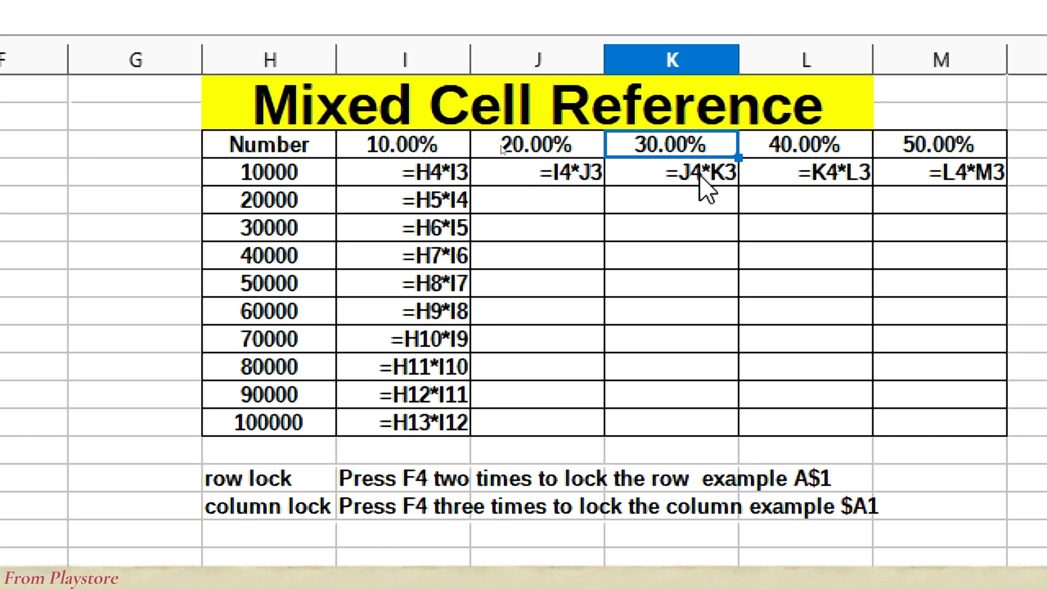
{"action": "left_click", "coordinate": [700, 177]}
{"action": "left_click", "coordinate": [786, 152]}
{"action": "left_click", "coordinate": [837, 171]}
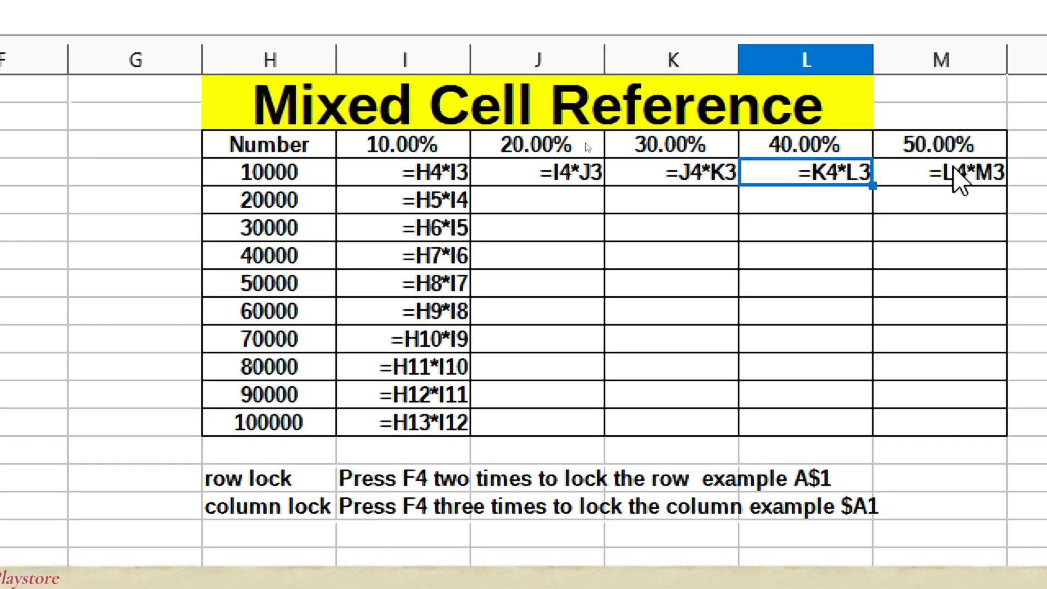
{"action": "left_click", "coordinate": [937, 152]}
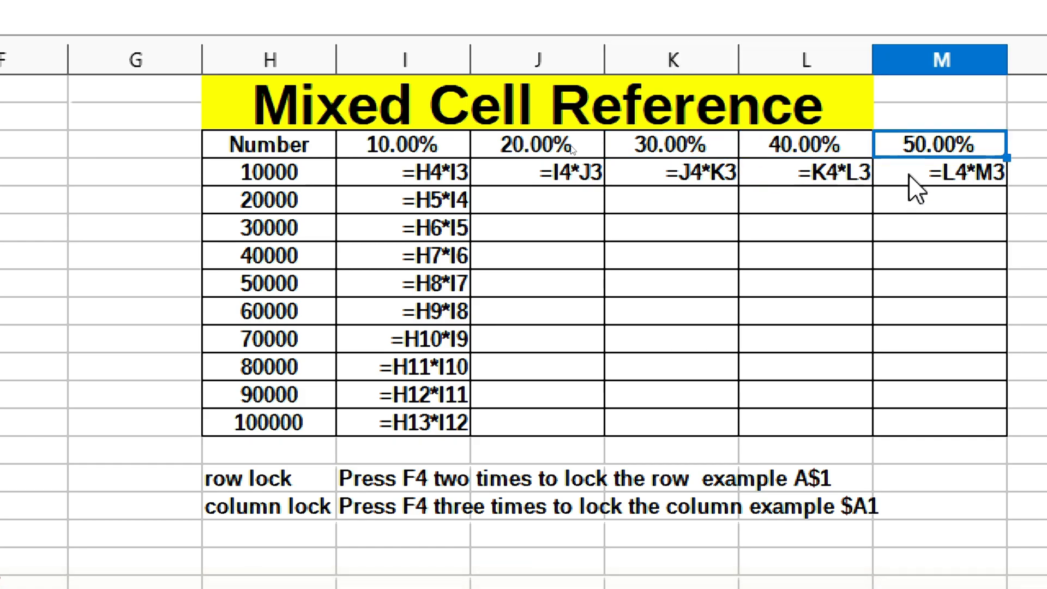
{"action": "left_click", "coordinate": [915, 188]}
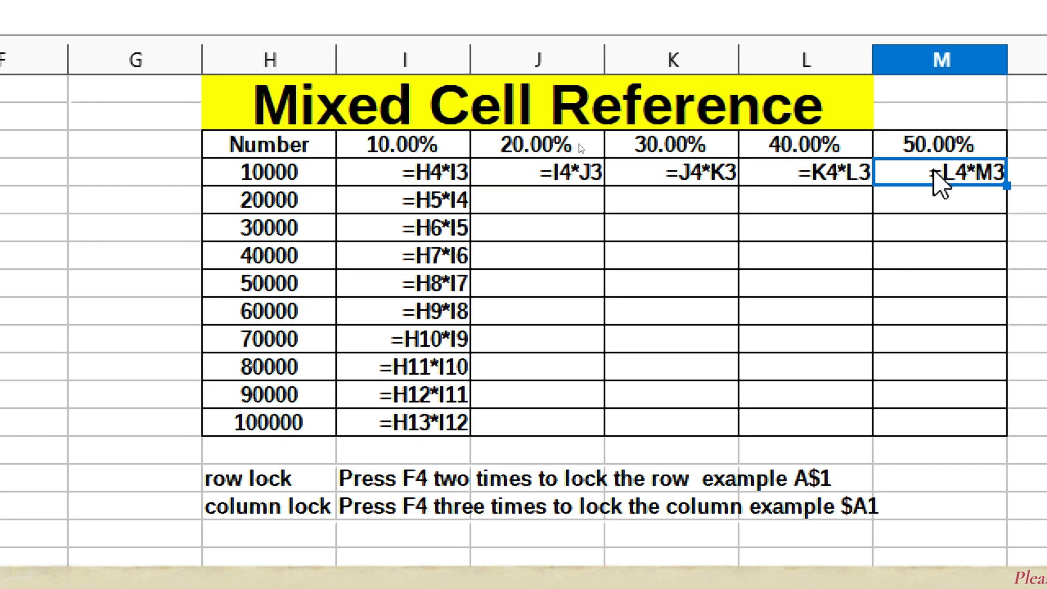
{"action": "left_click", "coordinate": [856, 176]}
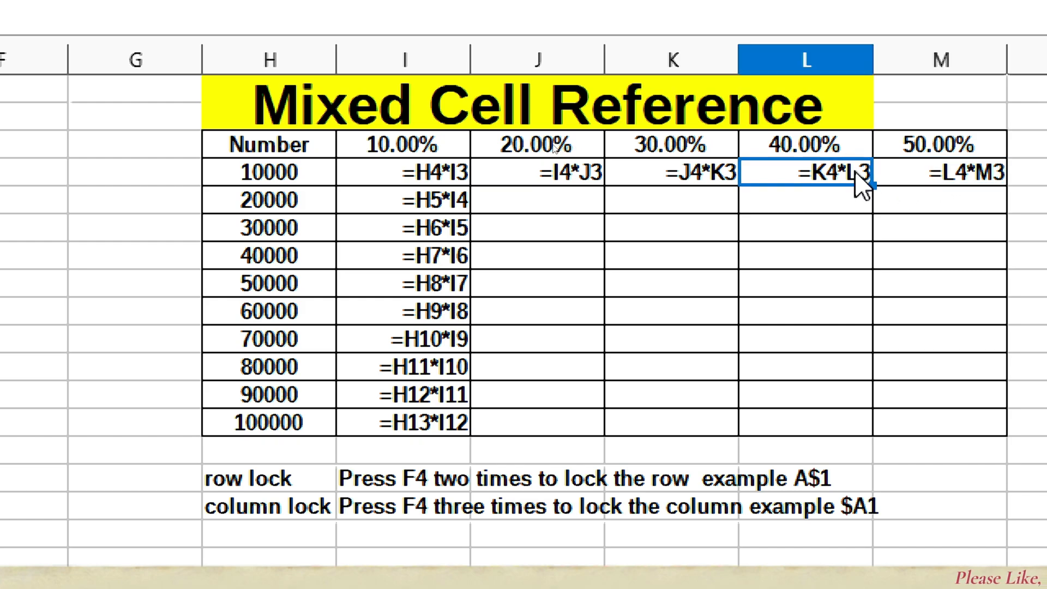
{"action": "left_click", "coordinate": [914, 176]}
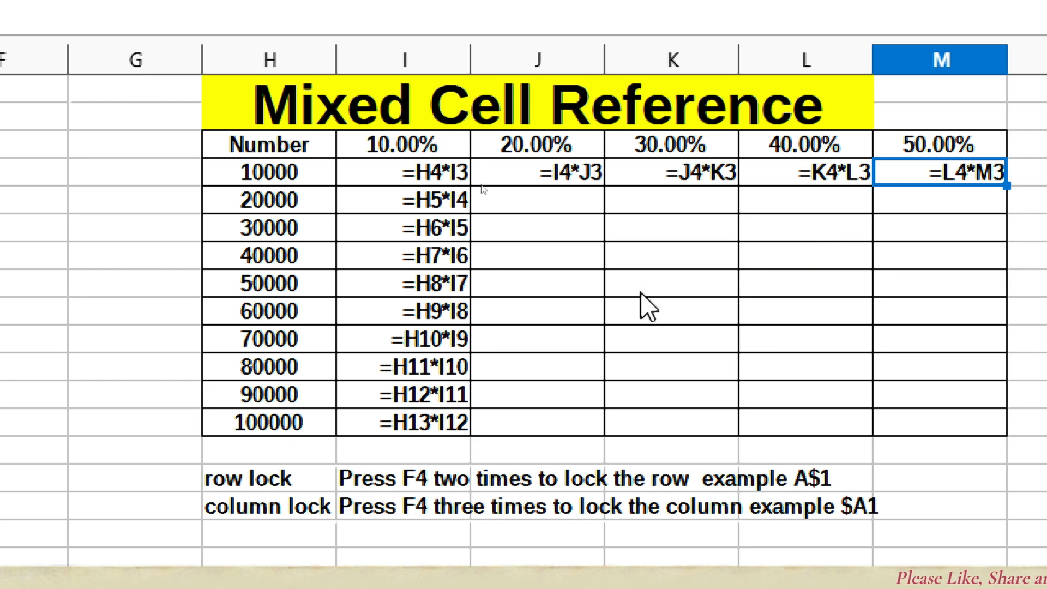
{"action": "left_click_drag", "start_coordinate": [303, 174], "coordinate": [288, 421]}
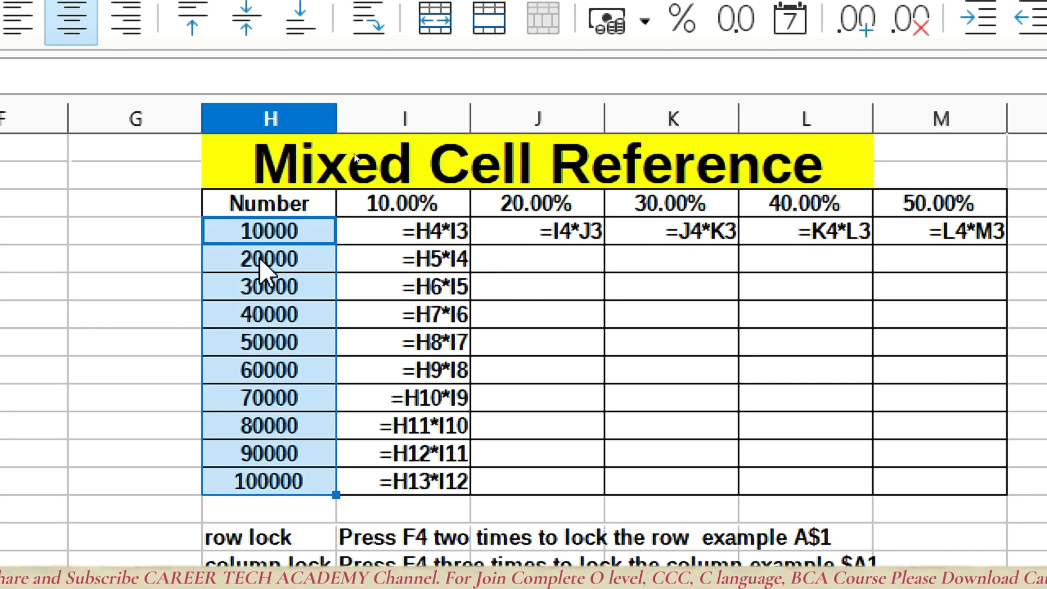
Step: Switch the formula display off and clear the table body from the 10.00% to the 50.00% column
{"action": "left_click_drag", "start_coordinate": [425, 240], "coordinate": [910, 492]}
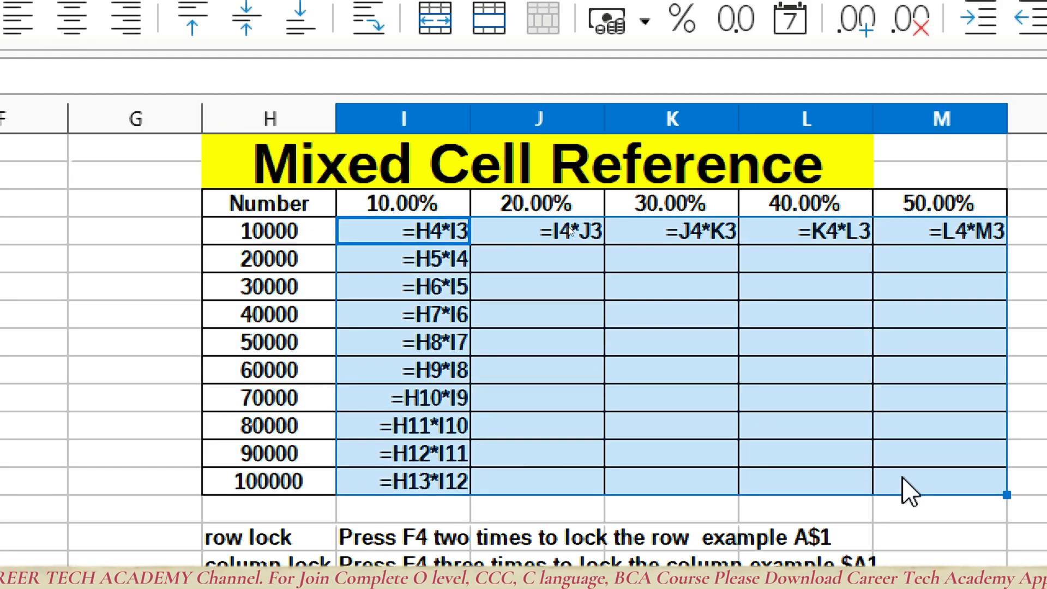
{"action": "key", "text": "ctrl+grave"}
{"action": "key", "text": "Delete"}
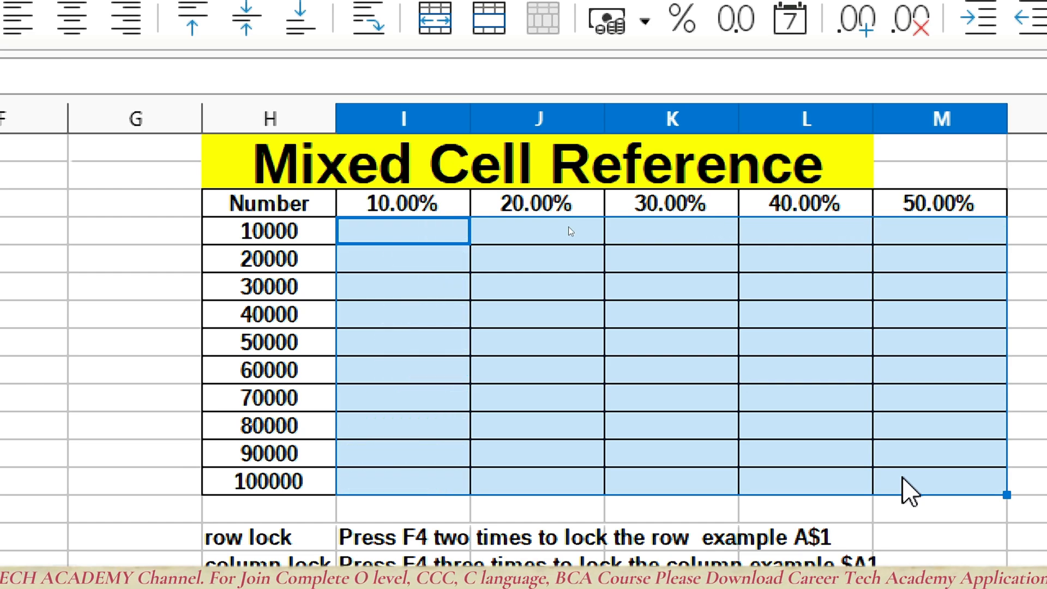
{"action": "key", "text": "Down"}
{"action": "key", "text": "Up"}
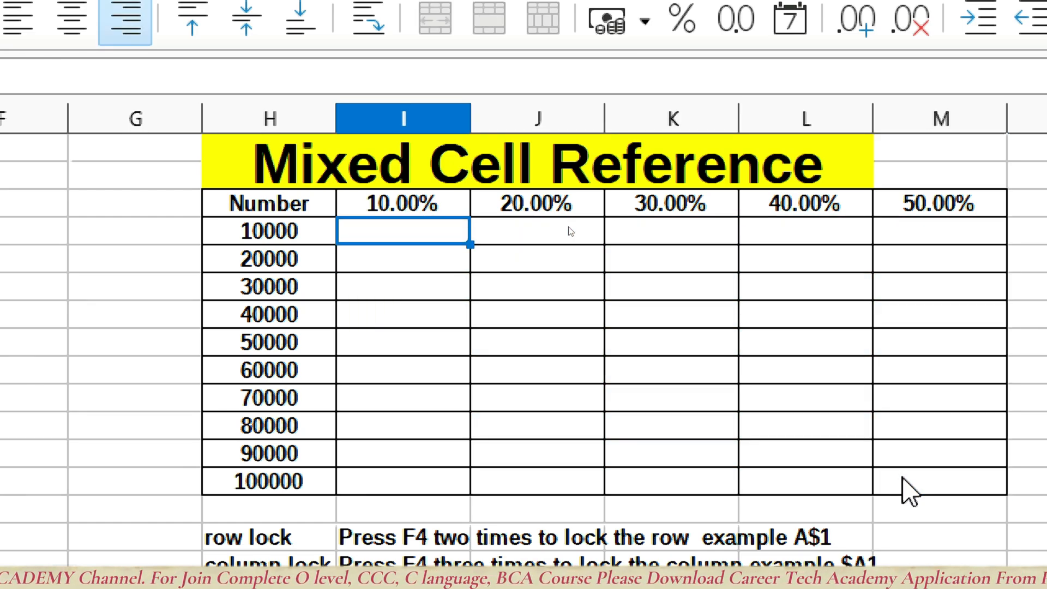
Step: Write the calculations 10000*10/100 and 20000*10/100 as text in the 10000 and 20000 rows of the 10.00% column
{"action": "type", "text": "10000"}
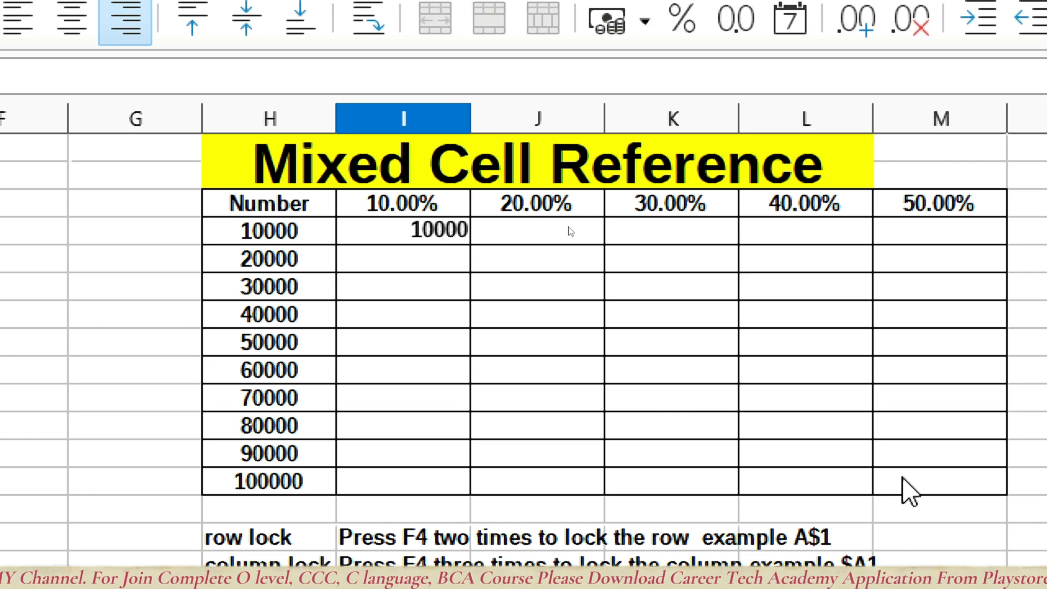
{"action": "type", "text": "*10/100"}
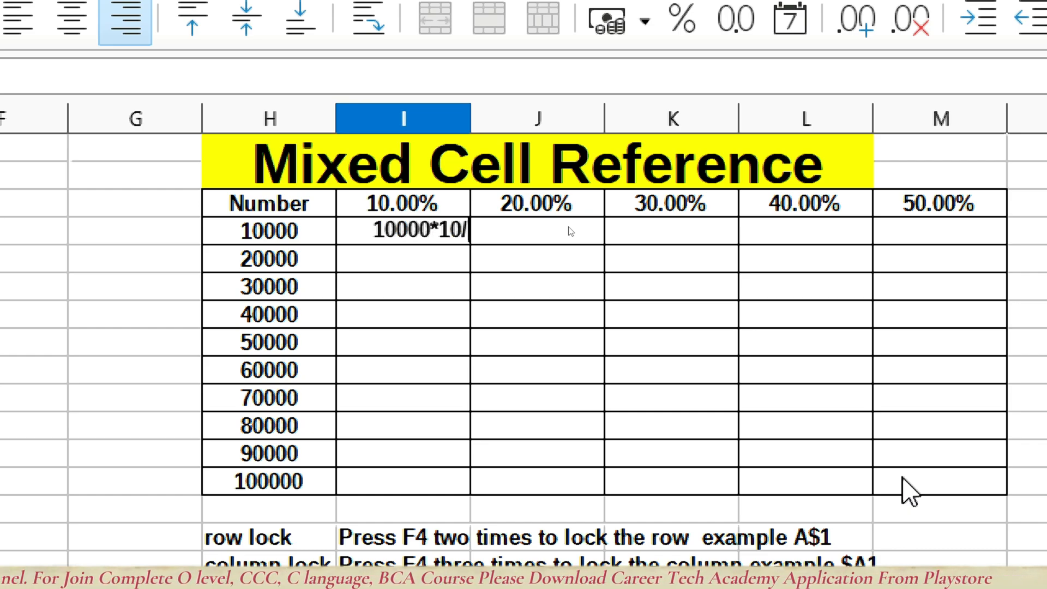
{"action": "key", "text": "Return"}
{"action": "type", "text": "20000*10/100"}
{"action": "key", "text": "Return"}
Step: Write 30000*10/100 as text in the 30000 row of the 10.00% column, without a trailing period
{"action": "type", "text": "30"}
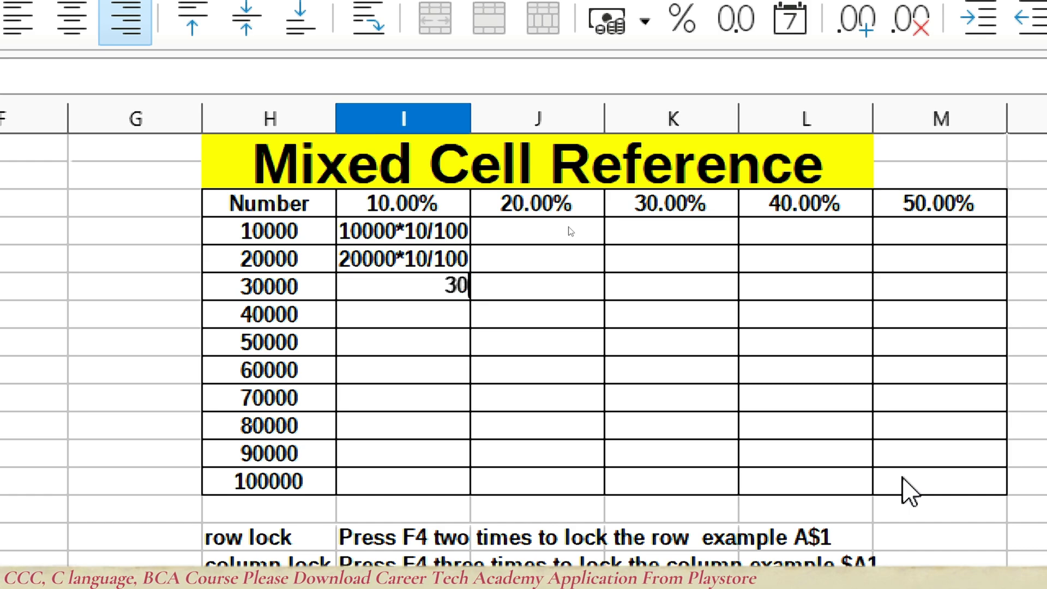
{"action": "type", "text": "000*10/10"}
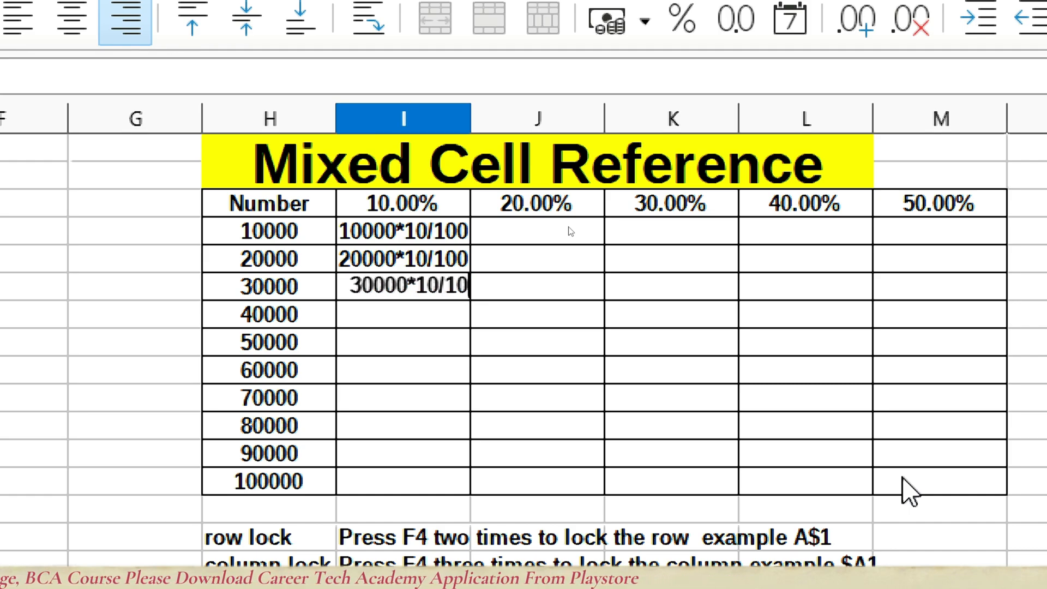
{"action": "type", "text": "0."}
{"action": "key", "text": "Return"}
{"action": "key", "text": "Up"}
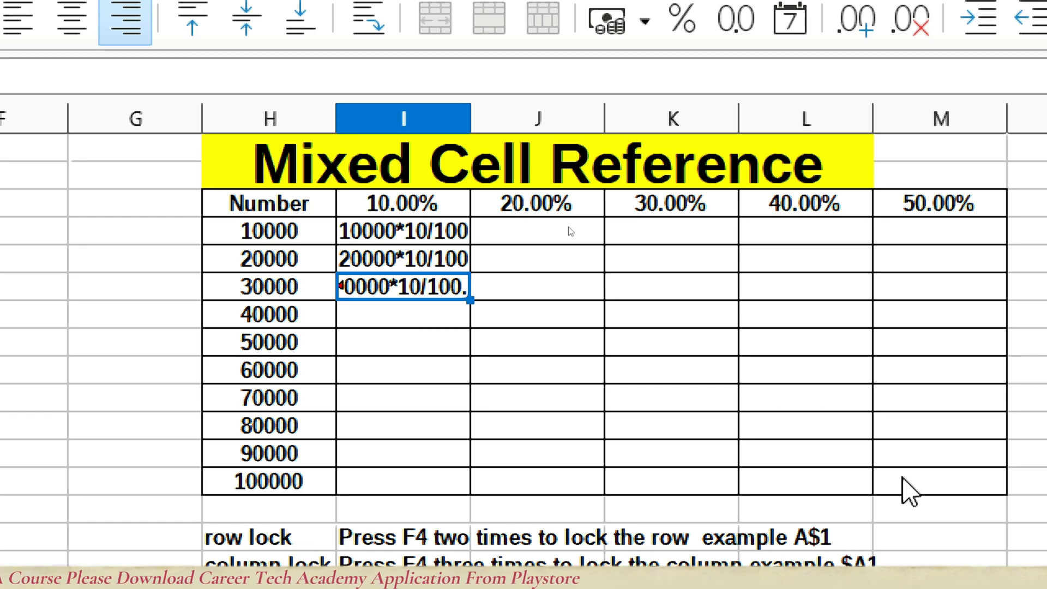
{"action": "key", "text": "F2"}
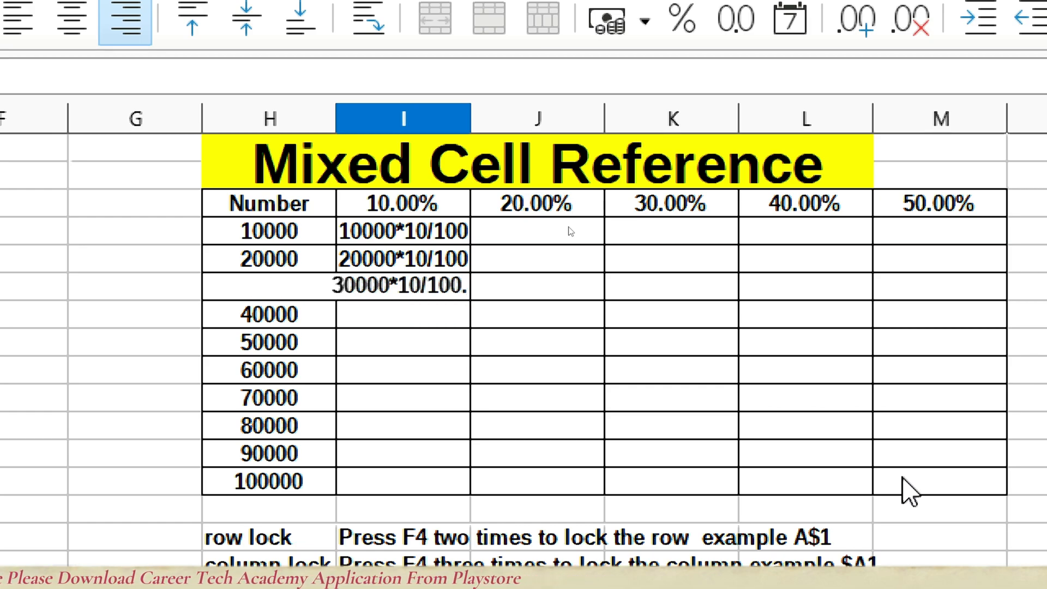
{"action": "key", "text": "BackSpace"}
{"action": "key", "text": "Return"}
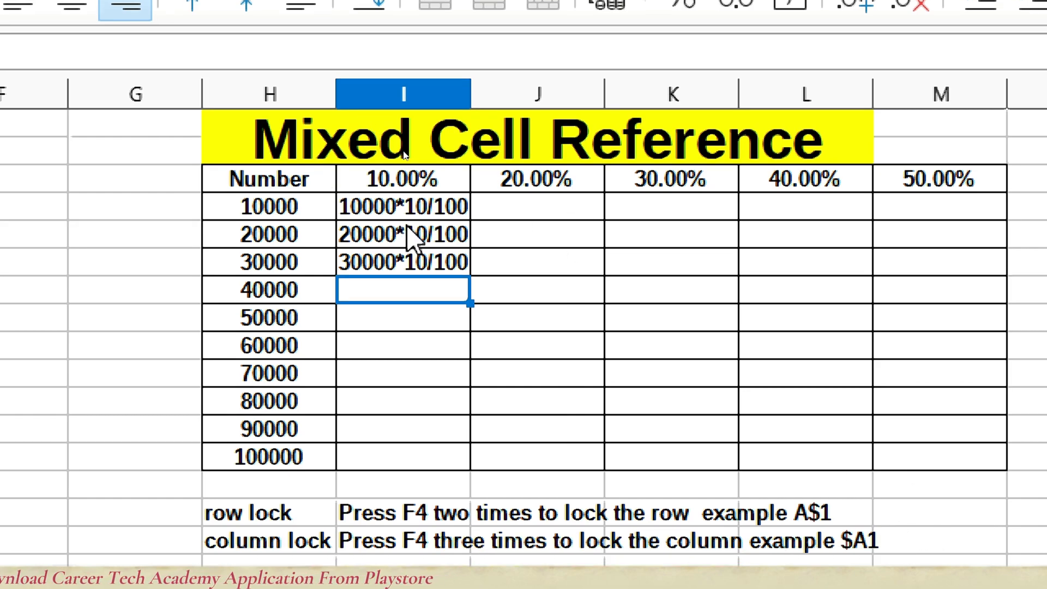
Step: Write 40000*10/100 and 50000*10/100 as text in the 40000 and 50000 rows of the 10.00% column
{"action": "left_click_drag", "start_coordinate": [404, 232], "coordinate": [400, 275]}
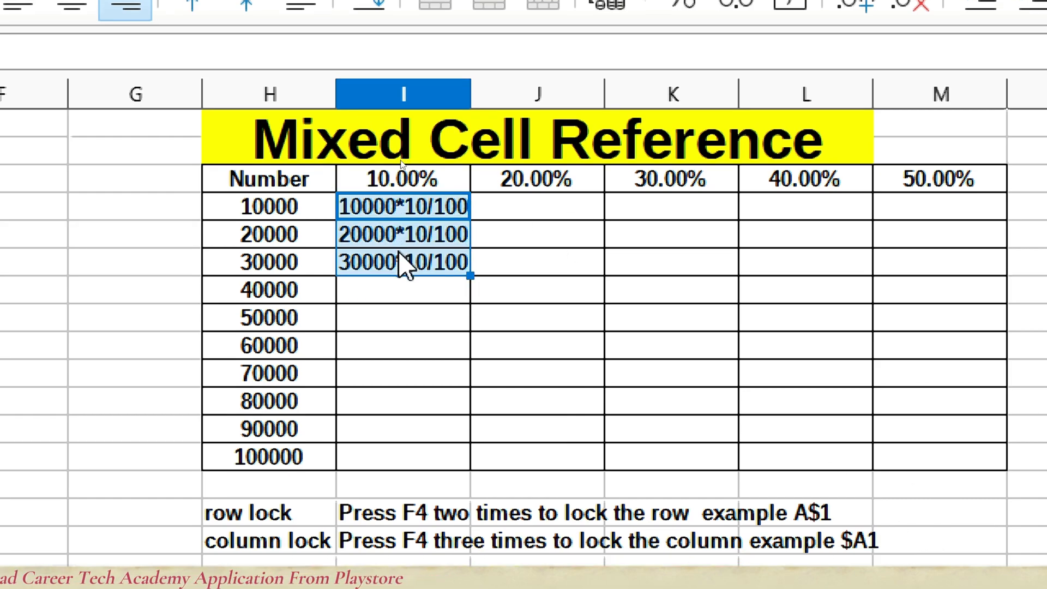
{"action": "mouse_move", "coordinate": [471, 277]}
{"action": "left_mouse_down"}
{"action": "mouse_move", "coordinate": [467, 407]}
{"action": "mouse_move", "coordinate": [468, 276]}
{"action": "left_mouse_up"}
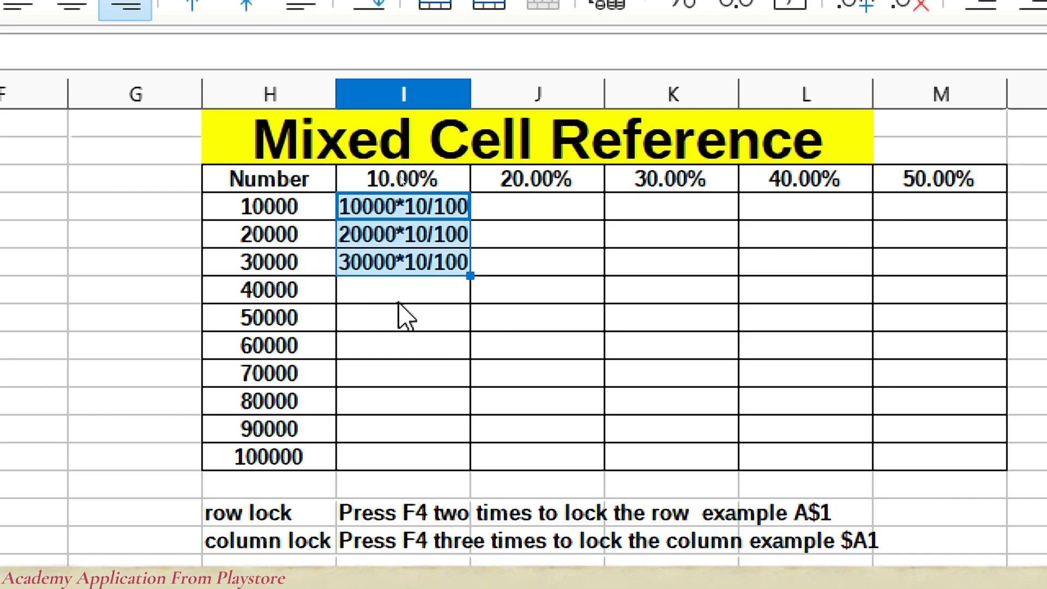
{"action": "left_click", "coordinate": [398, 294]}
{"action": "type", "text": "400"}
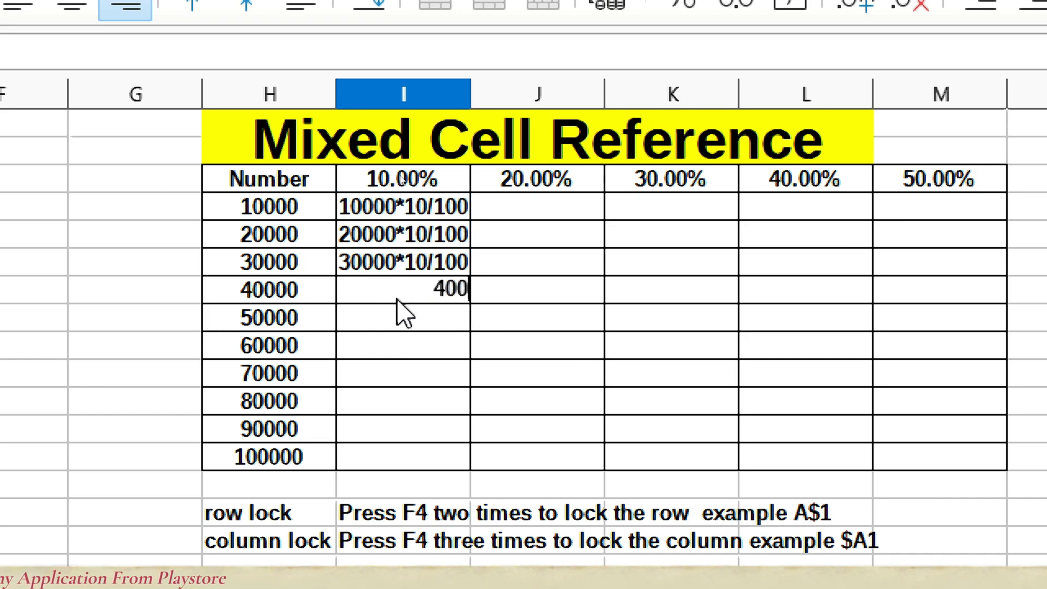
{"action": "type", "text": "00*10/100"}
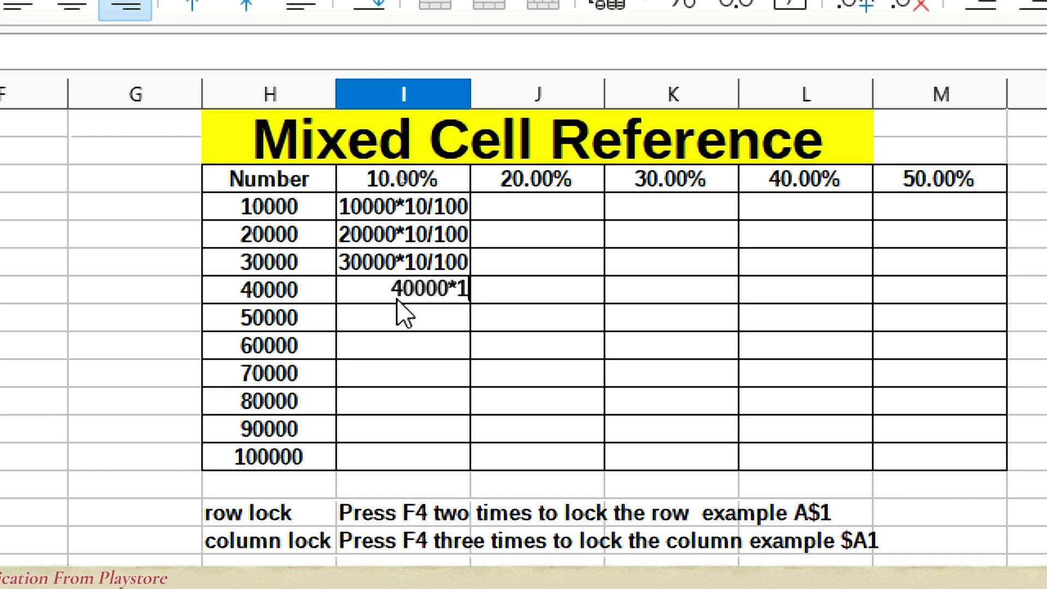
{"action": "key", "text": "Return"}
{"action": "type", "text": "50000*10/10"}
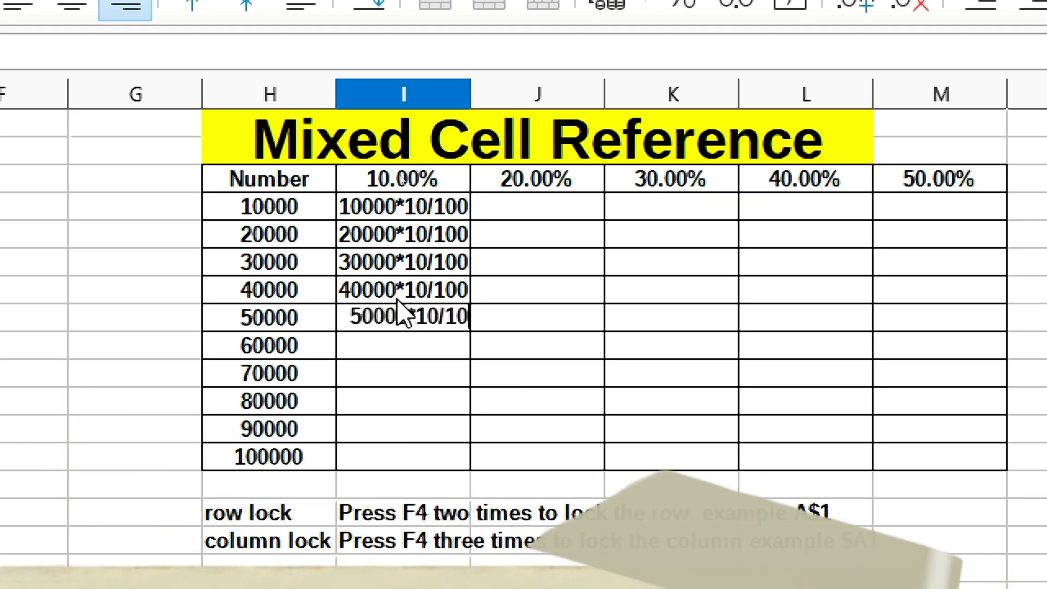
{"action": "type", "text": "0"}
{"action": "key", "text": "Return"}
Step: Write 60000*10/100 and 70000*10/100 as text in the 60000 and 70000 rows of the 10.00% column
{"action": "type", "text": "60000*10"}
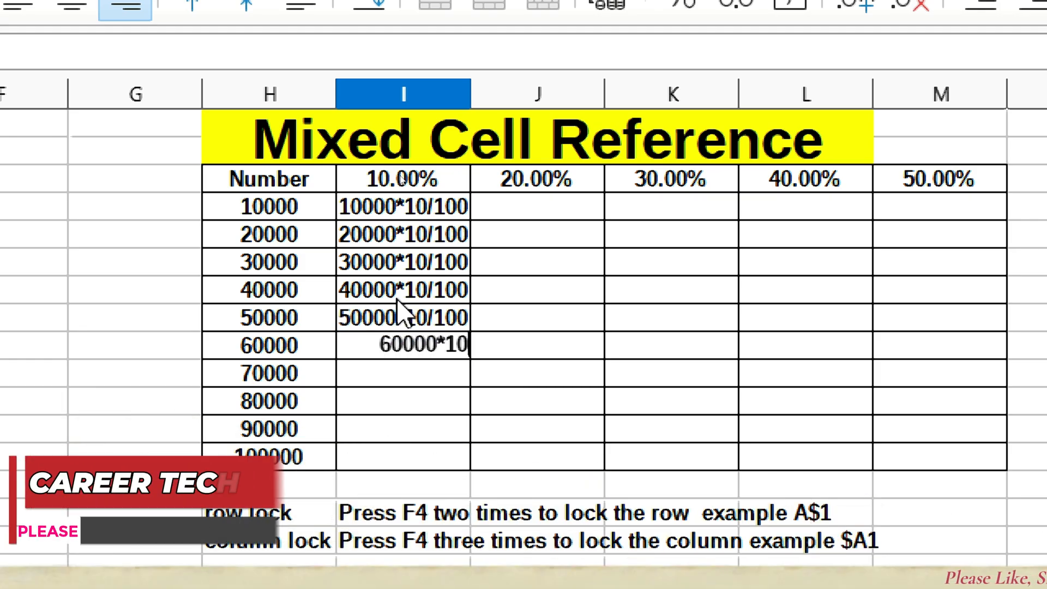
{"action": "type", "text": "/100"}
{"action": "key", "text": "Return"}
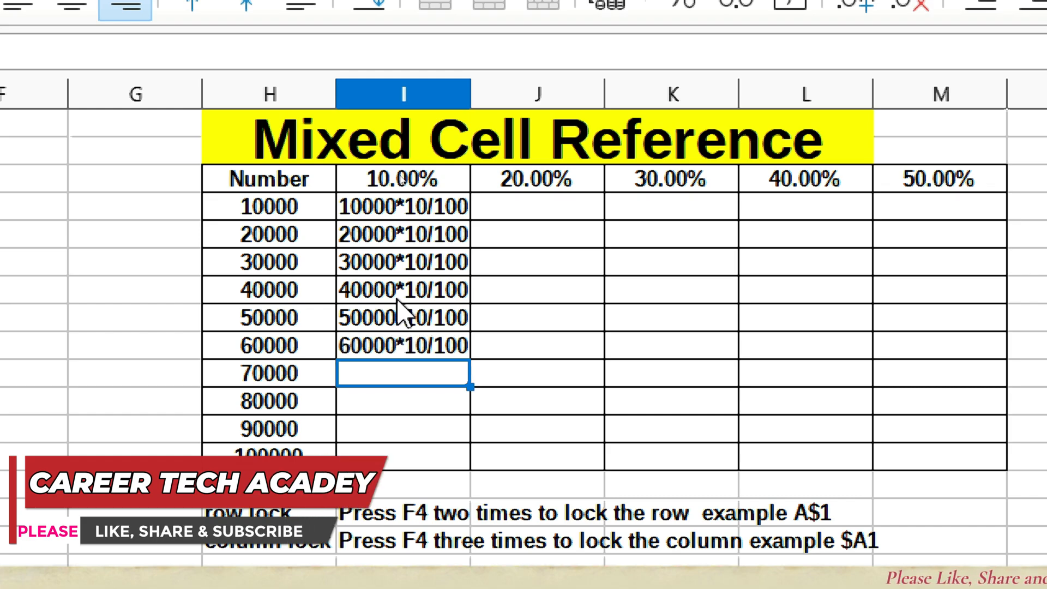
{"action": "type", "text": "7000"}
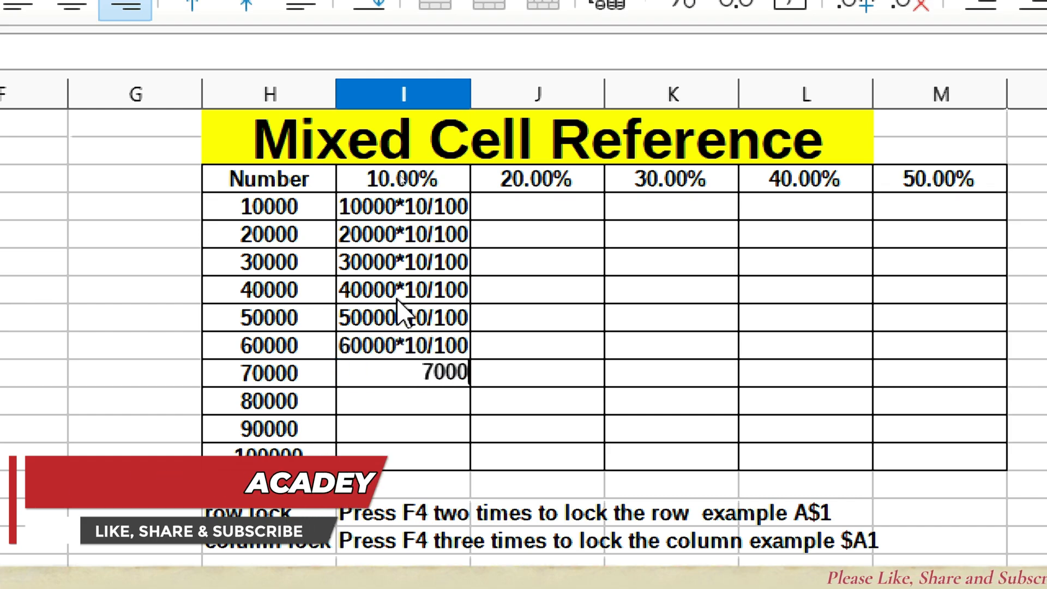
{"action": "type", "text": "0*10/100"}
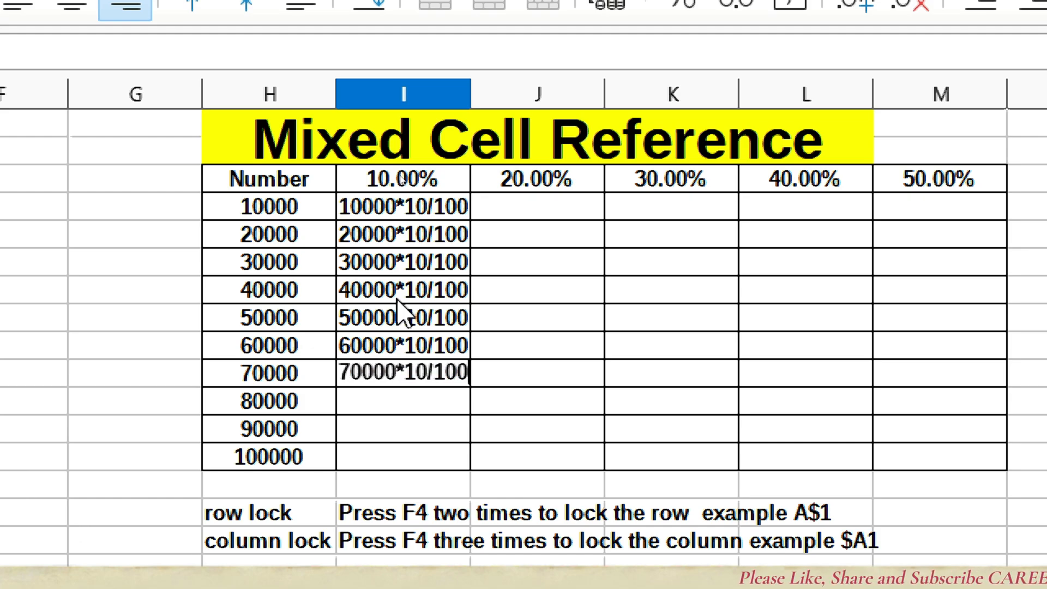
{"action": "key", "text": "Return"}
Step: Write 80000*10/100 and 90000*10/100 as text in the 80000 and 90000 rows of the 10.00% column
{"action": "type", "text": "8"}
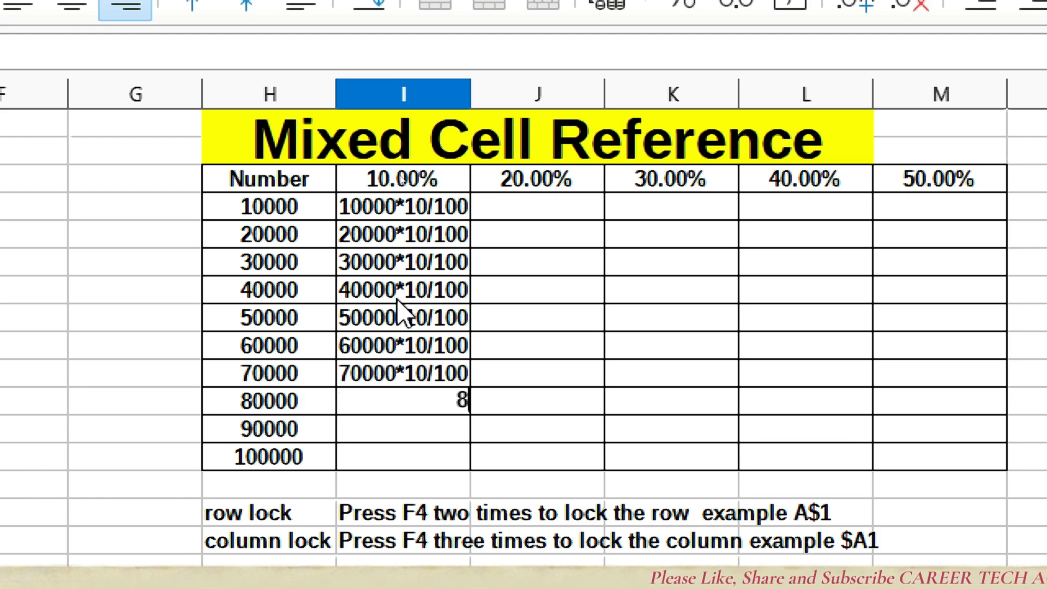
{"action": "type", "text": "0000*10/100"}
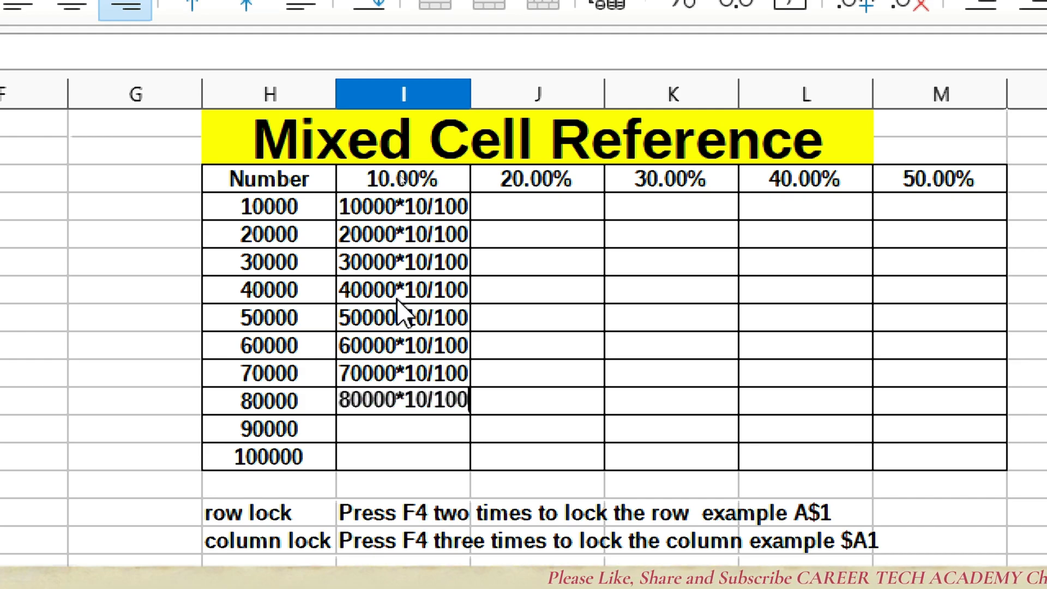
{"action": "key", "text": "Return"}
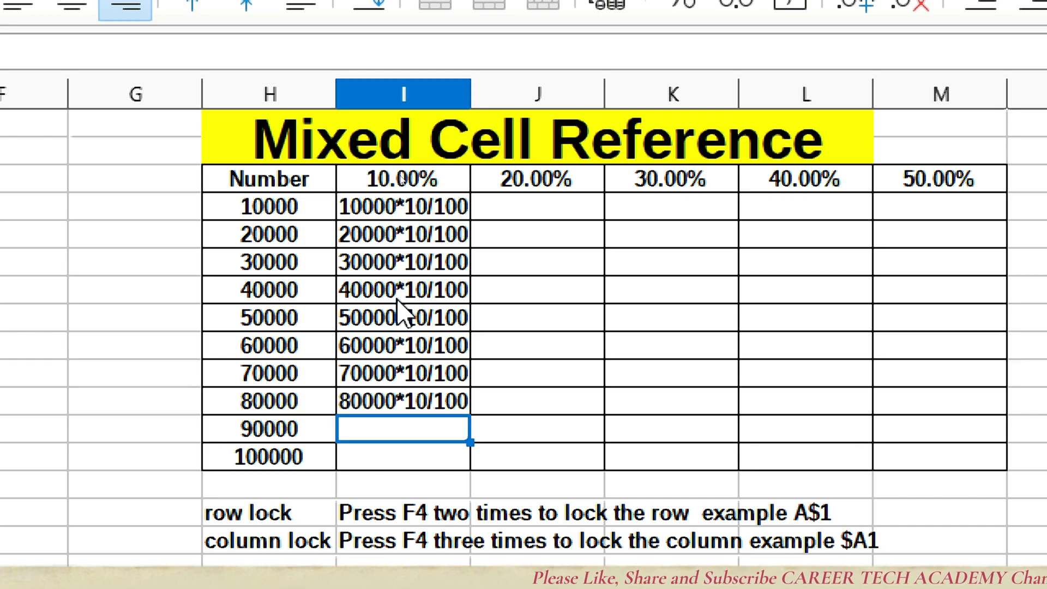
{"action": "type", "text": "90000*10/"}
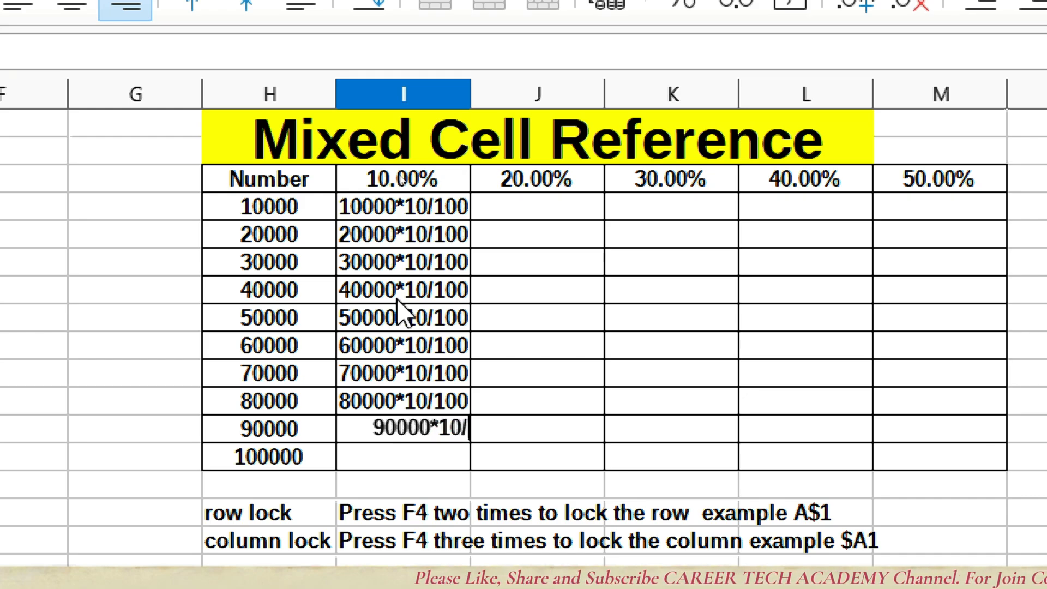
{"action": "type", "text": "100"}
{"action": "key", "text": "Return"}
Step: Write 100000*10/100 as text in the 100000 row of the 10.00% column, replacing the suggested autocomplete entry
{"action": "type", "text": "1"}
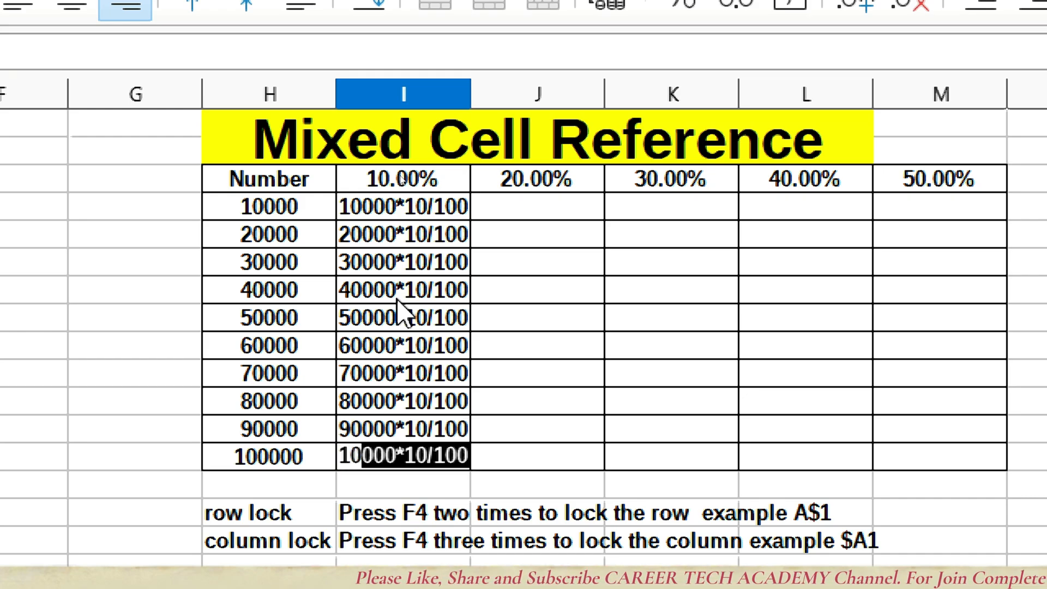
{"action": "type", "text": "0000"}
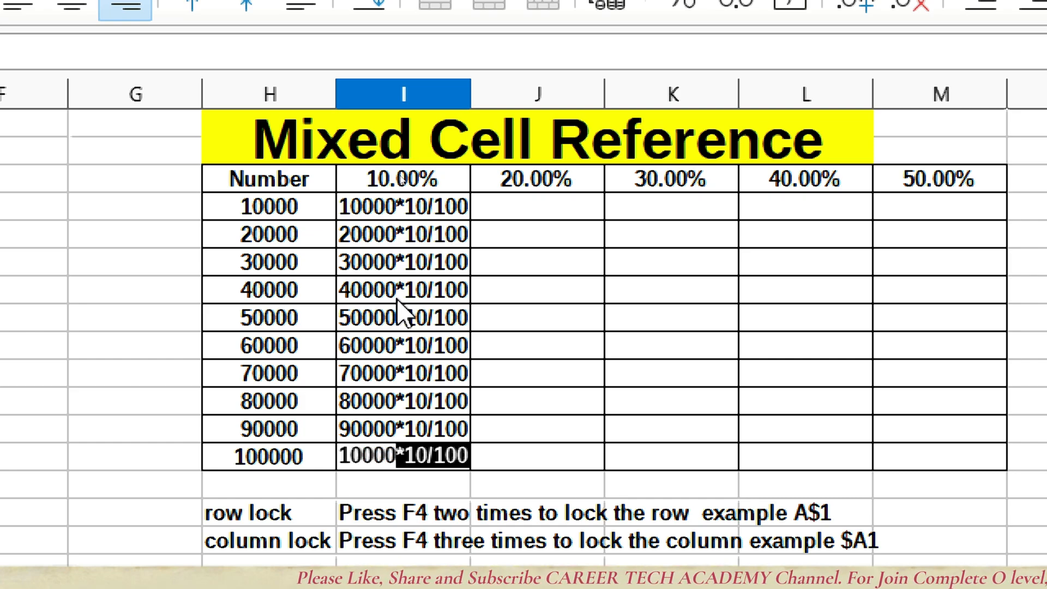
{"action": "type", "text": "0"}
{"action": "type", "text": "*10/100"}
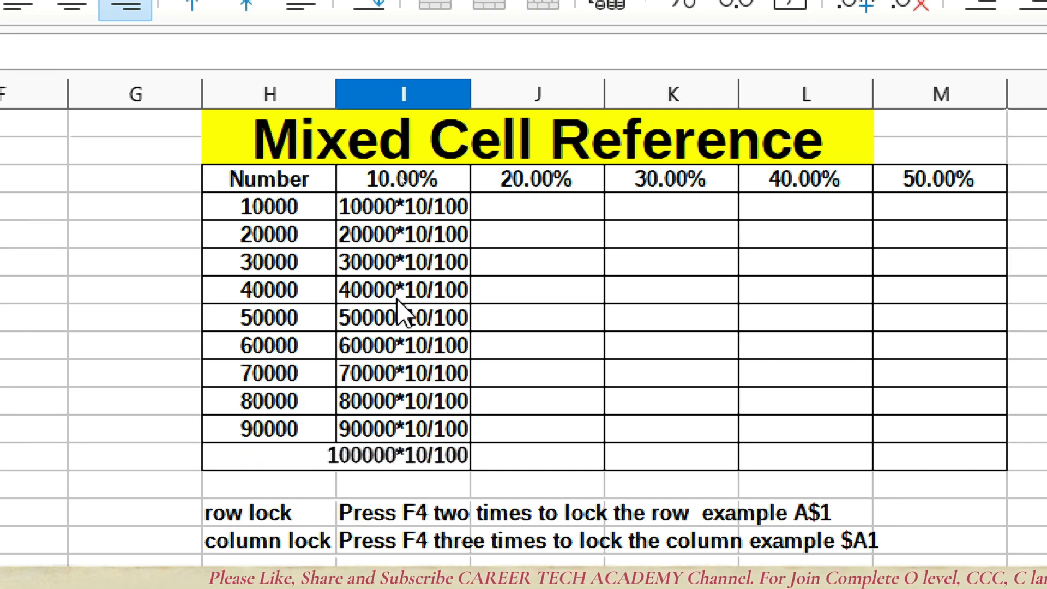
{"action": "key", "text": "Return"}
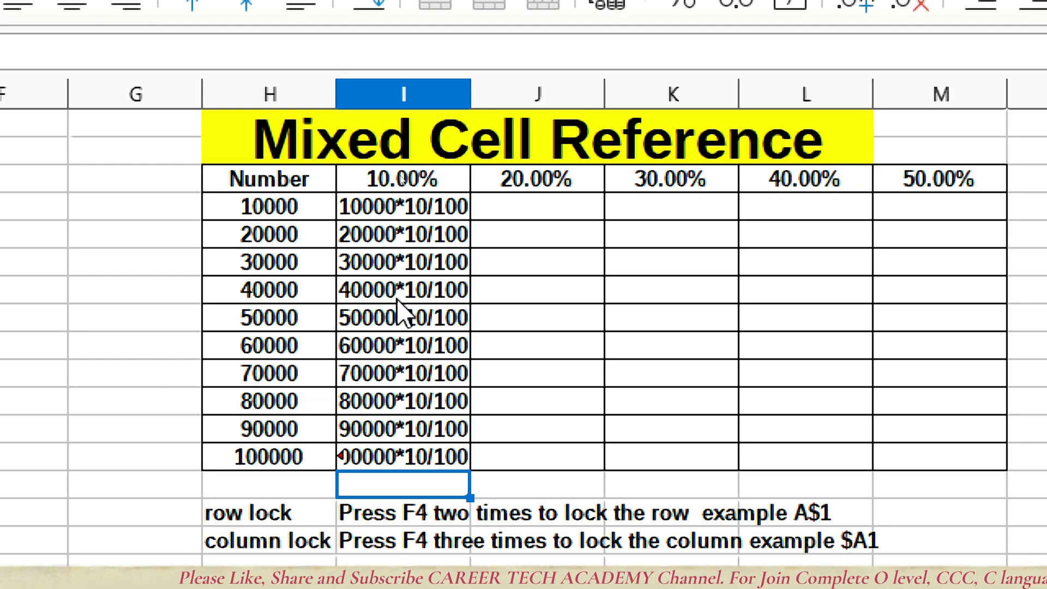
Step: Widen column I slightly by hand, just enough to fit the 100000*10/100 text, instead of using the automatic optimal width
{"action": "double_click", "coordinate": [471, 105]}
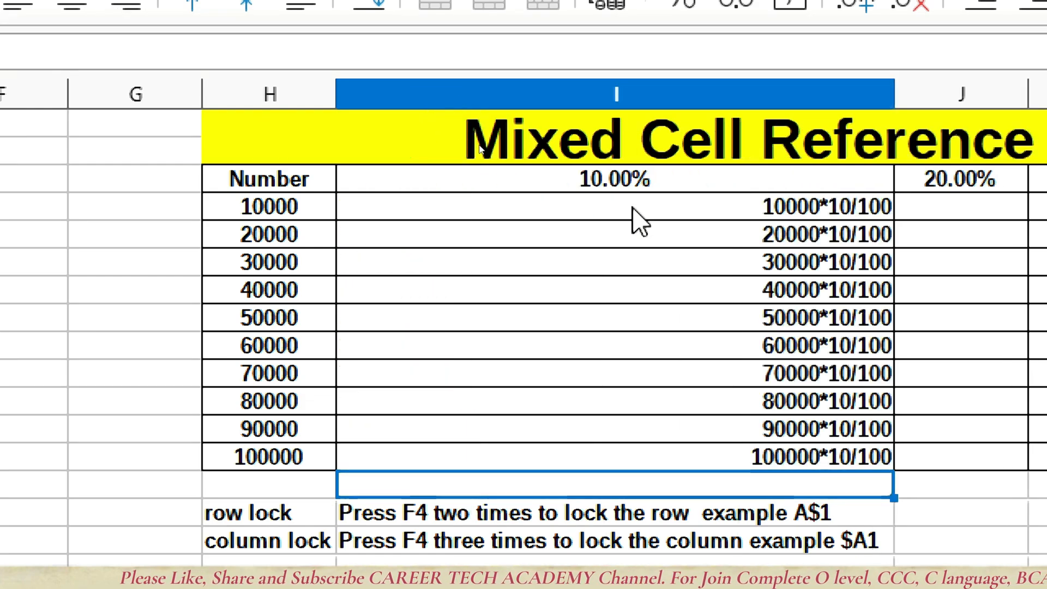
{"action": "key", "text": "ctrl+z"}
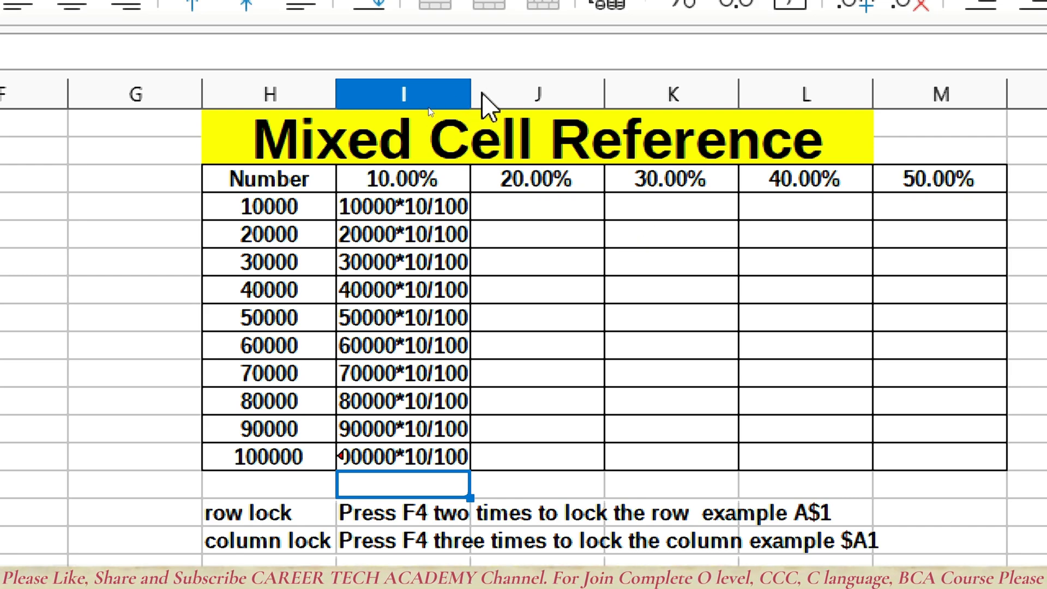
{"action": "left_click_drag", "start_coordinate": [472, 103], "coordinate": [489, 108]}
Step: Write 10000*20/100 and 20000*20/100 as text in the 10000 and 20000 rows of the 20.00% column
{"action": "left_click", "coordinate": [561, 205]}
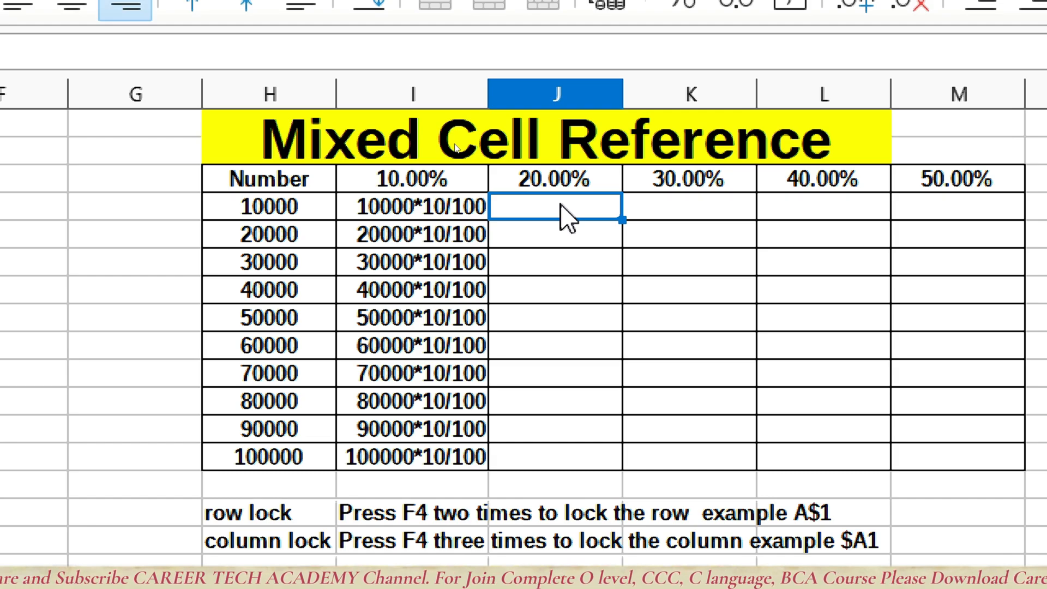
{"action": "type", "text": "1000"}
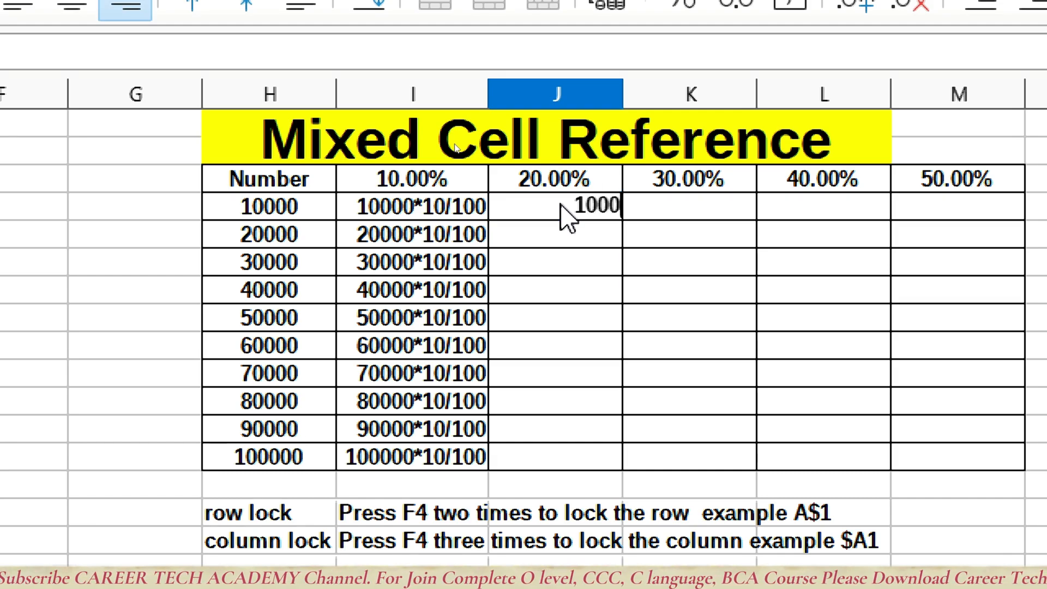
{"action": "type", "text": "0*20"}
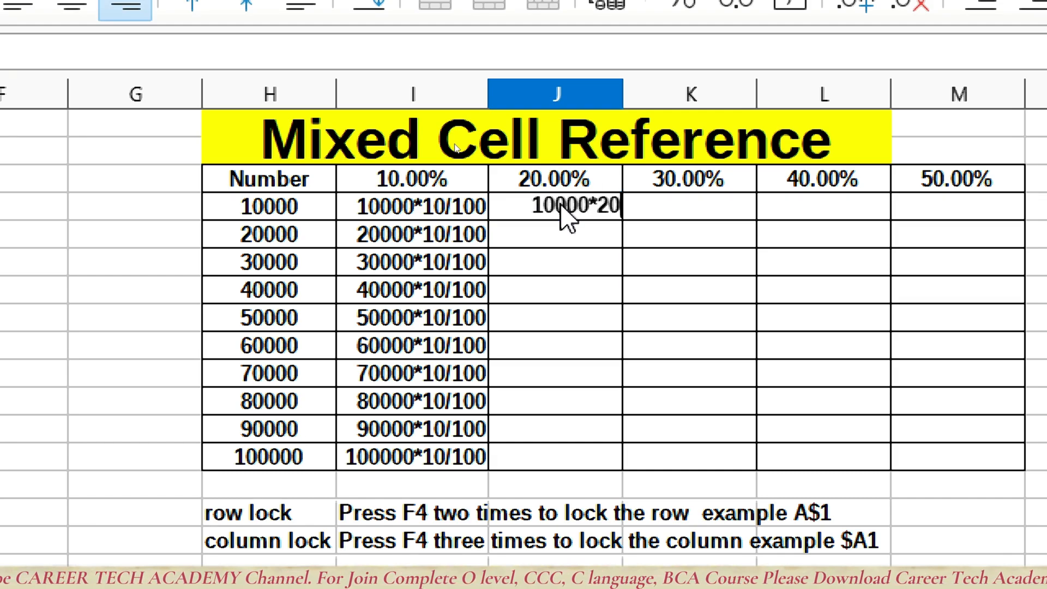
{"action": "type", "text": "/100"}
{"action": "key", "text": "Return"}
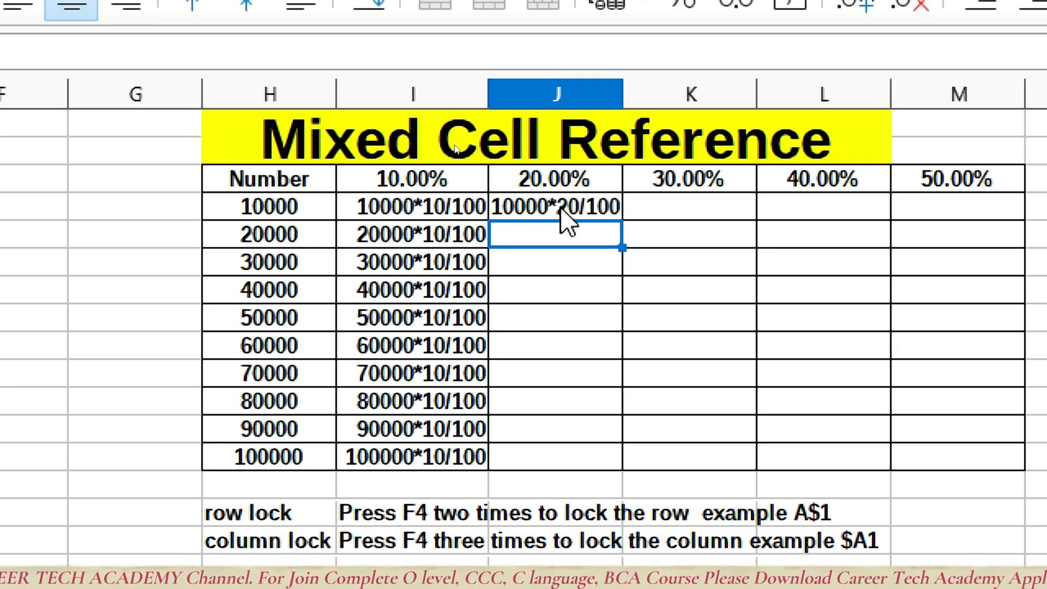
{"action": "type", "text": "200"}
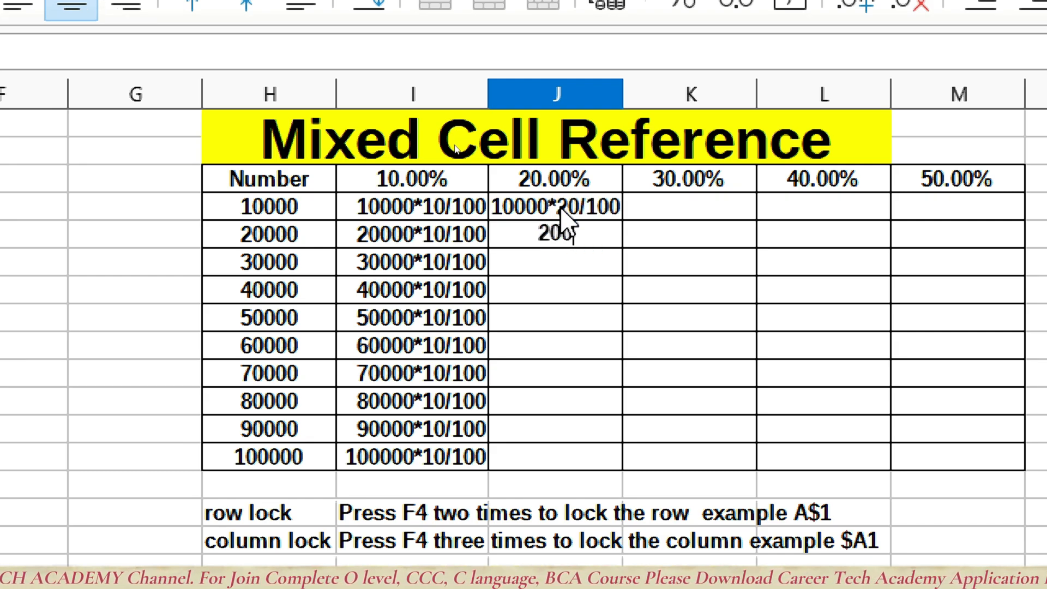
{"action": "type", "text": "00*20/100"}
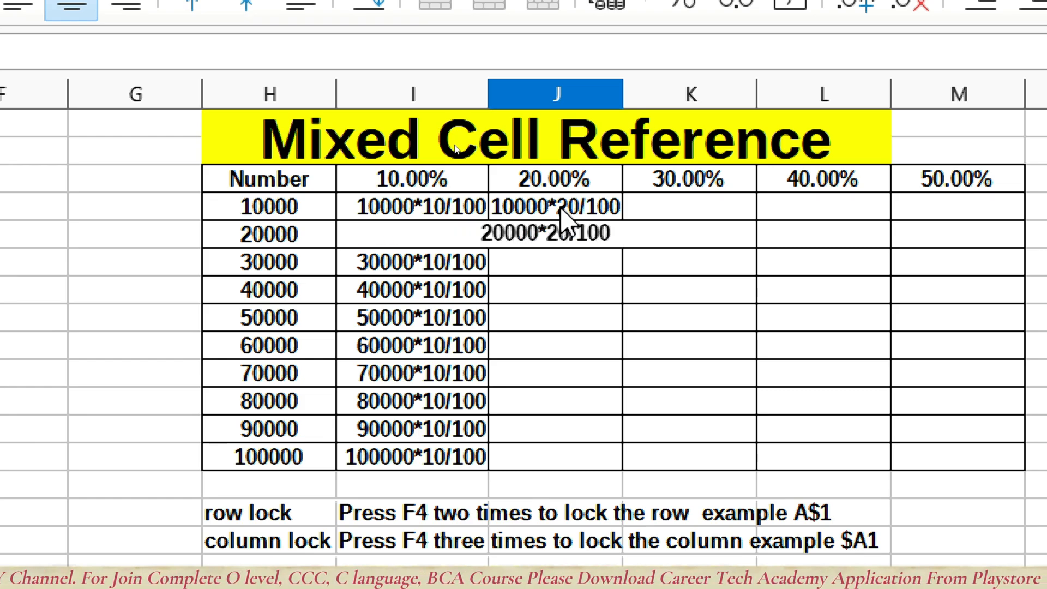
{"action": "key", "text": "Return"}
Step: Write 30000*20/100 and 40000*20/100 as text in the 30000 and 40000 rows of the 20.00% column
{"action": "type", "text": "3"}
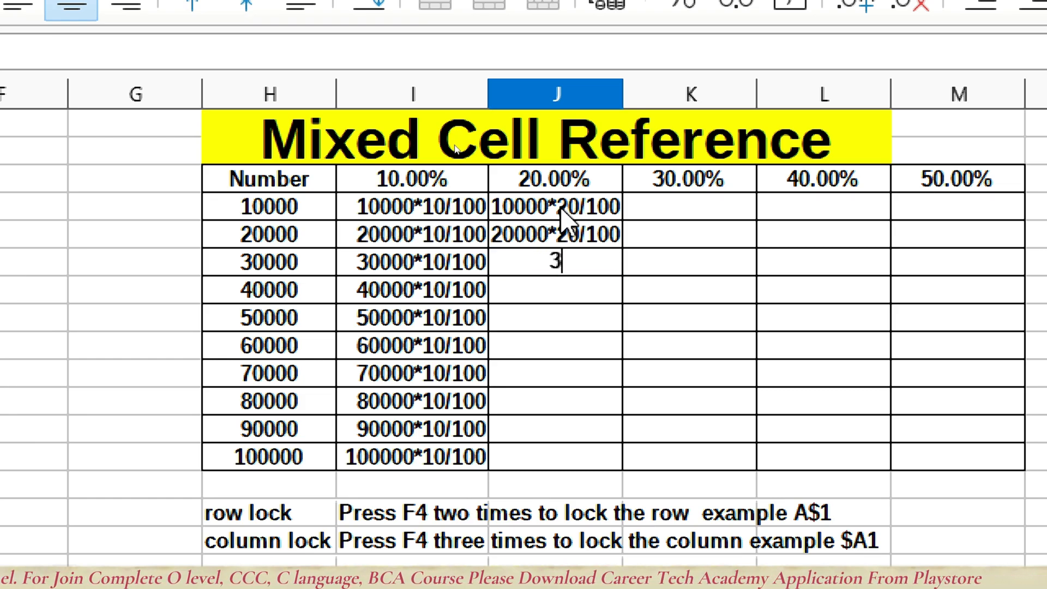
{"action": "type", "text": "0000"}
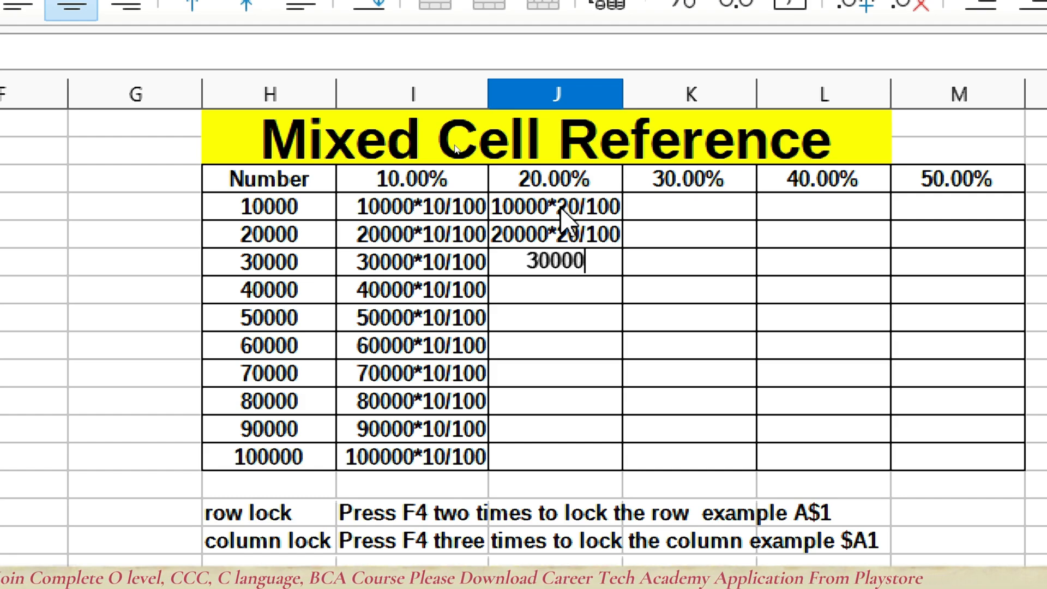
{"action": "type", "text": "*20/100"}
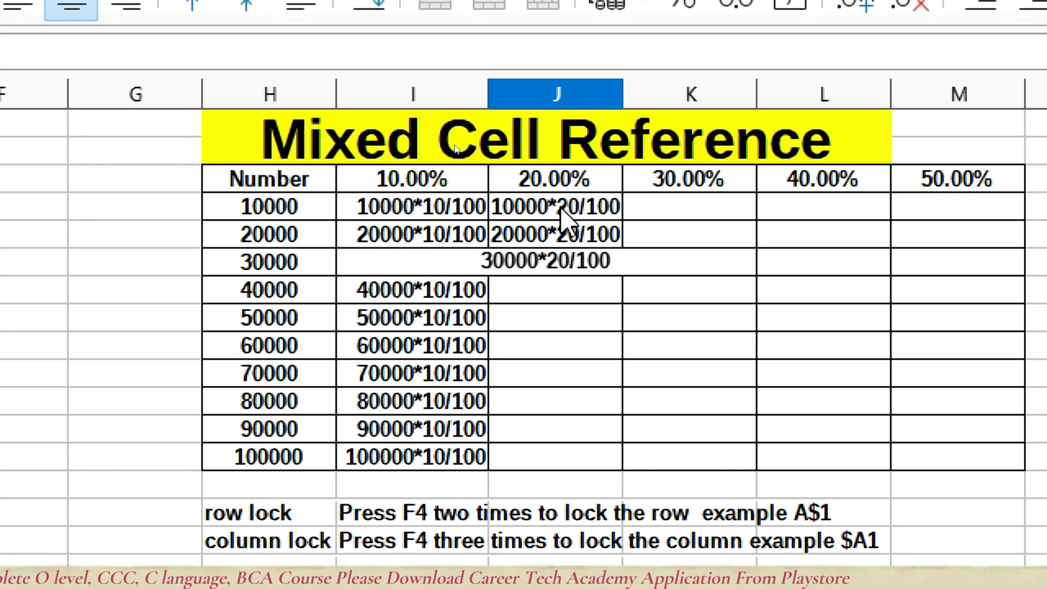
{"action": "key", "text": "Return"}
{"action": "type", "text": "40"}
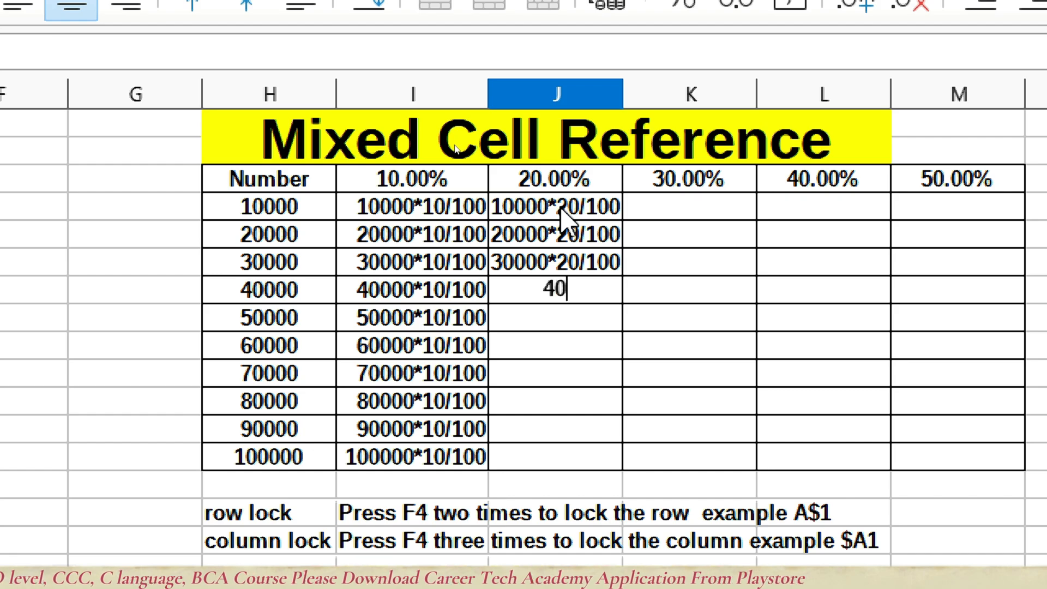
{"action": "type", "text": "000*20/100"}
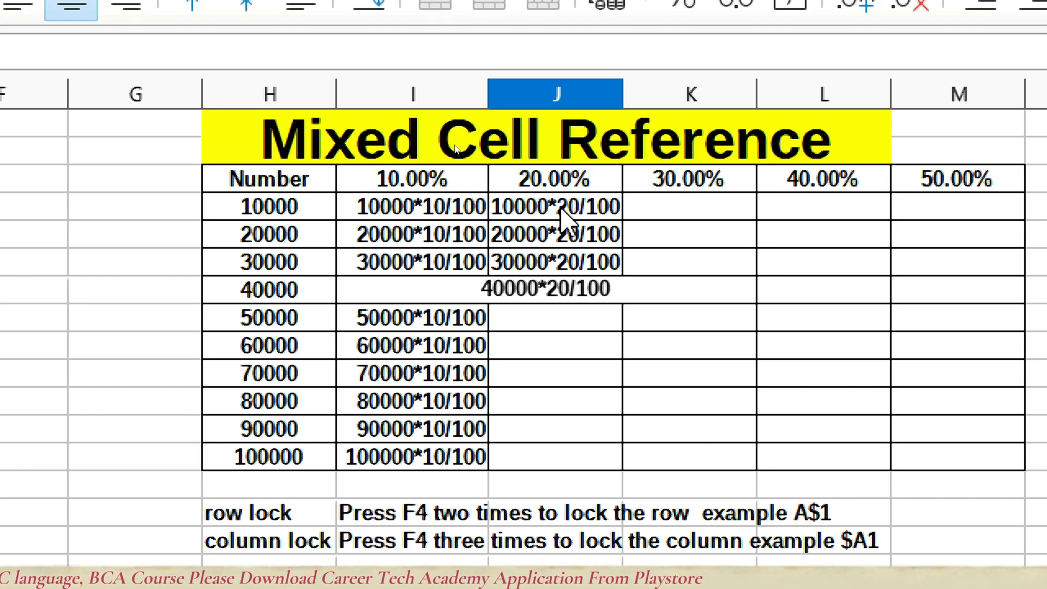
{"action": "key", "text": "Return"}
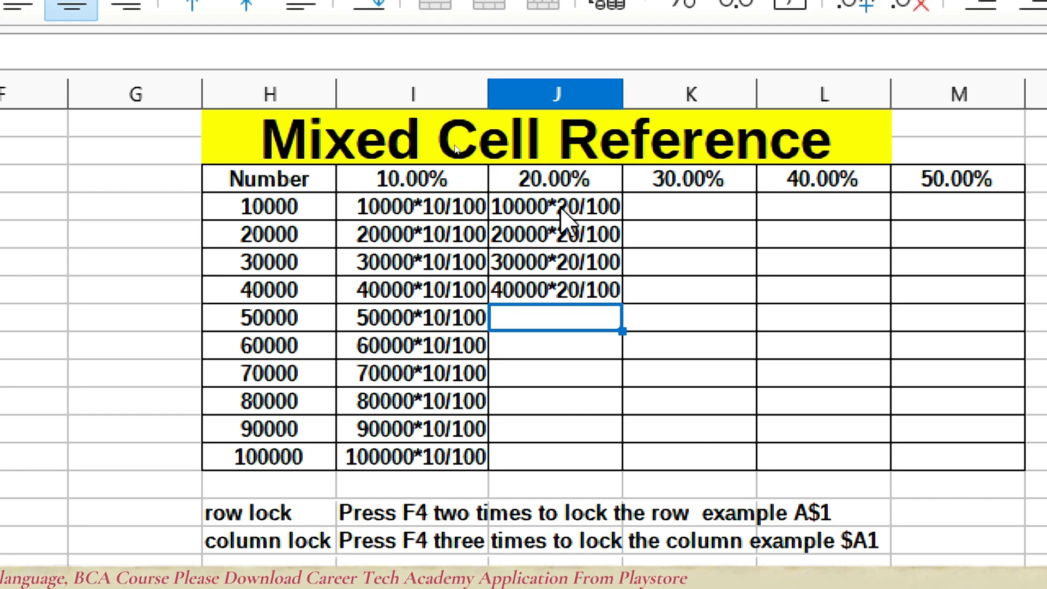
Step: Write 50000*20/100 and 60000*20/100 as text in the 50000 and 60000 rows of the 20.00% column
{"action": "type", "text": "50000"}
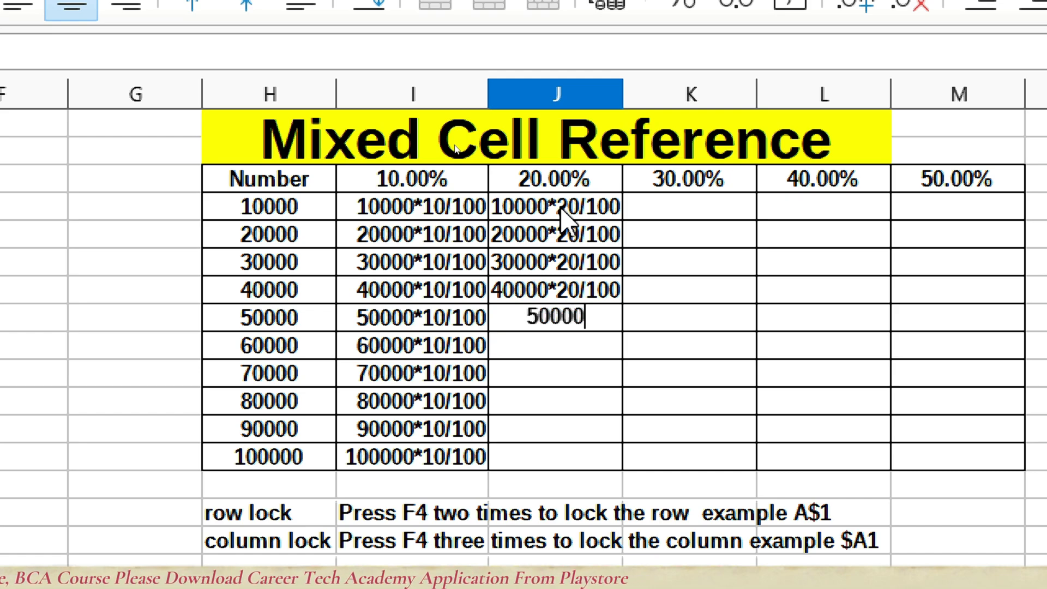
{"action": "type", "text": "*20/100"}
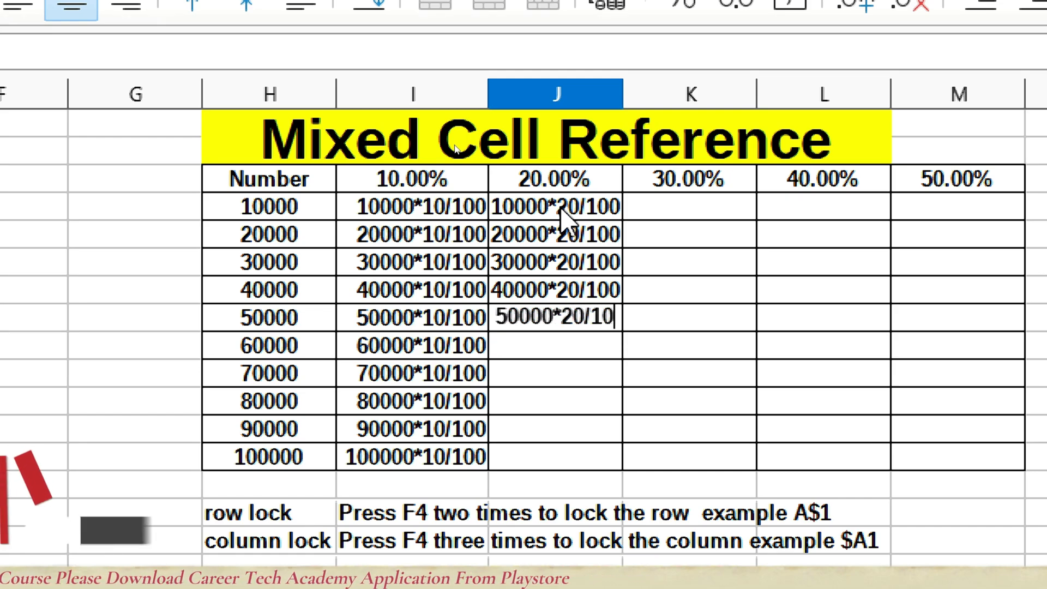
{"action": "key", "text": "Return"}
{"action": "type", "text": "60000"}
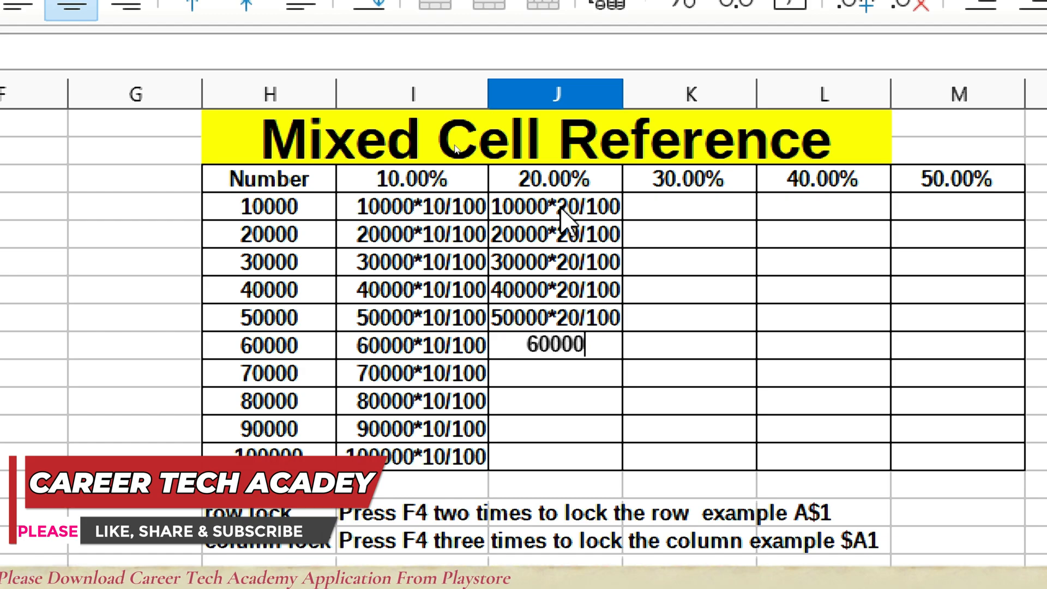
{"action": "type", "text": "*20/100"}
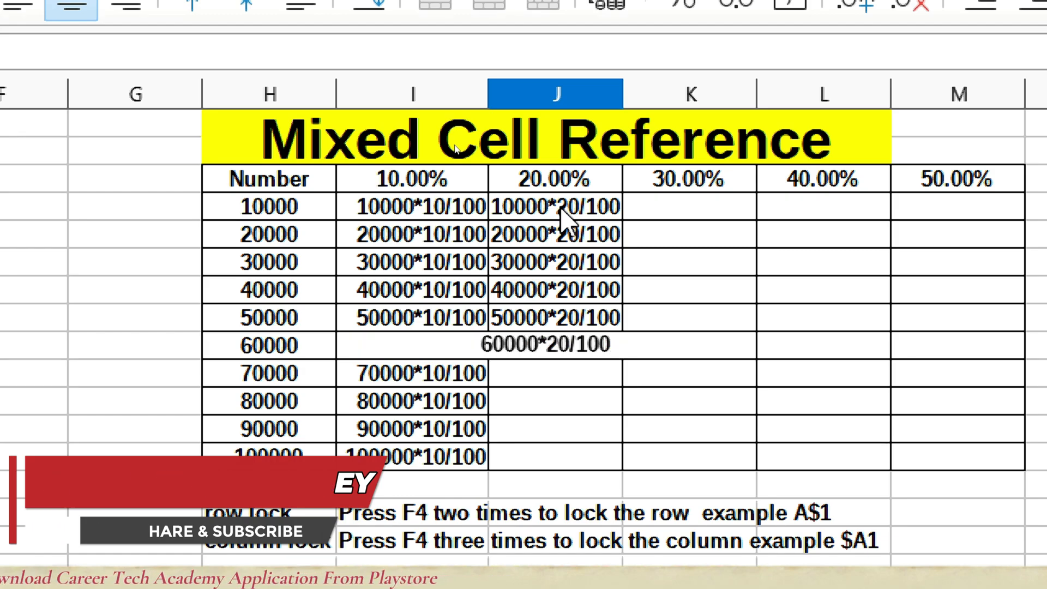
{"action": "key", "text": "Return"}
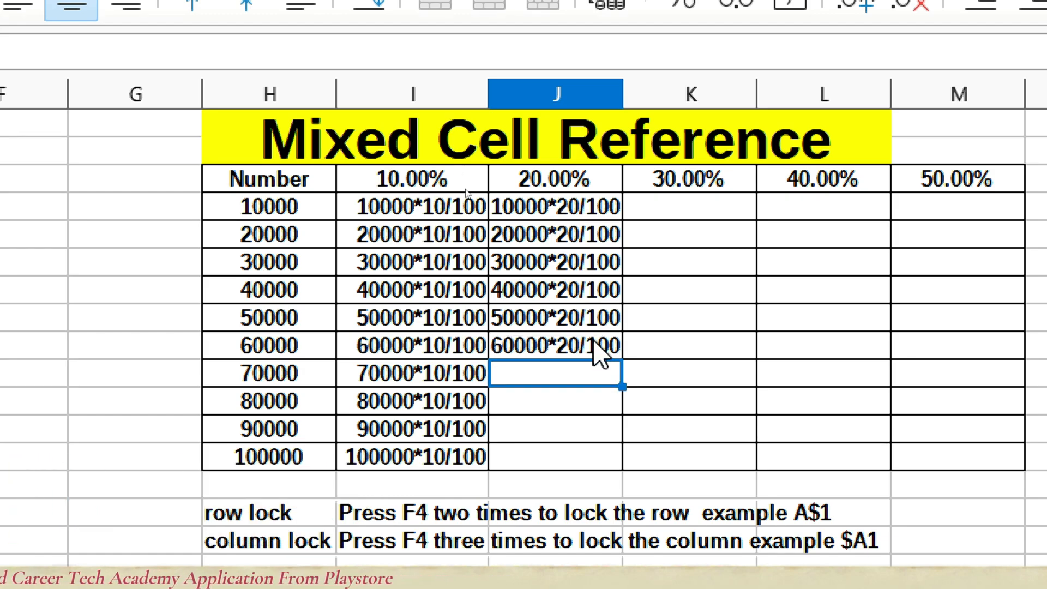
Step: Examine the written calculations against the numbers 10000 to 100000 and the 10.00% to 50.00% header cells
{"action": "left_click_drag", "start_coordinate": [397, 215], "coordinate": [397, 380]}
{"action": "right_click", "coordinate": [397, 383]}
{"action": "key", "text": "Escape"}
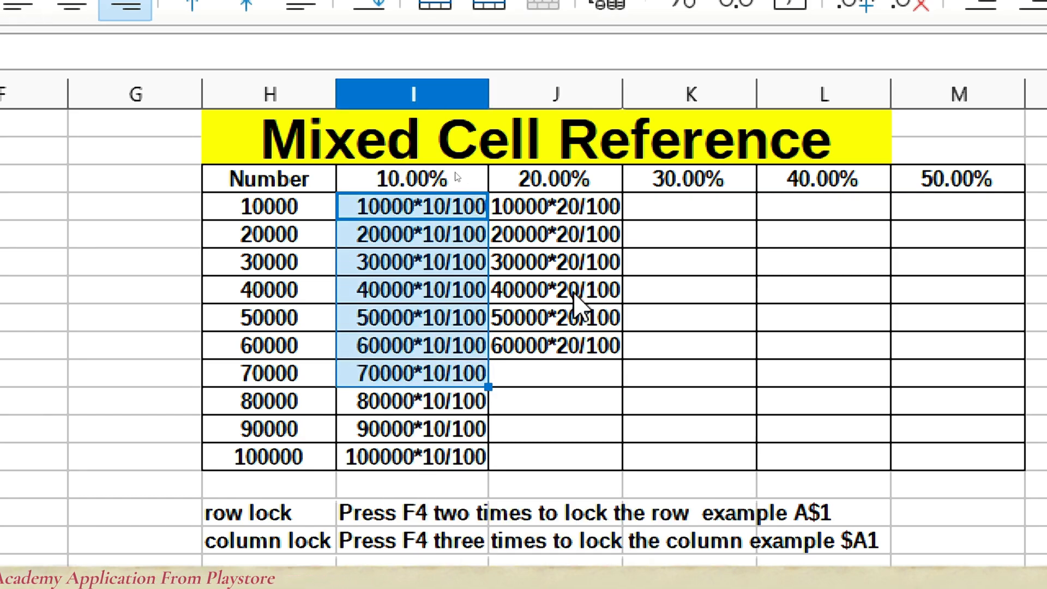
{"action": "mouse_move", "coordinate": [411, 203]}
{"action": "left_mouse_down"}
{"action": "mouse_move", "coordinate": [410, 316]}
{"action": "mouse_move", "coordinate": [408, 208]}
{"action": "left_mouse_up"}
{"action": "left_click", "coordinate": [662, 335]}
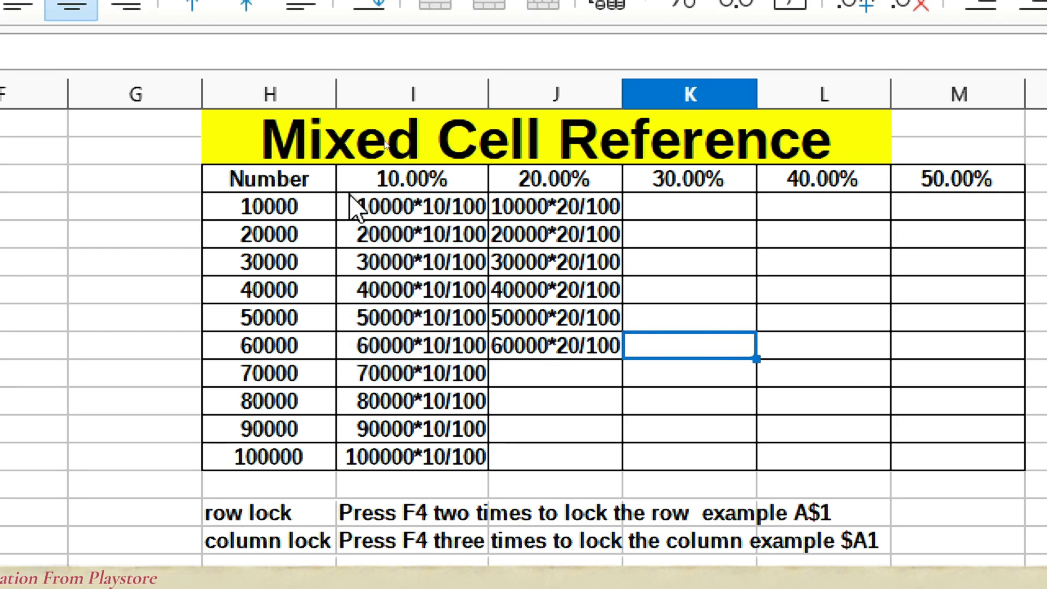
{"action": "left_click_drag", "start_coordinate": [289, 211], "coordinate": [283, 458]}
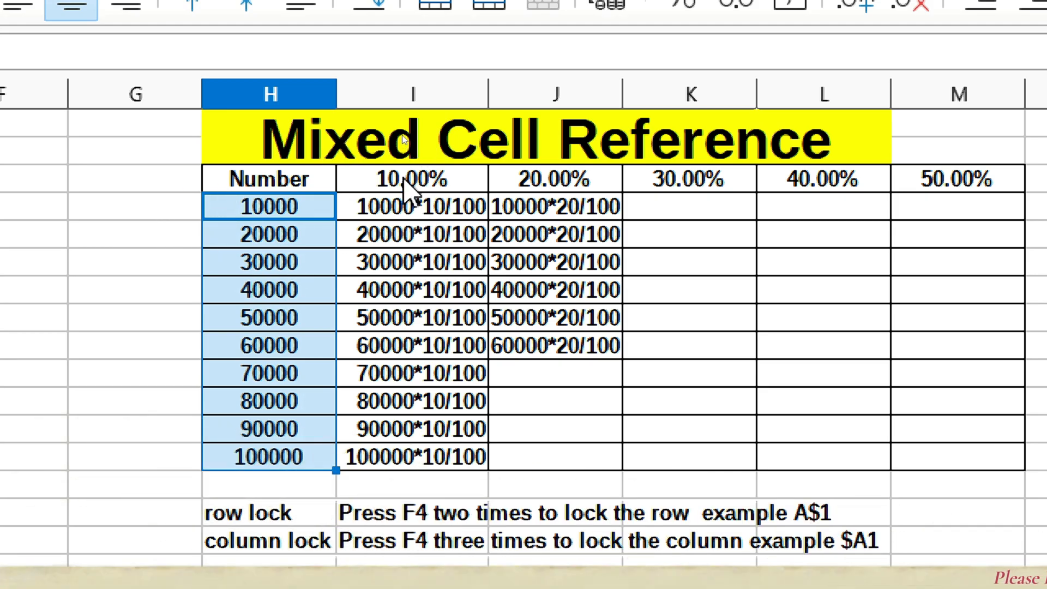
{"action": "left_click_drag", "start_coordinate": [412, 177], "coordinate": [944, 197]}
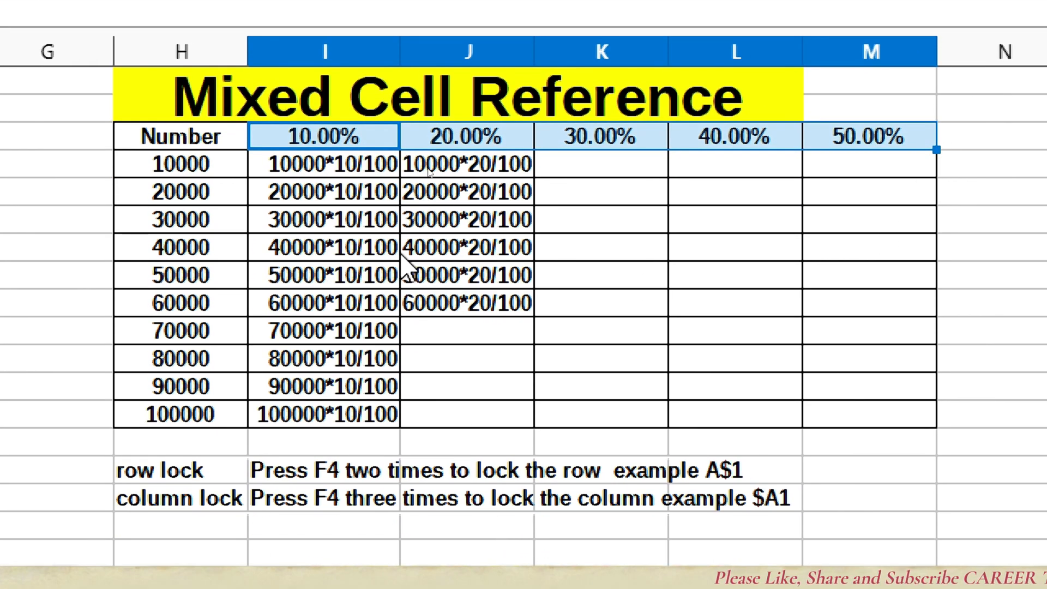
Step: Clear all written calculations from the 10.00% and 20.00% columns and make I4 the active cell
{"action": "left_click_drag", "start_coordinate": [375, 163], "coordinate": [432, 421]}
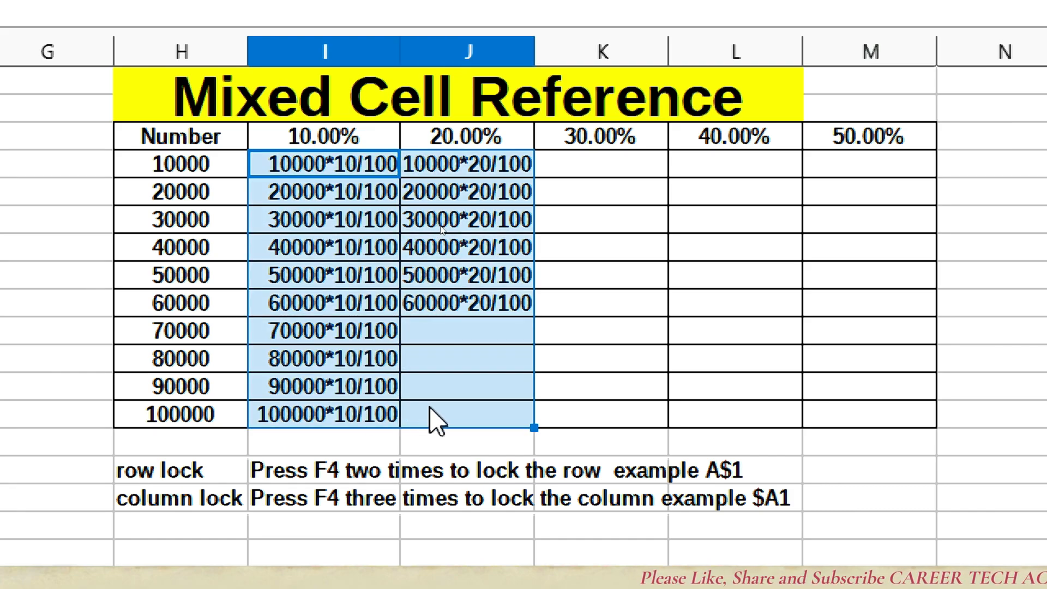
{"action": "key", "text": "Delete"}
{"action": "key", "text": "Left"}
{"action": "key", "text": "Right"}
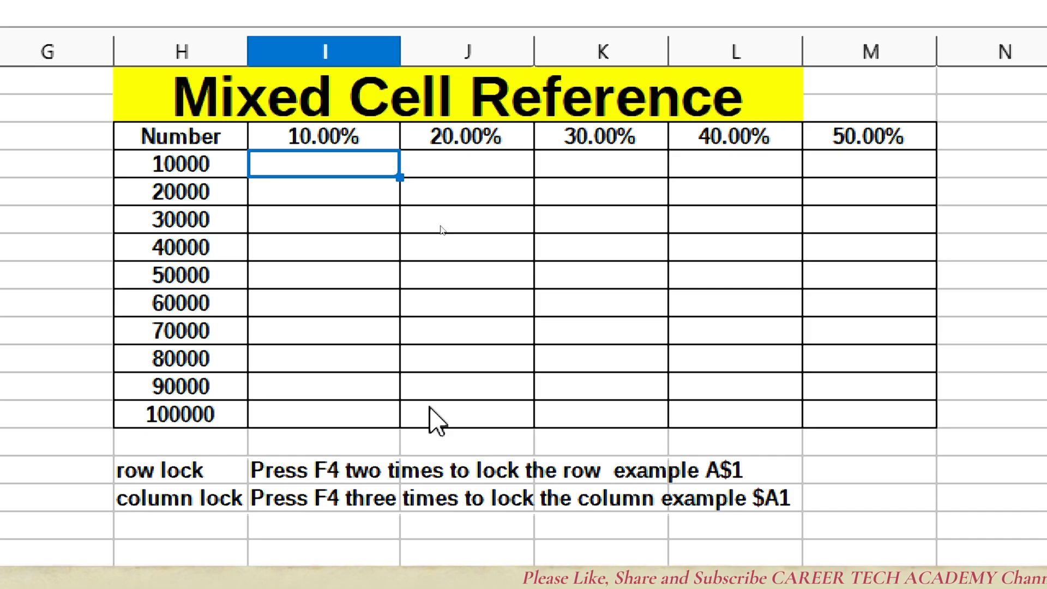
Step: Enter the formula =$H4*I$3 in cell I4, locking the column of the number and the row of the percentage
{"action": "type", "text": "="}
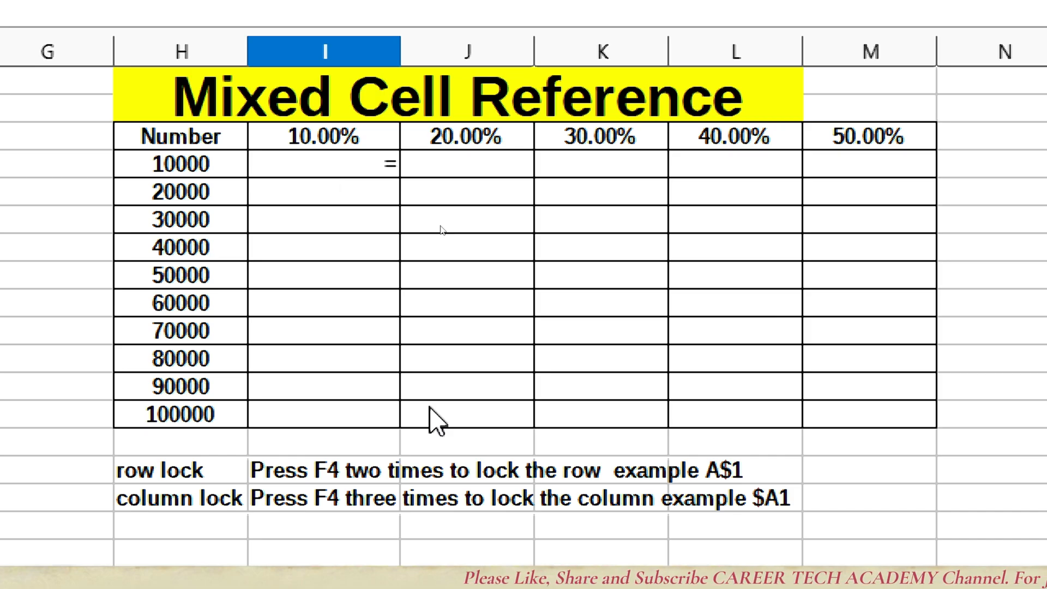
{"action": "key", "text": "Left"}
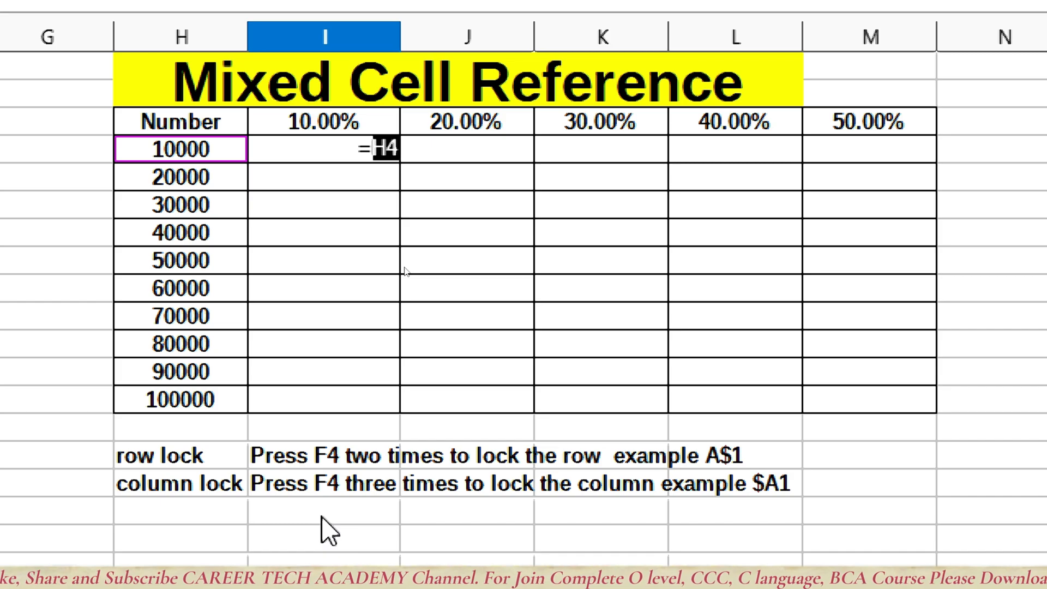
{"action": "key", "text": "F4"}
{"action": "key", "text": "F4"}
{"action": "key", "text": "F4"}
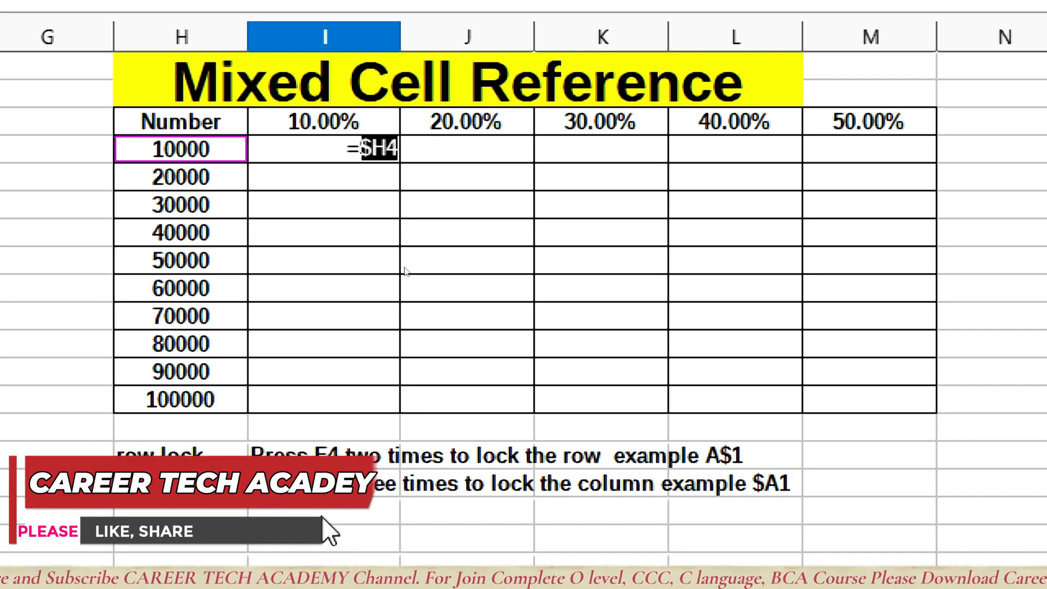
{"action": "type", "text": "*"}
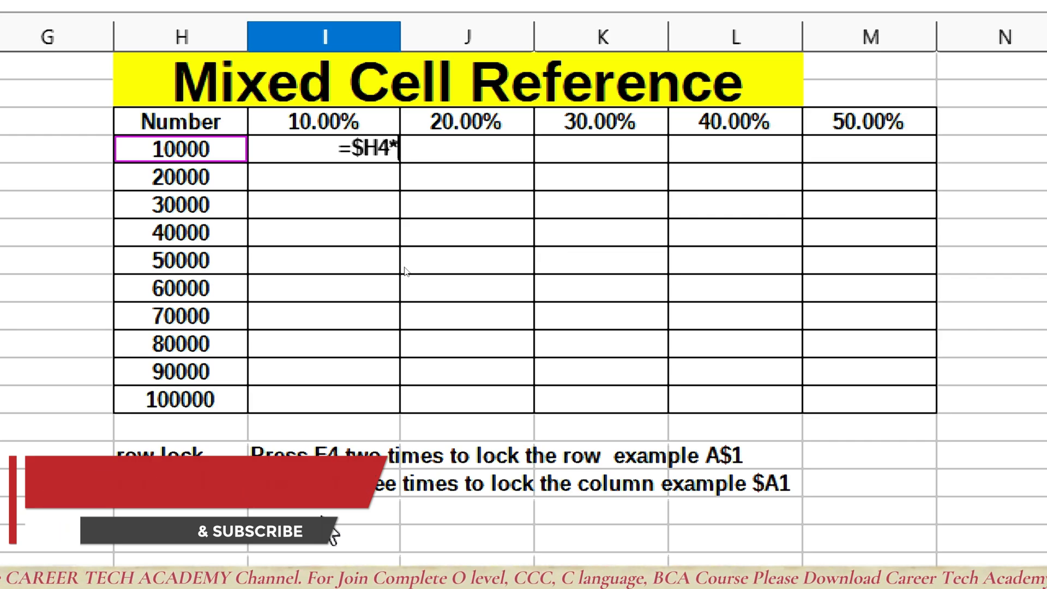
{"action": "key", "text": "Left"}
{"action": "key", "text": "Up"}
{"action": "key", "text": "Right"}
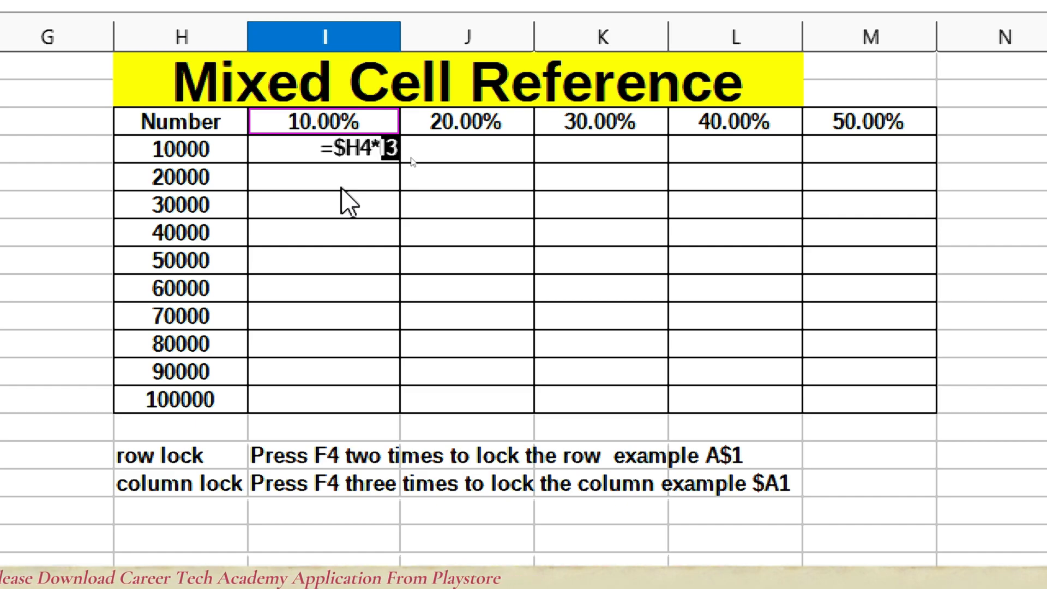
{"action": "key", "text": "F4"}
{"action": "key", "text": "F4"}
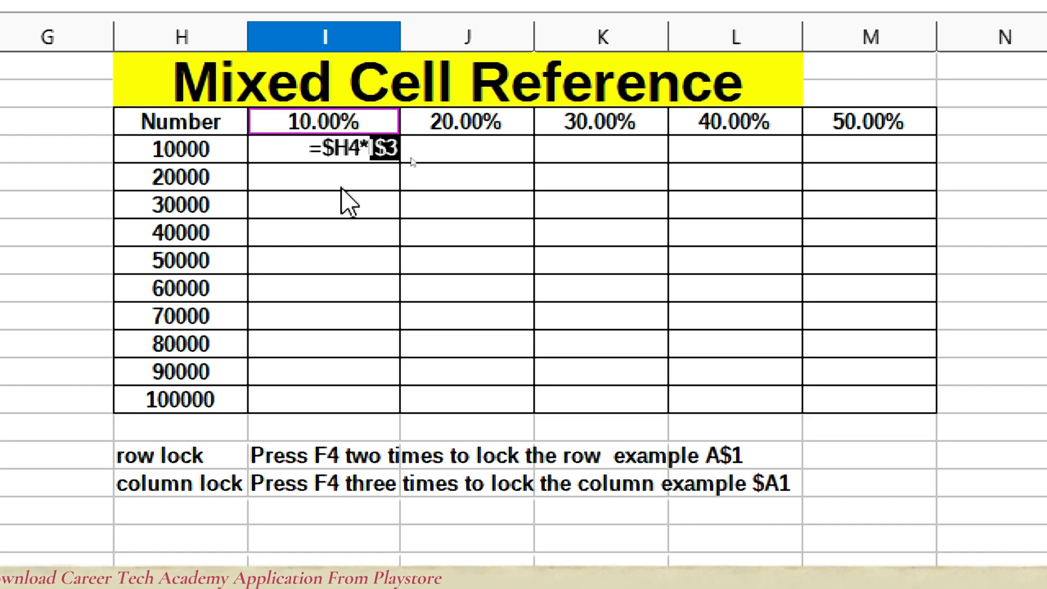
{"action": "key", "text": "Return"}
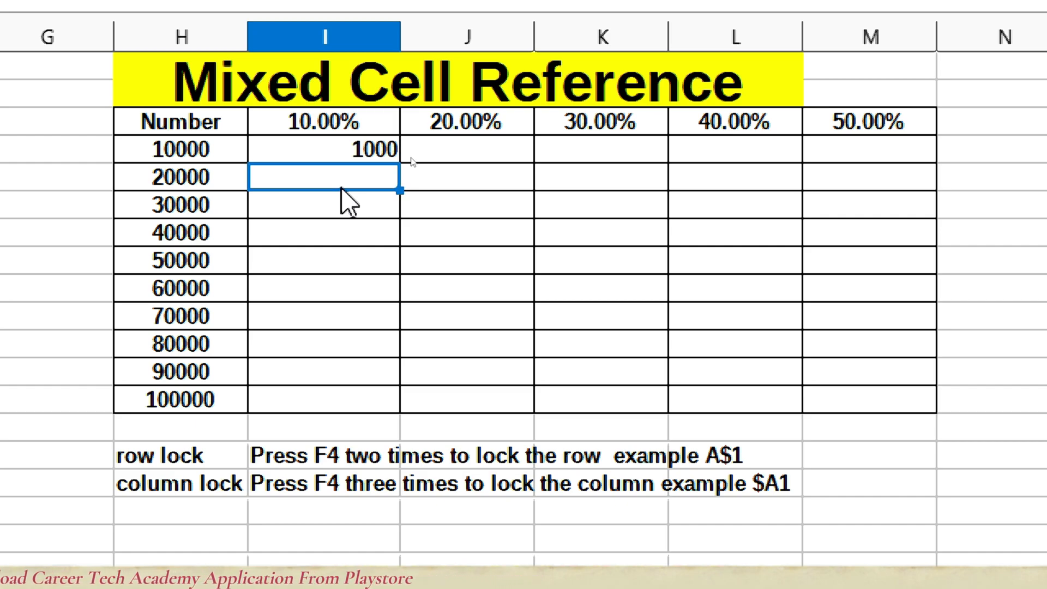
Step: Fill the I4 formula down to the 100000 row and across to the 50.00% column, and display formulas instead of results
{"action": "left_click", "coordinate": [343, 155]}
{"action": "double_click", "coordinate": [400, 162]}
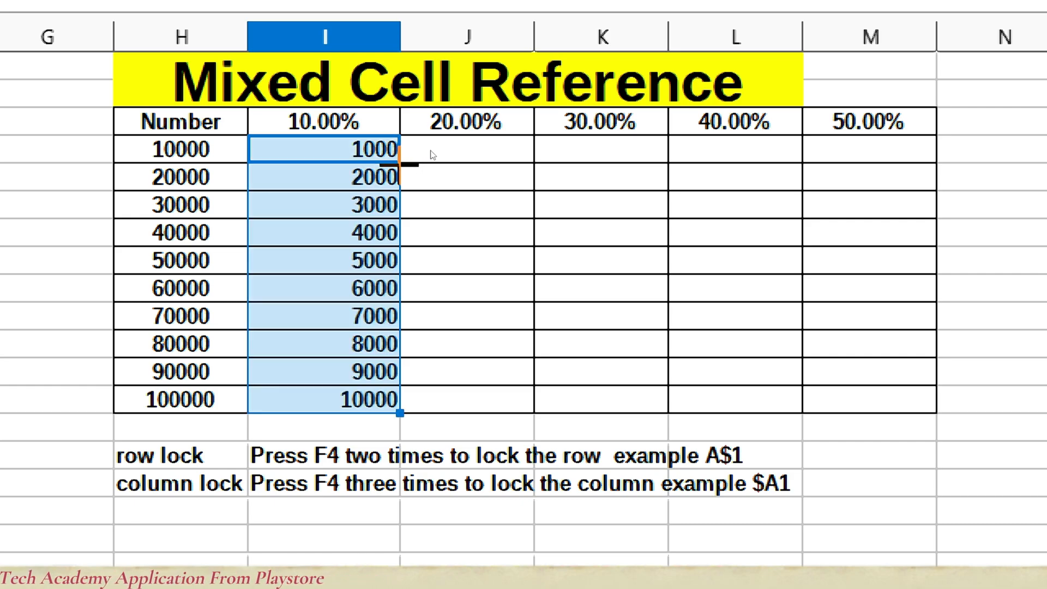
{"action": "left_click_drag", "start_coordinate": [404, 415], "coordinate": [912, 403]}
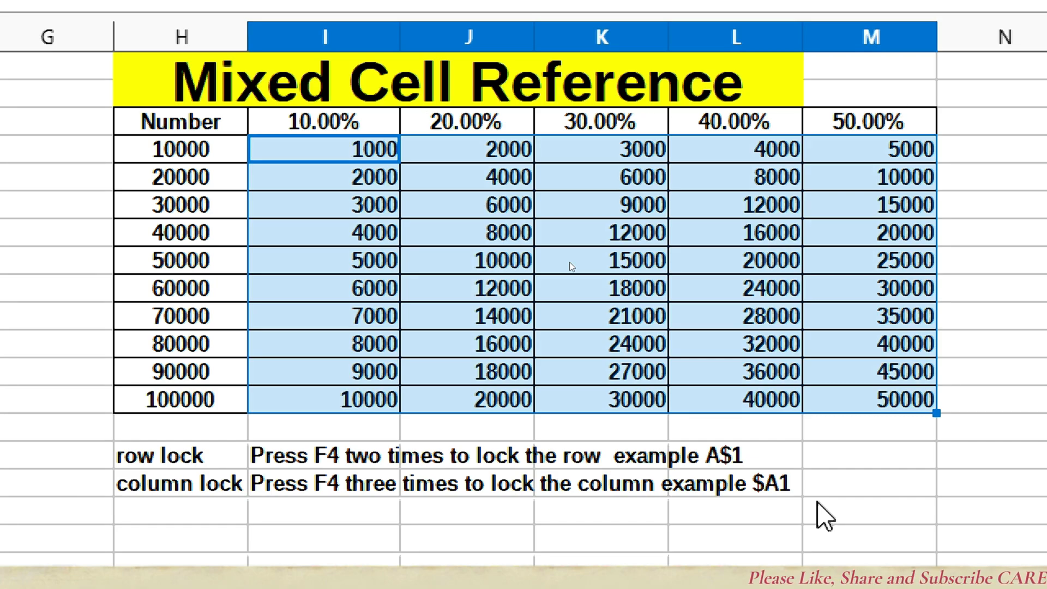
{"action": "key", "text": "ctrl+grave"}
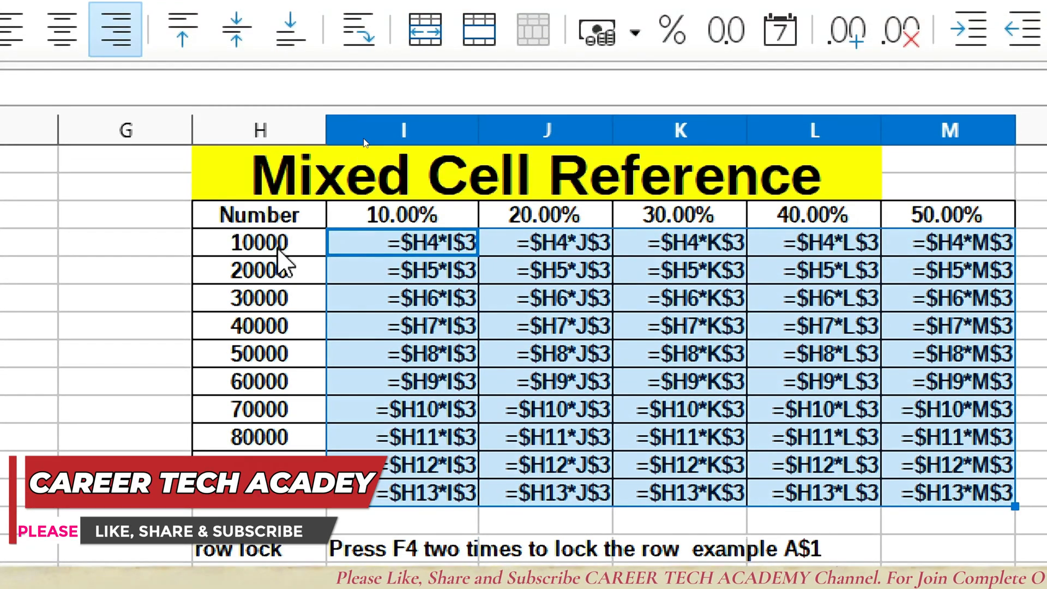
Step: Give the number cells from 10000 to 100000 in column H a purple background
{"action": "left_click", "coordinate": [243, 250]}
{"action": "left_click_drag", "start_coordinate": [242, 249], "coordinate": [250, 495]}
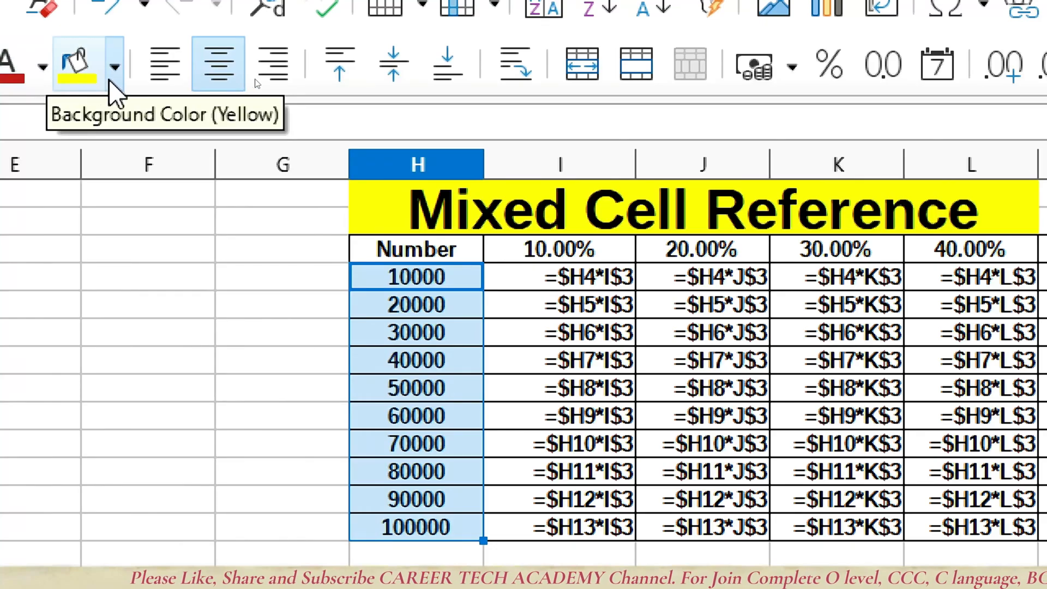
{"action": "left_click", "coordinate": [109, 81]}
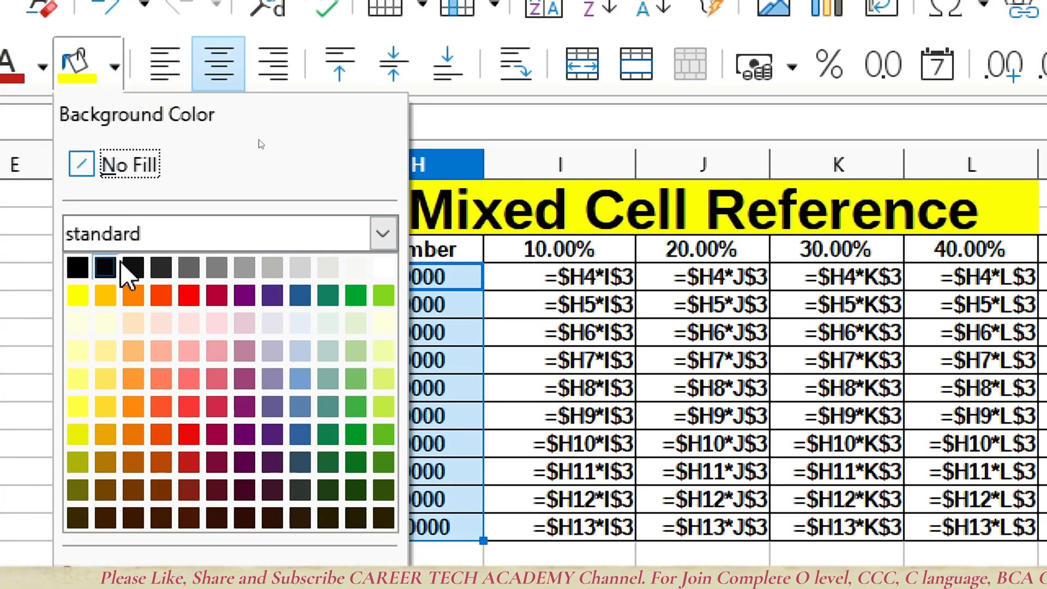
{"action": "left_click", "coordinate": [268, 410]}
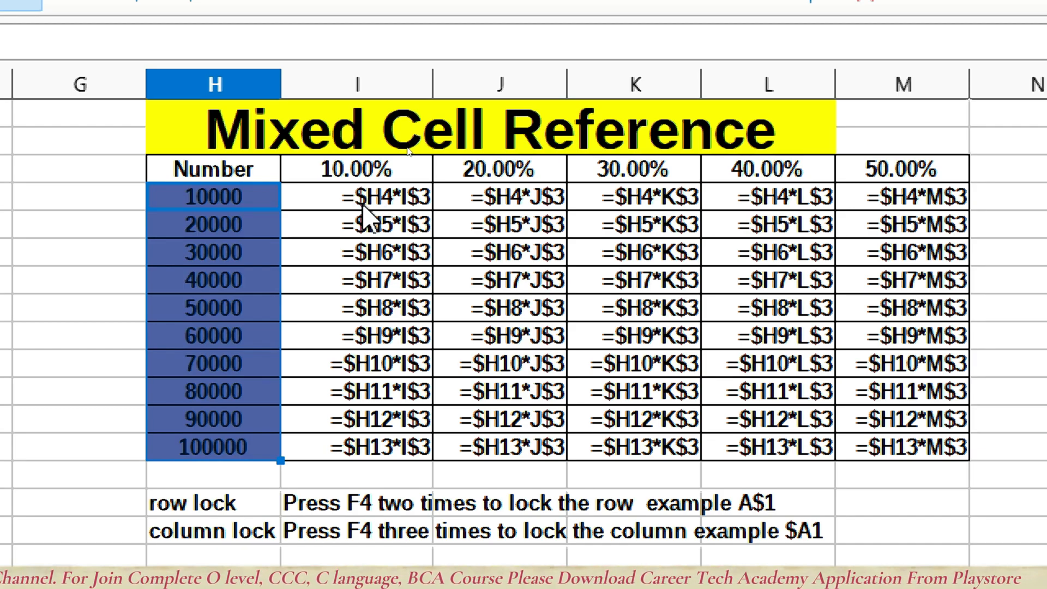
Step: Give the percentage header cells from 10.00% to 50.00% a light red background and switch the sheet back to showing results
{"action": "left_click", "coordinate": [359, 175]}
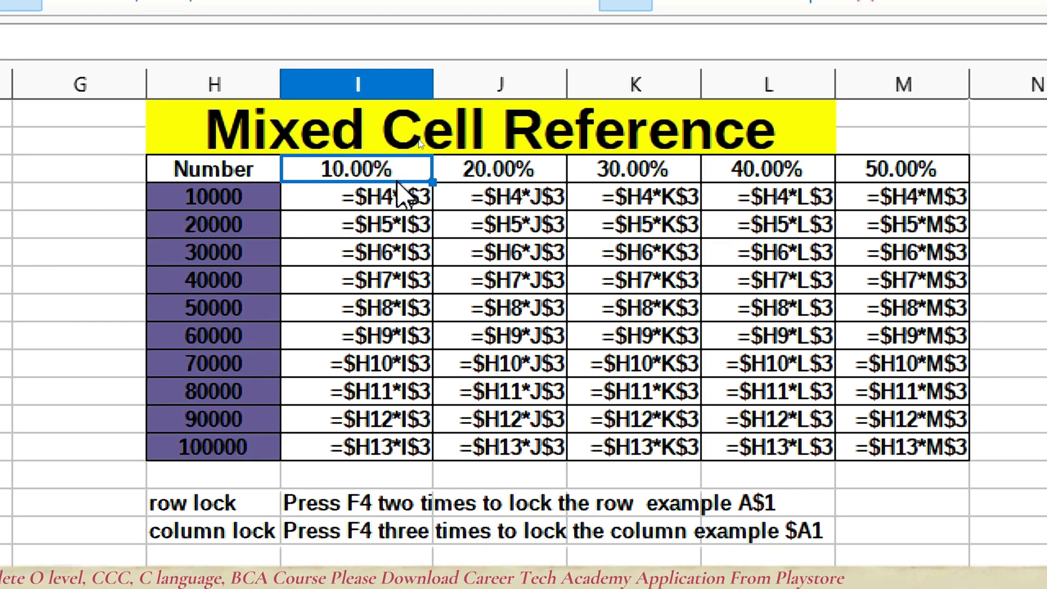
{"action": "left_click_drag", "start_coordinate": [394, 174], "coordinate": [903, 174]}
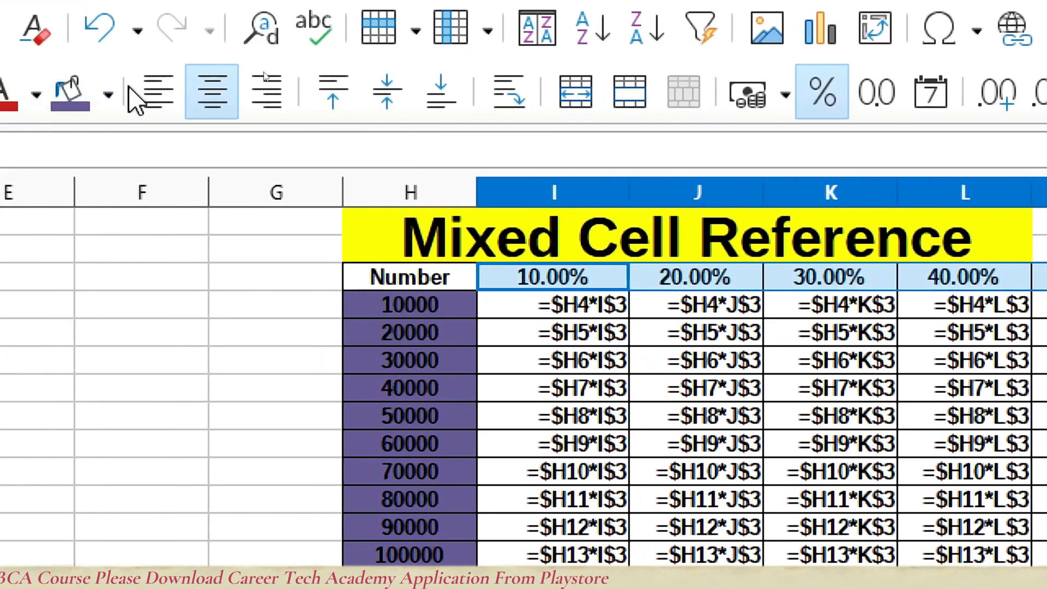
{"action": "left_click", "coordinate": [108, 95]}
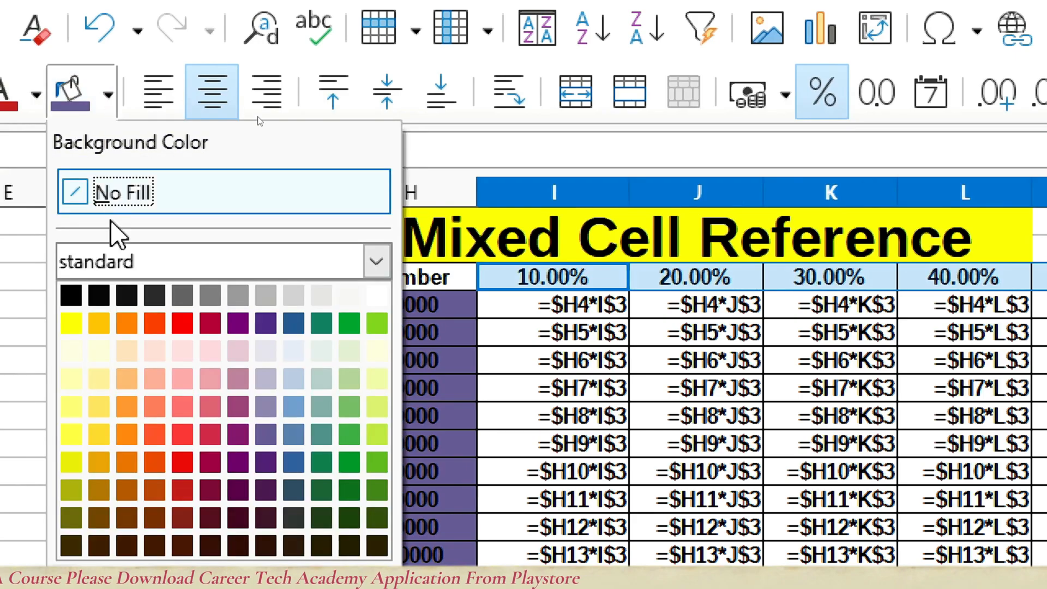
{"action": "left_click", "coordinate": [155, 415]}
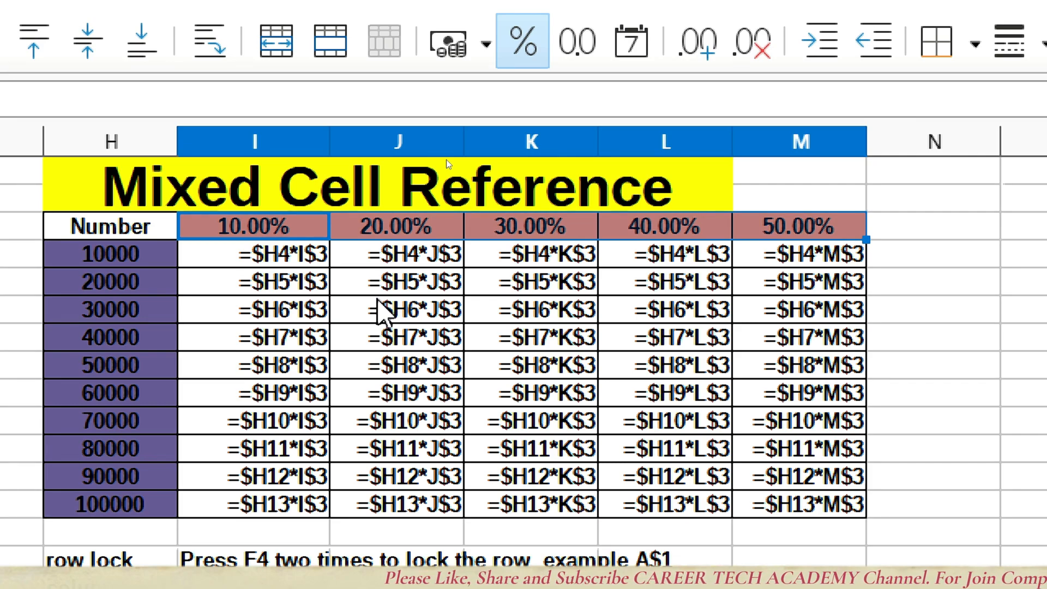
{"action": "key", "text": "ctrl+grave"}
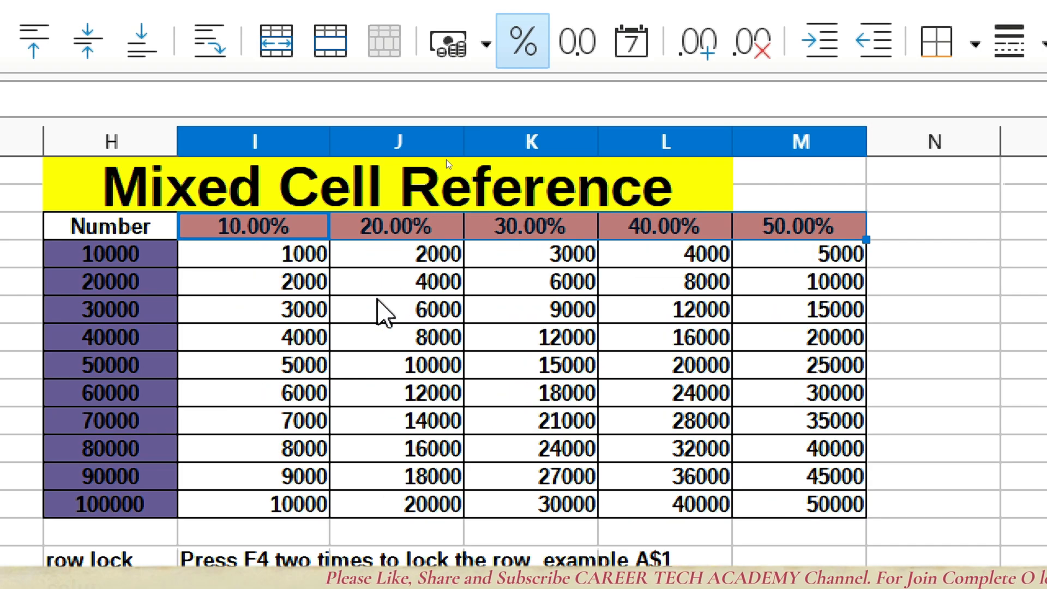
Step: Copy the whole number-times-percentage table without its title and paste it transposed at cell D3 of a new sheet
{"action": "left_click_drag", "start_coordinate": [110, 231], "coordinate": [787, 501]}
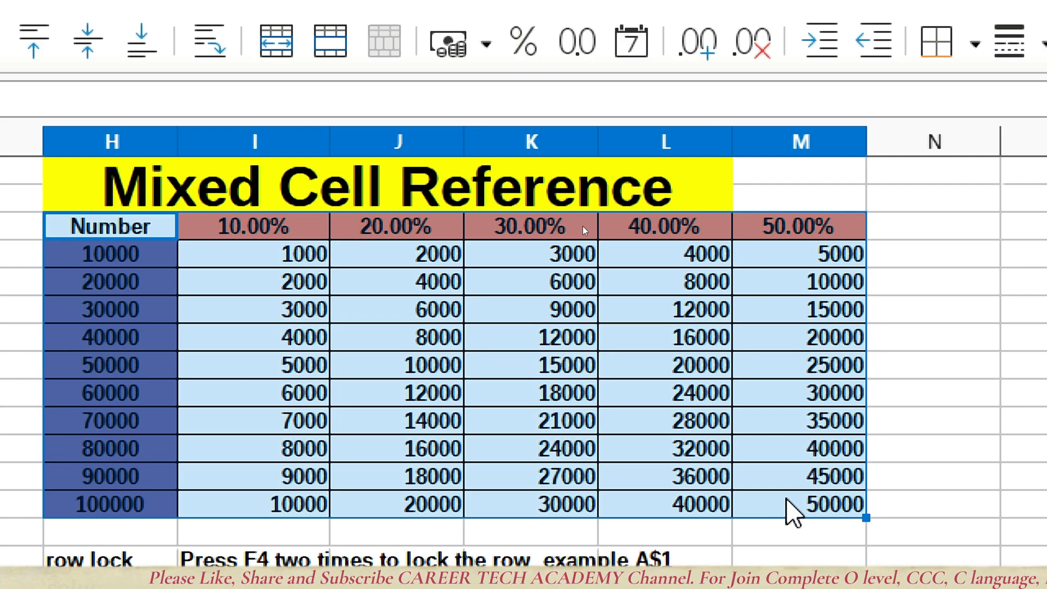
{"action": "key", "text": "ctrl+c"}
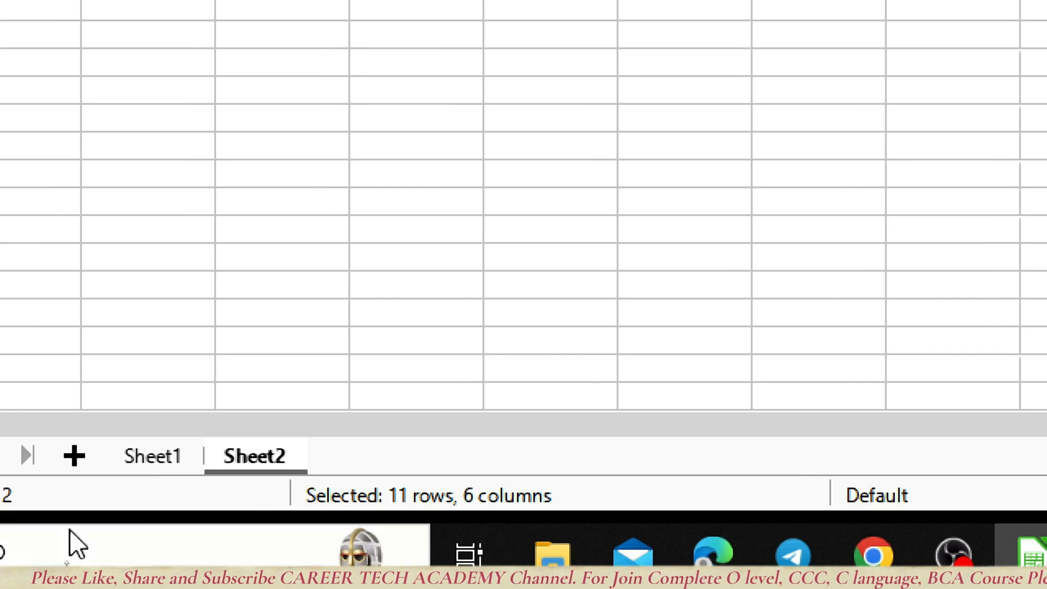
{"action": "left_click", "coordinate": [66, 461]}
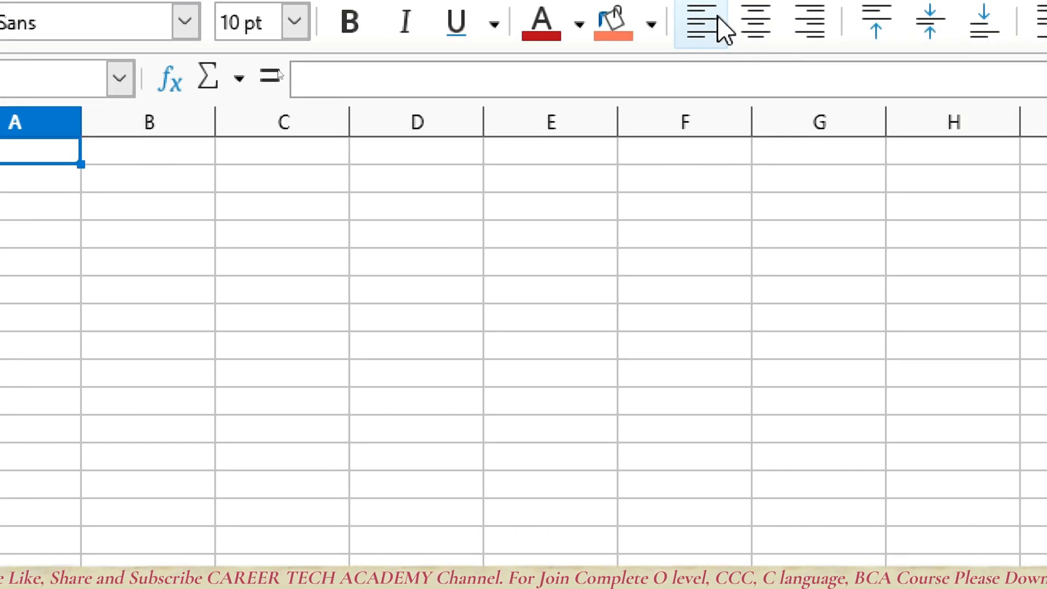
{"action": "right_click", "coordinate": [461, 208]}
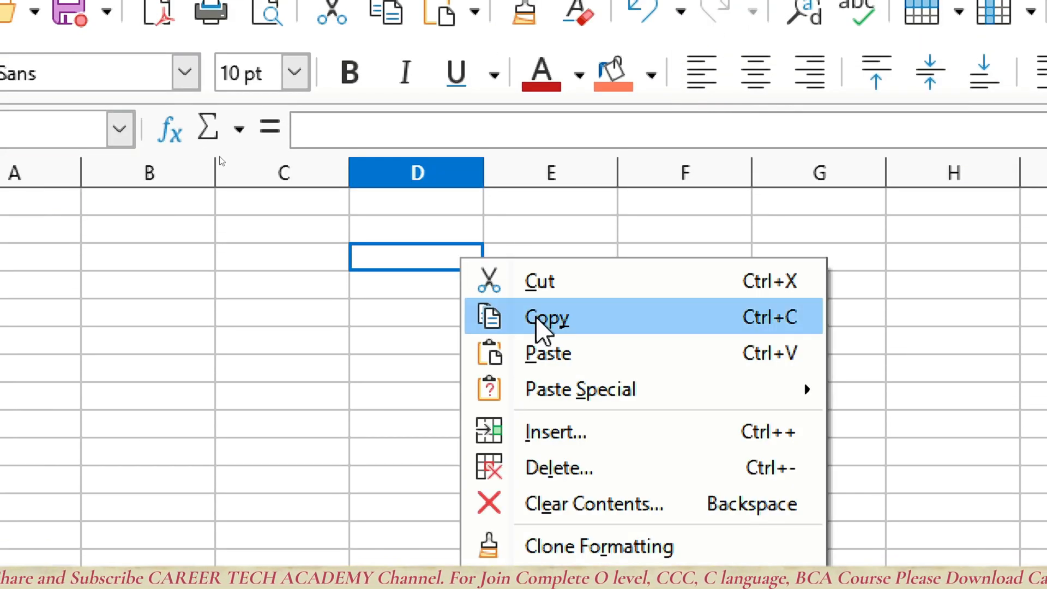
{"action": "mouse_move", "coordinate": [626, 398]}
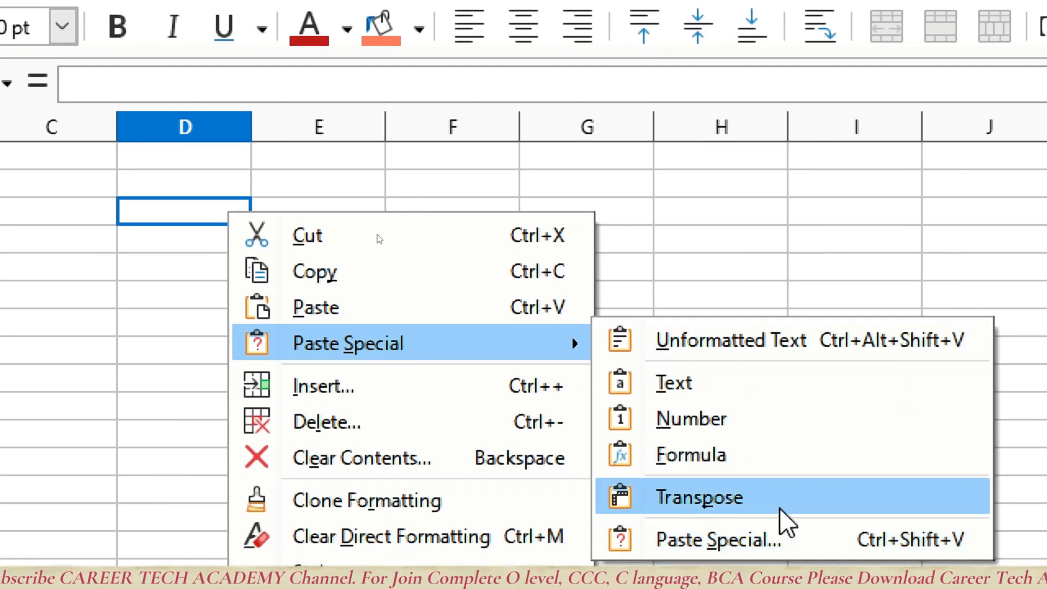
{"action": "left_click", "coordinate": [786, 548]}
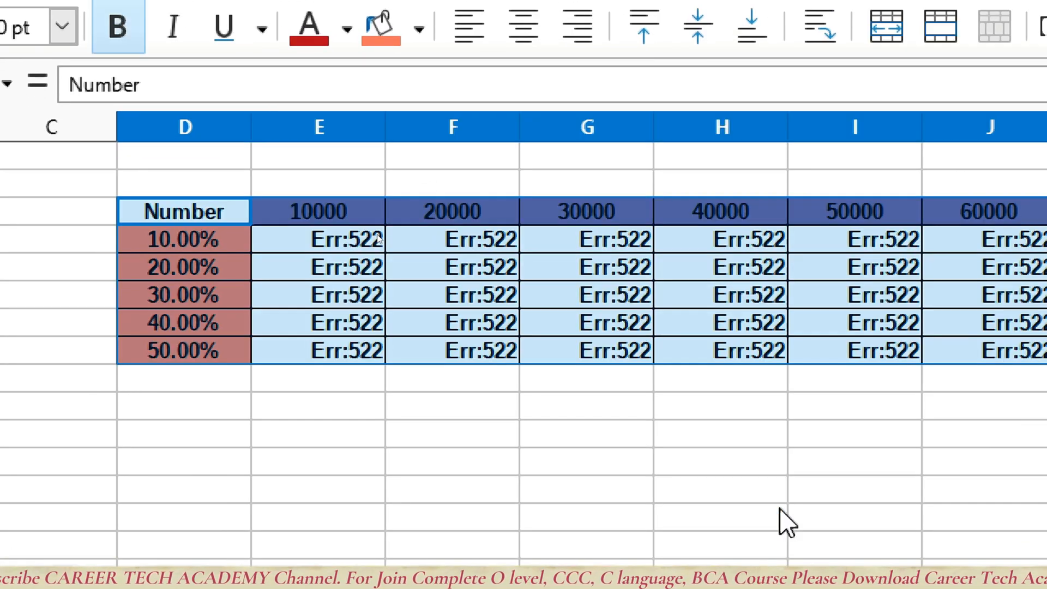
Step: Merge and center cells D1:J2 above the transposed table and enter the title Mixed cell reference
{"action": "left_click_drag", "start_coordinate": [232, 163], "coordinate": [974, 187]}
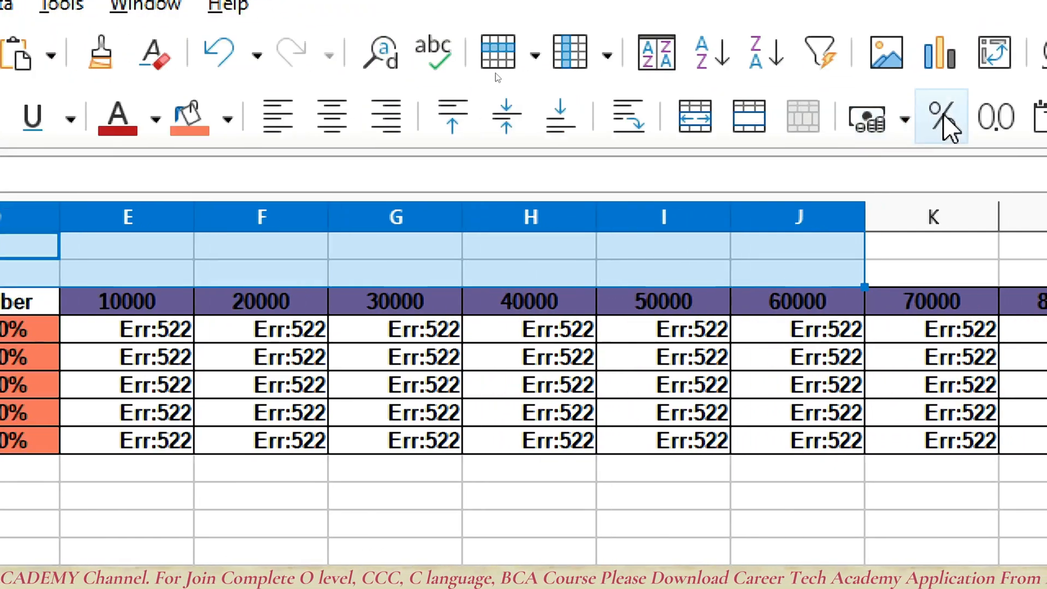
{"action": "left_click", "coordinate": [704, 121]}
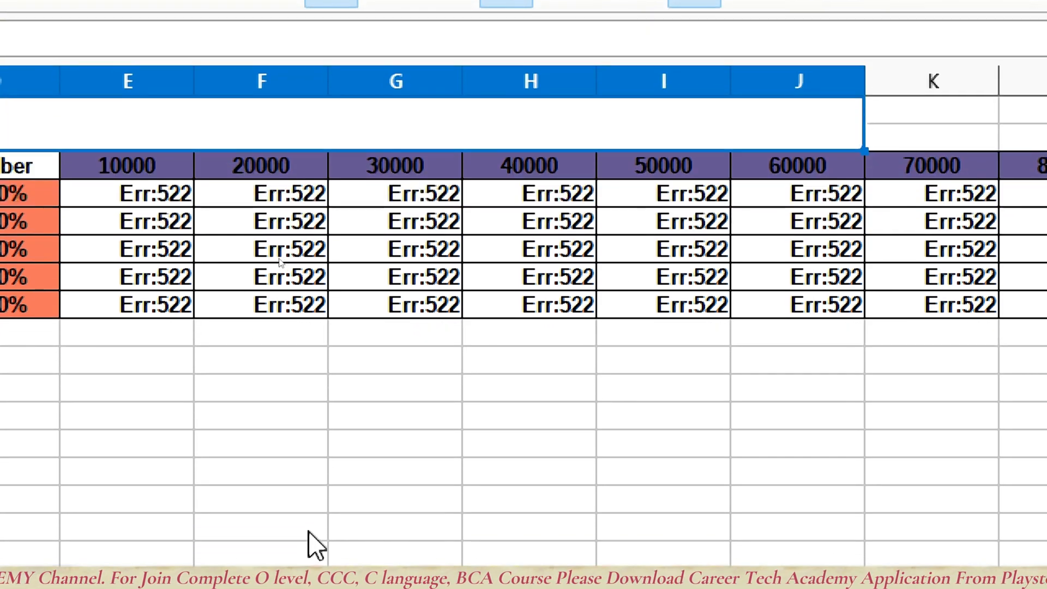
{"action": "type", "text": "M"}
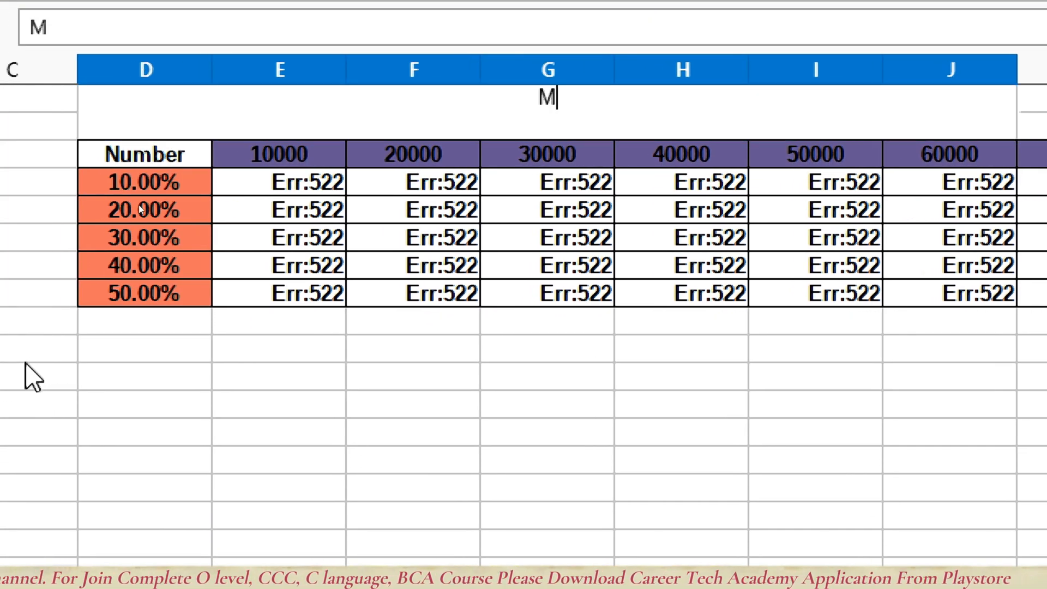
{"action": "type", "text": "ixed "}
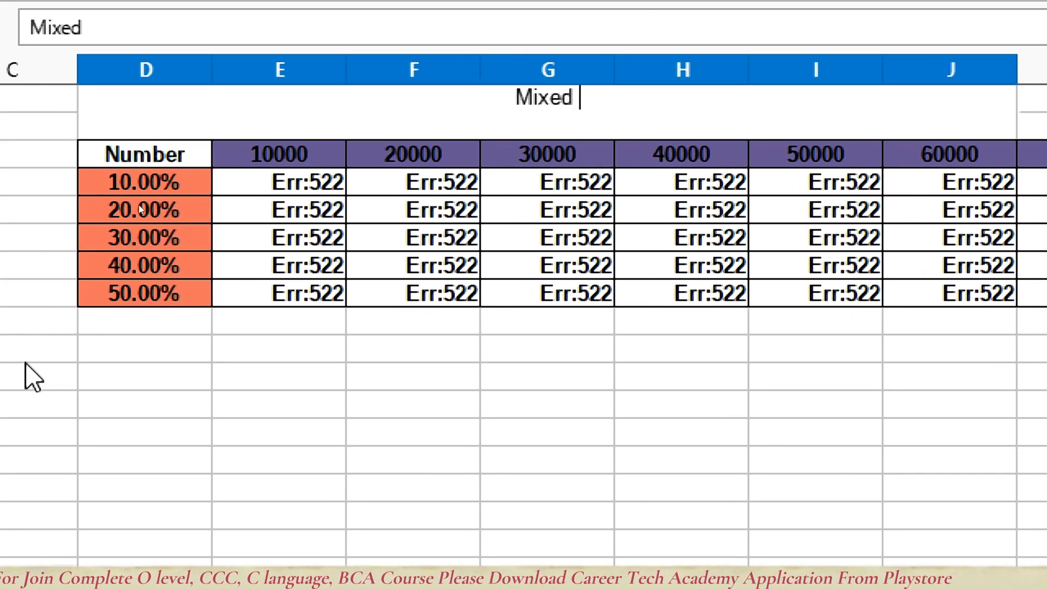
{"action": "type", "text": "cell "}
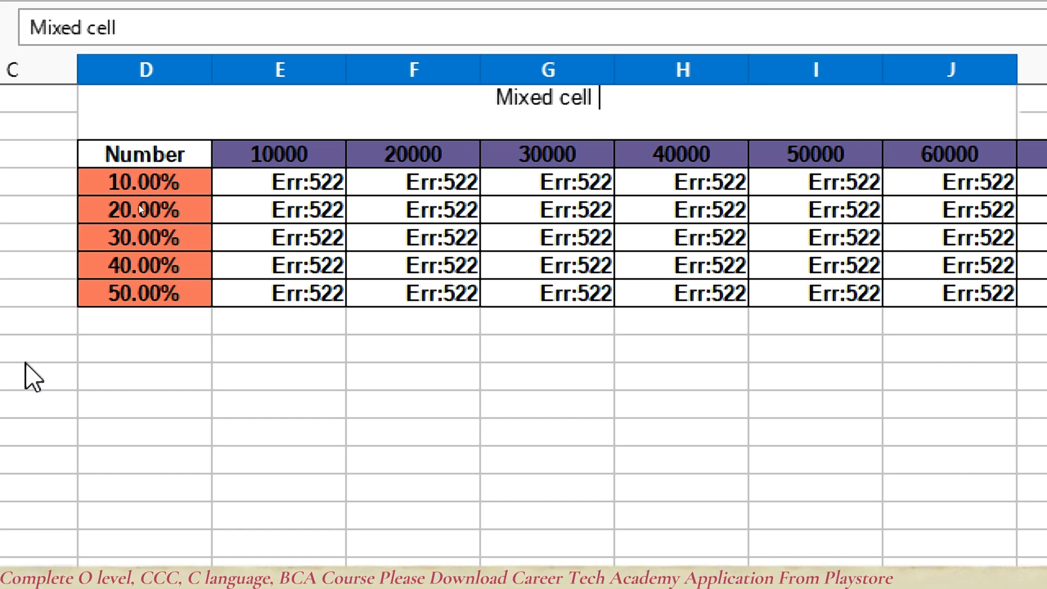
{"action": "type", "text": "refer"}
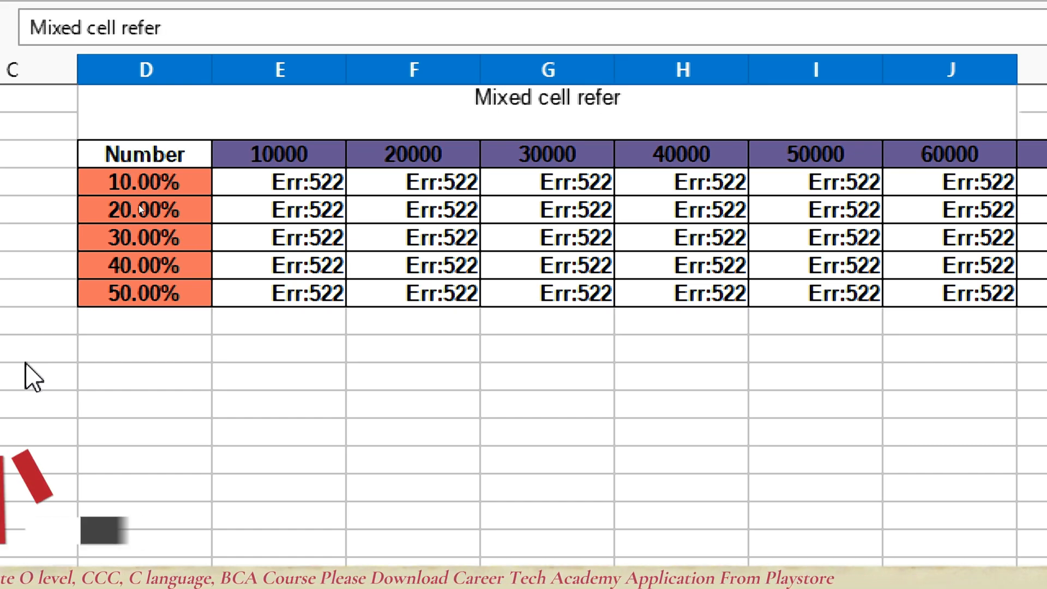
{"action": "type", "text": "e"}
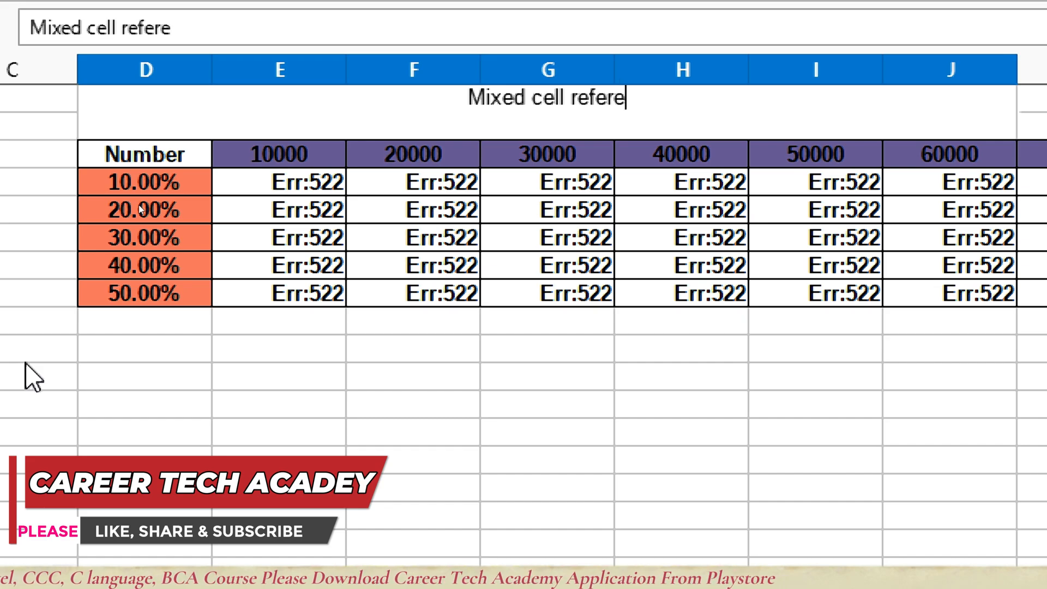
{"action": "type", "text": "nce"}
{"action": "key", "text": "Return"}
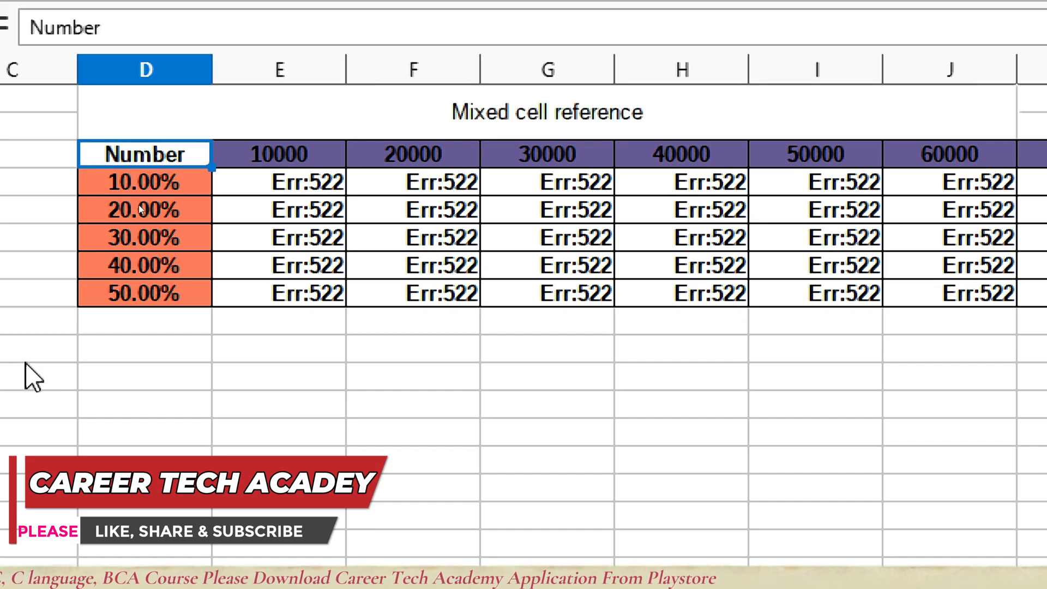
Step: Format the Mixed cell reference title as bold 21 pt with automatic font color and a yellow background
{"action": "key", "text": "Up"}
{"action": "key", "text": "ctrl+b"}
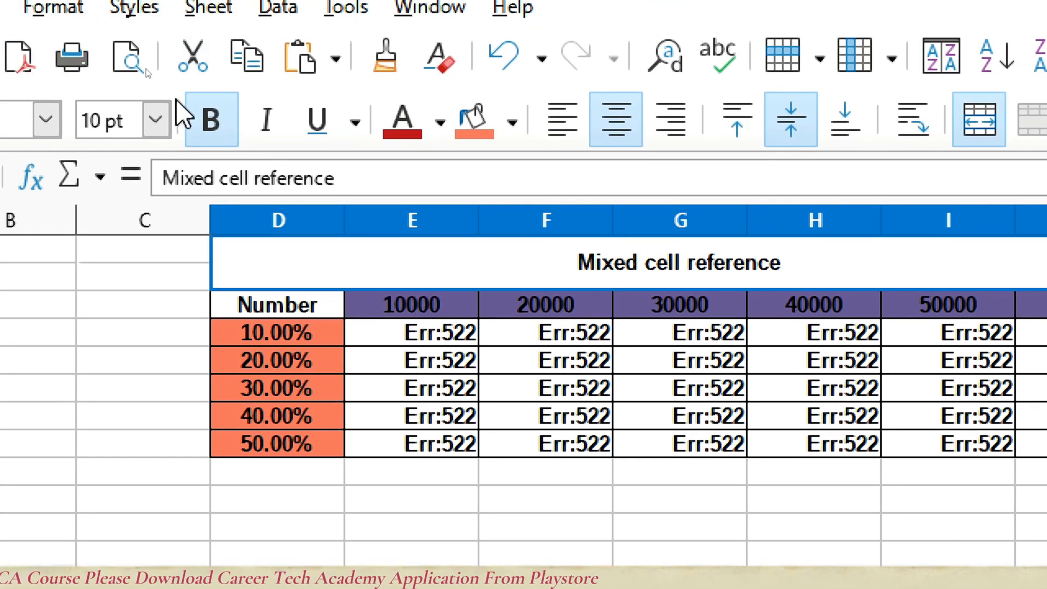
{"action": "left_click", "coordinate": [156, 120]}
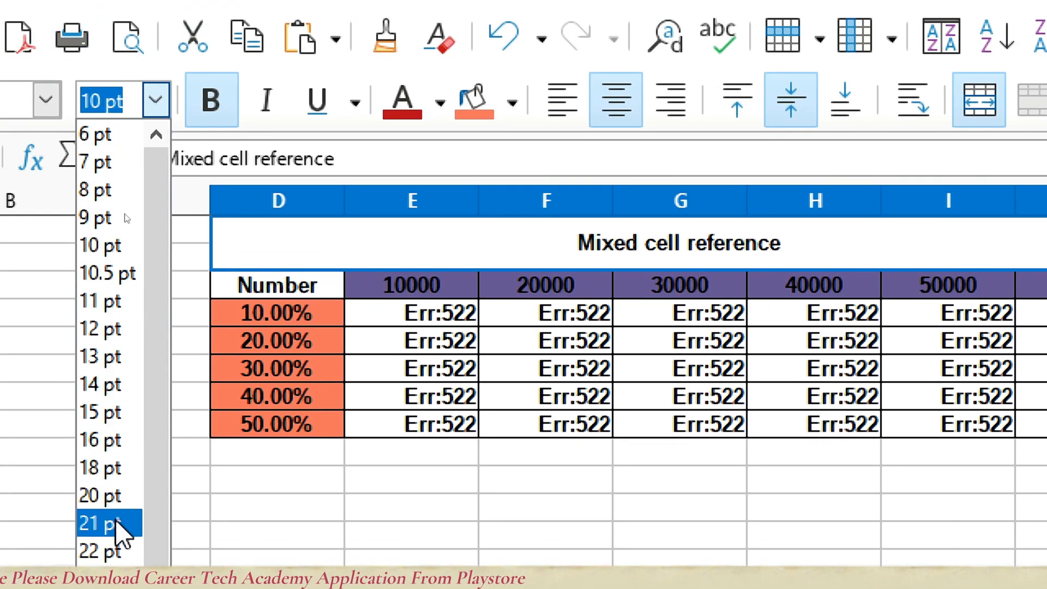
{"action": "left_click", "coordinate": [116, 521]}
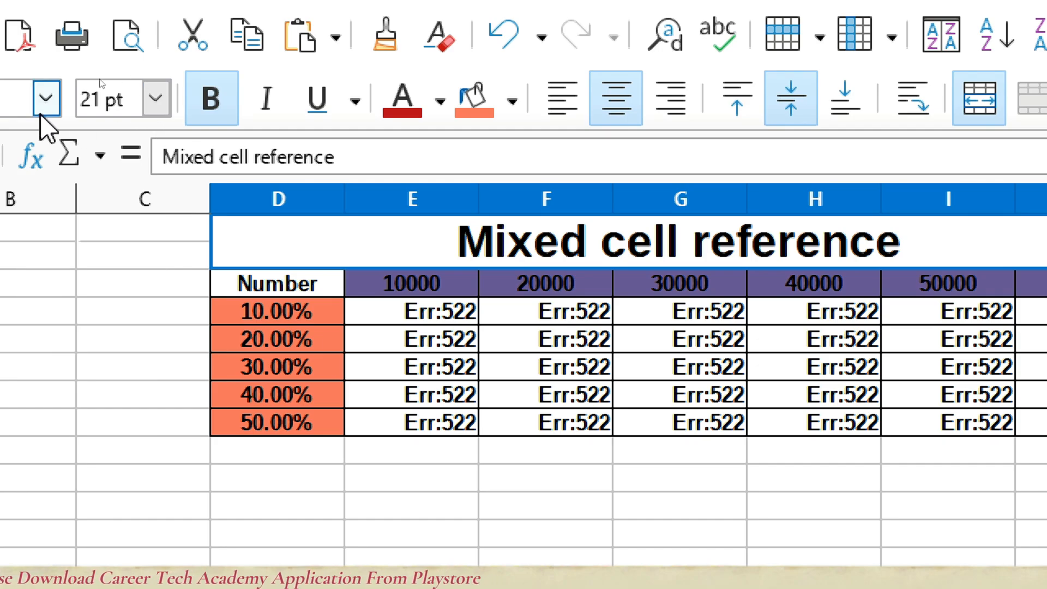
{"action": "left_click", "coordinate": [441, 103]}
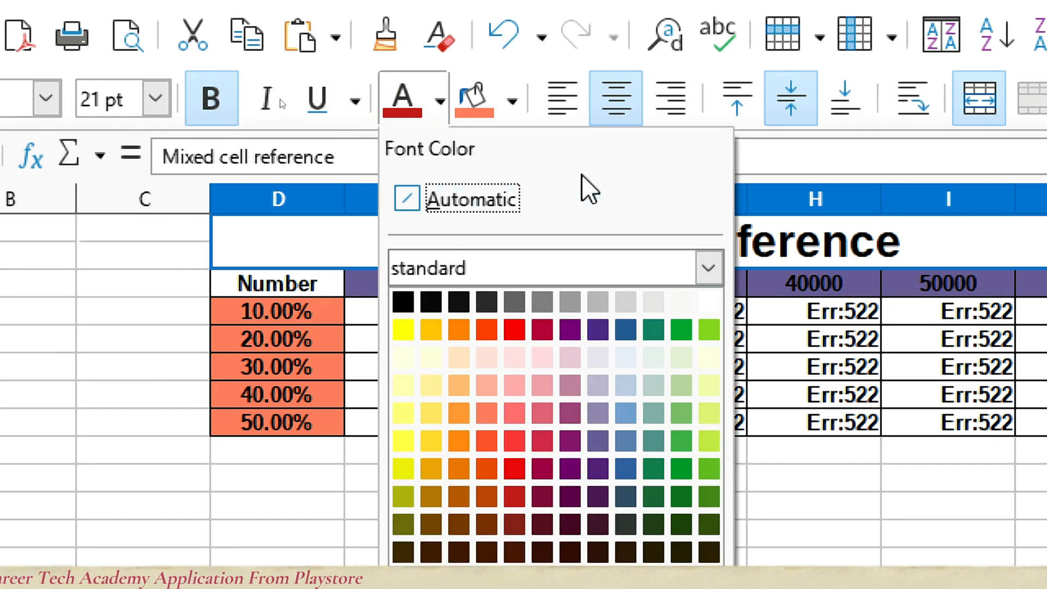
{"action": "left_click", "coordinate": [568, 192]}
{"action": "left_click", "coordinate": [513, 101]}
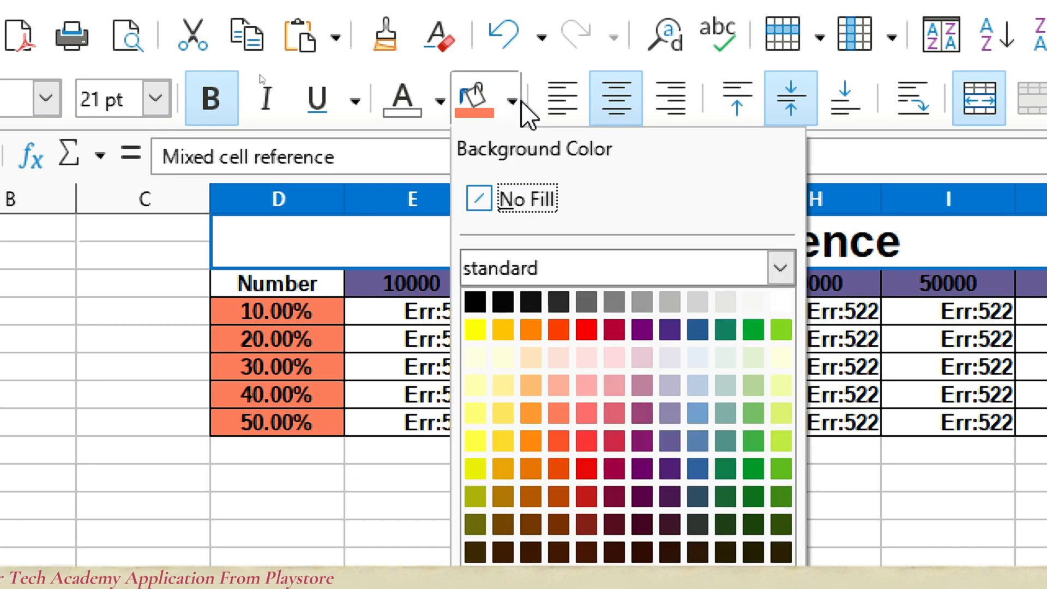
{"action": "left_click", "coordinate": [474, 332]}
Step: Clear the pasted formulas from all cells under the number headers in the 10.00% to 50.00% rows
{"action": "left_click_drag", "start_coordinate": [416, 327], "coordinate": [1046, 423]}
{"action": "left_click_drag", "start_coordinate": [949, 408], "coordinate": [1046, 418]}
{"action": "key", "text": "Delete"}
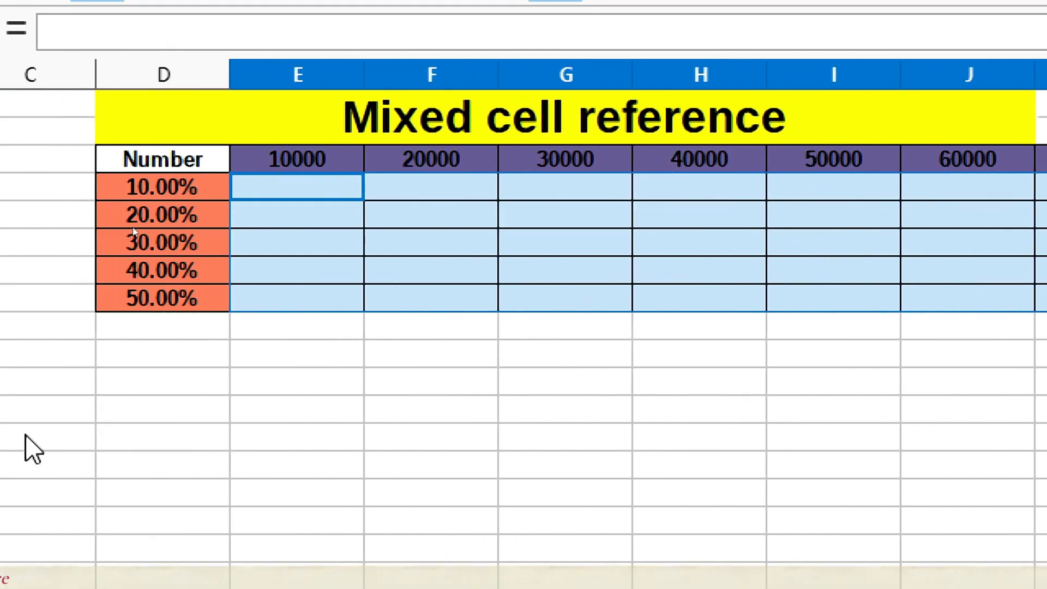
{"action": "left_click", "coordinate": [196, 387]}
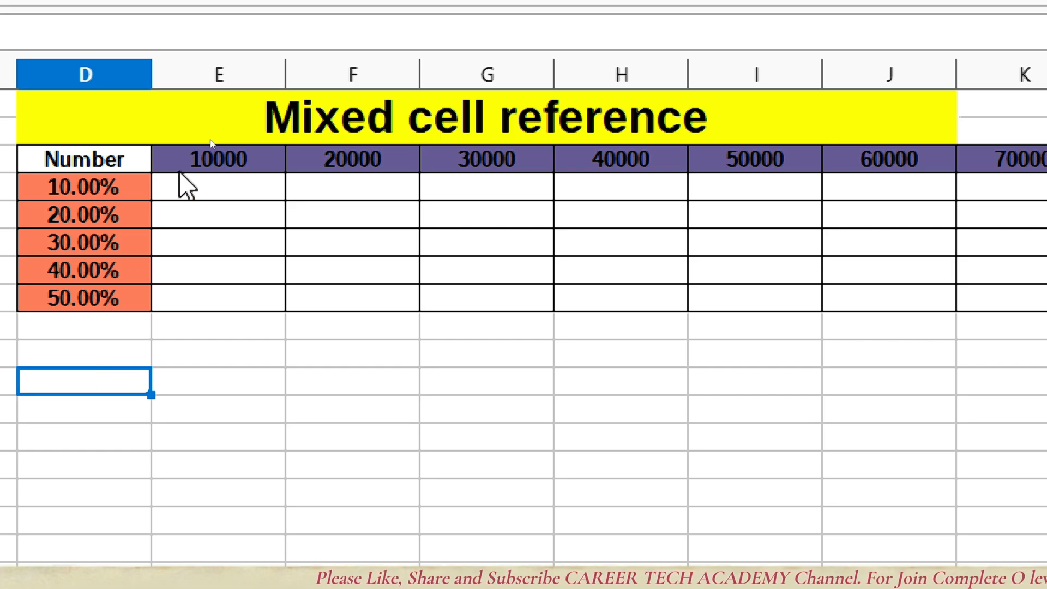
Step: Enter the formula =$E3*D$4 in cell E4, locking the column of the number and the row of the percentage
{"action": "left_click", "coordinate": [180, 186]}
{"action": "type", "text": "="}
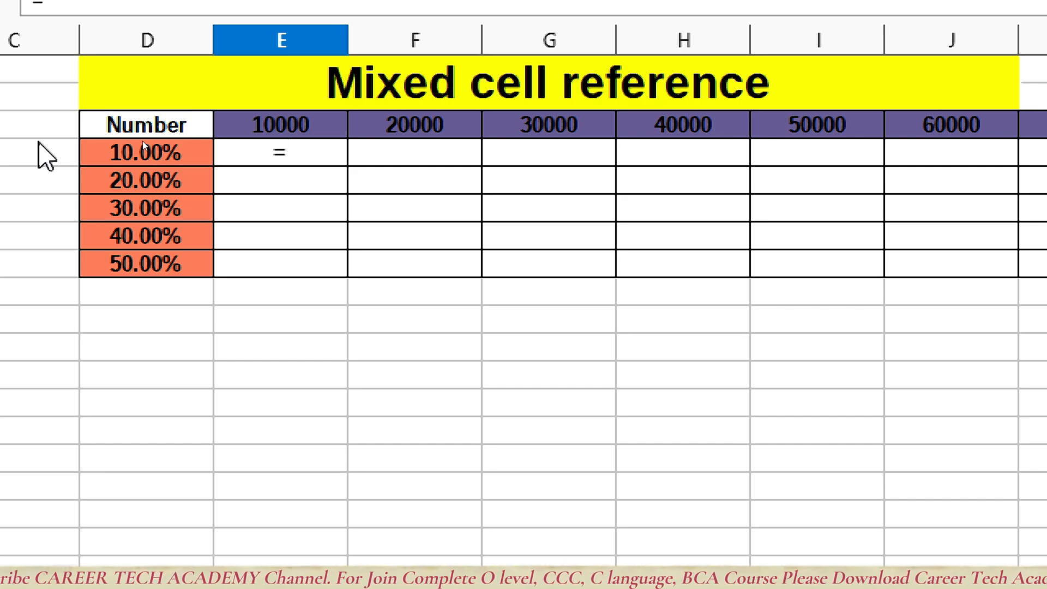
{"action": "key", "text": "Up"}
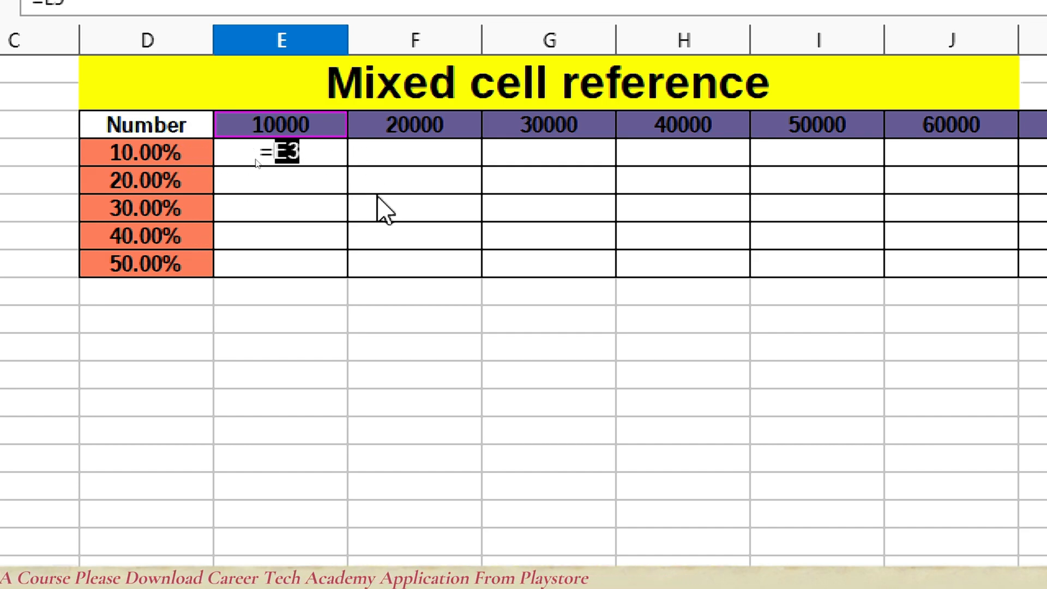
{"action": "type", "text": "*"}
{"action": "key", "text": "BackSpace"}
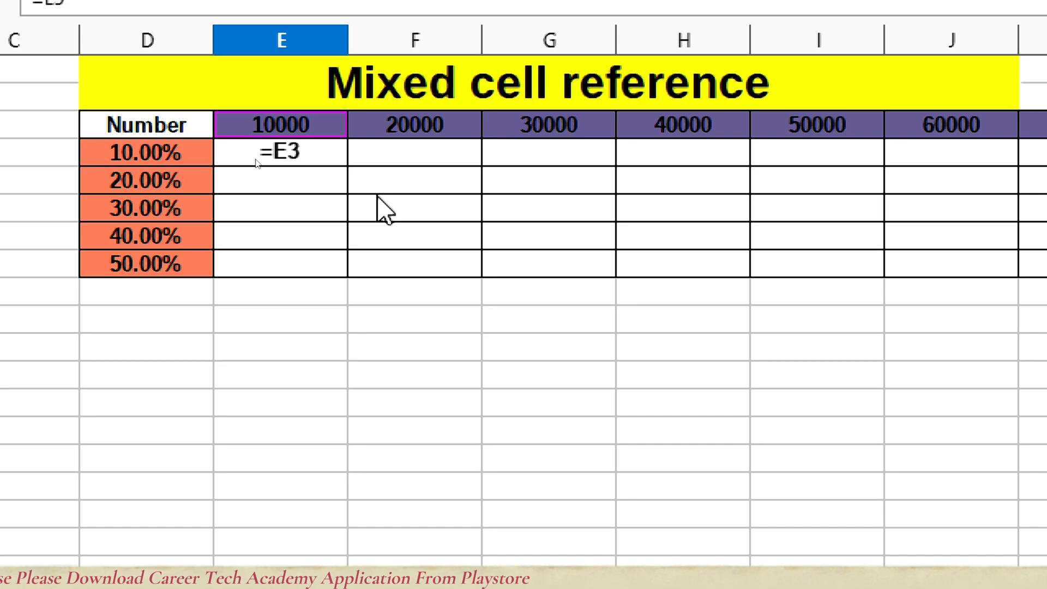
{"action": "key", "text": "F4"}
{"action": "key", "text": "F4"}
{"action": "key", "text": "F4"}
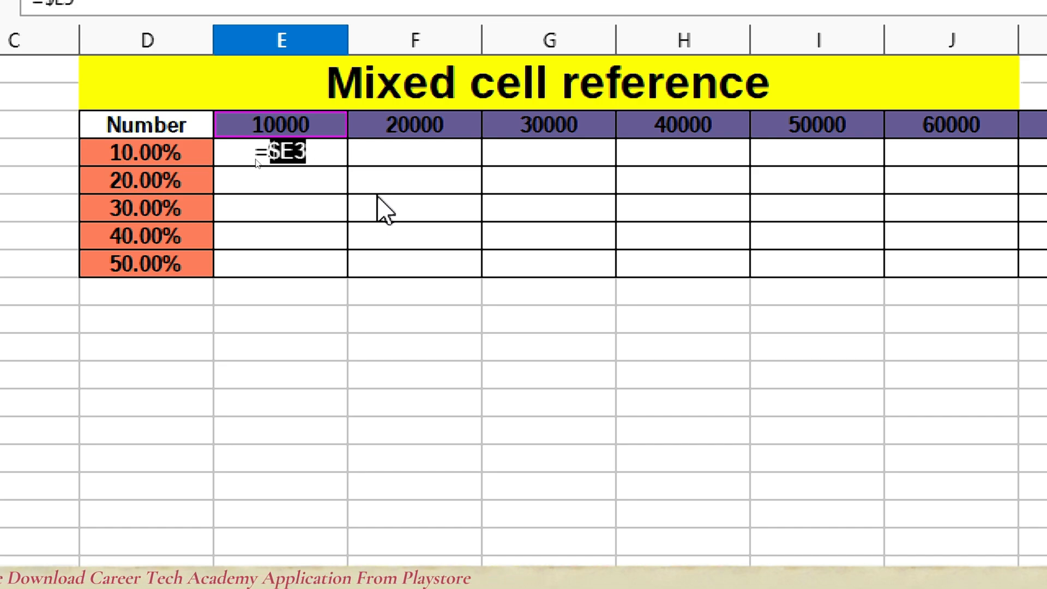
{"action": "key", "text": "Right"}
{"action": "type", "text": "*"}
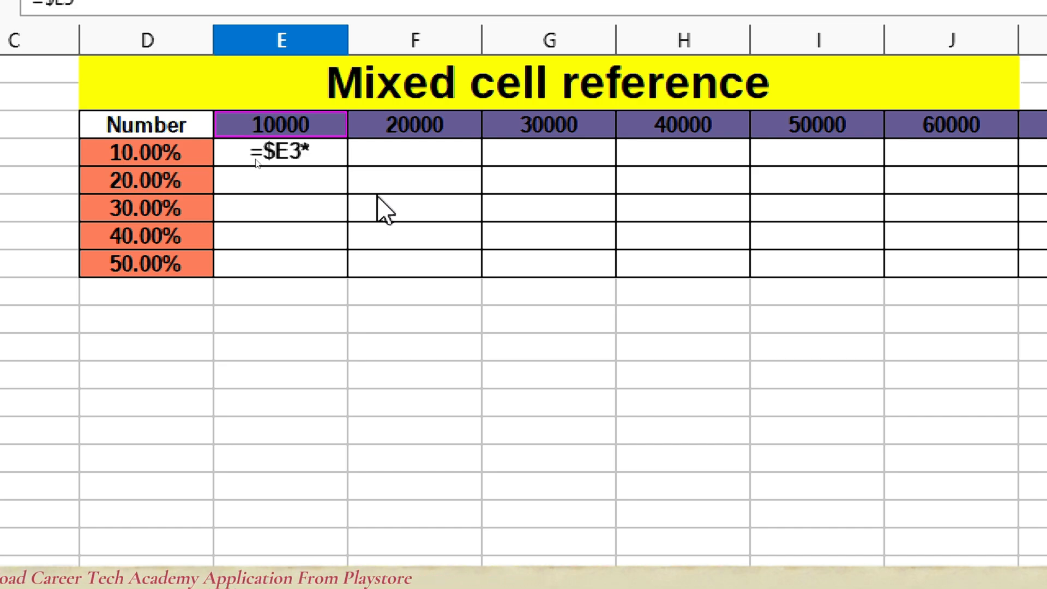
{"action": "key", "text": "Left"}
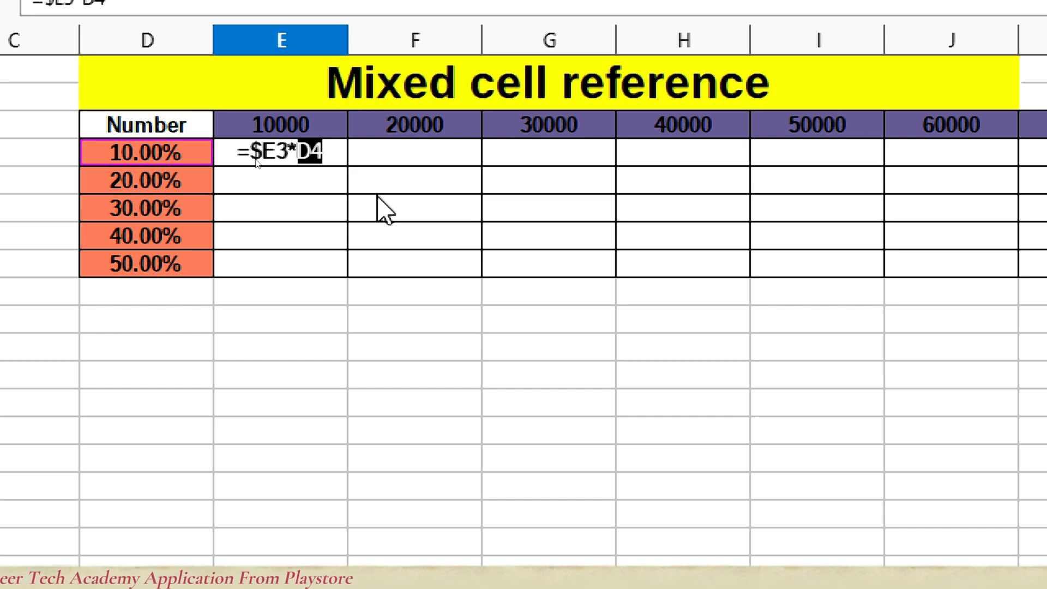
{"action": "key", "text": "shift+F4"}
{"action": "key", "text": "shift+F4"}
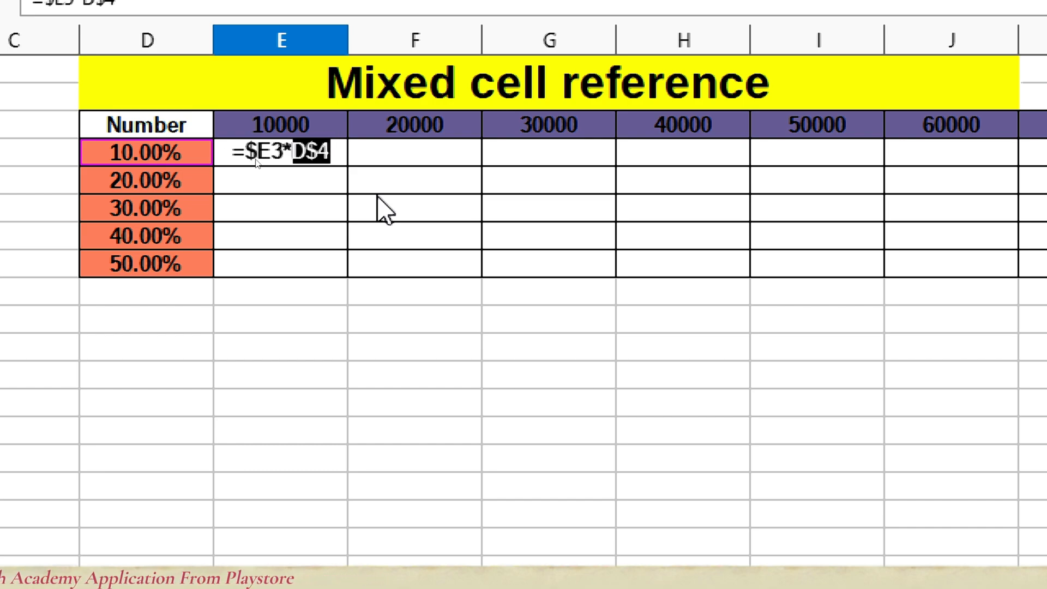
{"action": "key", "text": "Return"}
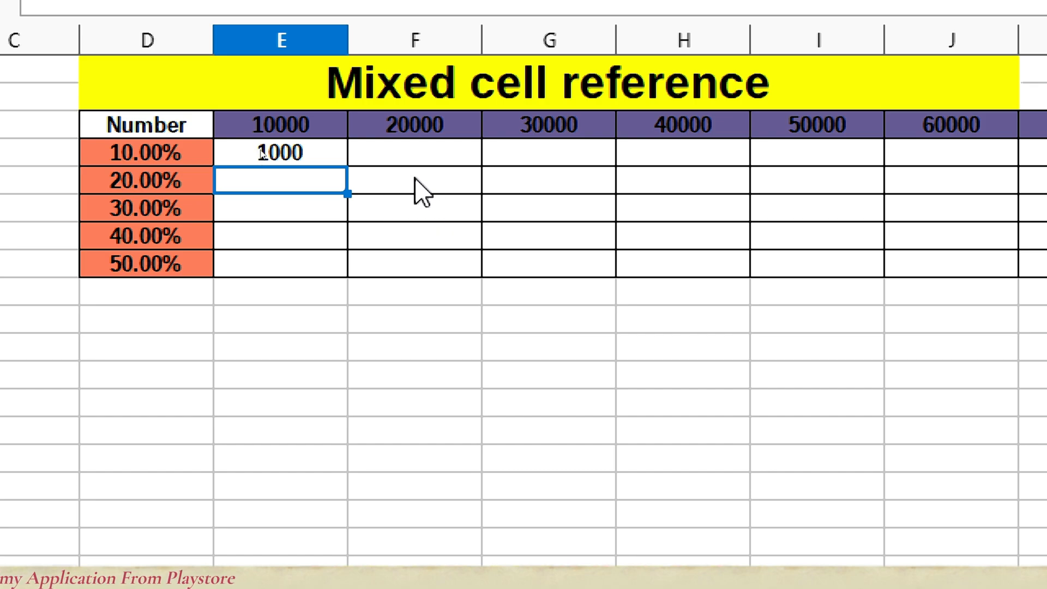
Step: Fill the E4 formula down to the 50.00% row and display formulas instead of results to check the references
{"action": "left_click", "coordinate": [296, 163]}
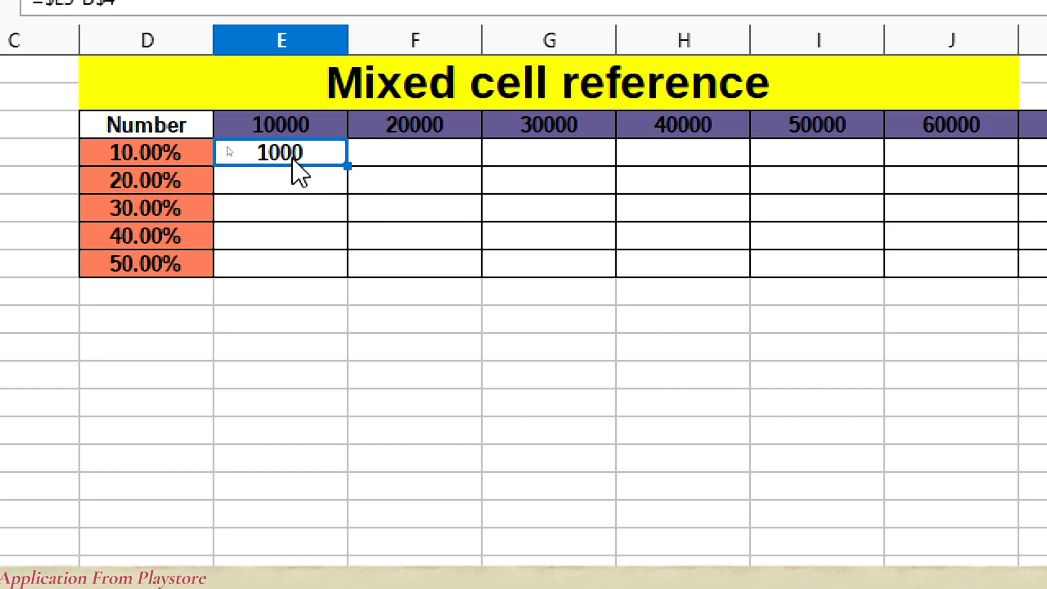
{"action": "double_click", "coordinate": [347, 164]}
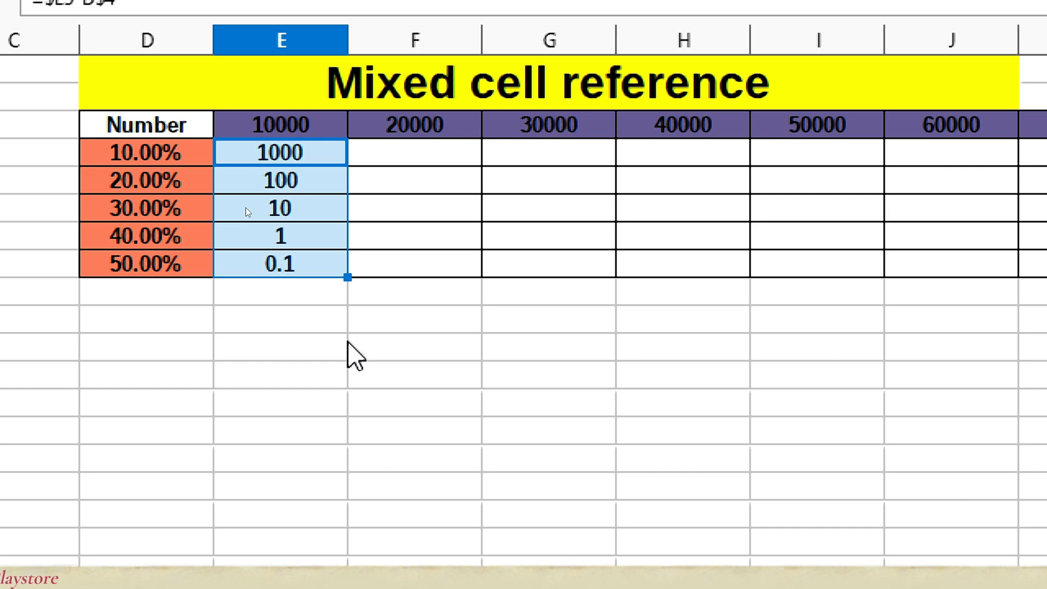
{"action": "key", "text": "F2"}
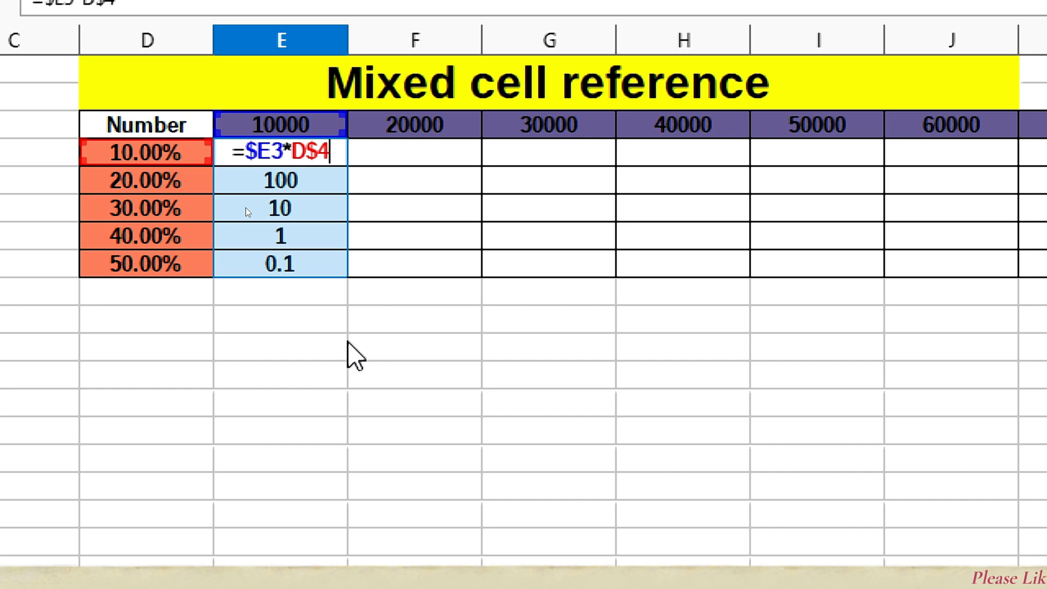
{"action": "key", "text": "Return"}
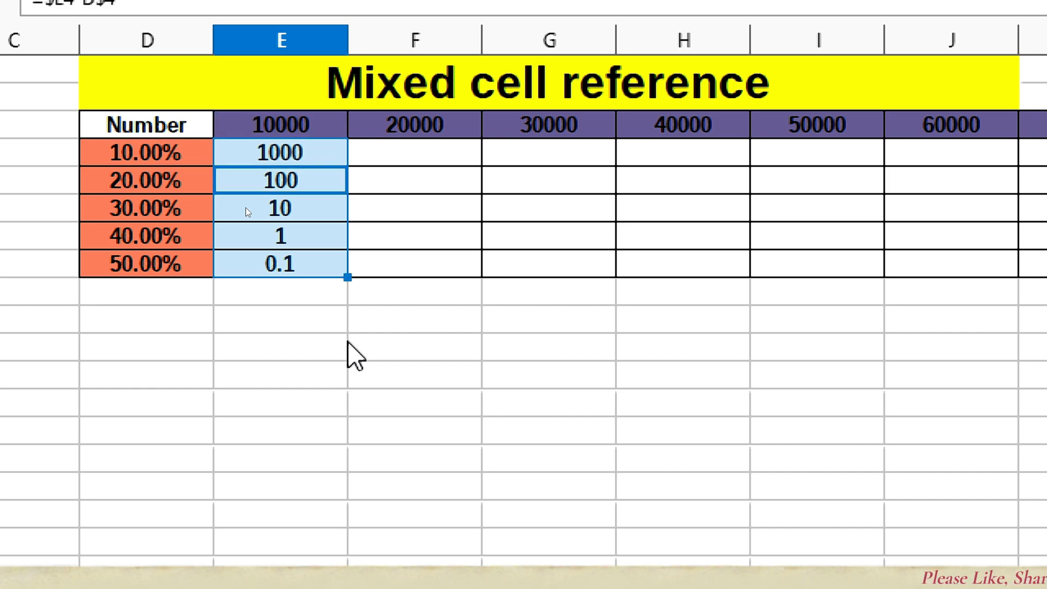
{"action": "key", "text": "ctrl+grave"}
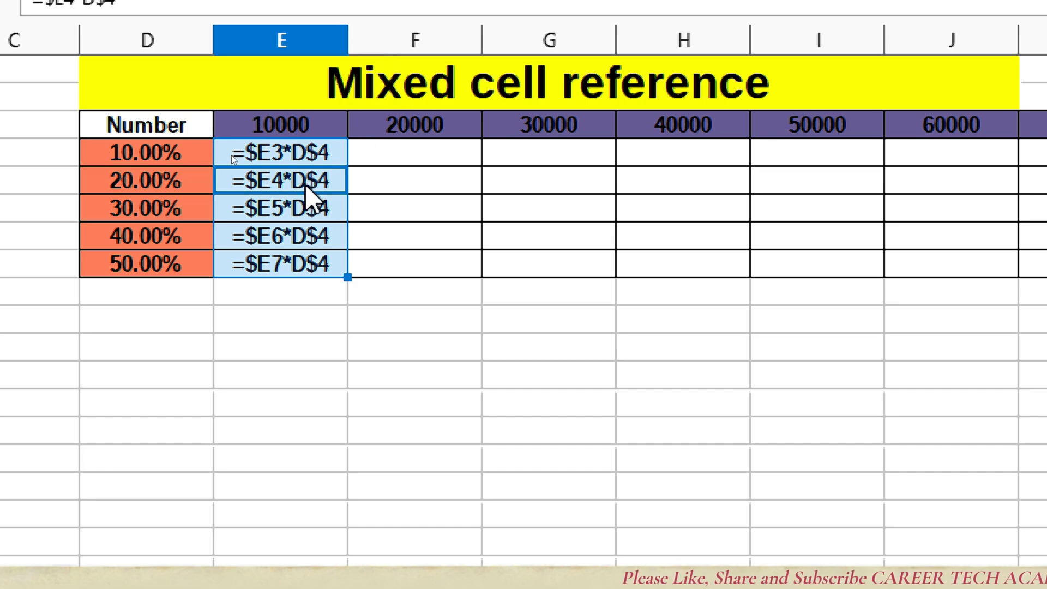
{"action": "left_click", "coordinate": [283, 129]}
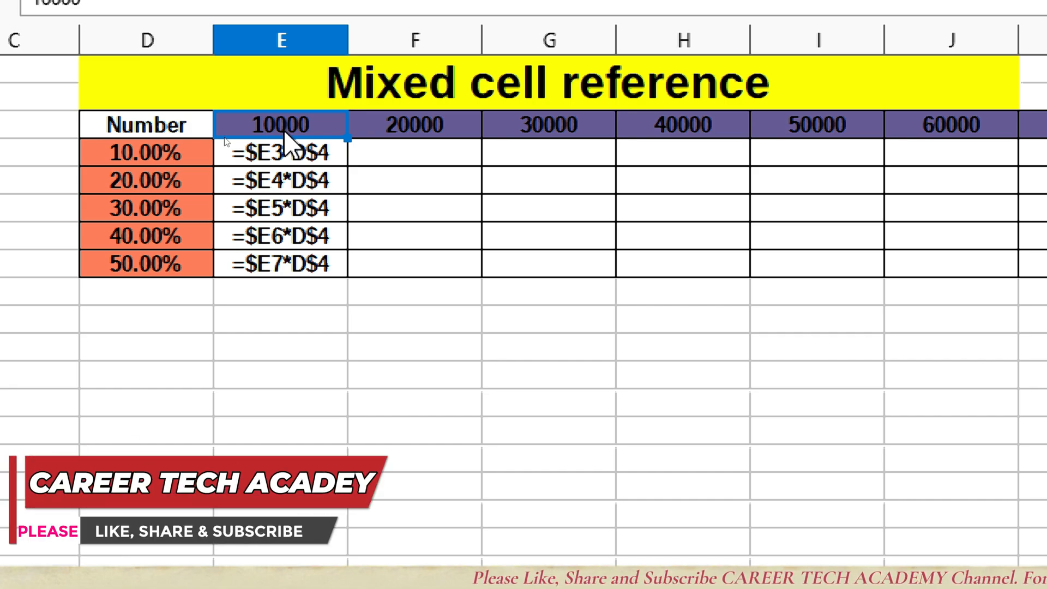
Step: Display results instead of formulas and check the values filled under the 10000 header
{"action": "key", "text": "ctrl+grave"}
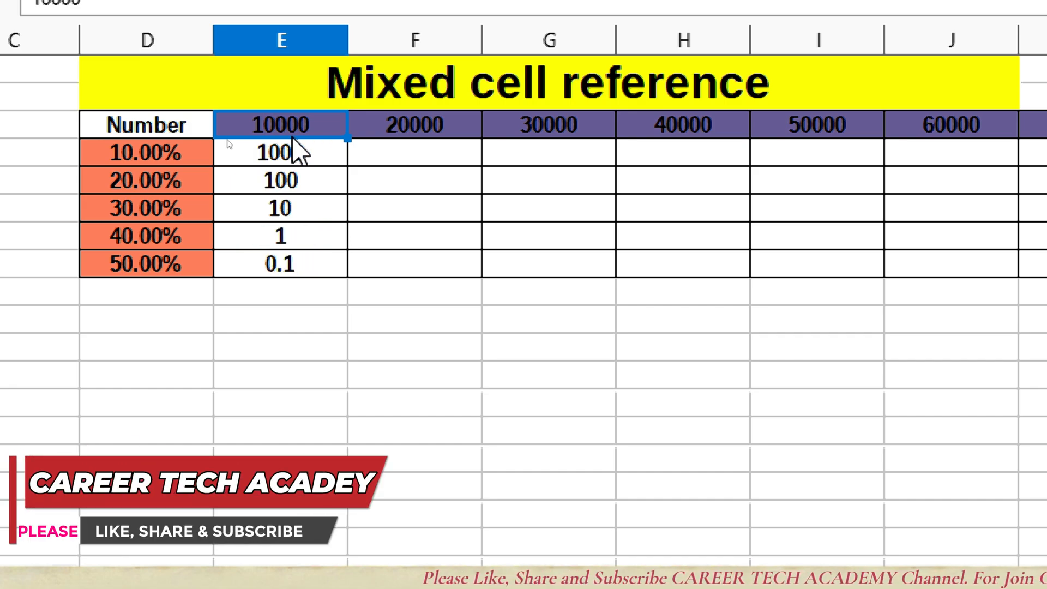
{"action": "left_click", "coordinate": [293, 173]}
{"action": "left_click", "coordinate": [293, 189]}
{"action": "left_click", "coordinate": [294, 194]}
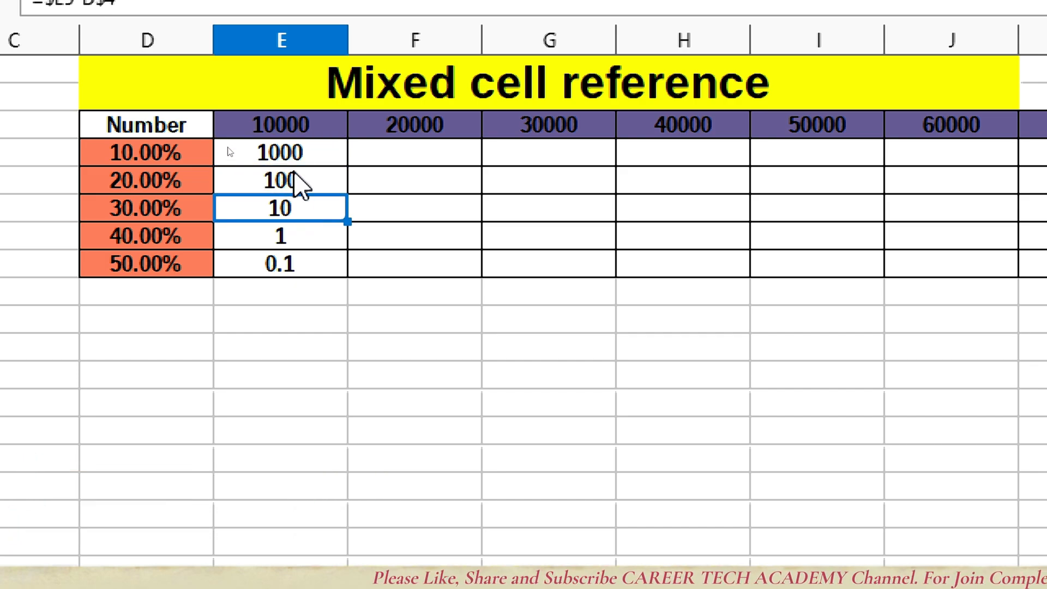
Step: Replace the formula in E4 with =E$3*$D4, locking the row of the number and the column of the percentage
{"action": "left_click", "coordinate": [295, 155]}
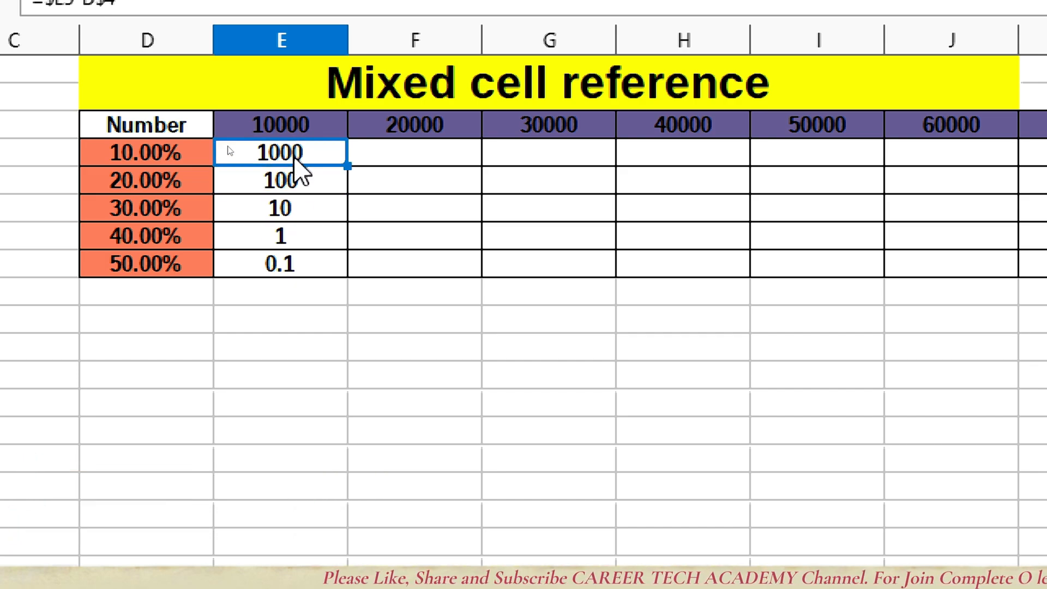
{"action": "key", "text": "F2"}
{"action": "key", "text": "BackSpace"}
{"action": "key", "text": "BackSpace"}
{"action": "key", "text": "BackSpace"}
{"action": "key", "text": "BackSpace"}
{"action": "key", "text": "BackSpace"}
{"action": "key", "text": "BackSpace"}
{"action": "key", "text": "BackSpace"}
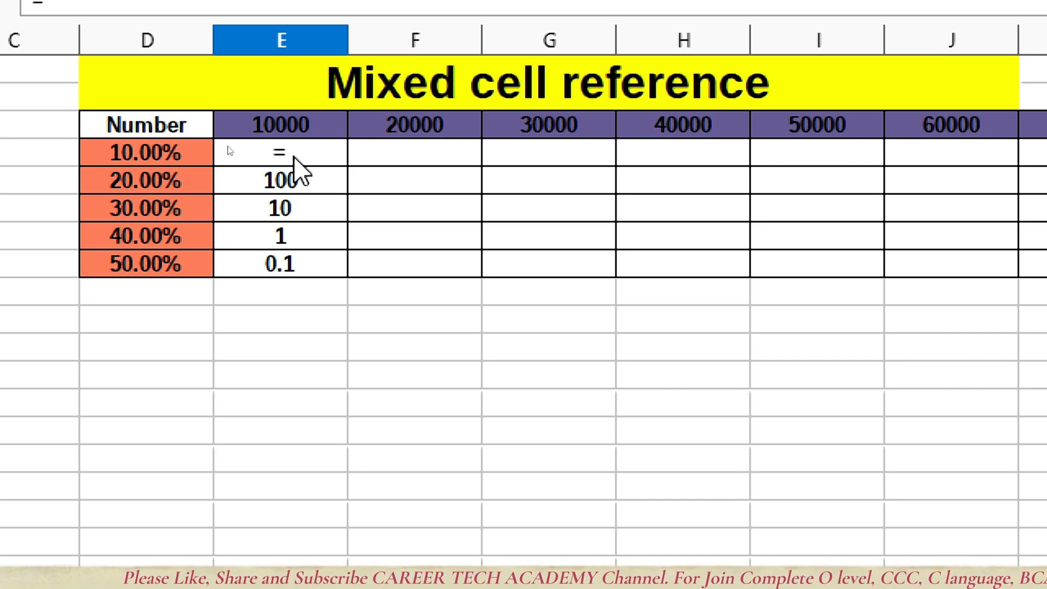
{"action": "key", "text": "Up"}
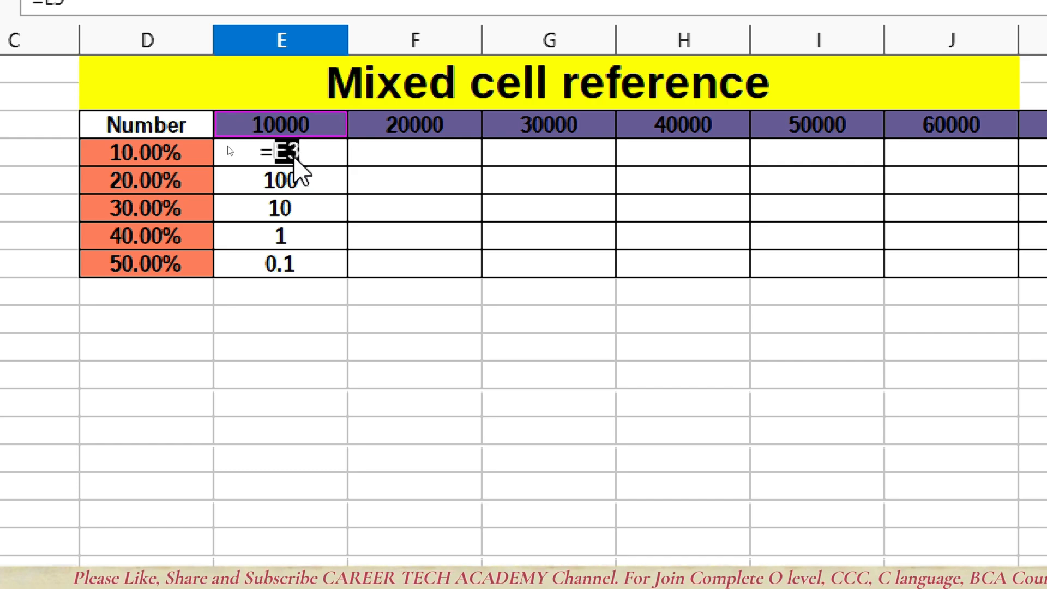
{"action": "key", "text": "F4"}
{"action": "key", "text": "F4"}
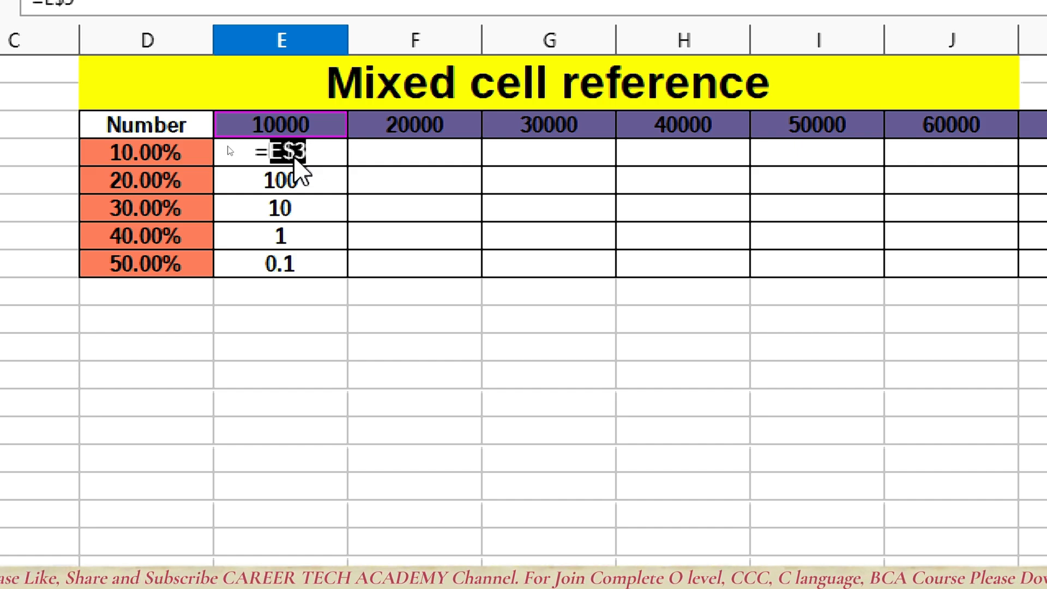
{"action": "type", "text": "*"}
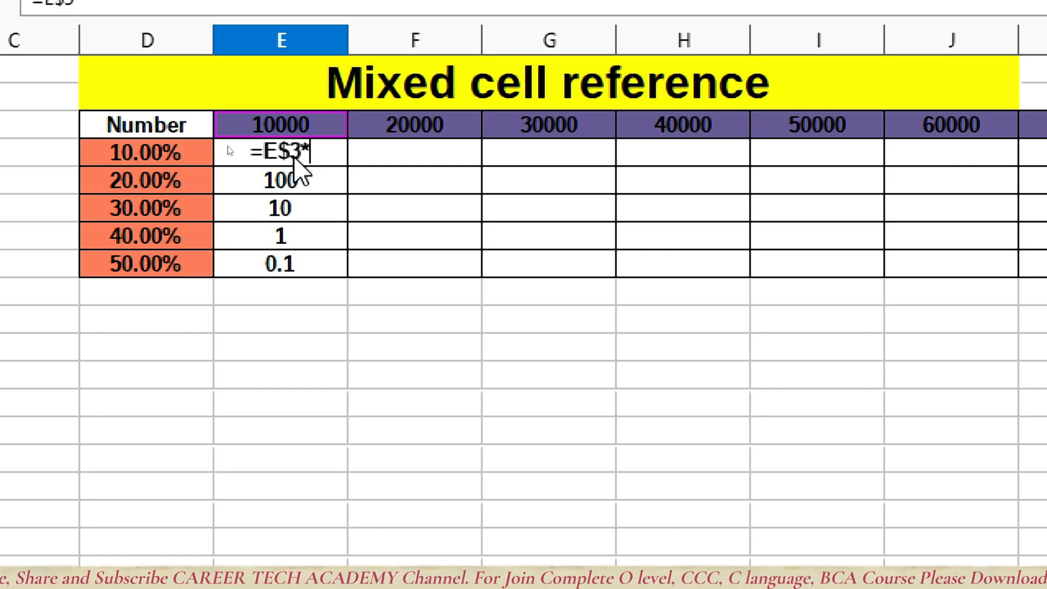
{"action": "key", "text": "Left"}
{"action": "key", "text": "shift+F4"}
{"action": "key", "text": "shift+F4"}
{"action": "key", "text": "shift+F4"}
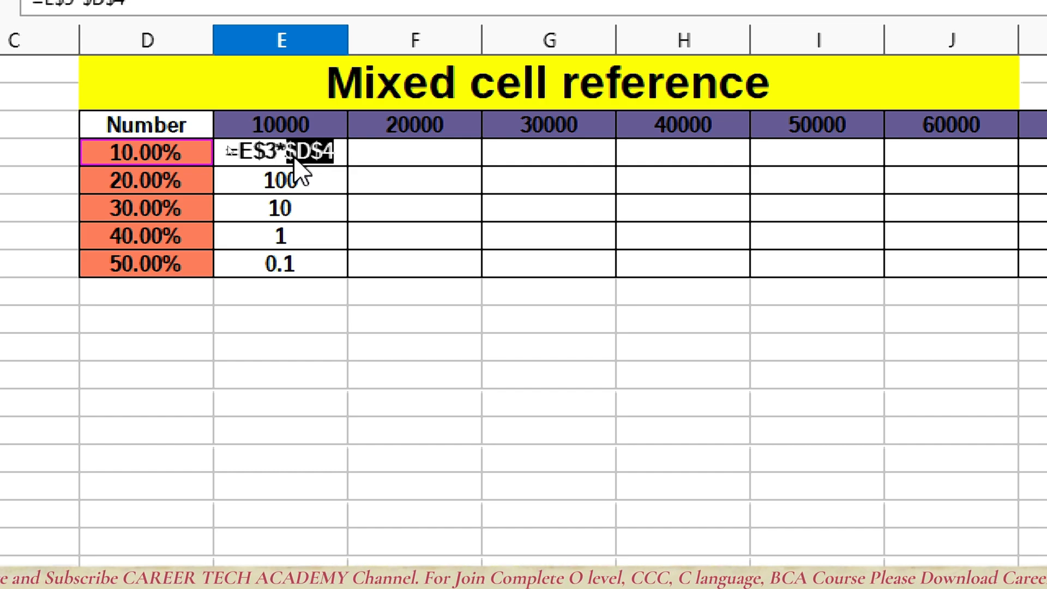
{"action": "key", "text": "Return"}
Step: Fill the E4 formula down to the 50.00% row and across to the 100000 column
{"action": "left_click", "coordinate": [295, 157]}
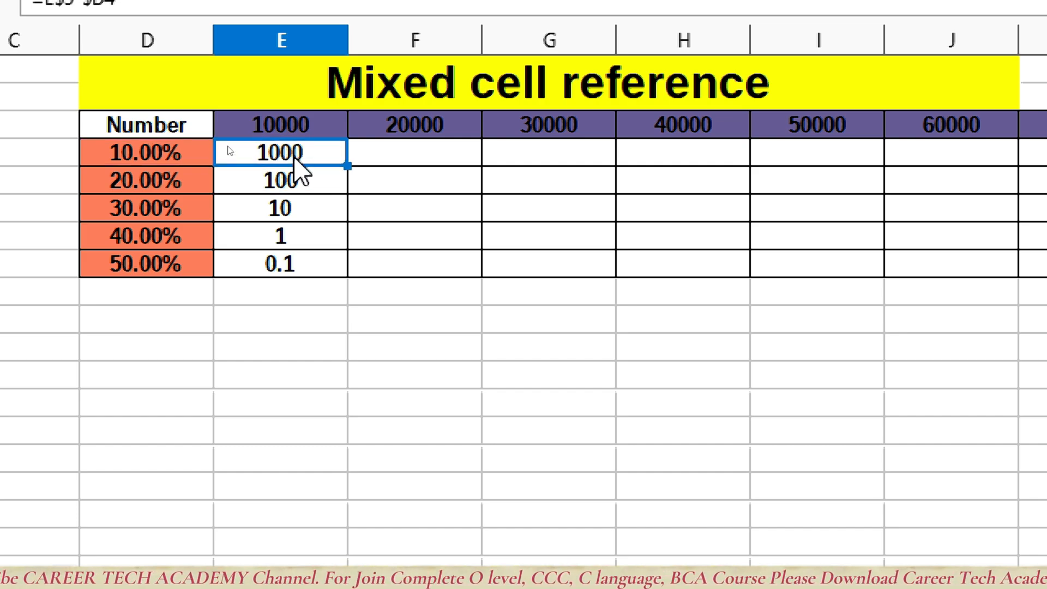
{"action": "key", "text": "shift+Down"}
{"action": "key", "text": "shift+Down"}
{"action": "key", "text": "shift+Down"}
{"action": "key", "text": "shift+Down"}
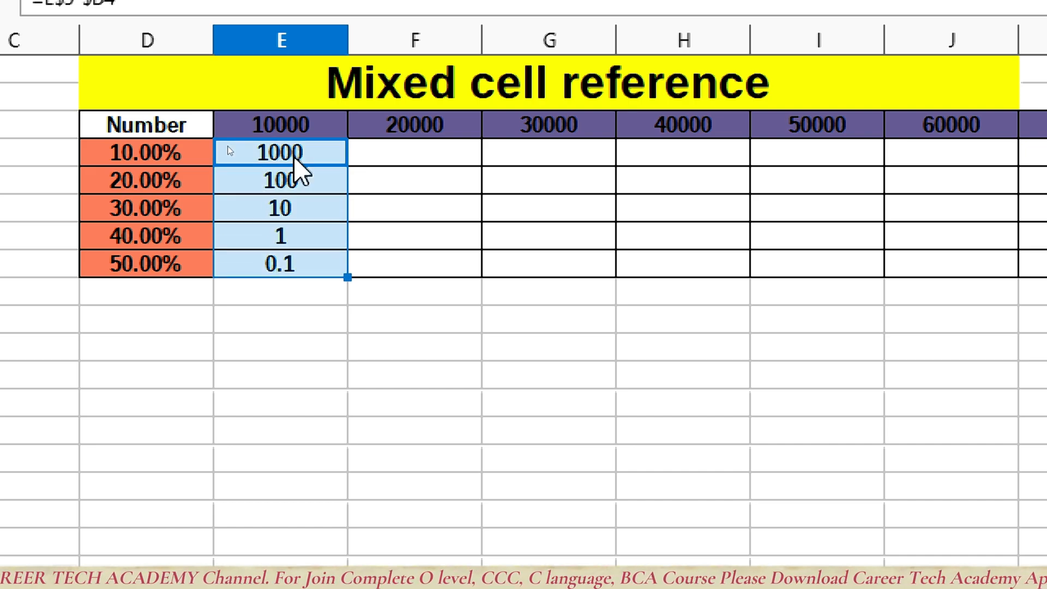
{"action": "key", "text": "ctrl+d"}
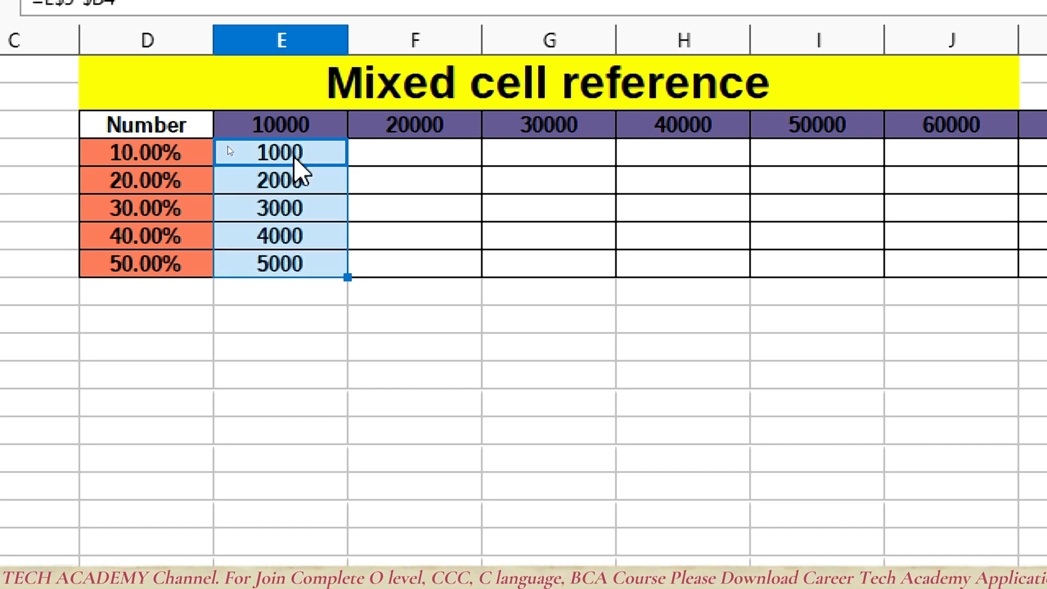
{"action": "left_click_drag", "start_coordinate": [348, 277], "coordinate": [949, 273]}
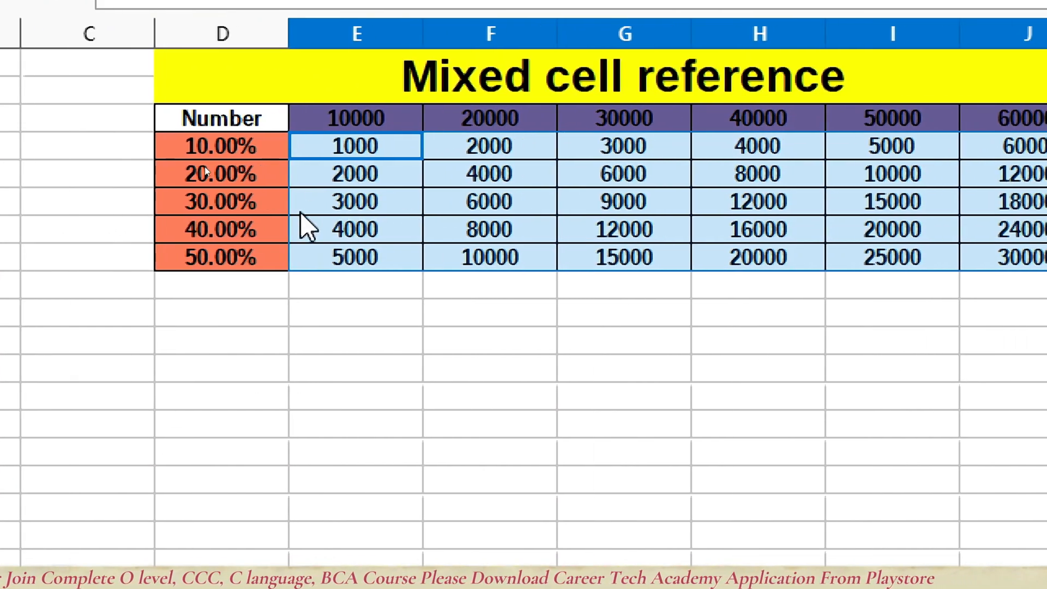
{"action": "left_click_drag", "start_coordinate": [268, 141], "coordinate": [266, 252]}
{"action": "left_click_drag", "start_coordinate": [329, 118], "coordinate": [786, 122]}
{"action": "left_click_drag", "start_coordinate": [375, 123], "coordinate": [528, 104]}
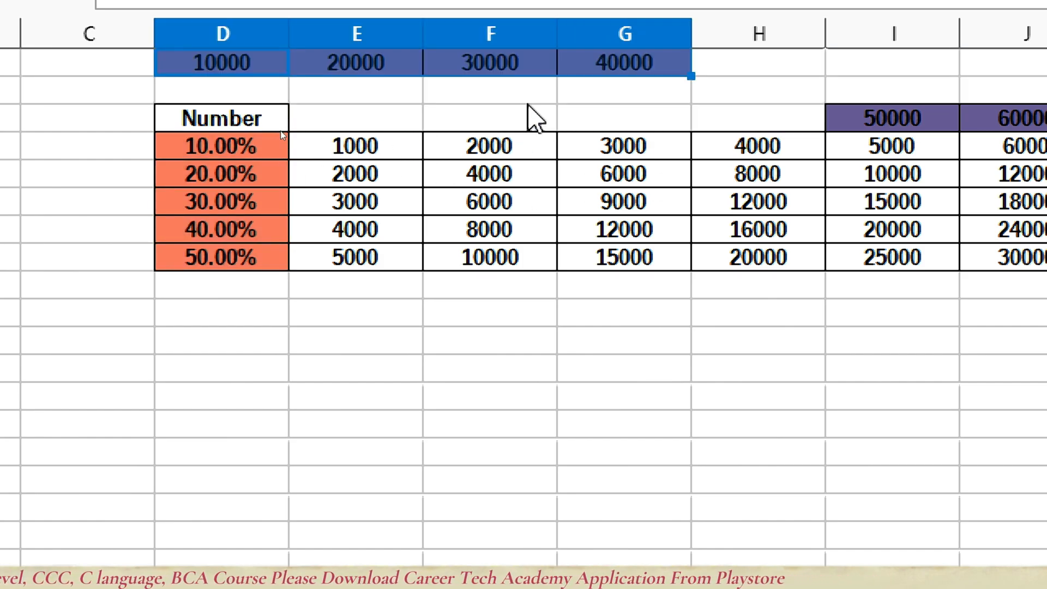
{"action": "key", "text": "ctrl+z"}
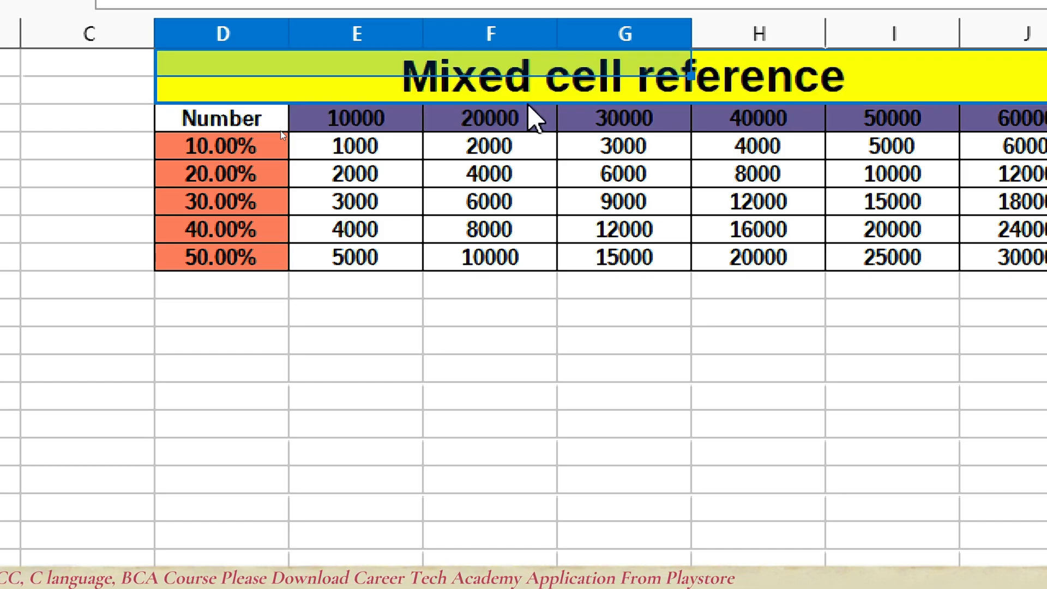
Step: Display formulas instead of results to check the mixed references across the whole table
{"action": "left_click", "coordinate": [491, 349]}
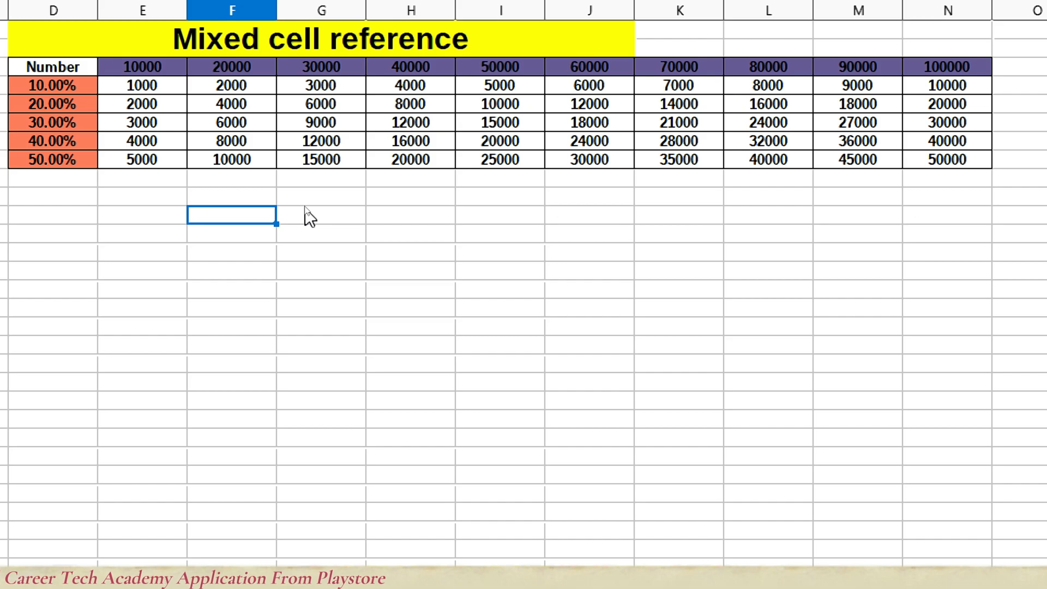
{"action": "key", "text": "ctrl+grave"}
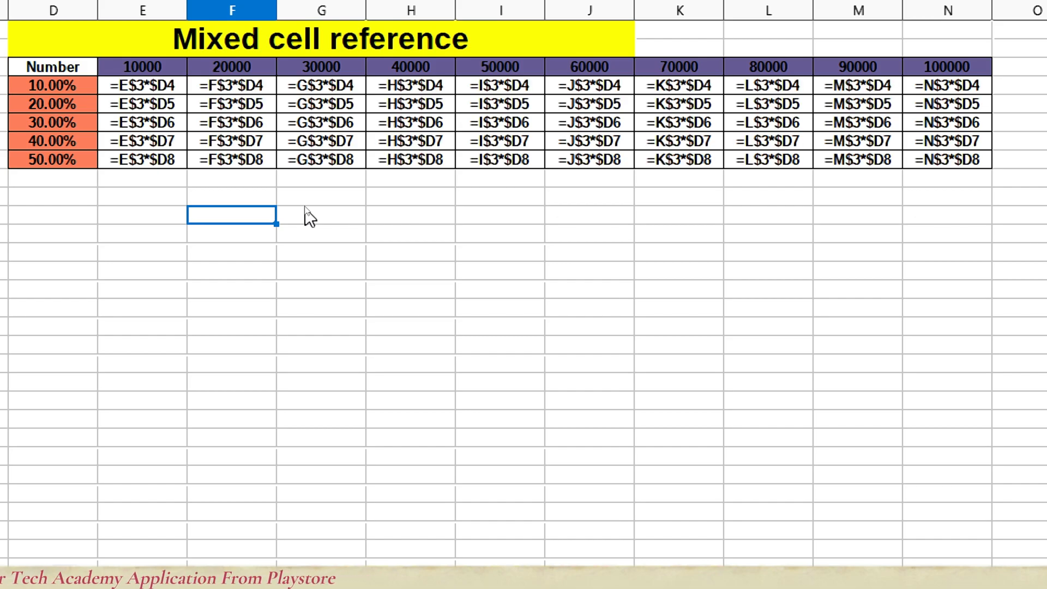